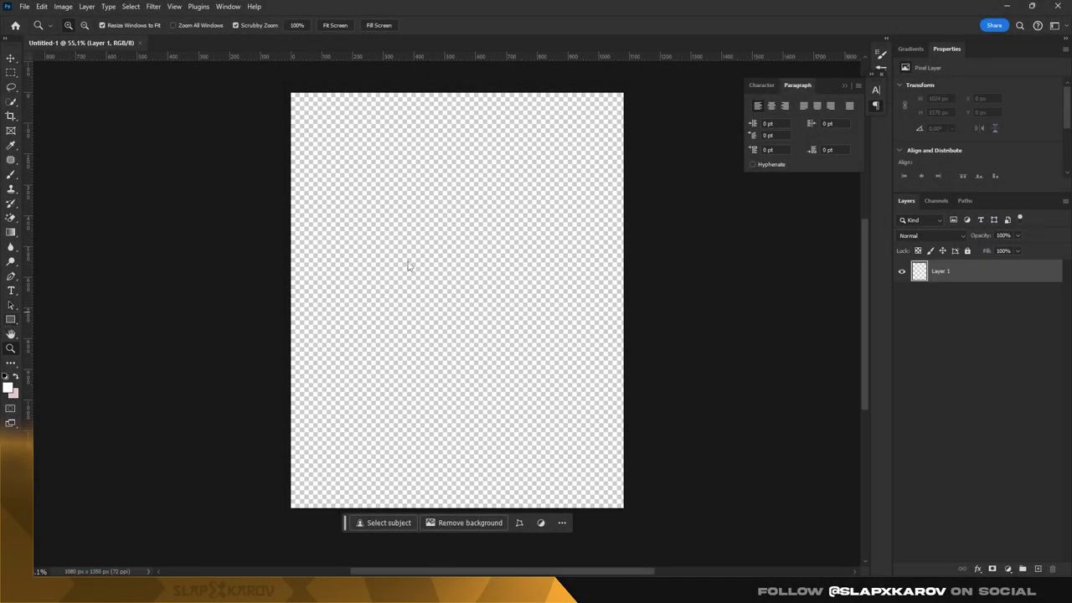
- Create a 1080×1080 px black rectangle and centre it vertically on the canvas
{"action": "key", "text": "u"}
{"action": "left_click", "coordinate": [526, 171]}
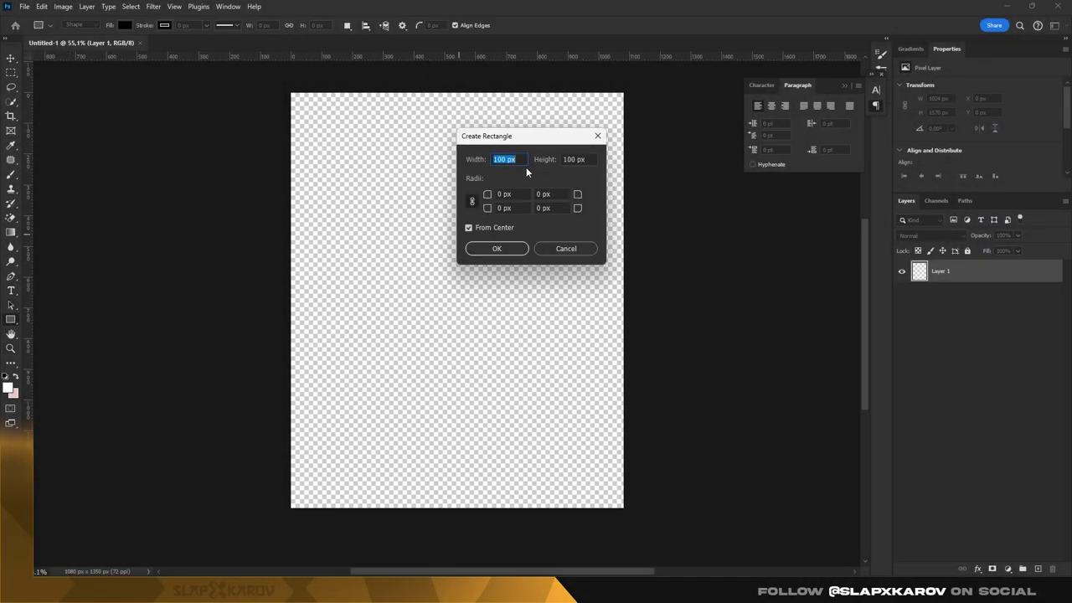
{"action": "left_click", "coordinate": [498, 249]}
{"action": "key", "text": "ctrl+a"}
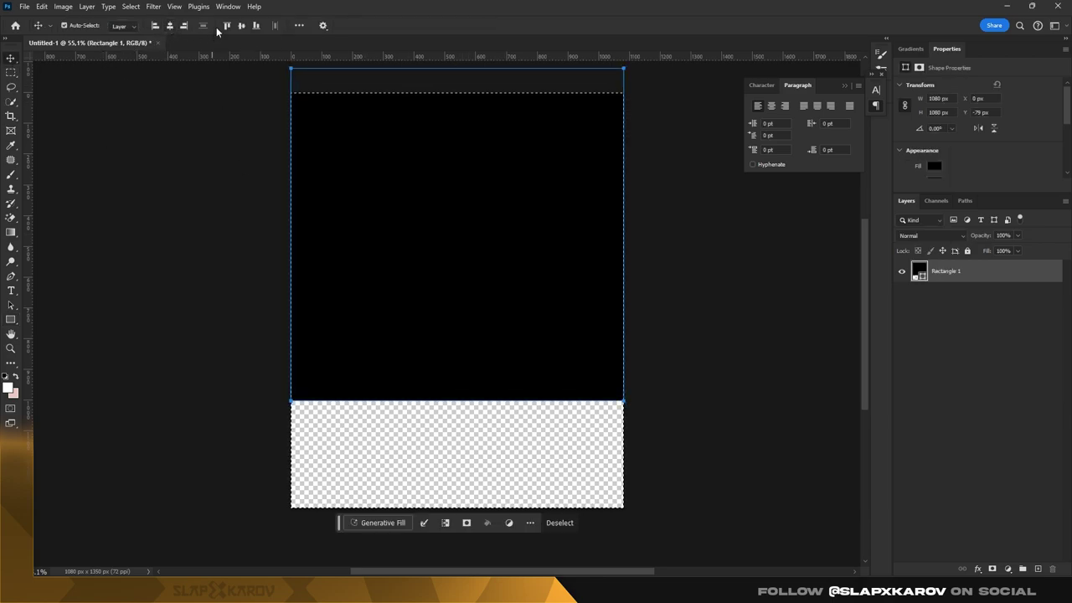
{"action": "left_click", "coordinate": [241, 25]}
{"action": "left_click", "coordinate": [11, 72]}
{"action": "key", "text": "ctrl+d"}
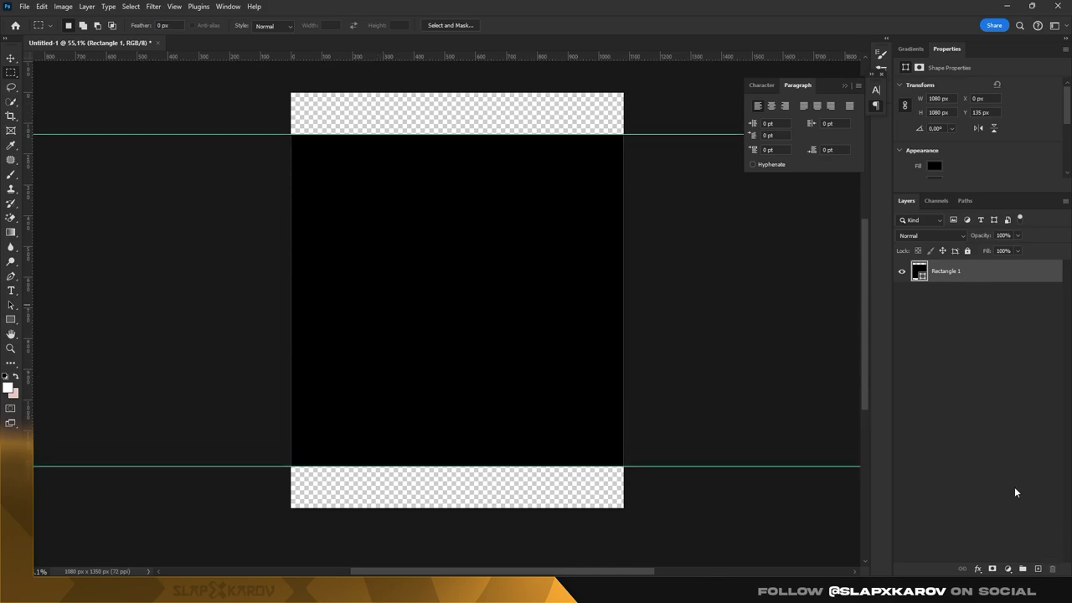
- Stretch the black rectangle's top and bottom edges to fill the whole canvas
{"action": "key", "text": "ctrl+t"}
{"action": "left_click_drag", "start_coordinate": [457, 134], "coordinate": [457, 93]}
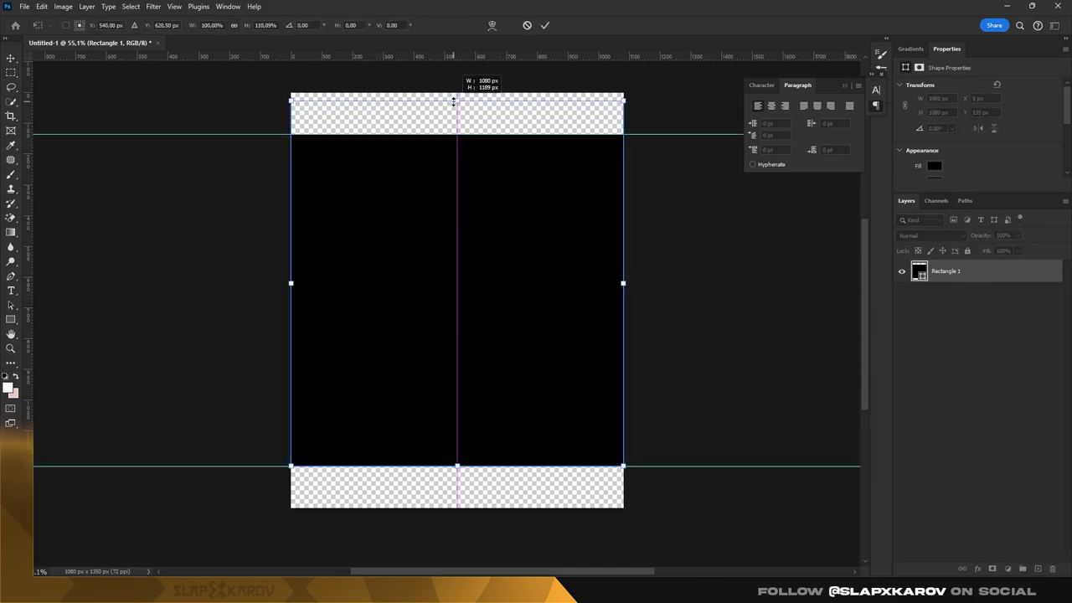
{"action": "left_click_drag", "start_coordinate": [458, 467], "coordinate": [458, 506]}
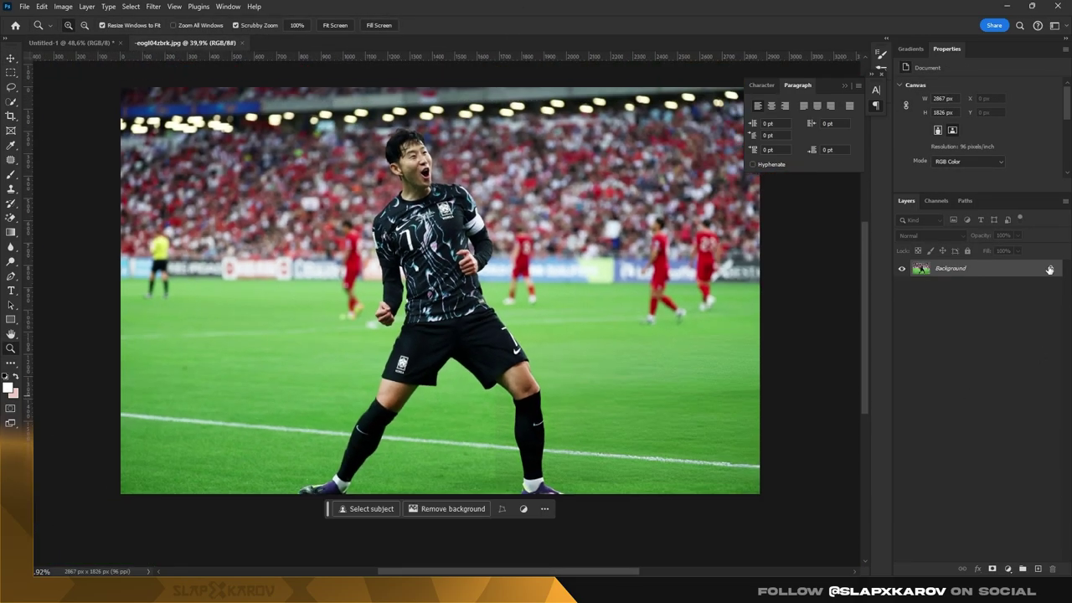
- Extend the player photo below his feet and fill the strip with generated grass
{"action": "left_click", "coordinate": [1050, 269]}
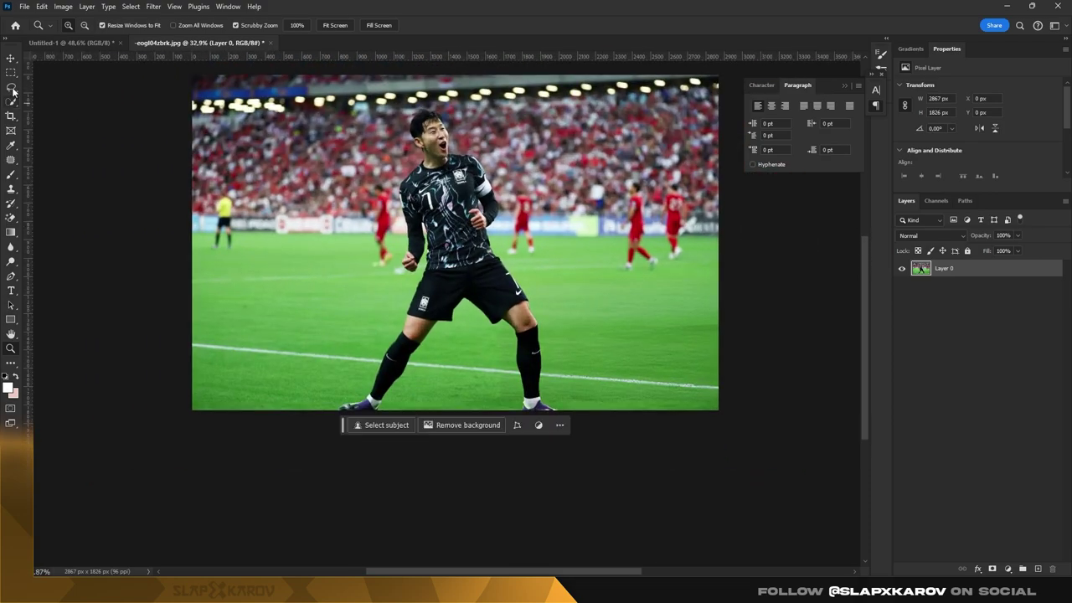
{"action": "key", "text": "c"}
{"action": "left_click_drag", "start_coordinate": [518, 344], "coordinate": [518, 293]}
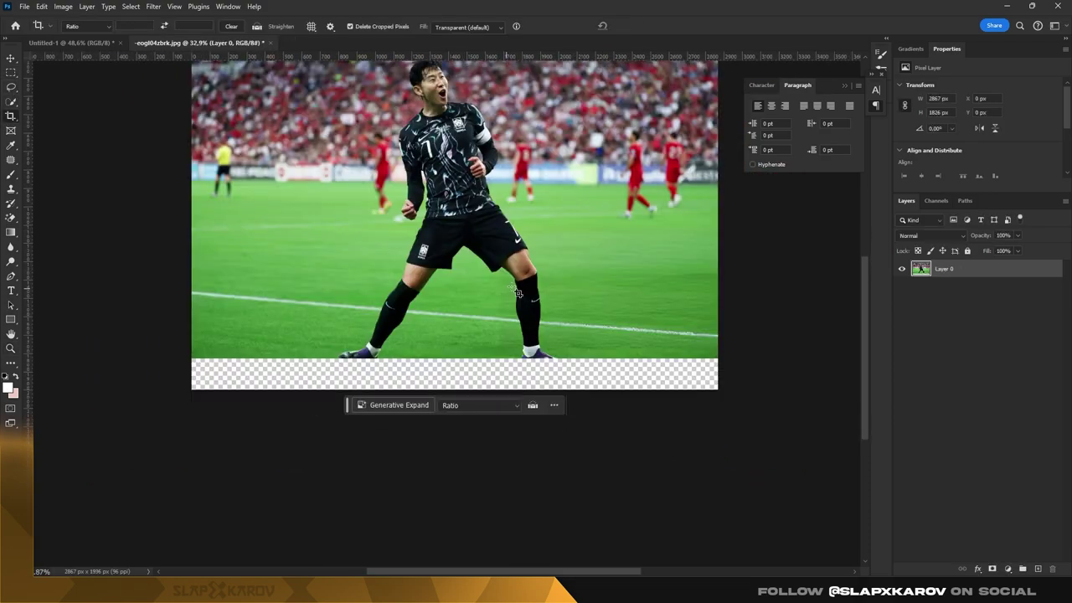
{"action": "left_click", "coordinate": [565, 405]}
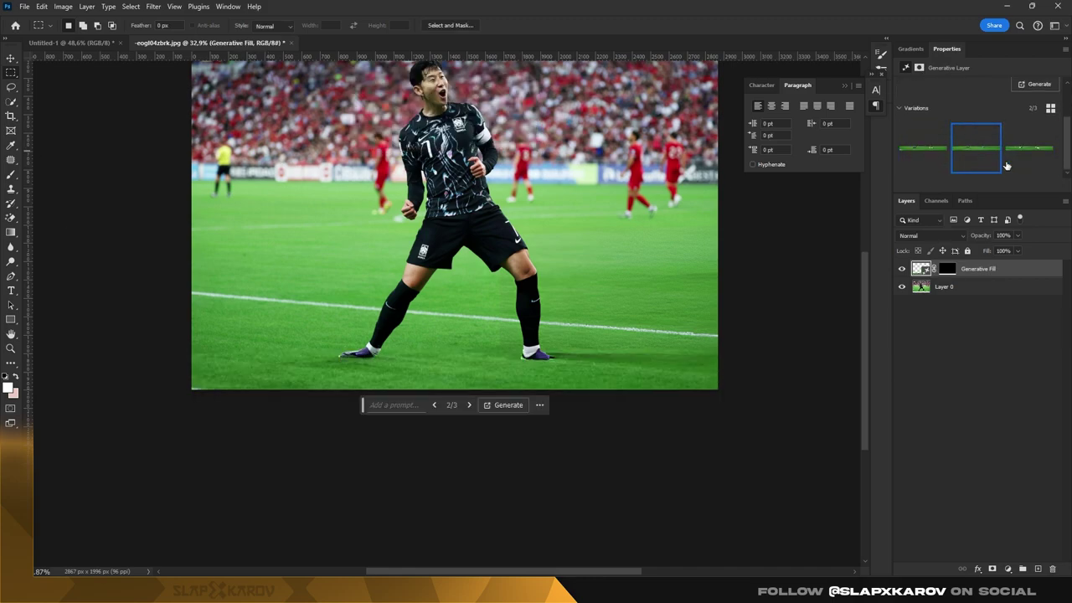
{"action": "key", "text": "ctrl+e"}
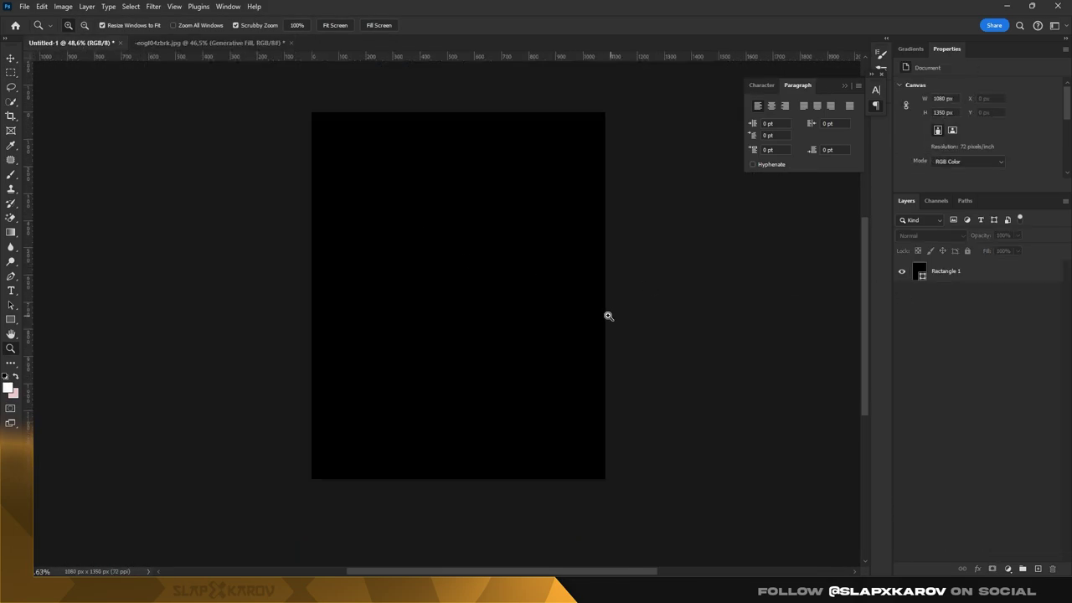
- Paste the cut-out player into the poster, scale him down, and remove the second photo's background
{"action": "key", "text": "ctrl+v"}
{"action": "key", "text": "ctrl+t"}
{"action": "left_click_drag", "start_coordinate": [315, 124], "coordinate": [373, 181]}
{"action": "key", "text": "Return"}
{"action": "key", "text": "z"}
{"action": "left_click", "coordinate": [477, 281]}
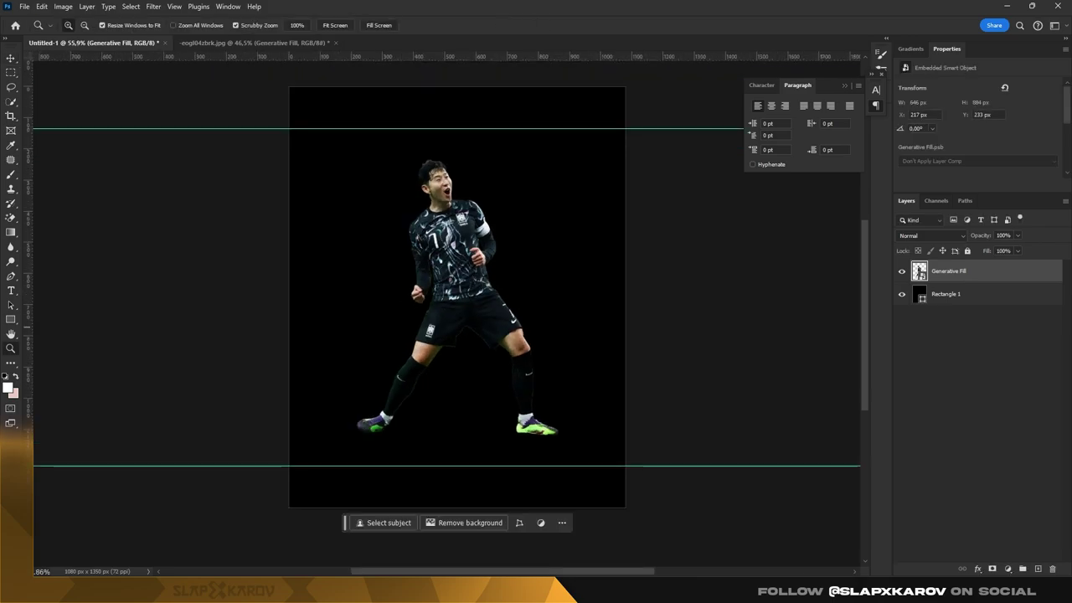
{"action": "key", "text": "ctrl+t"}
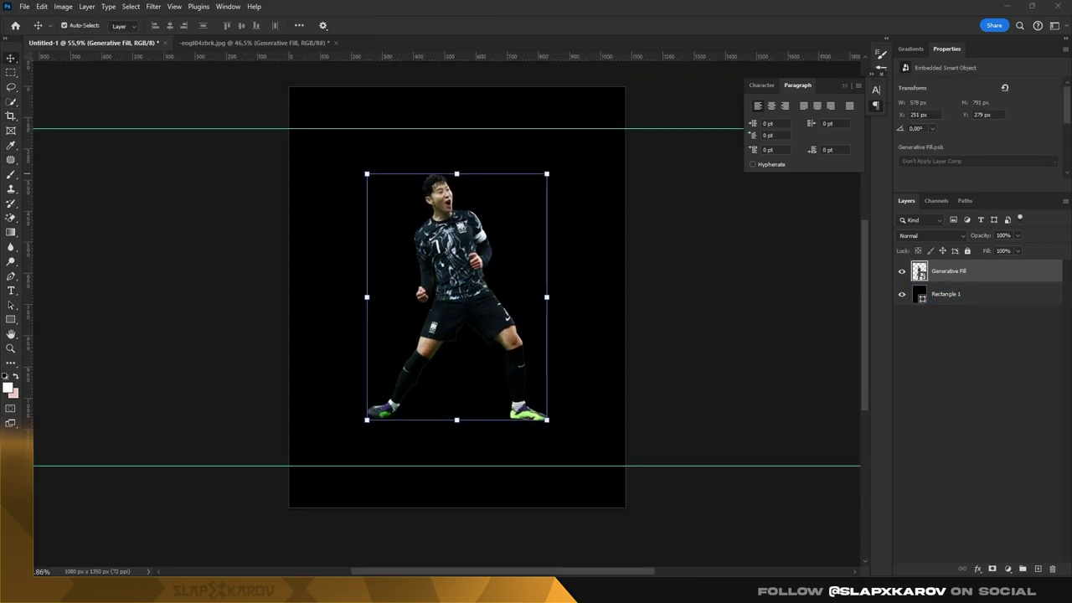
{"action": "left_click", "coordinate": [451, 523]}
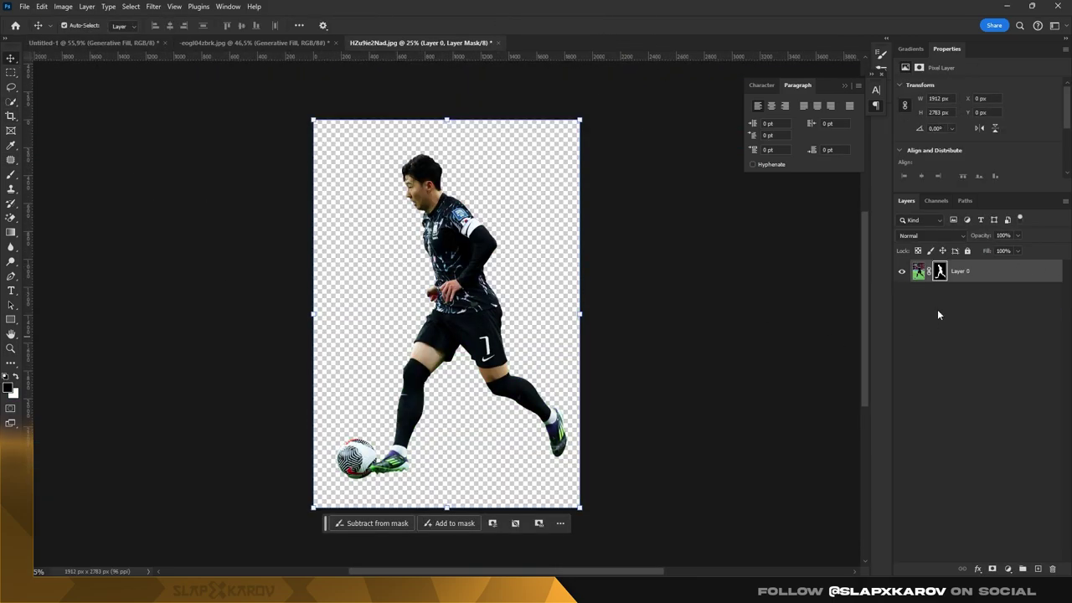
- Place the second player small in the lower left and apply a Gaussian Blur
{"action": "right_click", "coordinate": [945, 271]}
{"action": "left_click", "coordinate": [1005, 473]}
{"action": "key", "text": "ctrl+t"}
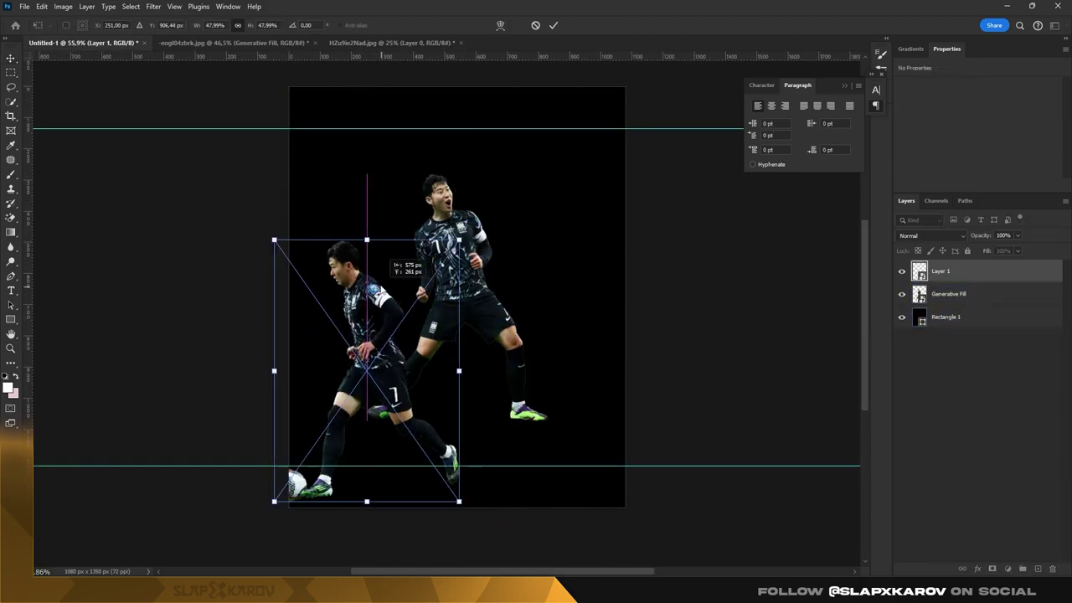
{"action": "left_click_drag", "start_coordinate": [289, 86], "coordinate": [295, 221]}
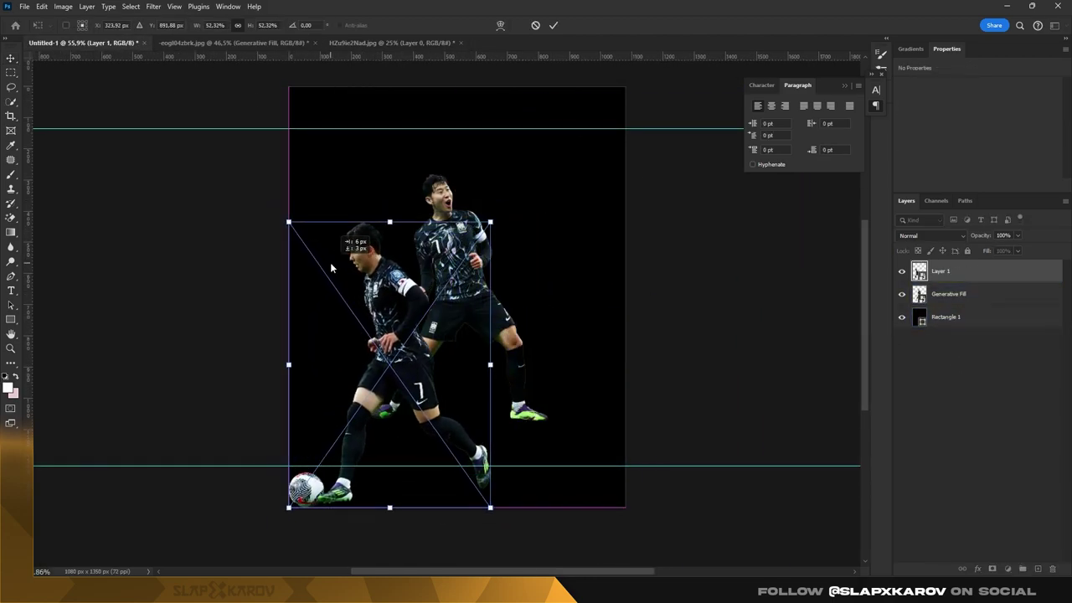
{"action": "key", "text": "Return"}
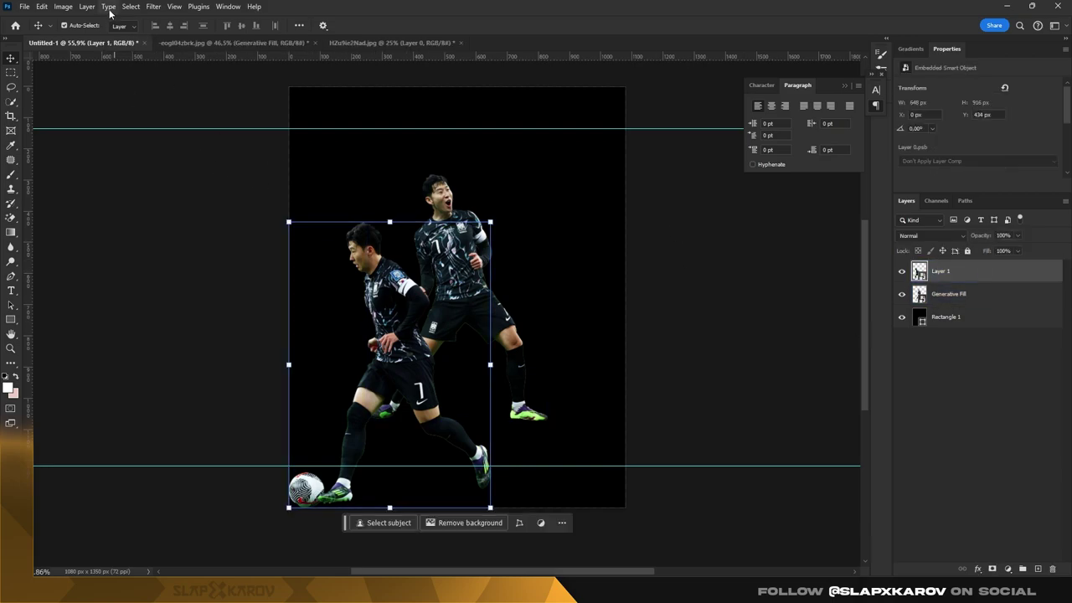
{"action": "left_click", "coordinate": [153, 6]}
{"action": "left_click", "coordinate": [319, 196]}
{"action": "key", "text": "Return"}
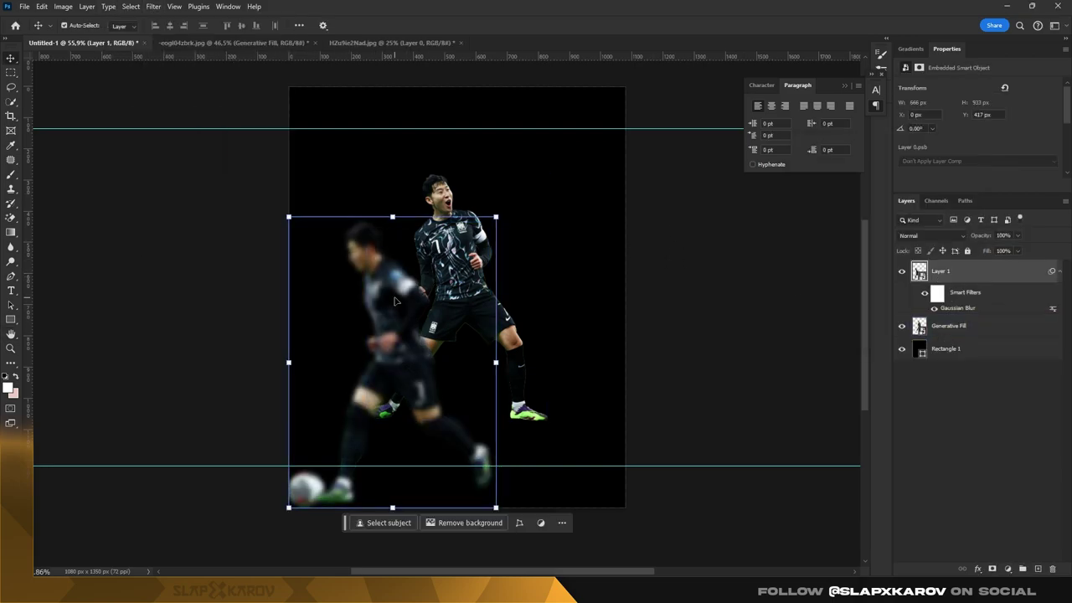
- Duplicate the blurred player, flip it horizontally, and position it on the right behind the centre player
{"action": "key", "text": "ctrl+j"}
{"action": "key", "text": "ctrl+t"}
{"action": "right_click", "coordinate": [531, 263]}
{"action": "left_click", "coordinate": [586, 388]}
{"action": "left_click_drag", "start_coordinate": [487, 227], "coordinate": [546, 227]}
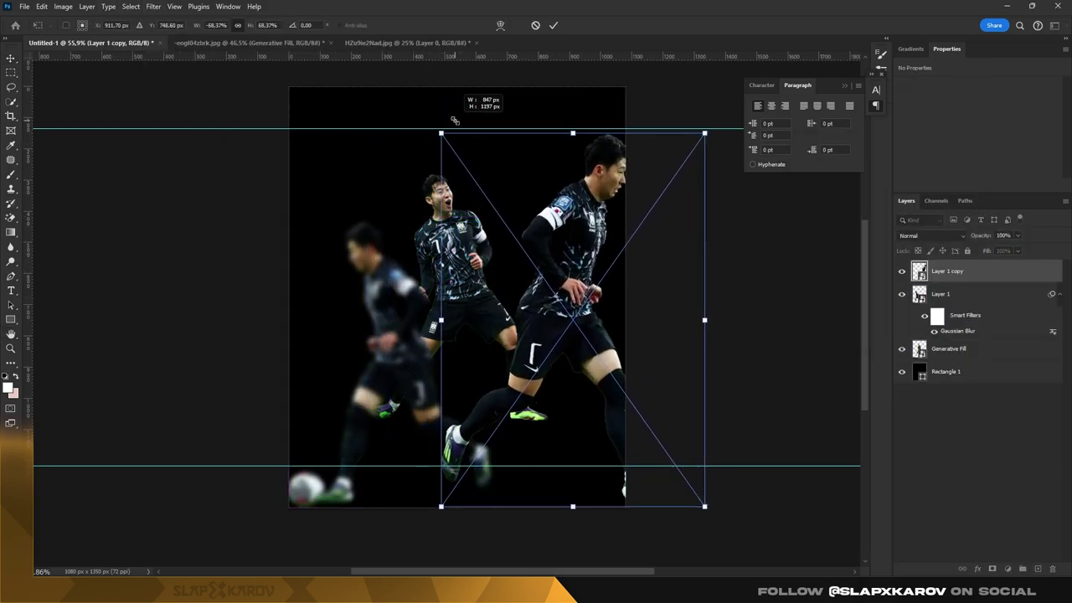
{"action": "key", "text": "Return"}
{"action": "key", "text": "ctrl+bracketleft"}
{"action": "key", "text": "ctrl+bracketleft"}
{"action": "key", "text": "v"}
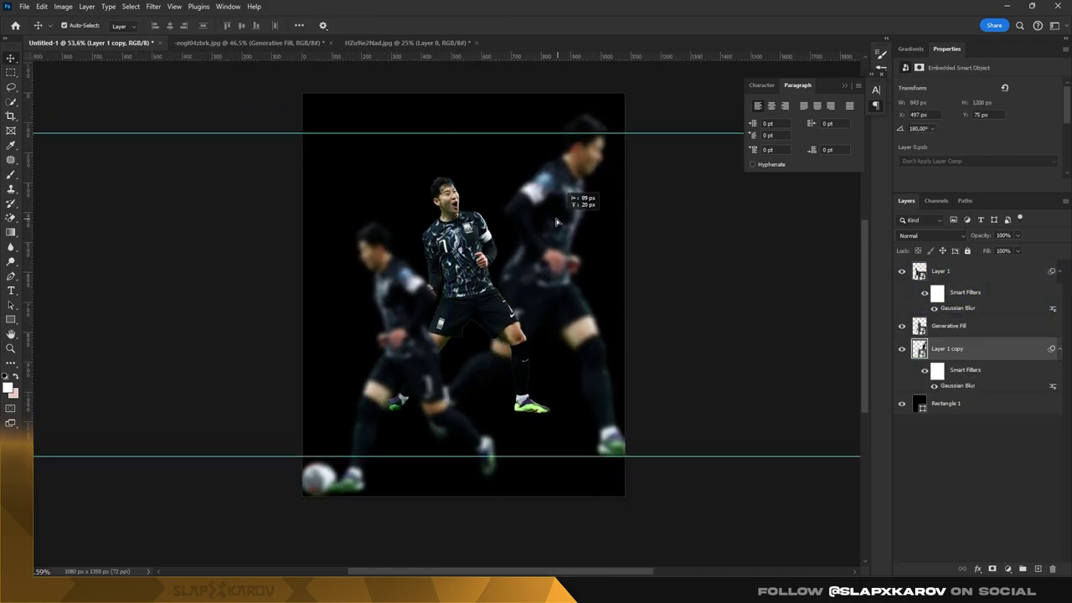
{"action": "left_click_drag", "start_coordinate": [597, 248], "coordinate": [708, 63]}
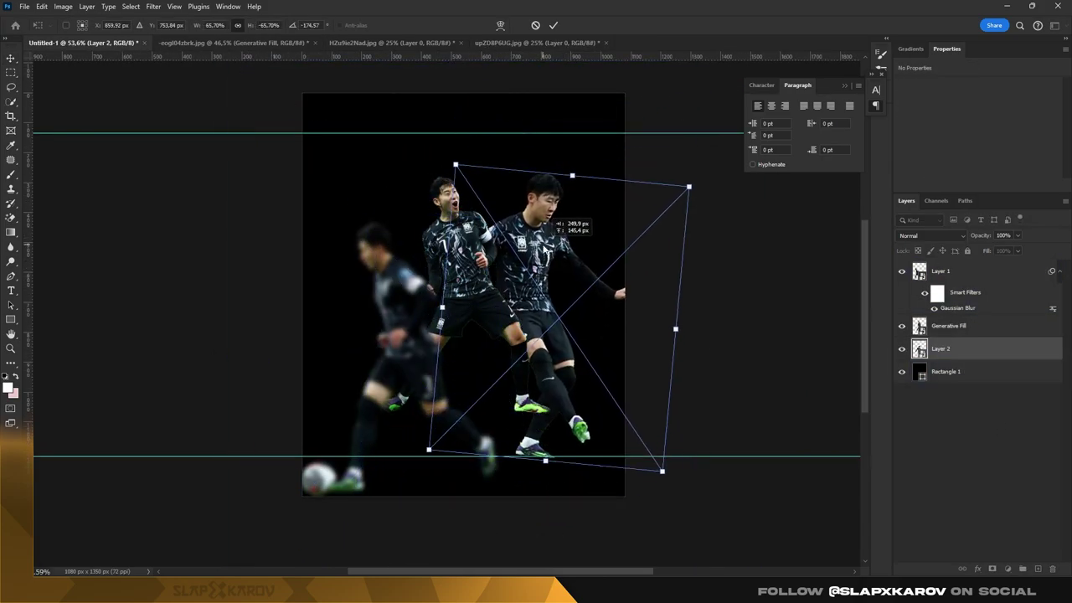
- Shrink, tilt and position the third player beside the centre, above the blurred copy
{"action": "left_click_drag", "start_coordinate": [433, 170], "coordinate": [579, 226]}
{"action": "left_click_drag", "start_coordinate": [478, 172], "coordinate": [470, 144]}
{"action": "left_click_drag", "start_coordinate": [523, 184], "coordinate": [575, 236]}
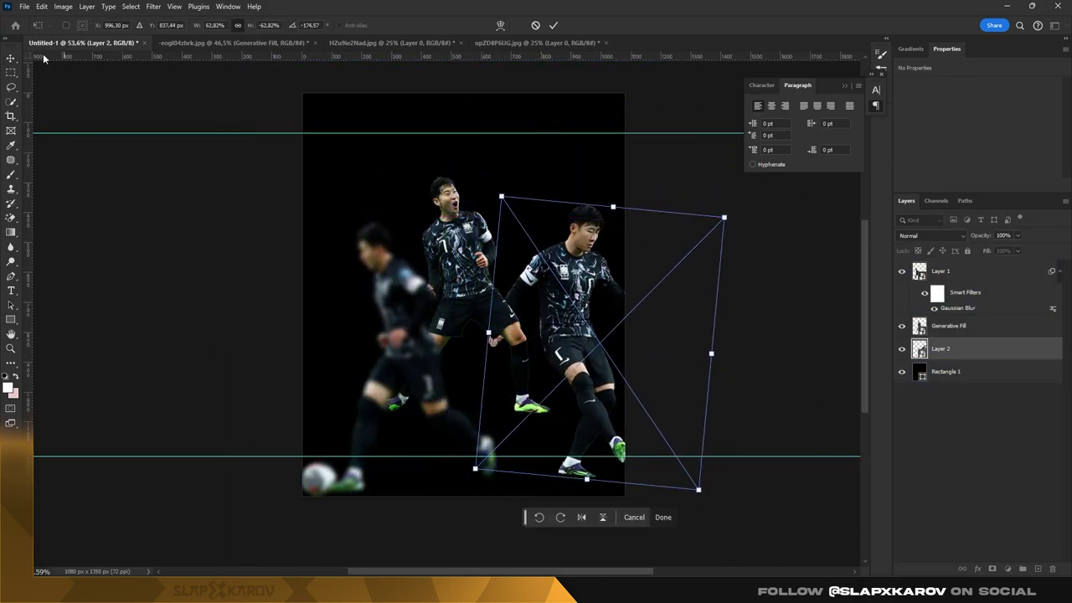
{"action": "key", "text": "Return"}
{"action": "key", "text": "ctrl+bracketright"}
{"action": "left_click_drag", "start_coordinate": [559, 307], "coordinate": [576, 329]}
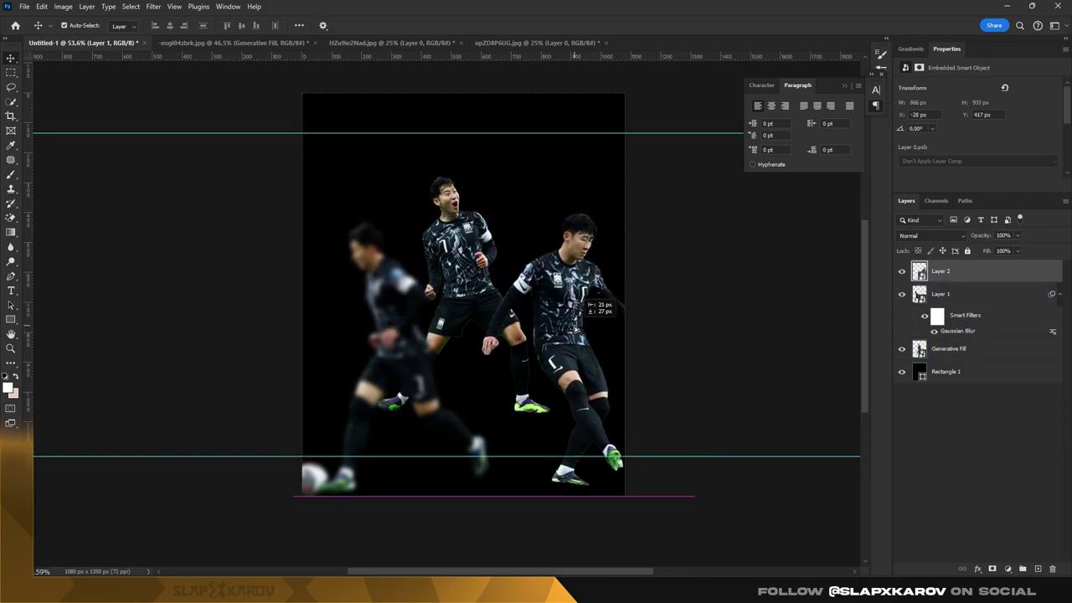
- Tilt the centre player about 3.4°
{"action": "key", "text": "alt+bracketleft"}
{"action": "key", "text": "alt+bracketleft"}
{"action": "key", "text": "ctrl+t"}
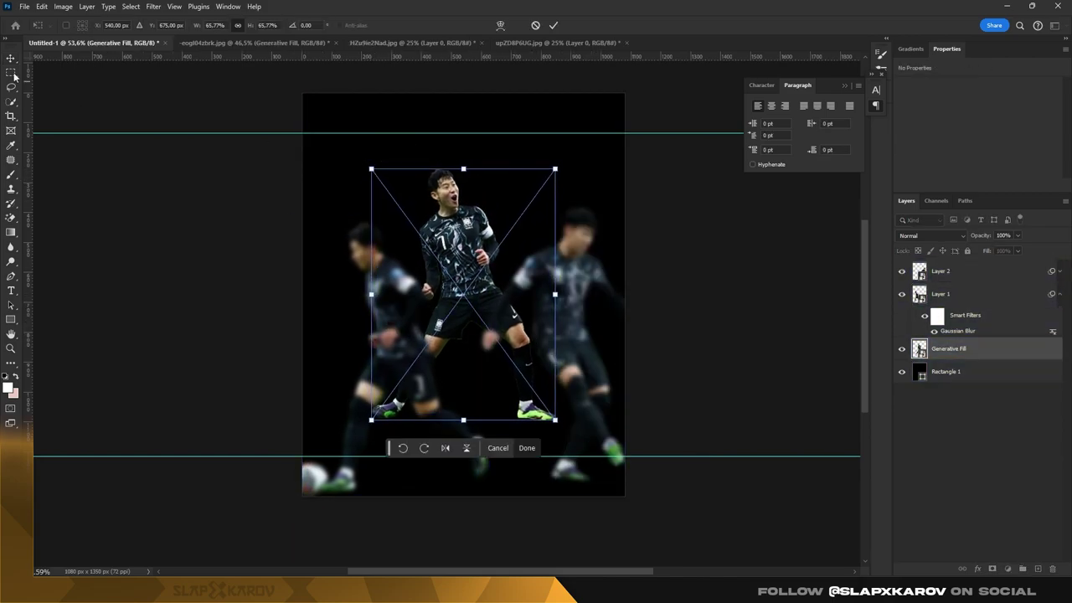
{"action": "key", "text": "Return"}
{"action": "key", "text": "ctrl+t"}
{"action": "left_click_drag", "start_coordinate": [578, 163], "coordinate": [586, 184]}
{"action": "key", "text": "Return"}
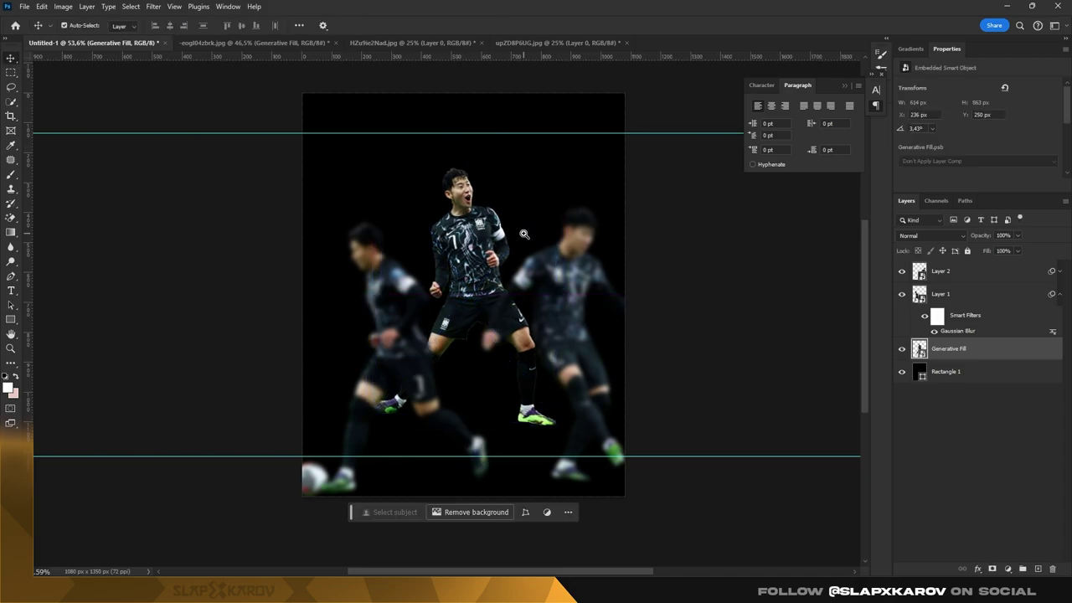
{"action": "left_click_drag", "start_coordinate": [524, 234], "coordinate": [504, 245]}
- Fill the background rectangle lavender and rename its layer 'b'
{"action": "left_click", "coordinate": [947, 371]}
{"action": "key", "text": "ctrl+0"}
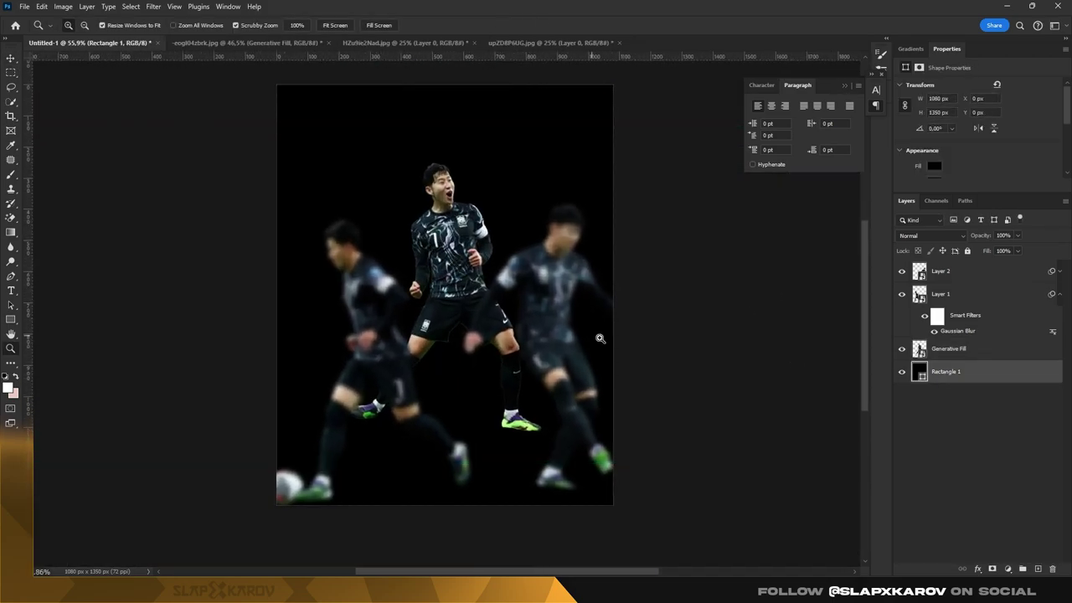
{"action": "double_click", "coordinate": [921, 372]}
{"action": "left_click", "coordinate": [730, 304]}
{"action": "left_click", "coordinate": [948, 269]}
{"action": "double_click", "coordinate": [948, 371]}
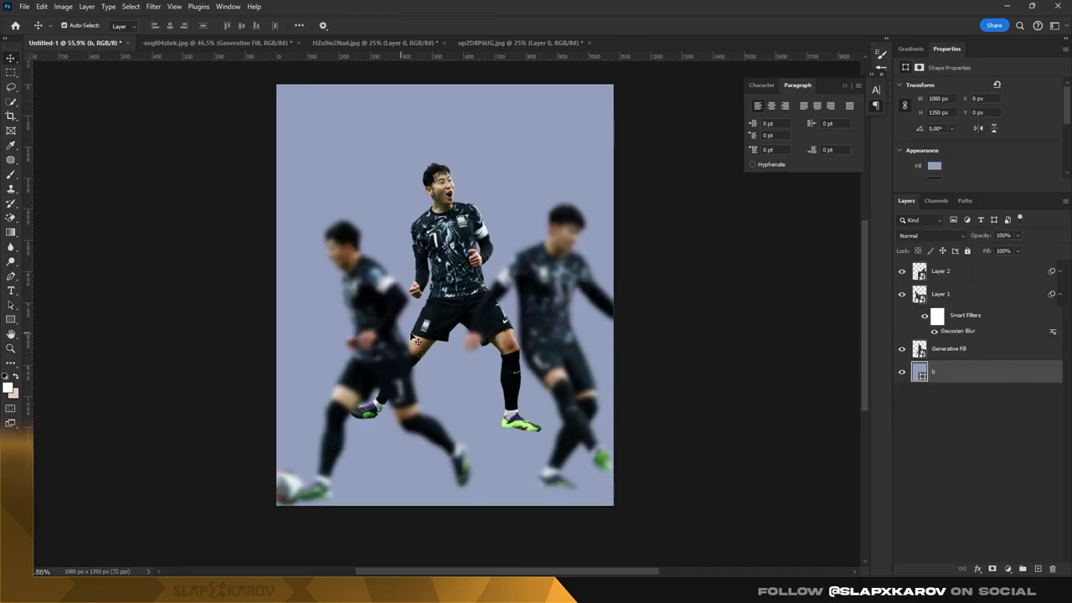
{"action": "type", "text": "b"}
{"action": "key", "text": "Return"}
- Try tilting the centre player about 3.6°, then discard the rotation
{"action": "left_click", "coordinate": [445, 198]}
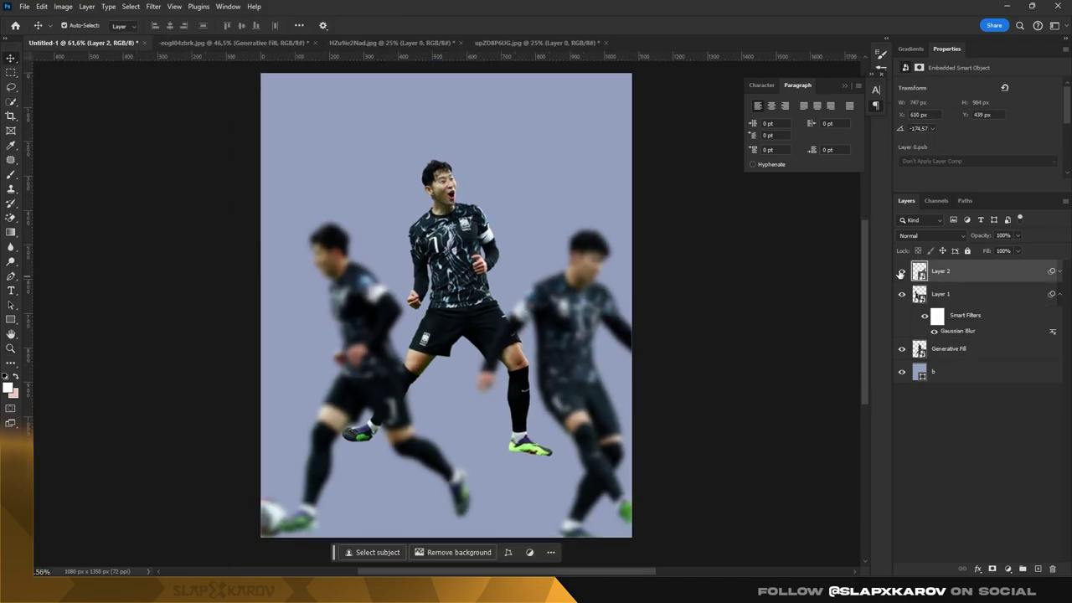
{"action": "key", "text": "alt+bracketleft"}
{"action": "key", "text": "alt+bracketleft"}
{"action": "key", "text": "ctrl+t"}
{"action": "left_click_drag", "start_coordinate": [439, 147], "coordinate": [449, 145]}
{"action": "key", "text": "Escape"}
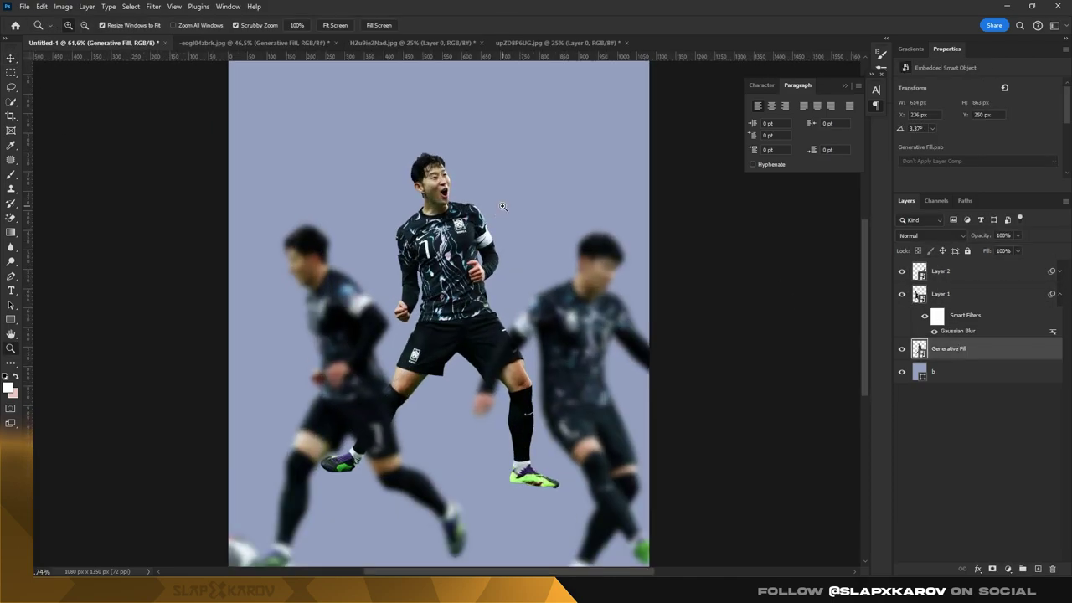
{"action": "key", "text": "ctrl+0"}
{"action": "key", "text": "alt+bracketleft"}
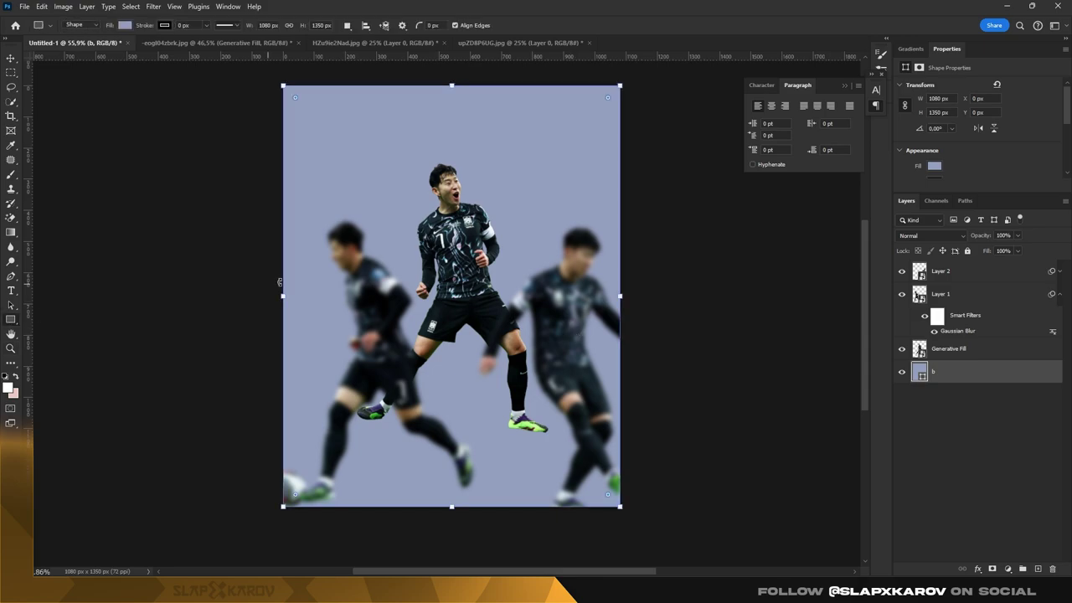
- Draw a dark navy square near the canvas top-left
{"action": "left_click_drag", "start_coordinate": [311, 89], "coordinate": [374, 208]}
{"action": "key", "text": "v"}
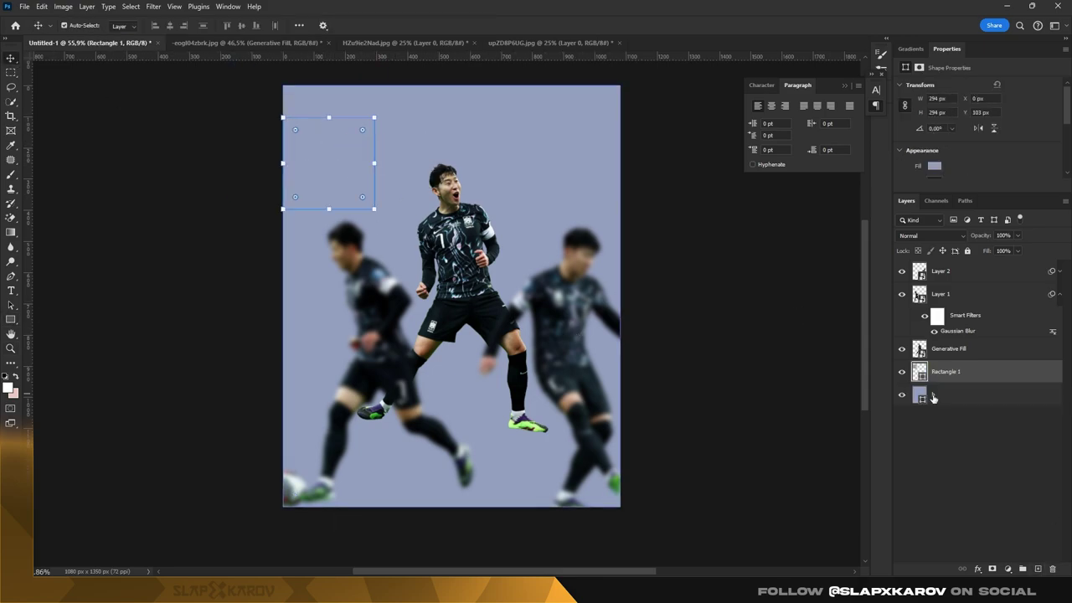
{"action": "double_click", "coordinate": [920, 372]}
{"action": "left_click", "coordinate": [771, 395]}
{"action": "left_click", "coordinate": [952, 265]}
{"action": "left_click_drag", "start_coordinate": [322, 157], "coordinate": [343, 153]}
- Duplicate the navy square and apply the Fibers filter to the copy
{"action": "key", "text": "ctrl+j"}
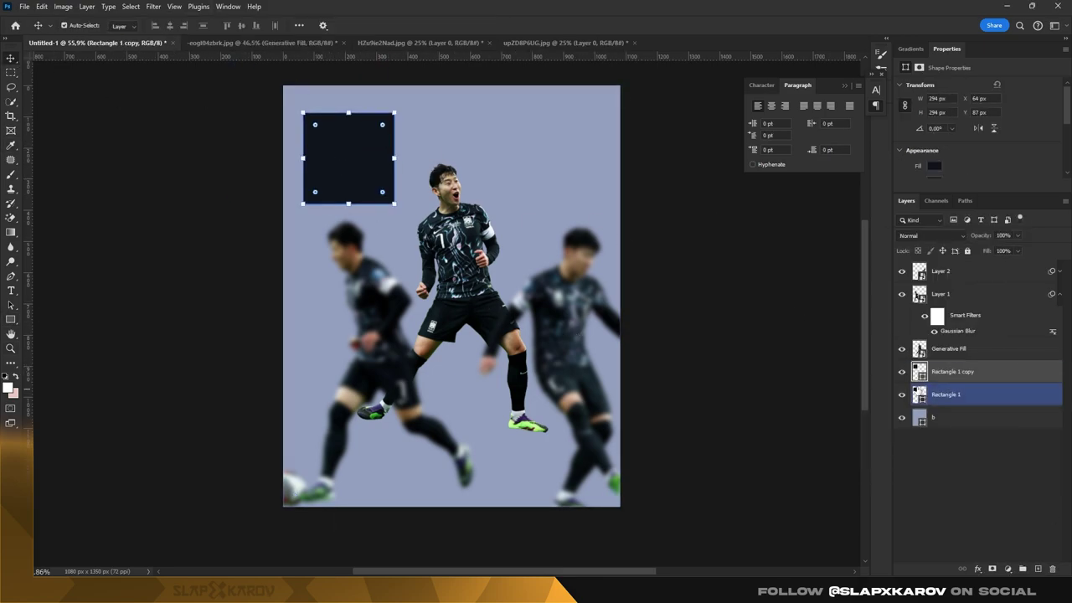
{"action": "left_click", "coordinate": [153, 5]}
{"action": "left_click", "coordinate": [307, 262]}
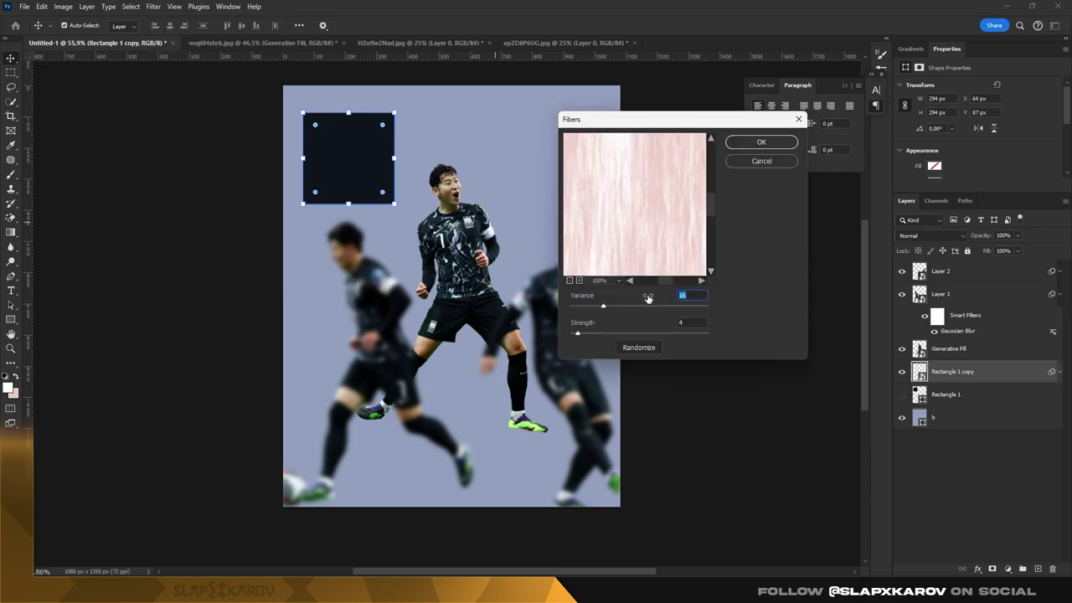
{"action": "left_click", "coordinate": [620, 332]}
{"action": "left_click", "coordinate": [570, 279]}
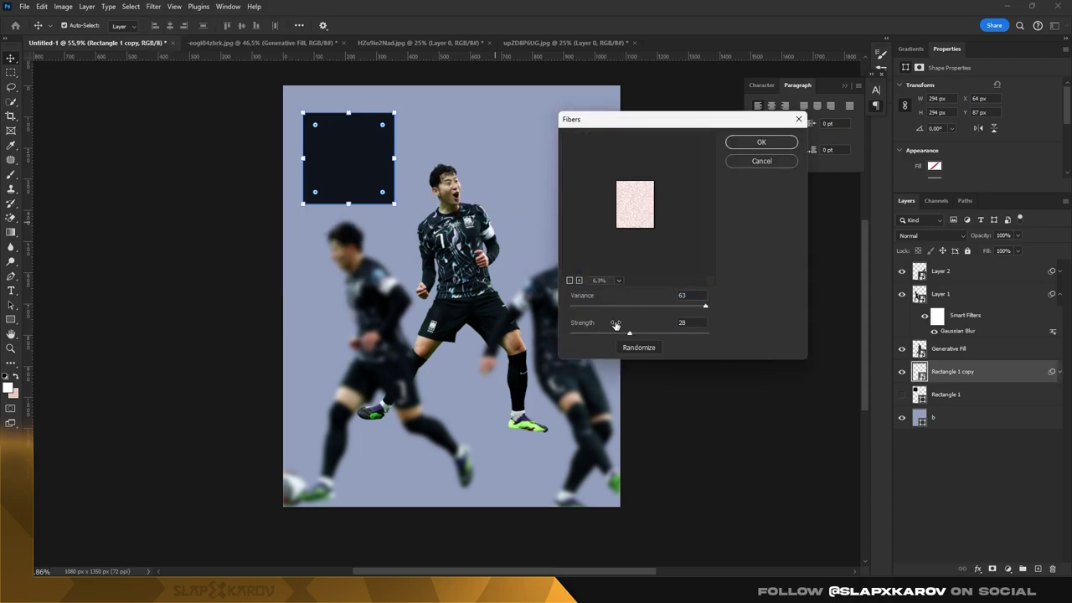
{"action": "left_click", "coordinate": [776, 141]}
- Revise the Fibers texture, raising its variance to 12, keeping Normal blend mode
{"action": "left_click", "coordinate": [930, 236]}
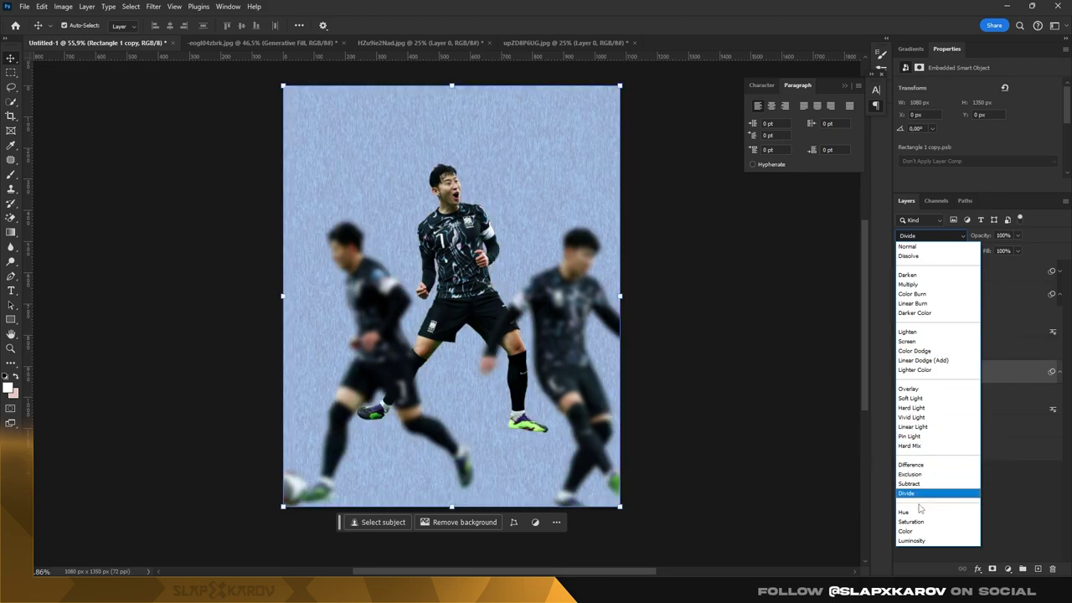
{"action": "left_click", "coordinate": [908, 247]}
{"action": "double_click", "coordinate": [947, 408]}
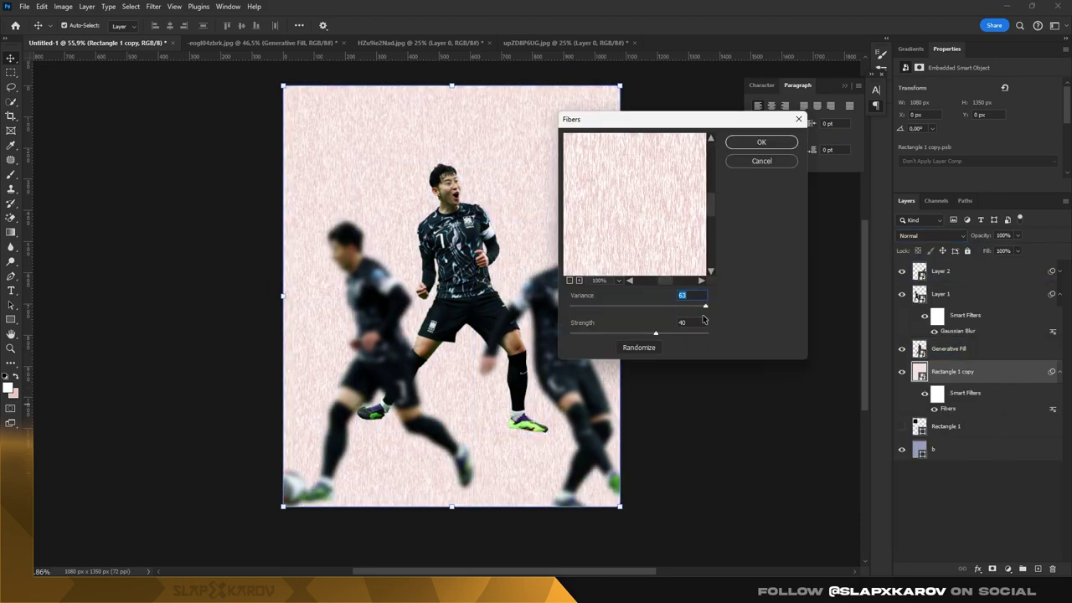
{"action": "left_click_drag", "start_coordinate": [571, 307], "coordinate": [594, 306]}
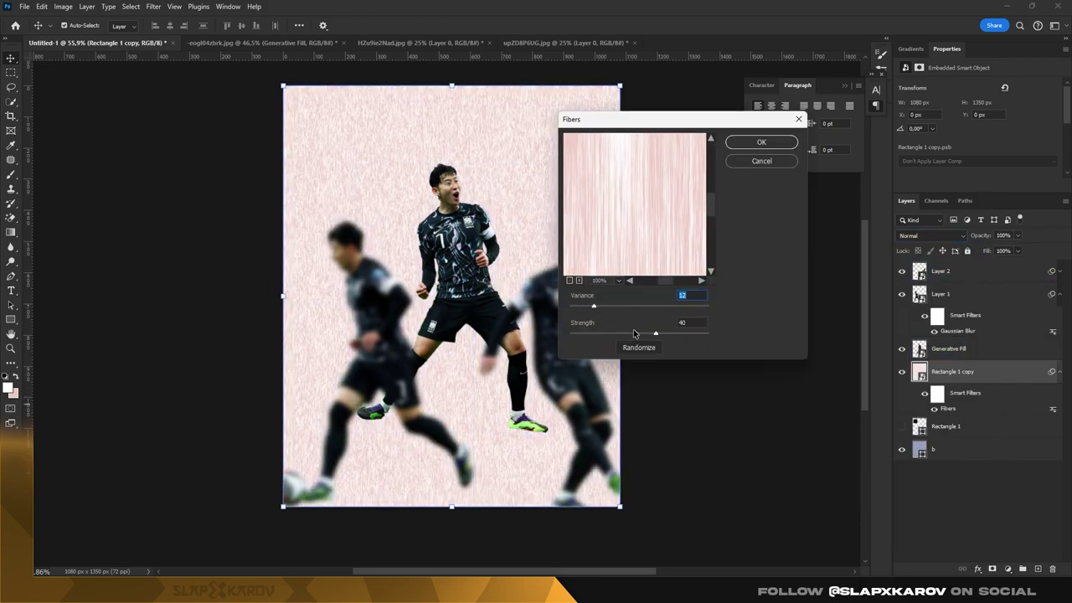
{"action": "left_click", "coordinate": [762, 141]}
- Set the fibers layer to Pin Light and reselect the visible navy square layer
{"action": "left_click", "coordinate": [919, 236]}
{"action": "left_click", "coordinate": [922, 434]}
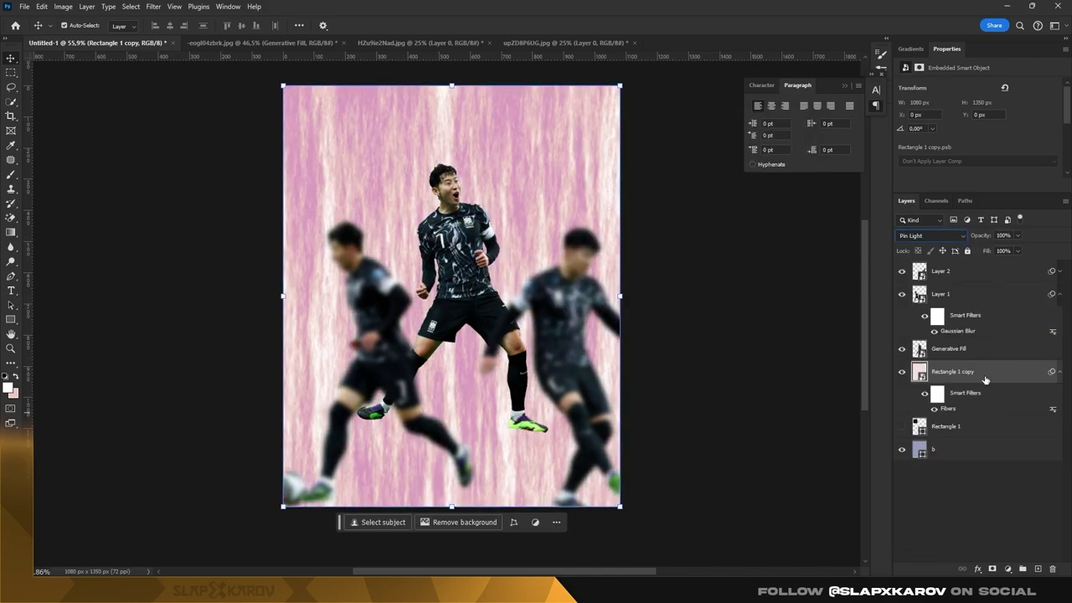
{"action": "left_click", "coordinate": [903, 427]}
{"action": "left_click", "coordinate": [947, 427]}
{"action": "left_click", "coordinate": [153, 6]}
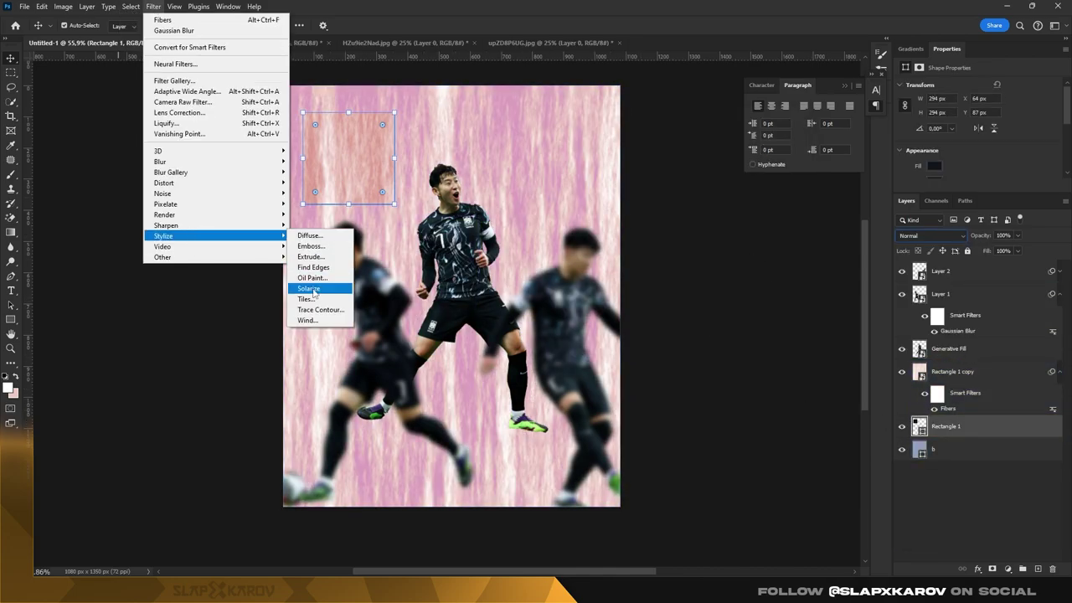
- Apply the Wind stylize filter to the navy square as a smart object
{"action": "left_click", "coordinate": [308, 320]}
{"action": "left_click", "coordinate": [513, 222]}
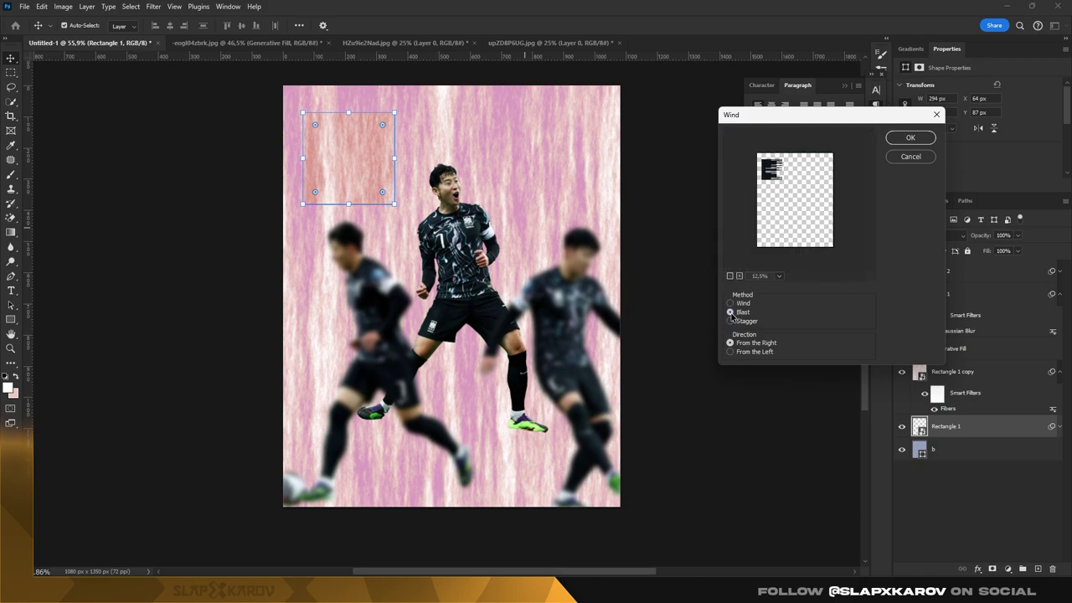
{"action": "left_click", "coordinate": [910, 138]}
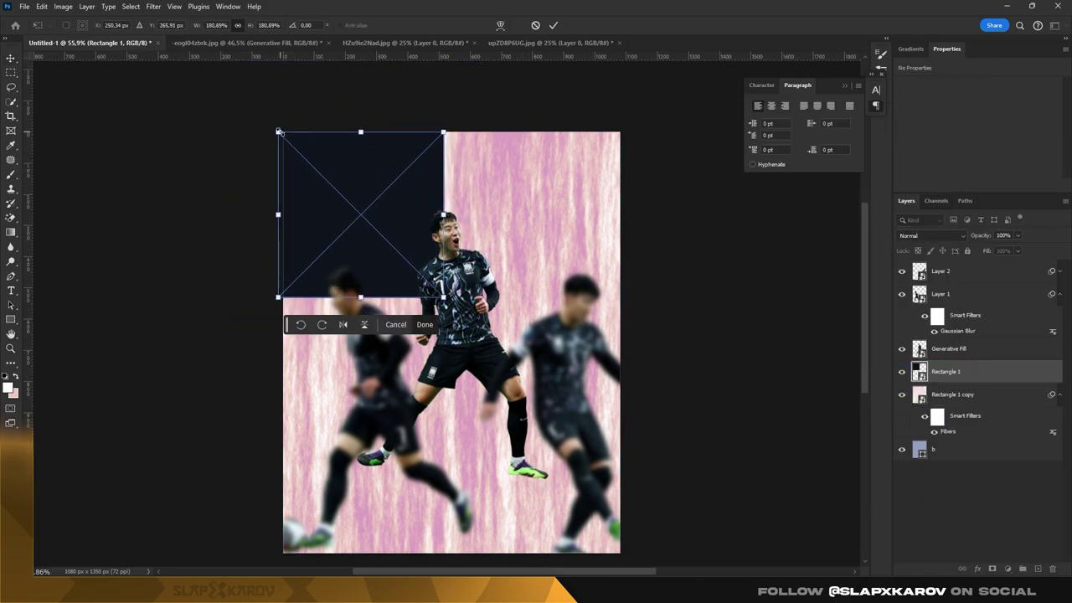
{"action": "key", "text": "Return"}
- Try a 180°-rotated copy of the wind rectangle toward the lower right, then delete it
{"action": "key", "text": "ctrl+j"}
{"action": "key", "text": "ctrl+t"}
{"action": "right_click", "coordinate": [545, 327]}
{"action": "left_click", "coordinate": [586, 386]}
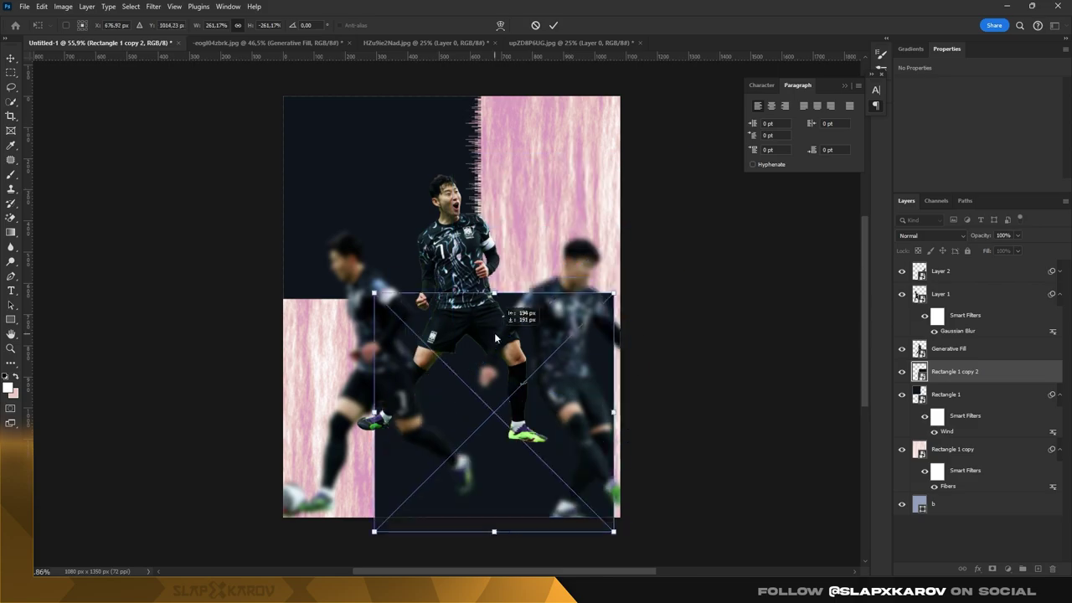
{"action": "key", "text": "Return"}
{"action": "right_click", "coordinate": [435, 187]}
{"action": "key", "text": "Escape"}
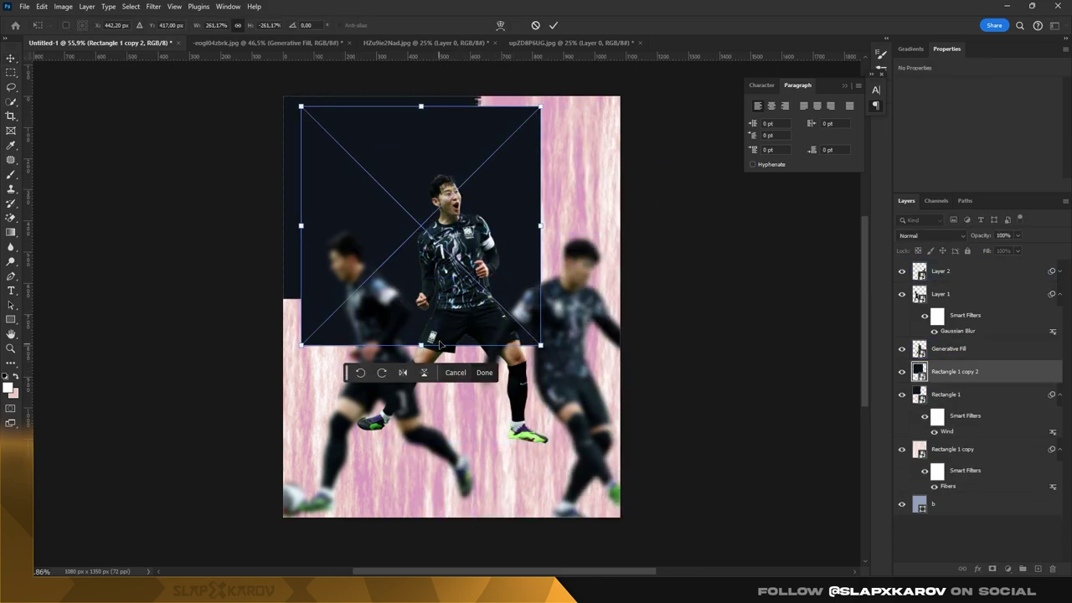
{"action": "key", "text": "Return"}
{"action": "left_click_drag", "start_coordinate": [481, 150], "coordinate": [683, 343]}
{"action": "key", "text": "Delete"}
- Hide the fibers texture layer and delete the wind-streaked rectangle
{"action": "key", "text": "z"}
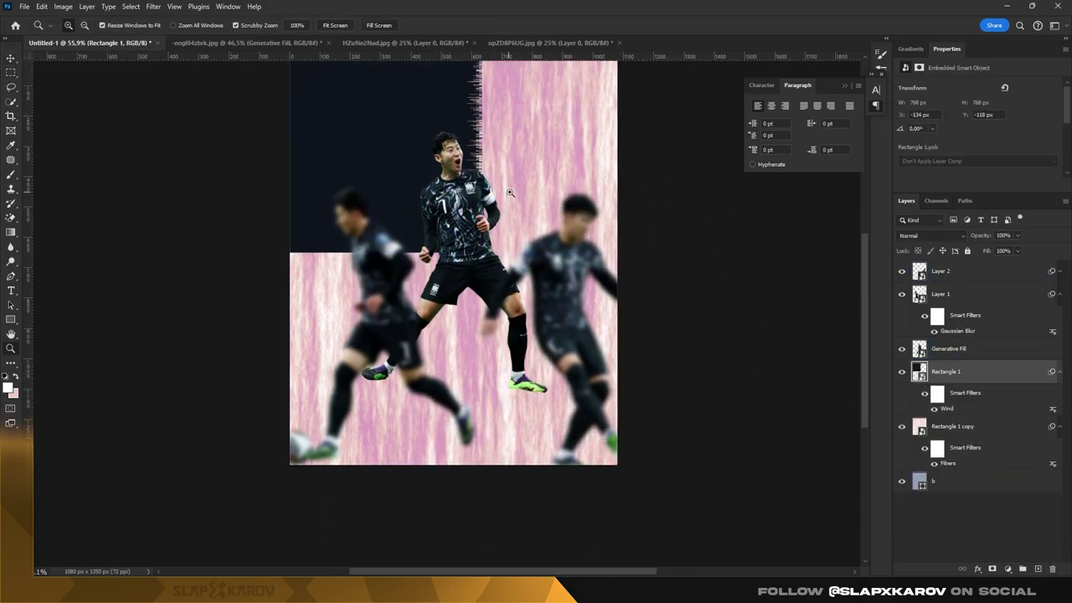
{"action": "left_click_drag", "start_coordinate": [419, 293], "coordinate": [469, 293]}
{"action": "left_click", "coordinate": [903, 427]}
{"action": "key", "text": "Delete"}
{"action": "key", "text": "ctrl+0"}
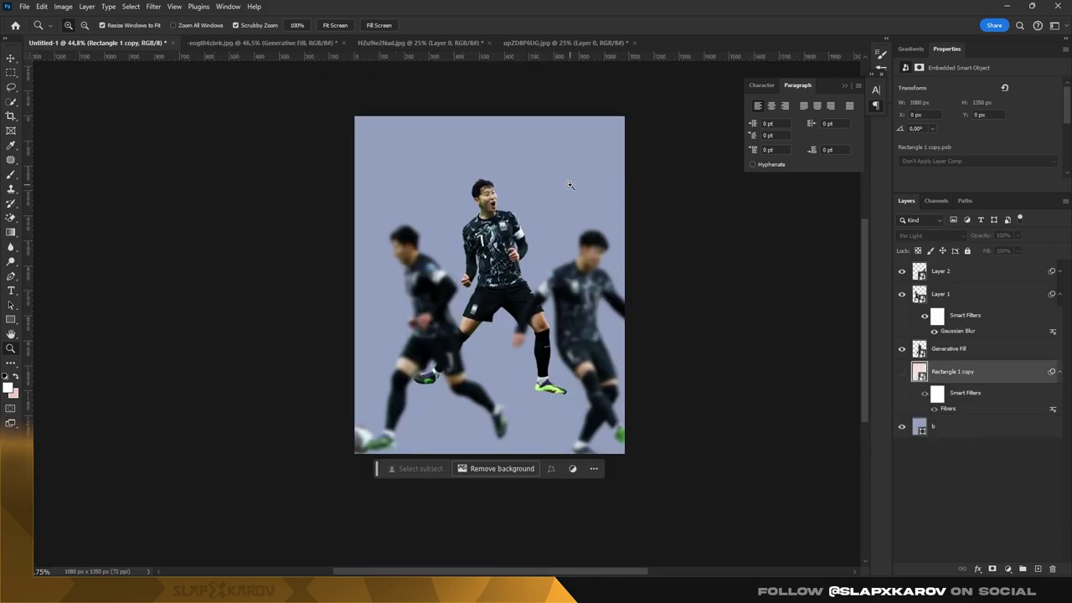
- Add a 7 above the player at 822 pt in Akira Expanded Super Bold
{"action": "left_click_drag", "start_coordinate": [549, 240], "coordinate": [553, 305]}
{"action": "left_click", "coordinate": [11, 291]}
{"action": "left_click", "coordinate": [404, 159]}
{"action": "type", "text": "07"}
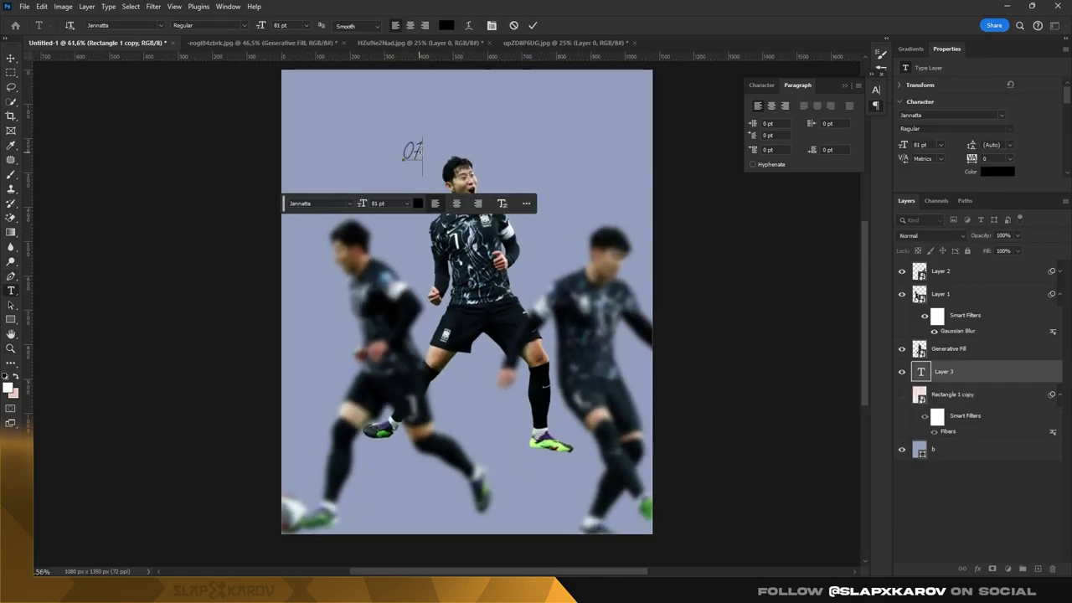
{"action": "left_click", "coordinate": [159, 25]}
{"action": "left_click", "coordinate": [251, 175]}
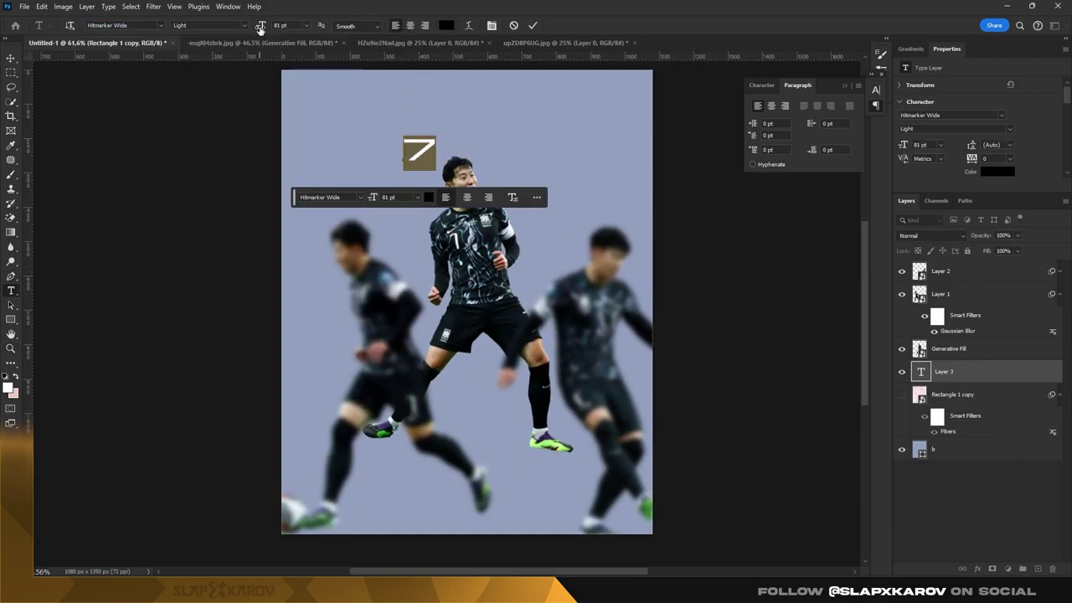
{"action": "left_click_drag", "start_coordinate": [261, 28], "coordinate": [526, 191]}
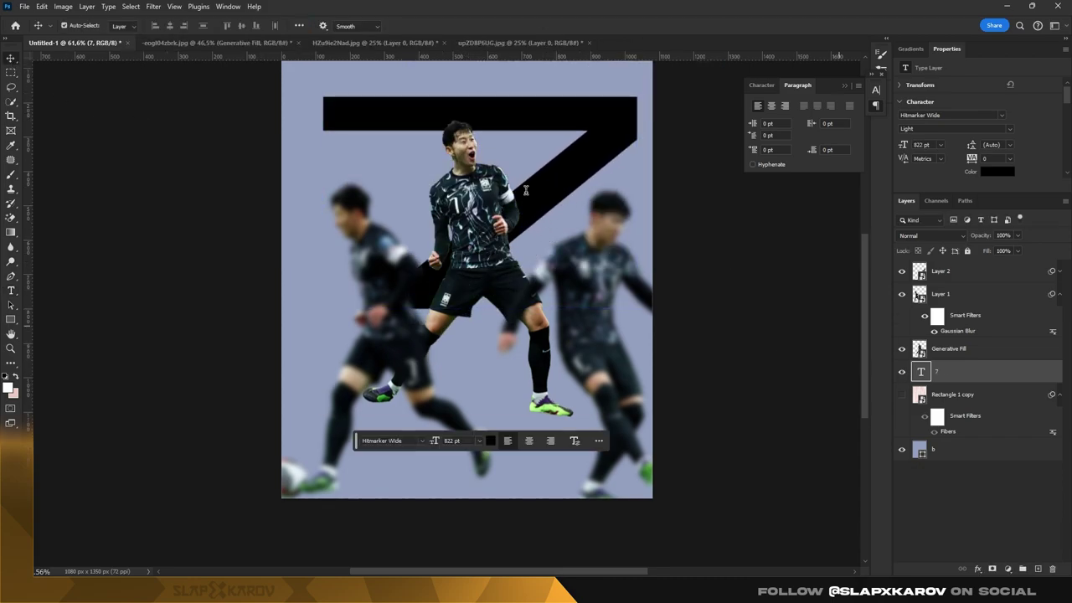
{"action": "left_click", "coordinate": [159, 25]}
{"action": "left_click", "coordinate": [251, 259]}
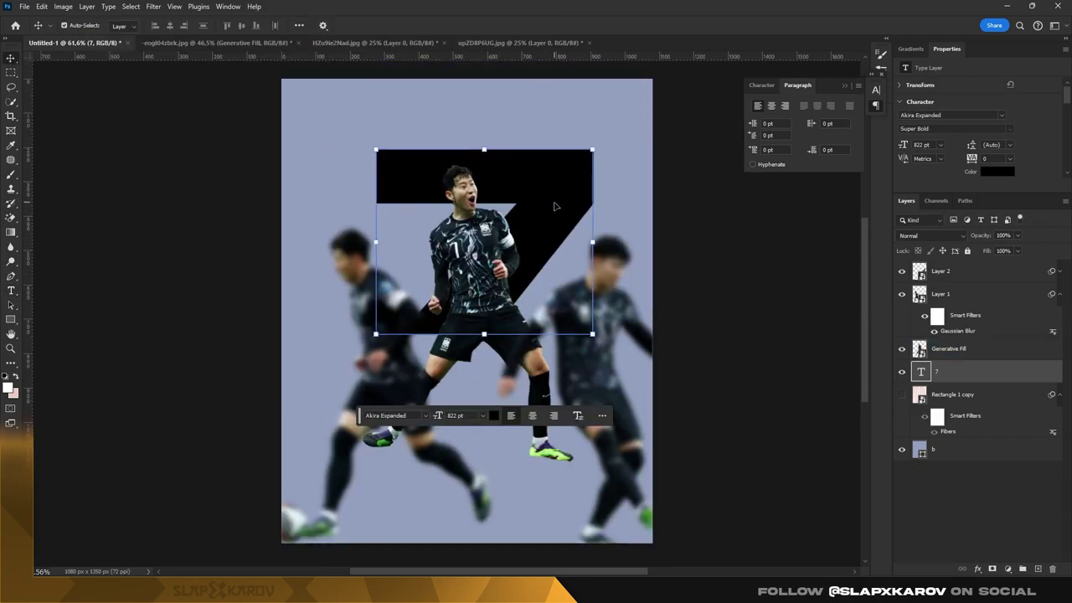
{"action": "scroll", "coordinate": [553, 205], "scroll_direction": "down", "scroll_amount": 1}
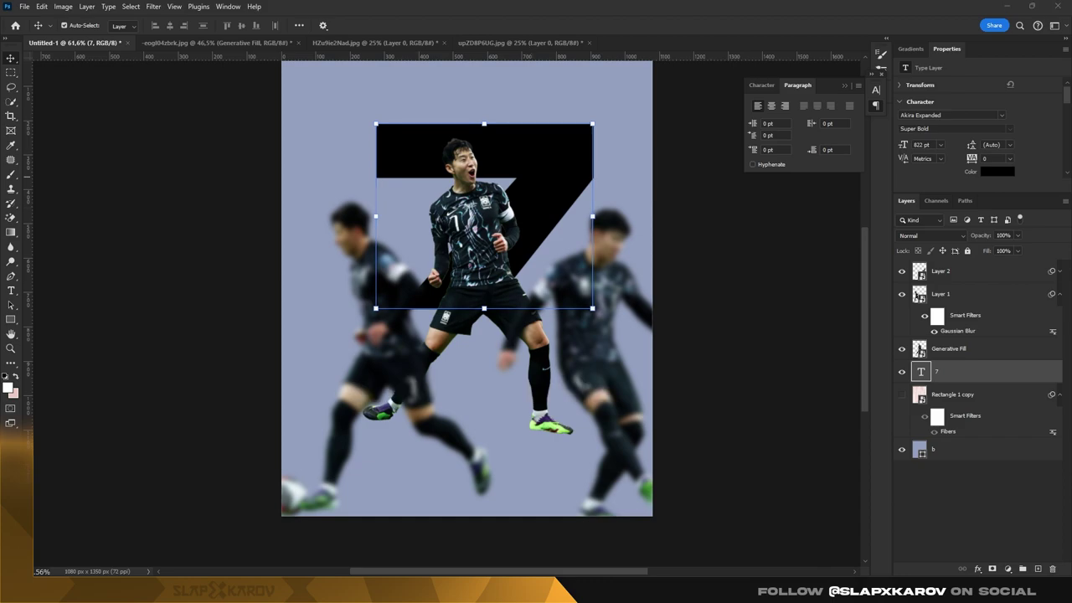
- Duplicate the 7 text layer and set the copy's font to Allura
{"action": "key", "text": "ctrl+j"}
{"action": "key", "text": "t"}
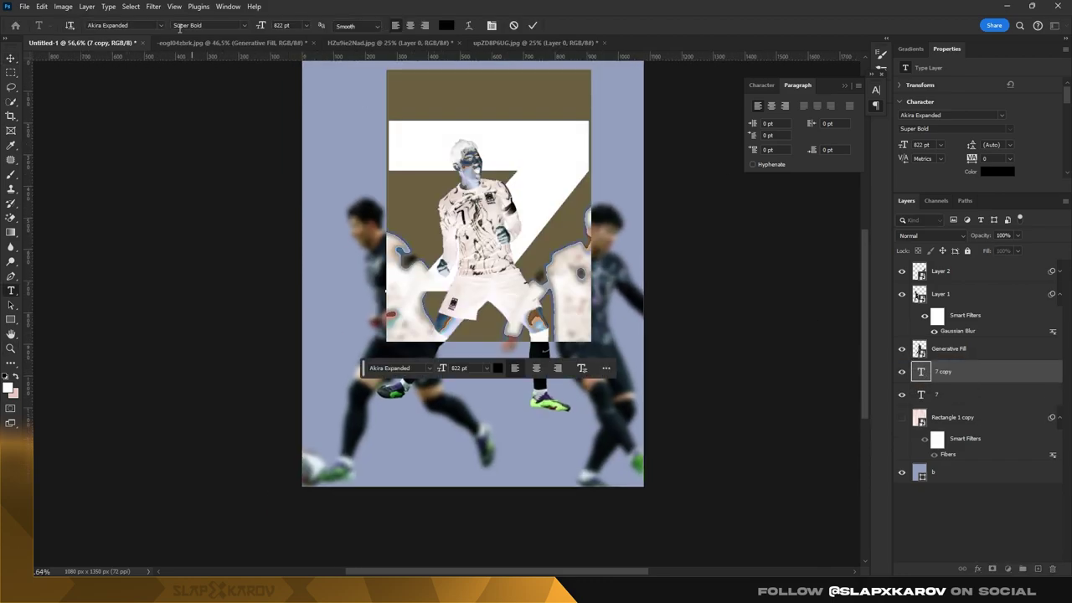
{"action": "left_click", "coordinate": [117, 25]}
{"action": "type", "text": "allura"}
{"action": "key", "text": "Return"}
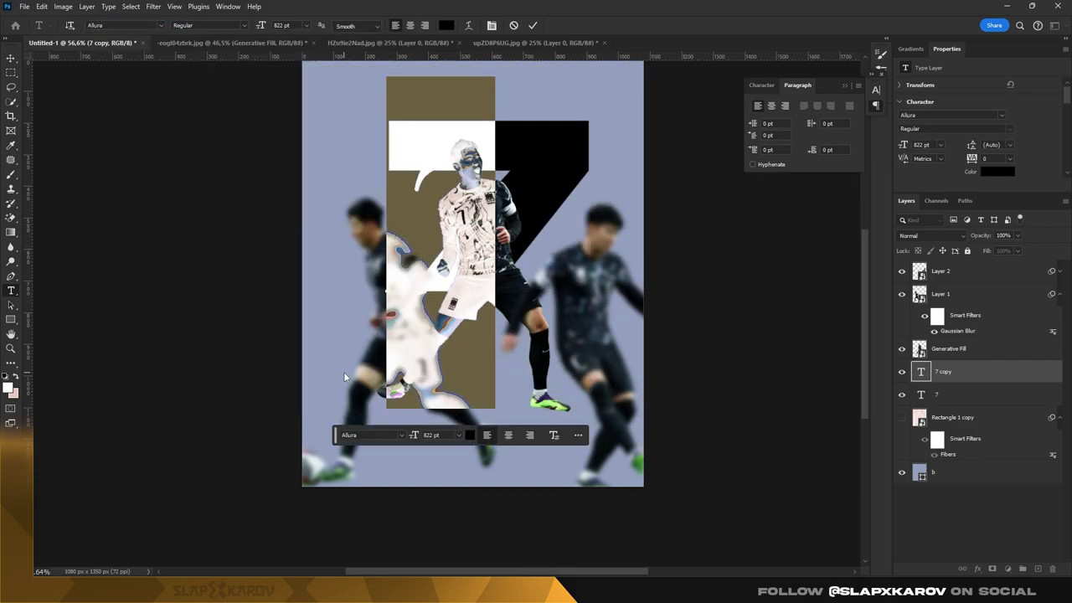
{"action": "key", "text": "v"}
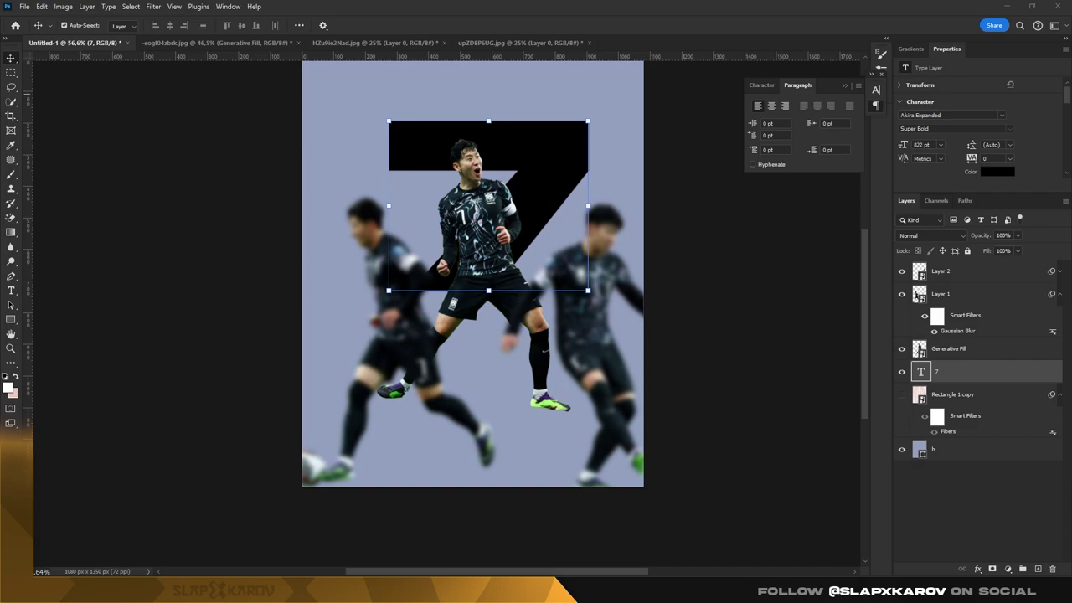
- Set the 7 text in Abril Fatface and move it further left
{"action": "double_click", "coordinate": [923, 372]}
{"action": "left_click", "coordinate": [201, 25]}
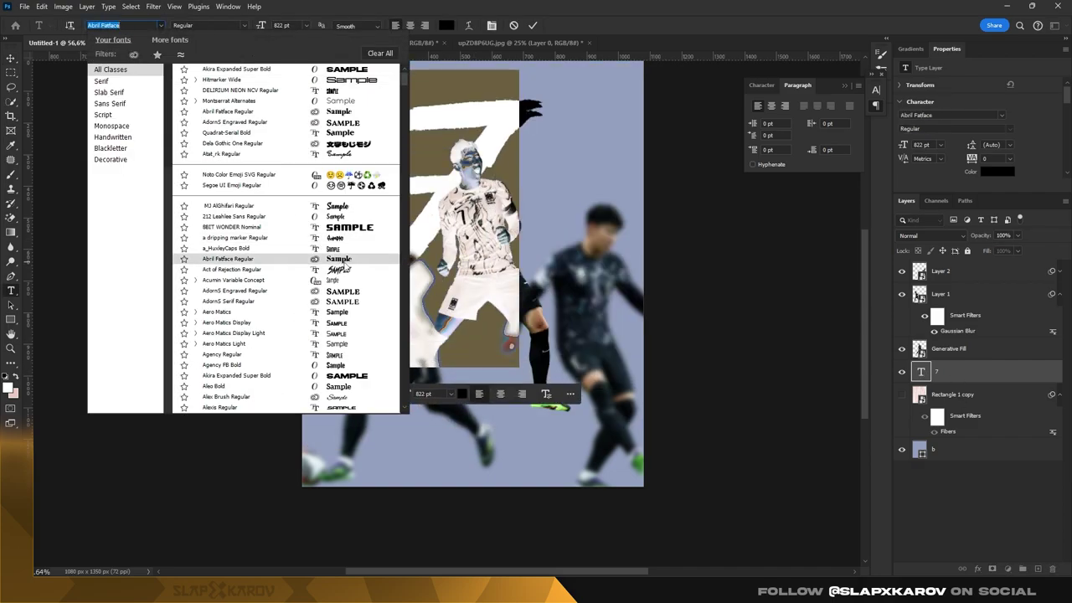
{"action": "left_click", "coordinate": [239, 259]}
{"action": "mouse_move", "coordinate": [441, 125]}
{"action": "left_mouse_down"}
{"action": "mouse_move", "coordinate": [506, 142]}
{"action": "mouse_move", "coordinate": [478, 142]}
{"action": "left_mouse_up"}
- Duplicate the 7 layer, hide the original, and retype the copy as 'SON' shifted left
{"action": "key", "text": "ctrl+j"}
{"action": "left_click", "coordinate": [908, 396]}
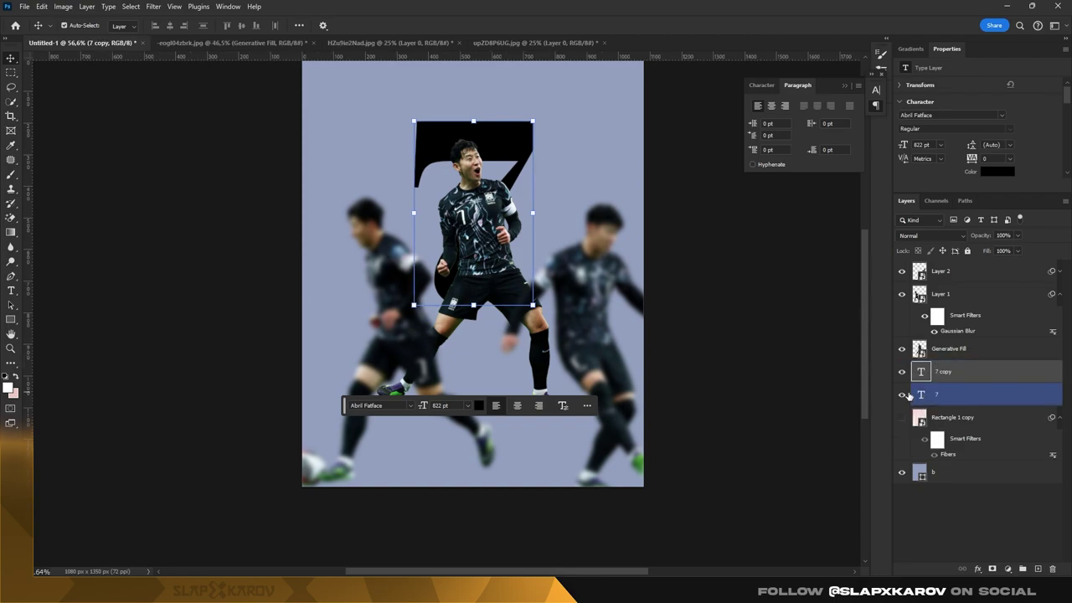
{"action": "double_click", "coordinate": [922, 372]}
{"action": "type", "text": "SO"}
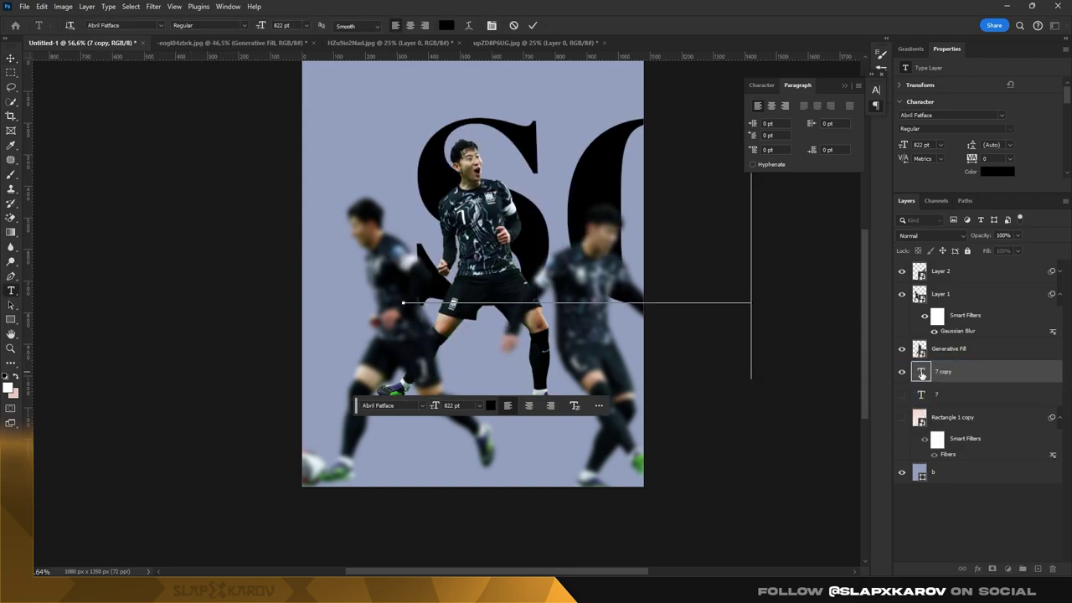
{"action": "left_click", "coordinate": [11, 57]}
{"action": "left_click_drag", "start_coordinate": [525, 135], "coordinate": [348, 138]}
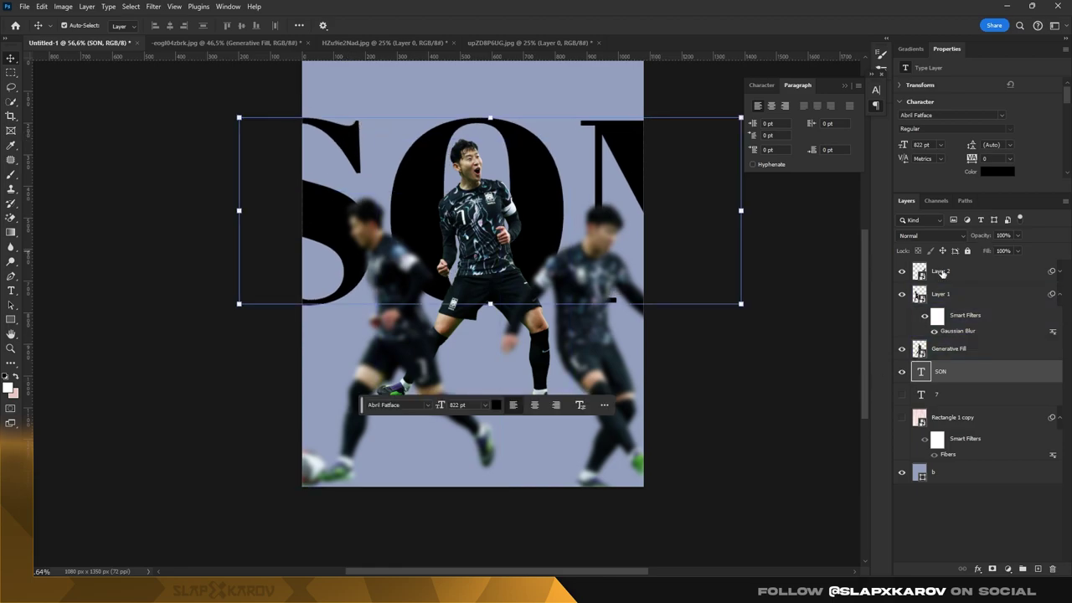
- Give SON a black colour stroke and 0% fill so only its outline shows
{"action": "double_click", "coordinate": [1022, 378]}
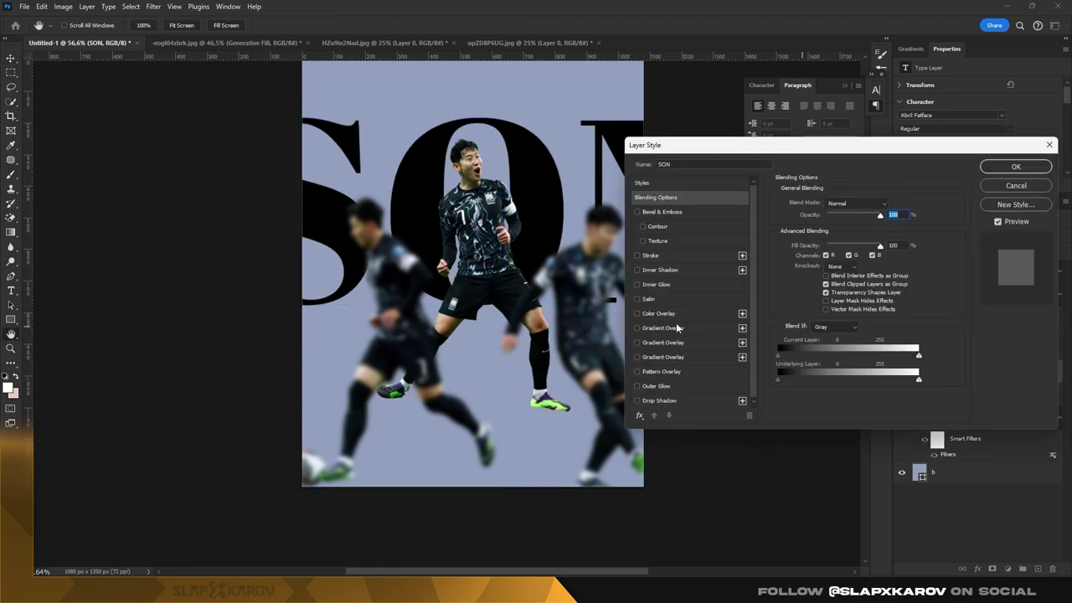
{"action": "left_click", "coordinate": [650, 255]}
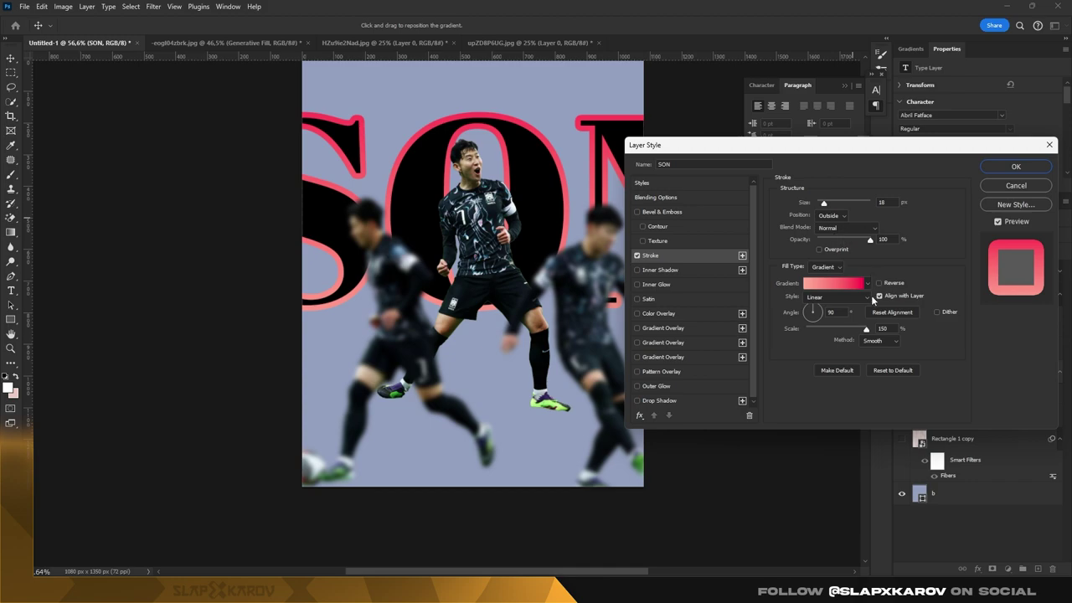
{"action": "left_click", "coordinate": [819, 278]}
{"action": "left_click", "coordinate": [803, 283]}
{"action": "left_click", "coordinate": [952, 268]}
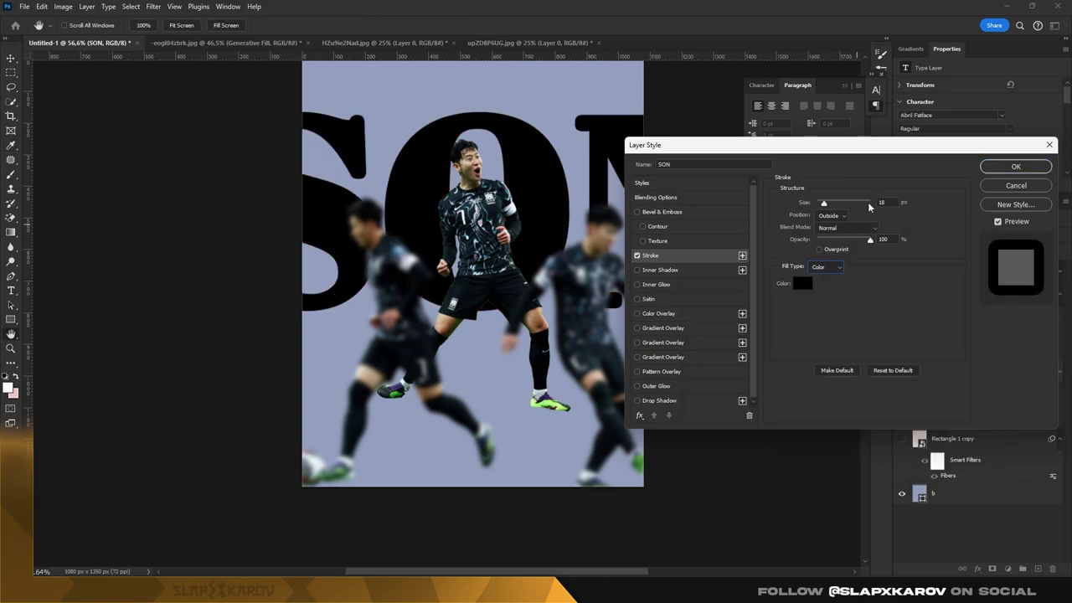
{"action": "type", "text": "3"}
{"action": "key", "text": "Return"}
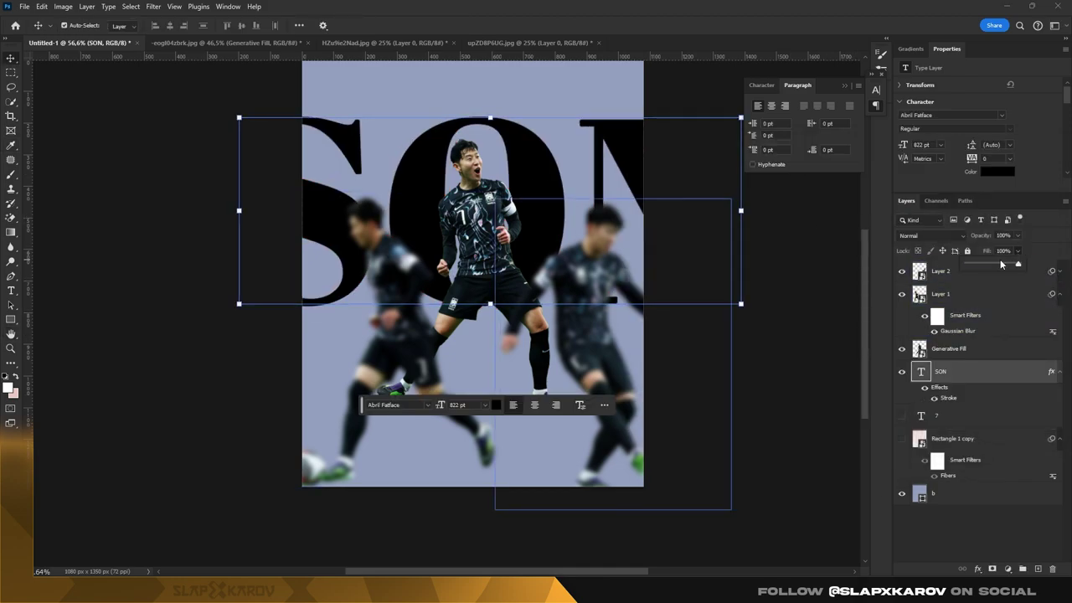
{"action": "left_click_drag", "start_coordinate": [835, 254], "coordinate": [835, 257]}
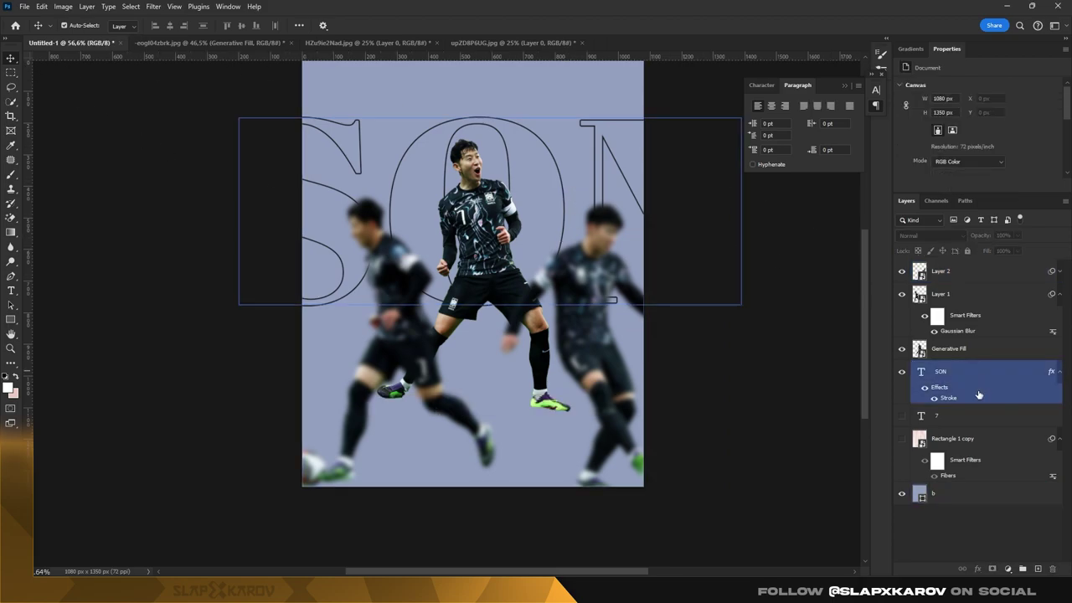
{"action": "key", "text": "z"}
{"action": "left_click_drag", "start_coordinate": [501, 184], "coordinate": [469, 185]}
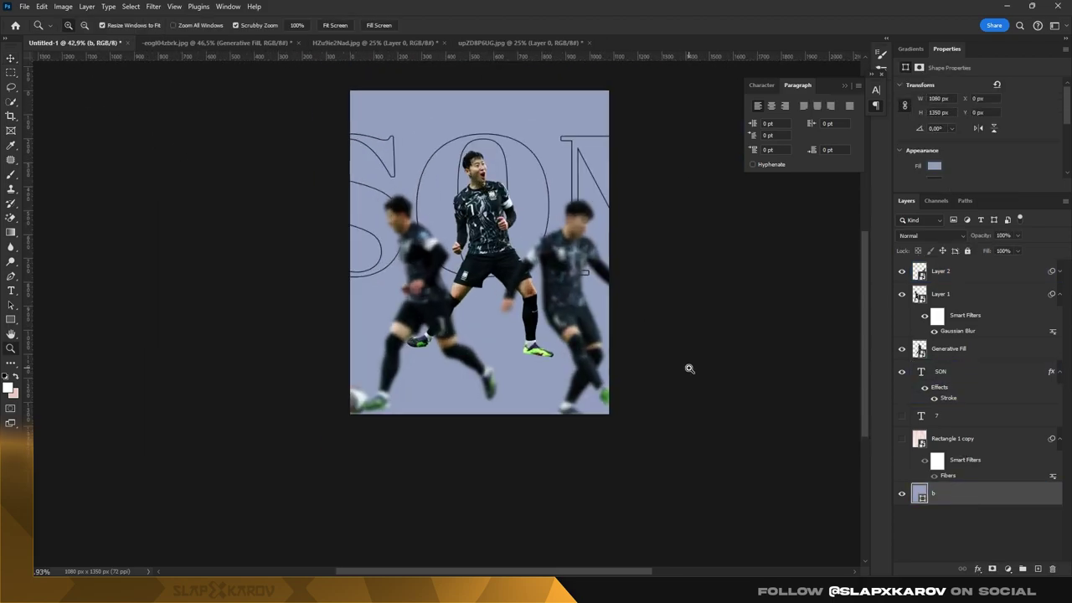
- Add a dark navy Solid Color fill layer above the background
{"action": "left_click", "coordinate": [1039, 569]}
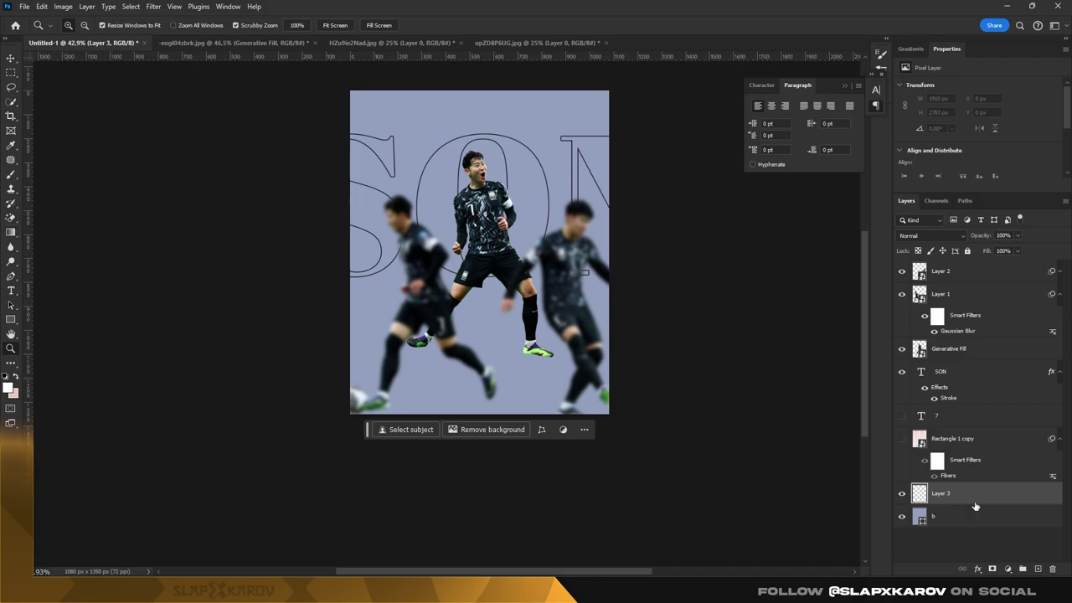
{"action": "left_click", "coordinate": [1007, 570]}
{"action": "left_click", "coordinate": [934, 405]}
{"action": "left_click", "coordinate": [776, 399]}
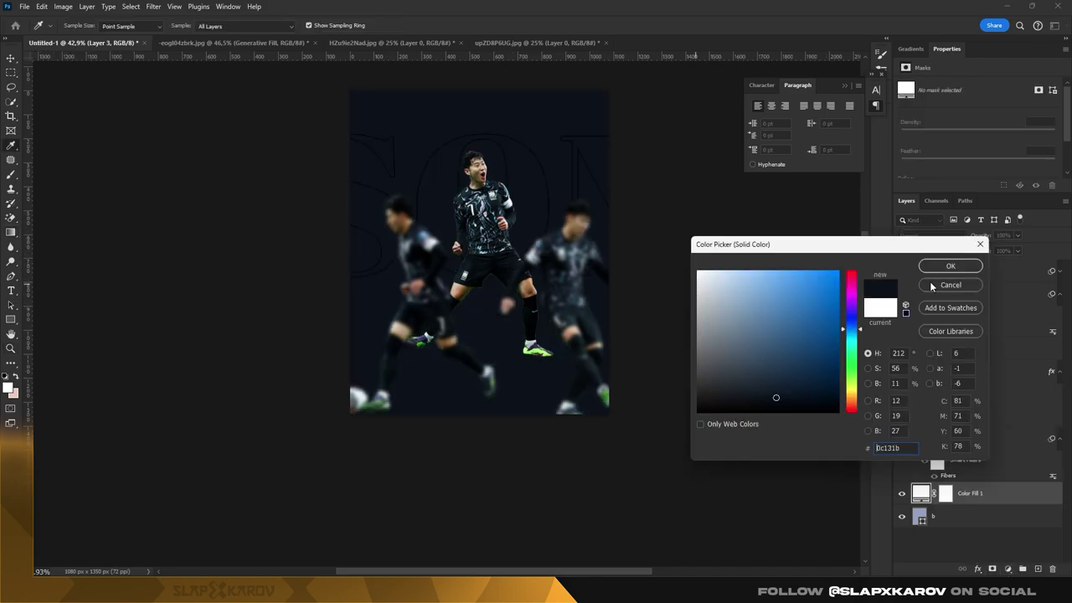
{"action": "left_click", "coordinate": [950, 268]}
- Invert the navy fill's mask and paint white across the lower canvas as a floor
{"action": "left_click", "coordinate": [945, 494]}
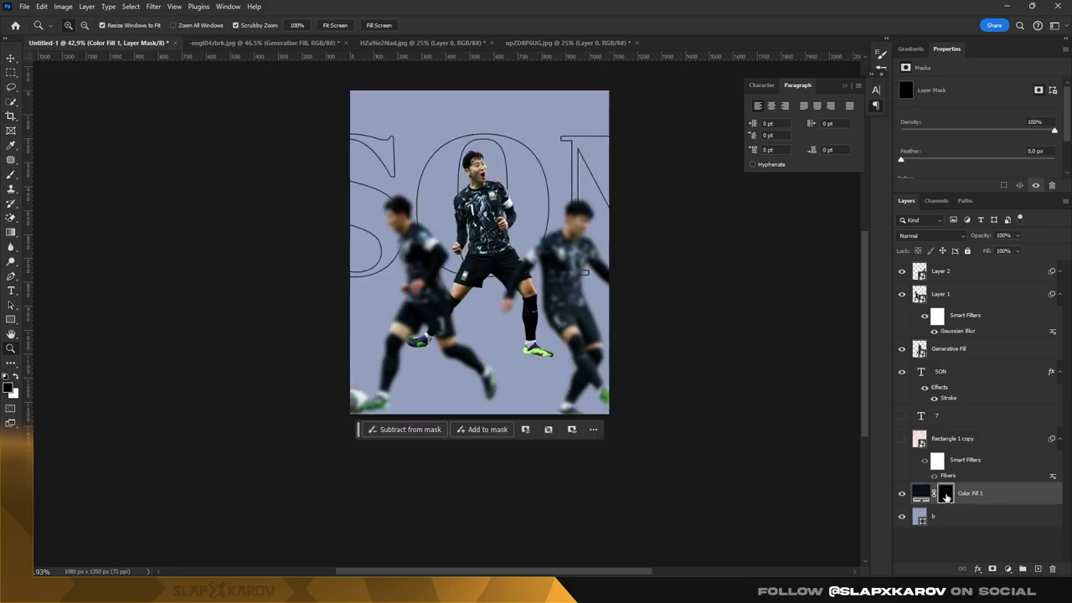
{"action": "key", "text": "ctrl+i"}
{"action": "left_click_drag", "start_coordinate": [556, 318], "coordinate": [564, 317]}
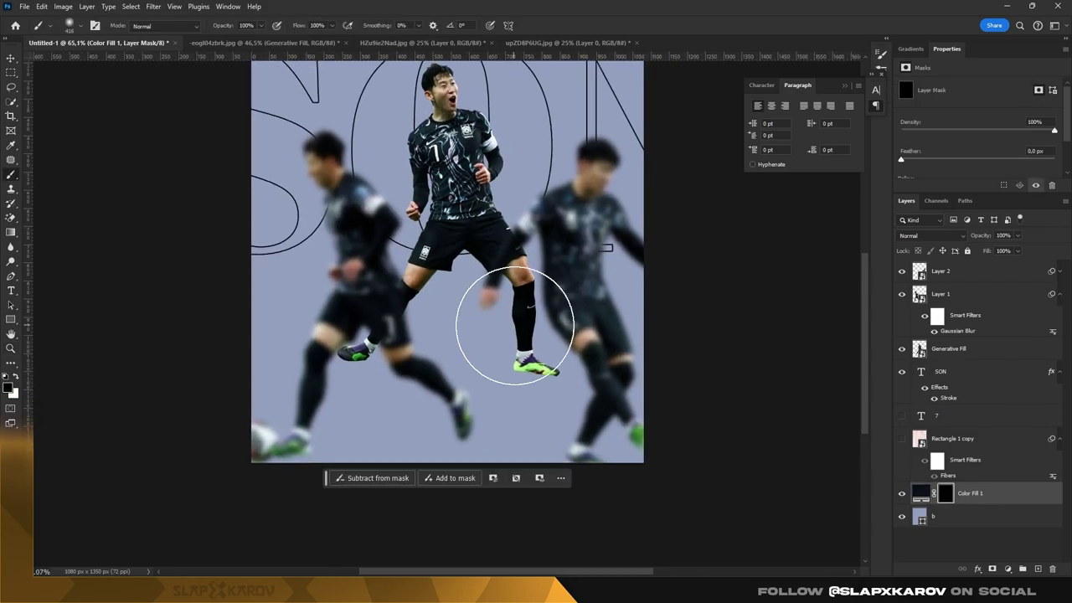
{"action": "right_click", "coordinate": [515, 325]}
{"action": "key", "text": "Escape"}
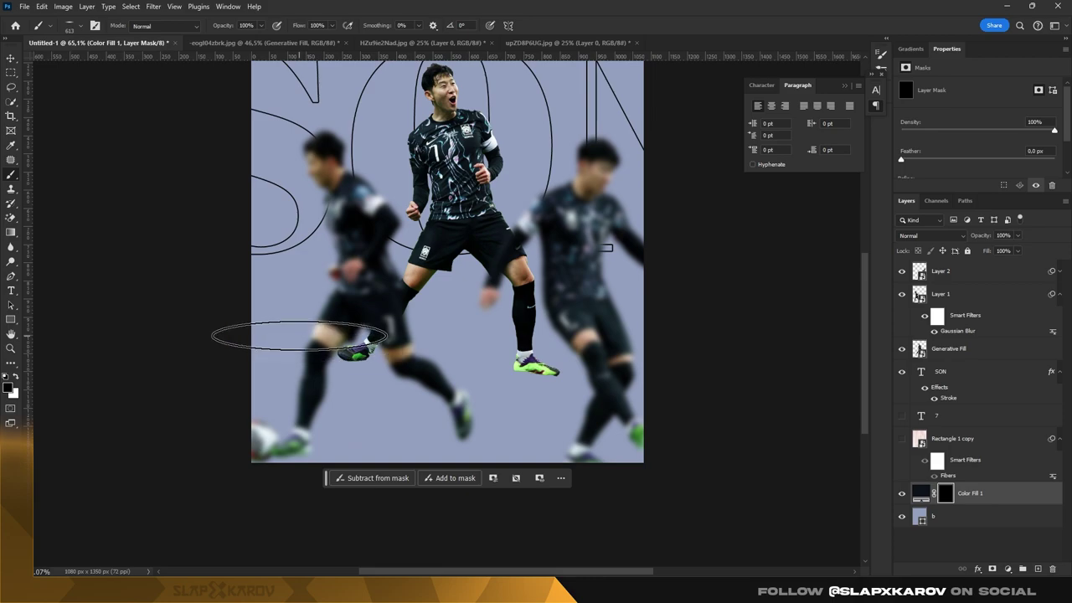
{"action": "left_click_drag", "start_coordinate": [256, 335], "coordinate": [343, 382]}
{"action": "mouse_move", "coordinate": [410, 395]}
{"action": "left_mouse_down"}
{"action": "mouse_move", "coordinate": [357, 421]}
{"action": "mouse_move", "coordinate": [328, 372]}
{"action": "mouse_move", "coordinate": [517, 362]}
{"action": "left_mouse_up"}
{"action": "left_click_drag", "start_coordinate": [646, 418], "coordinate": [669, 436]}
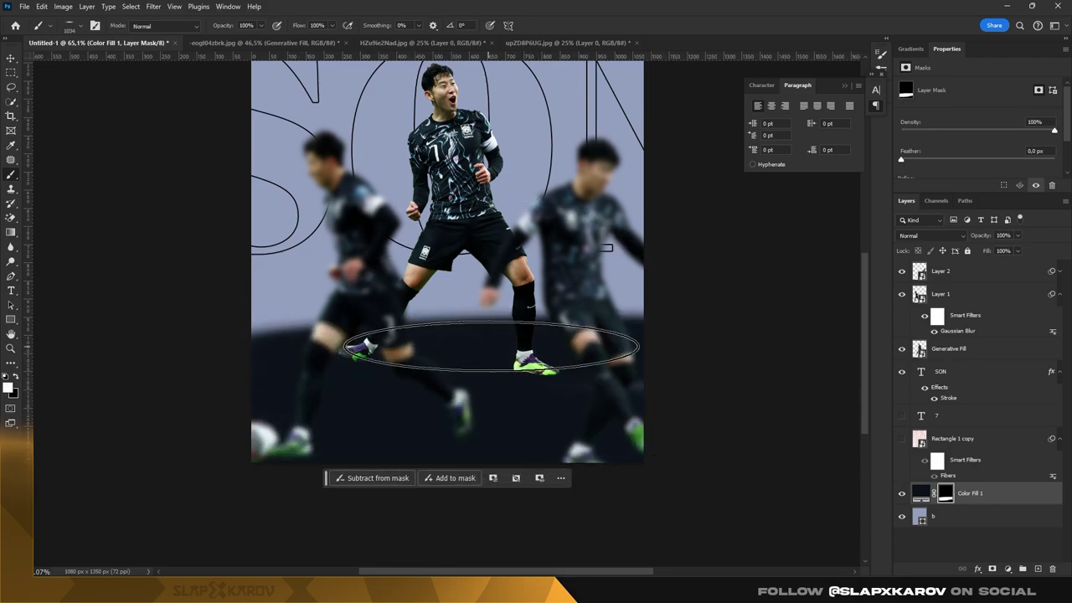
{"action": "left_click_drag", "start_coordinate": [492, 346], "coordinate": [630, 330]}
- Preview texture, inner shadow, satin, pattern and gradient effects on Color Fill 1, settling on Bevel & Emboss
{"action": "double_click", "coordinate": [1041, 502]}
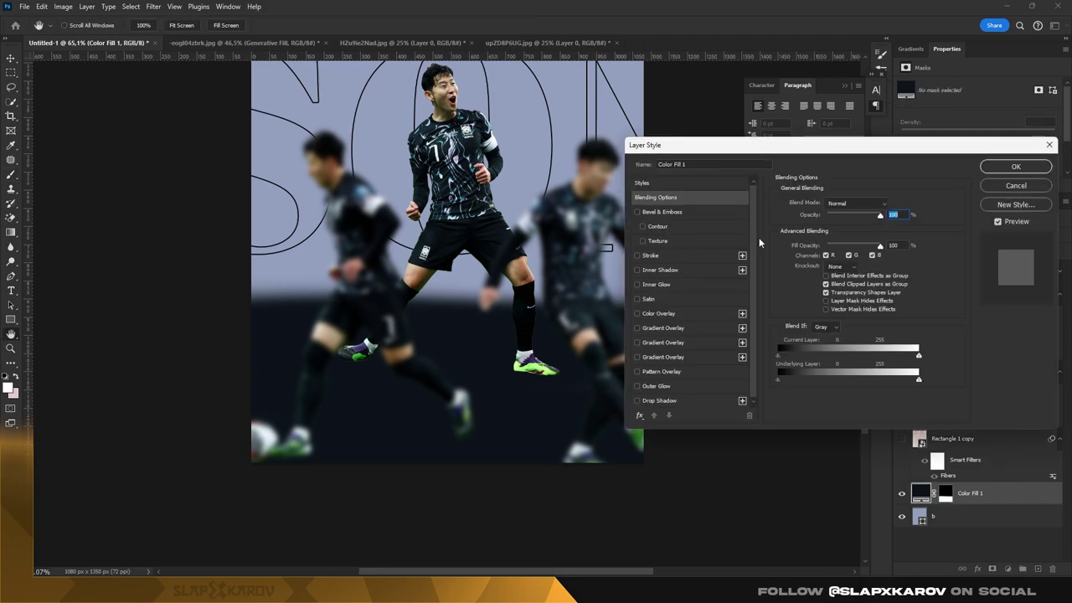
{"action": "left_click", "coordinate": [657, 242]}
{"action": "left_click", "coordinate": [638, 269]}
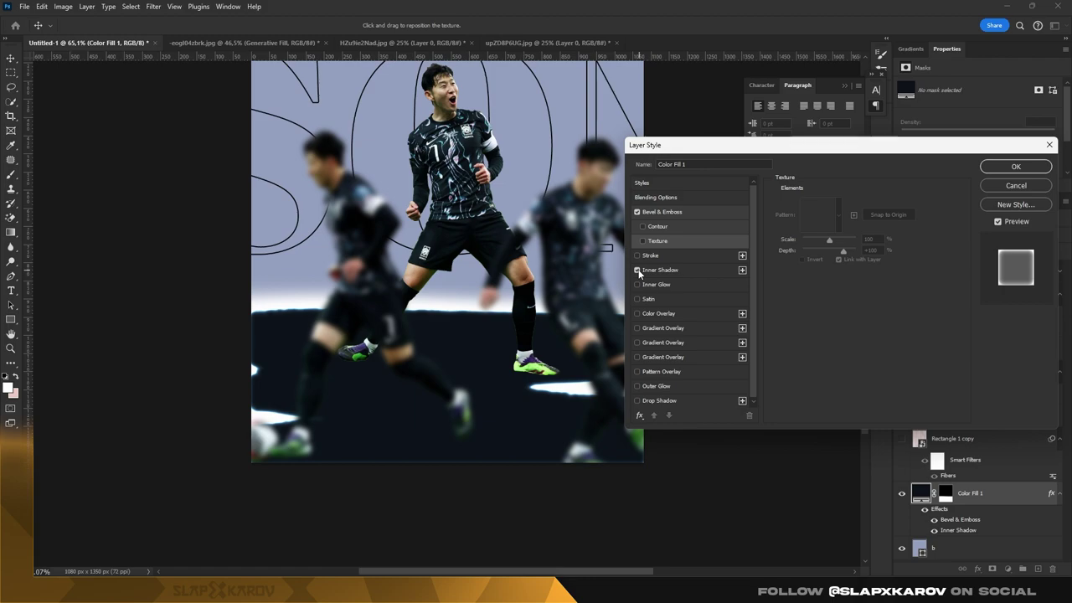
{"action": "left_click", "coordinate": [638, 270]}
{"action": "left_click", "coordinate": [638, 284]}
{"action": "left_click", "coordinate": [639, 284]}
{"action": "left_click", "coordinate": [639, 299]}
{"action": "left_click", "coordinate": [638, 299]}
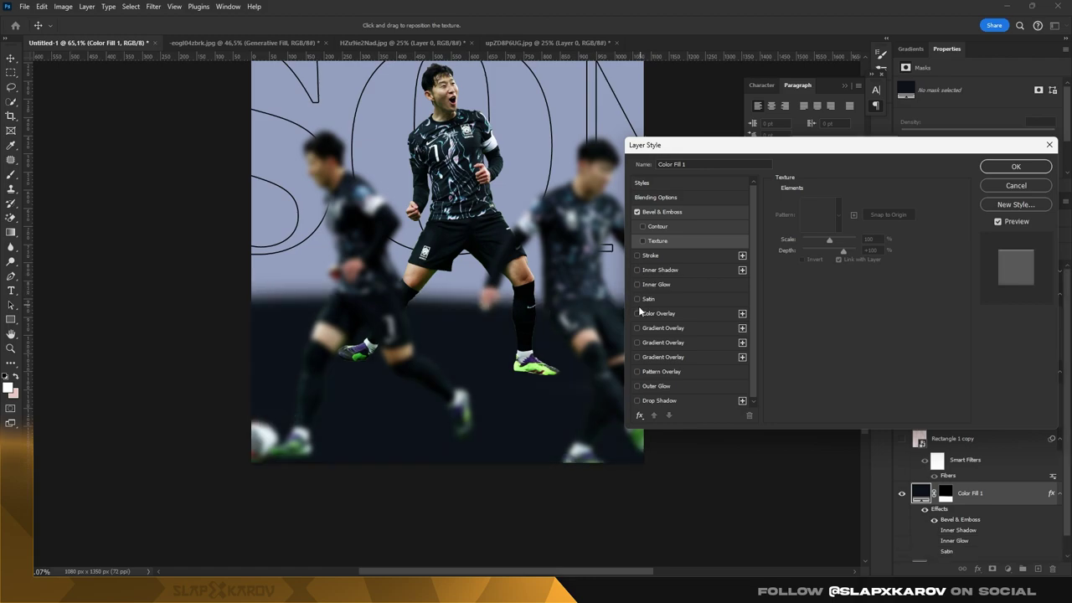
{"action": "left_click", "coordinate": [638, 370]}
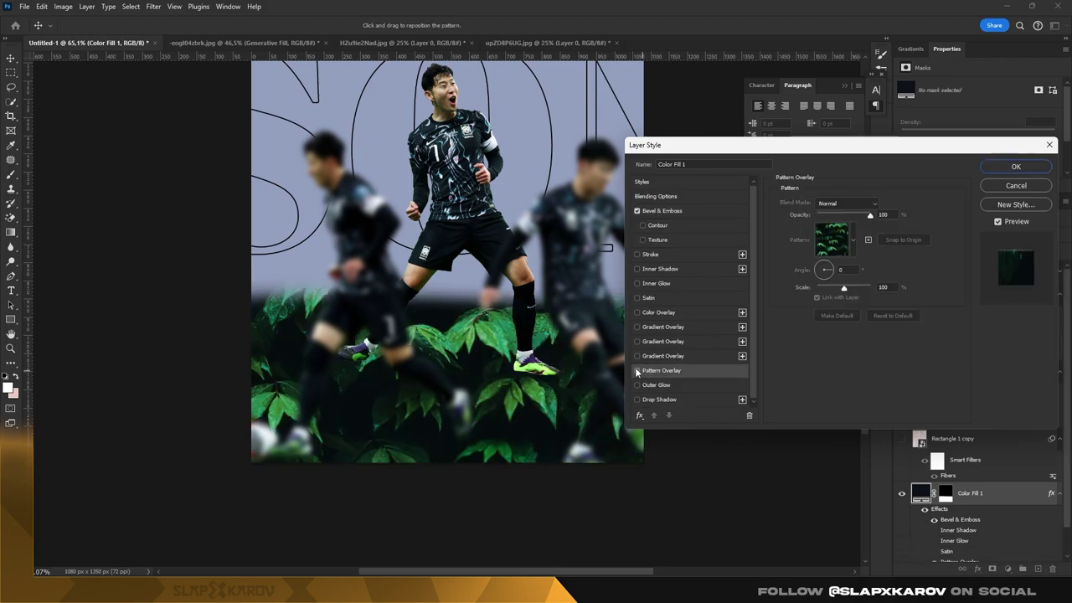
{"action": "left_click", "coordinate": [637, 356]}
{"action": "left_click", "coordinate": [638, 370]}
{"action": "left_click", "coordinate": [637, 356]}
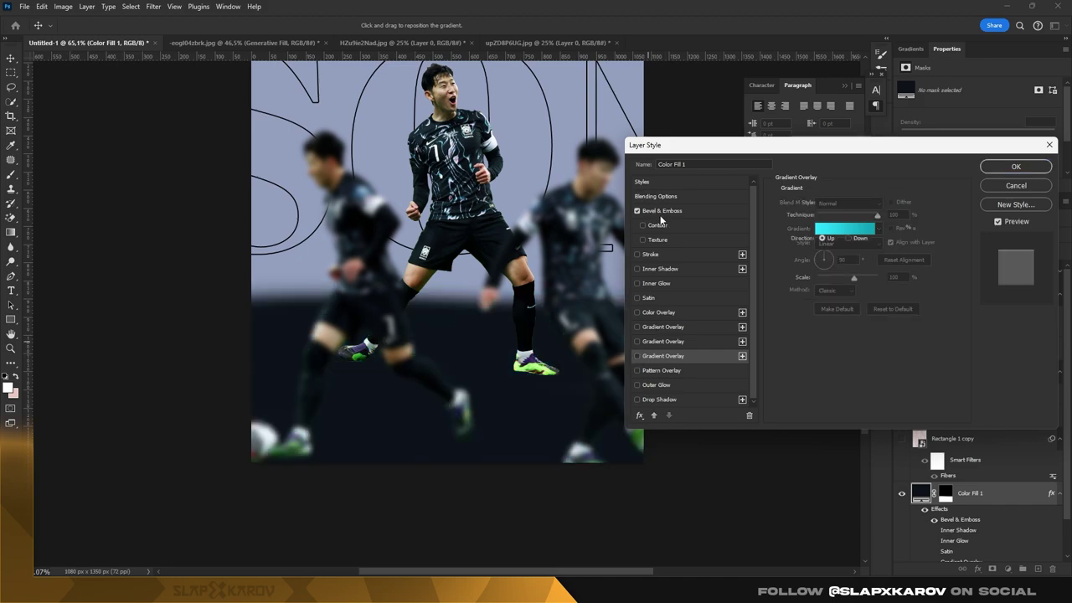
{"action": "left_click", "coordinate": [661, 210]}
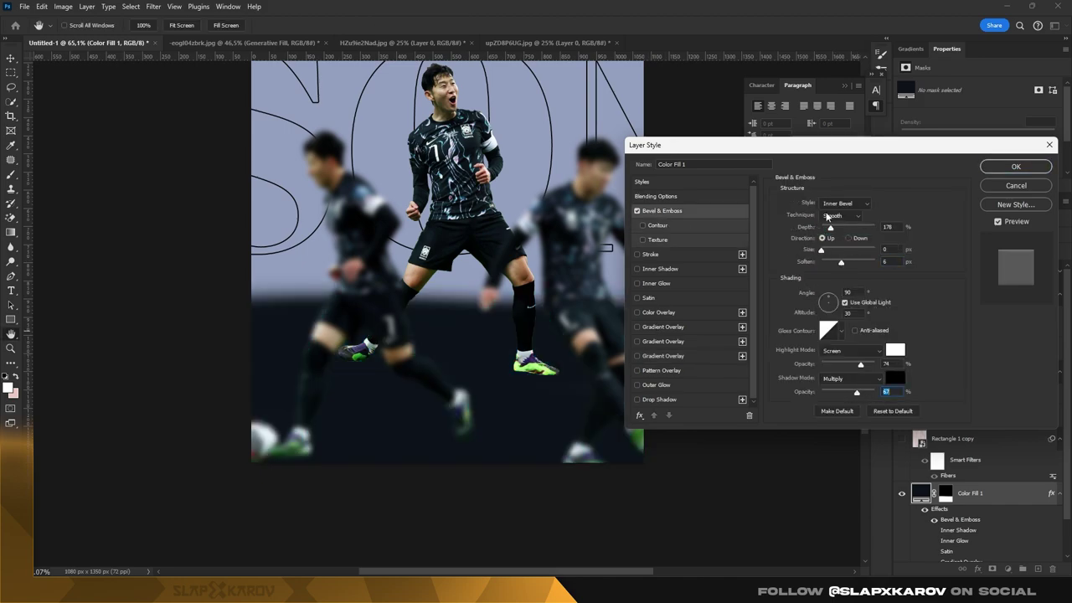
- Set the bevel to 1000% depth, 185 px size, lavender highlight at 94%, shadow at 100%
{"action": "mouse_move", "coordinate": [822, 249]}
{"action": "left_mouse_down"}
{"action": "mouse_move", "coordinate": [848, 252]}
{"action": "mouse_move", "coordinate": [835, 229]}
{"action": "mouse_move", "coordinate": [820, 261]}
{"action": "mouse_move", "coordinate": [896, 250]}
{"action": "left_mouse_up"}
{"action": "mouse_move", "coordinate": [832, 227]}
{"action": "left_mouse_down"}
{"action": "mouse_move", "coordinate": [898, 227]}
{"action": "mouse_move", "coordinate": [865, 249]}
{"action": "left_mouse_up"}
{"action": "left_click_drag", "start_coordinate": [860, 248], "coordinate": [861, 261]}
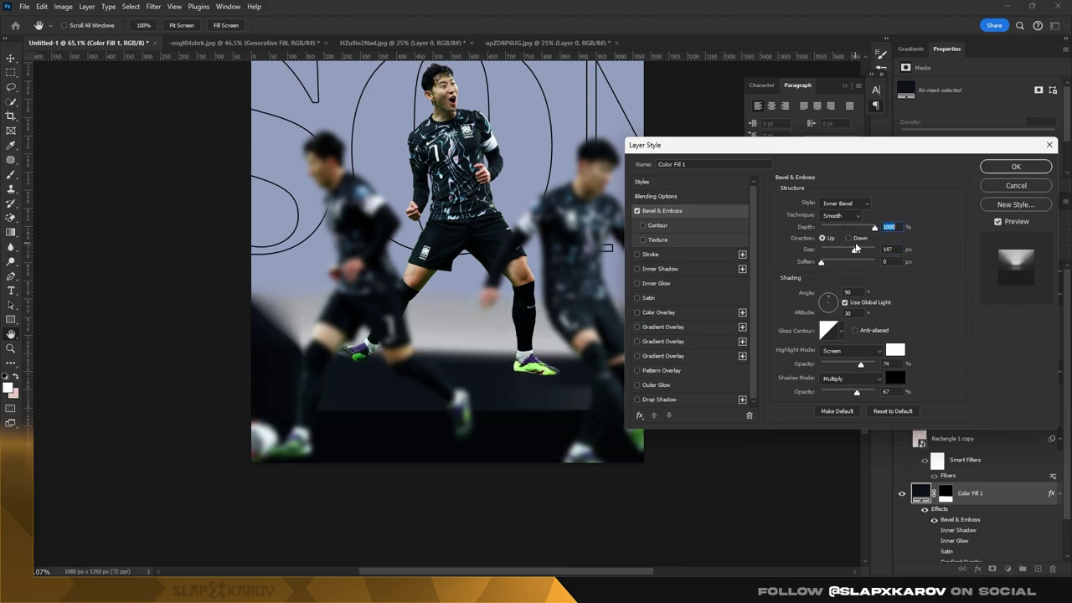
{"action": "left_click_drag", "start_coordinate": [860, 365], "coordinate": [872, 366]}
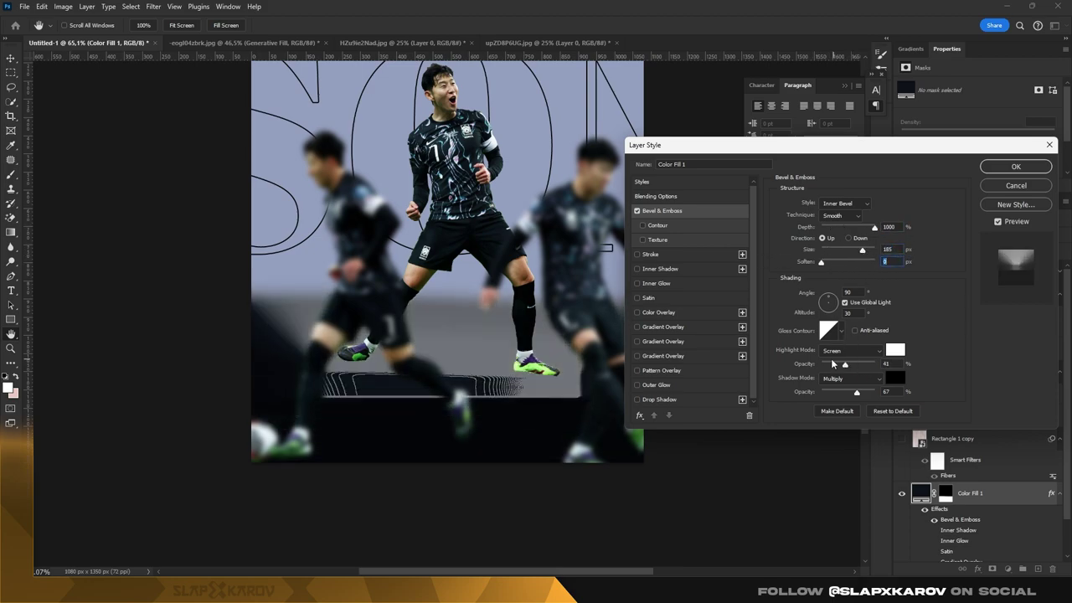
{"action": "left_click", "coordinate": [895, 352]}
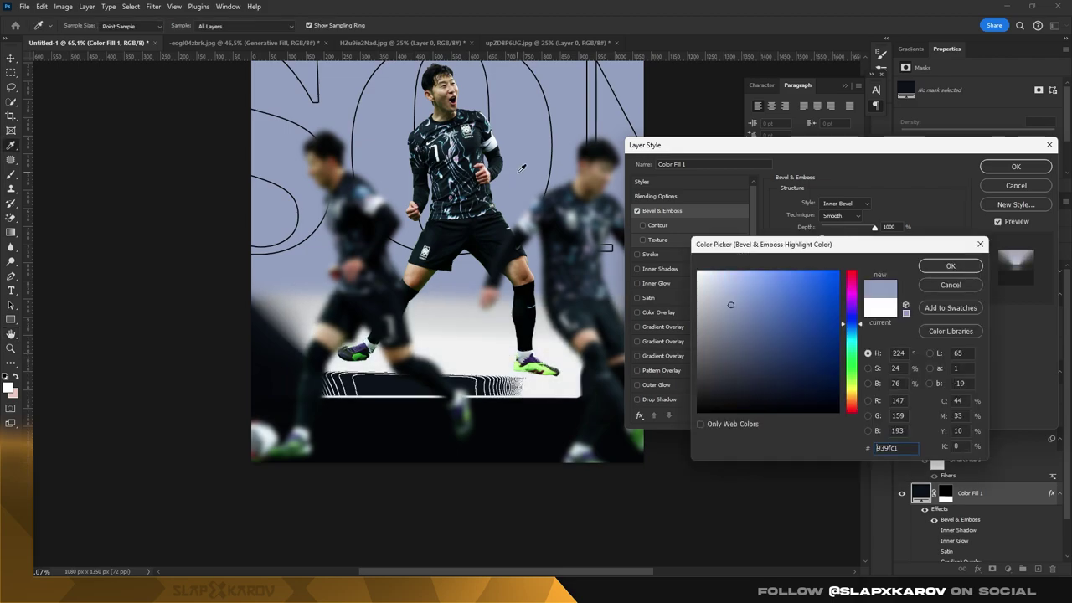
{"action": "mouse_move", "coordinate": [804, 306]}
{"action": "left_mouse_down"}
{"action": "mouse_move", "coordinate": [731, 321]}
{"action": "mouse_move", "coordinate": [724, 303]}
{"action": "left_mouse_up"}
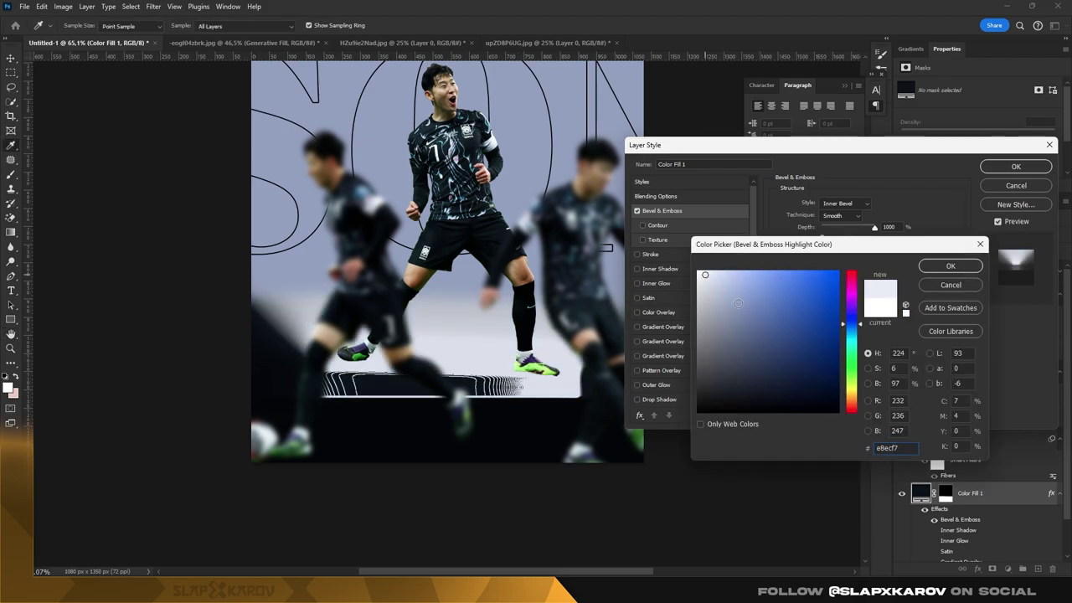
{"action": "key", "text": "Return"}
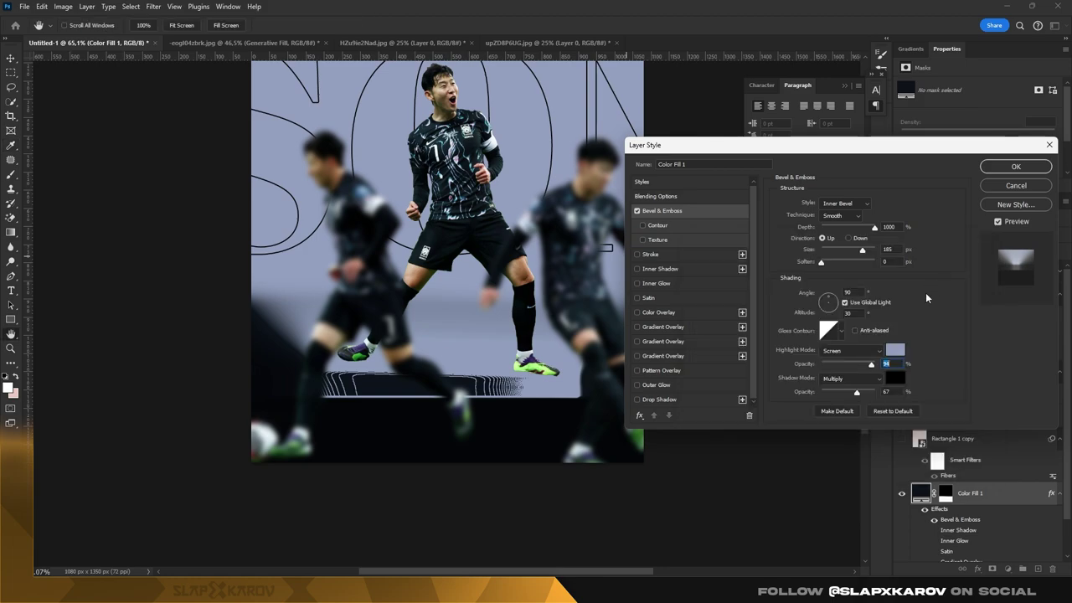
{"action": "left_click_drag", "start_coordinate": [843, 392], "coordinate": [953, 372]}
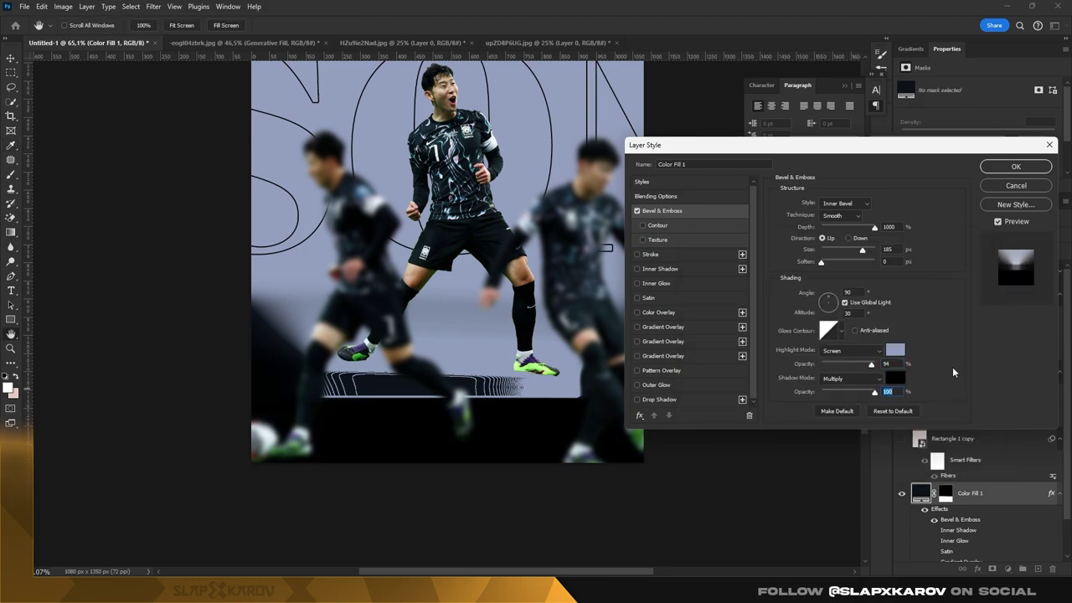
{"action": "left_click", "coordinate": [1013, 168]}
- Paint the Color Fill 1 mask with a soft brush, darkening the upper background and lightening the lower
{"action": "scroll", "coordinate": [437, 241], "scroll_direction": "down", "scroll_amount": 3}
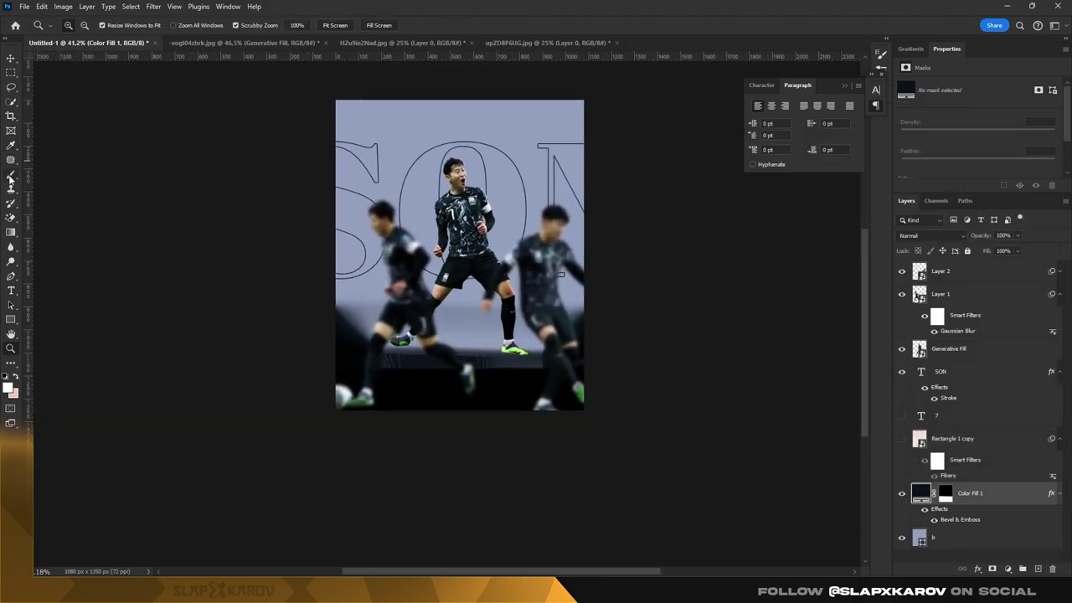
{"action": "left_click", "coordinate": [945, 493]}
{"action": "mouse_move", "coordinate": [435, 192]}
{"action": "left_mouse_down"}
{"action": "mouse_move", "coordinate": [335, 103]}
{"action": "mouse_move", "coordinate": [629, 323]}
{"action": "mouse_move", "coordinate": [633, 300]}
{"action": "left_mouse_up"}
{"action": "right_click", "coordinate": [515, 307]}
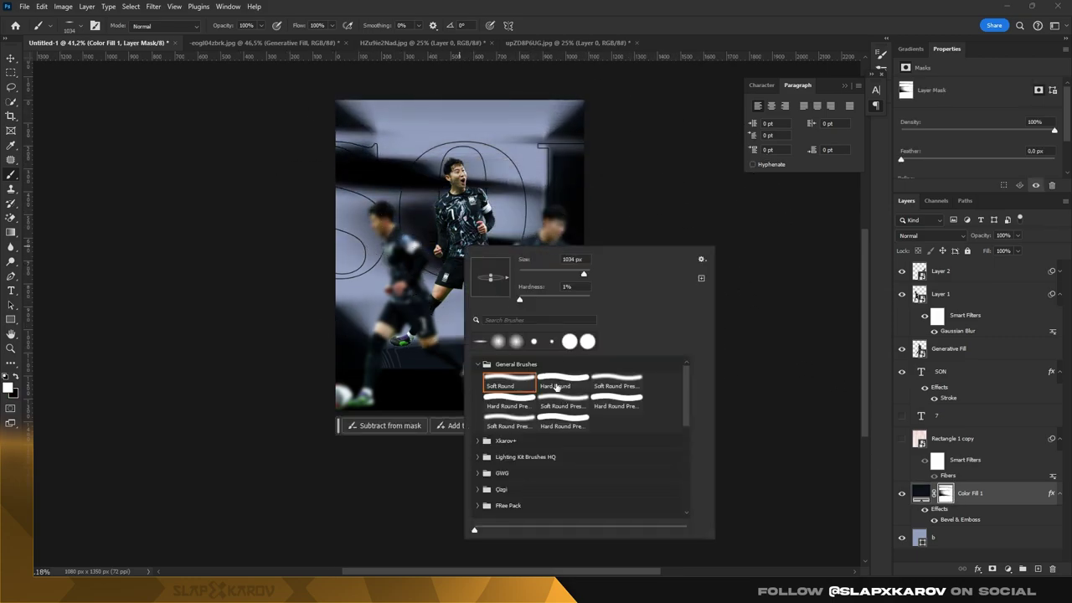
{"action": "key", "text": "Escape"}
{"action": "mouse_move", "coordinate": [455, 395]}
{"action": "left_mouse_down"}
{"action": "mouse_move", "coordinate": [382, 340]}
{"action": "mouse_move", "coordinate": [511, 117]}
{"action": "mouse_move", "coordinate": [491, 67]}
{"action": "mouse_move", "coordinate": [404, 379]}
{"action": "mouse_move", "coordinate": [383, 394]}
{"action": "mouse_move", "coordinate": [443, 394]}
{"action": "mouse_move", "coordinate": [454, 371]}
{"action": "mouse_move", "coordinate": [316, 379]}
{"action": "mouse_move", "coordinate": [311, 240]}
{"action": "mouse_move", "coordinate": [367, 257]}
{"action": "mouse_move", "coordinate": [645, 218]}
{"action": "mouse_move", "coordinate": [550, 263]}
{"action": "mouse_move", "coordinate": [455, 108]}
{"action": "mouse_move", "coordinate": [646, 283]}
{"action": "mouse_move", "coordinate": [620, 314]}
{"action": "mouse_move", "coordinate": [477, 134]}
{"action": "mouse_move", "coordinate": [452, 121]}
{"action": "mouse_move", "coordinate": [466, 214]}
{"action": "mouse_move", "coordinate": [455, 112]}
{"action": "mouse_move", "coordinate": [431, 108]}
{"action": "mouse_move", "coordinate": [443, 179]}
{"action": "mouse_move", "coordinate": [513, 290]}
{"action": "mouse_move", "coordinate": [581, 290]}
{"action": "mouse_move", "coordinate": [371, 287]}
{"action": "mouse_move", "coordinate": [553, 369]}
{"action": "mouse_move", "coordinate": [500, 311]}
{"action": "left_mouse_up"}
{"action": "key", "text": "x"}
{"action": "key", "text": "x"}
{"action": "key", "text": "x"}
{"action": "key", "text": "x"}
{"action": "key", "text": "x"}
{"action": "key", "text": "x"}
- Brush more smoky shadow on the mask with swapped colours, then fit the whole poster in view
{"action": "scroll", "coordinate": [500, 312], "scroll_direction": "down", "scroll_amount": 1}
{"action": "mouse_move", "coordinate": [359, 311]}
{"action": "left_mouse_down"}
{"action": "mouse_move", "coordinate": [394, 203]}
{"action": "mouse_move", "coordinate": [524, 222]}
{"action": "mouse_move", "coordinate": [522, 131]}
{"action": "left_mouse_up"}
{"action": "scroll", "coordinate": [522, 132], "scroll_direction": "up", "scroll_amount": 1}
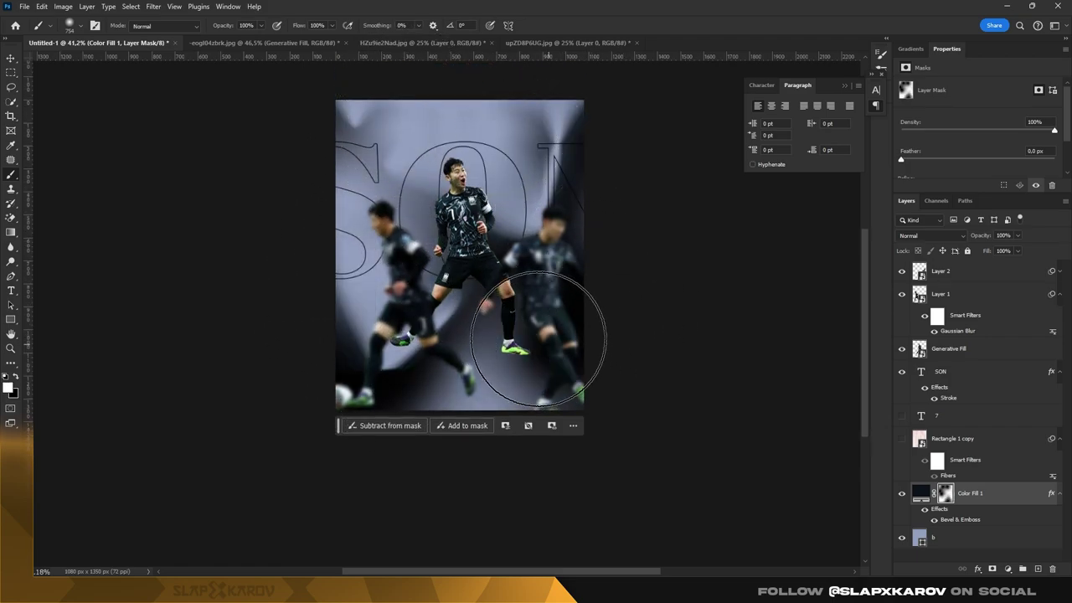
{"action": "key", "text": "z"}
{"action": "mouse_move", "coordinate": [470, 216]}
{"action": "left_mouse_down"}
{"action": "mouse_move", "coordinate": [536, 222]}
{"action": "mouse_move", "coordinate": [469, 226]}
{"action": "mouse_move", "coordinate": [487, 254]}
{"action": "left_mouse_up"}
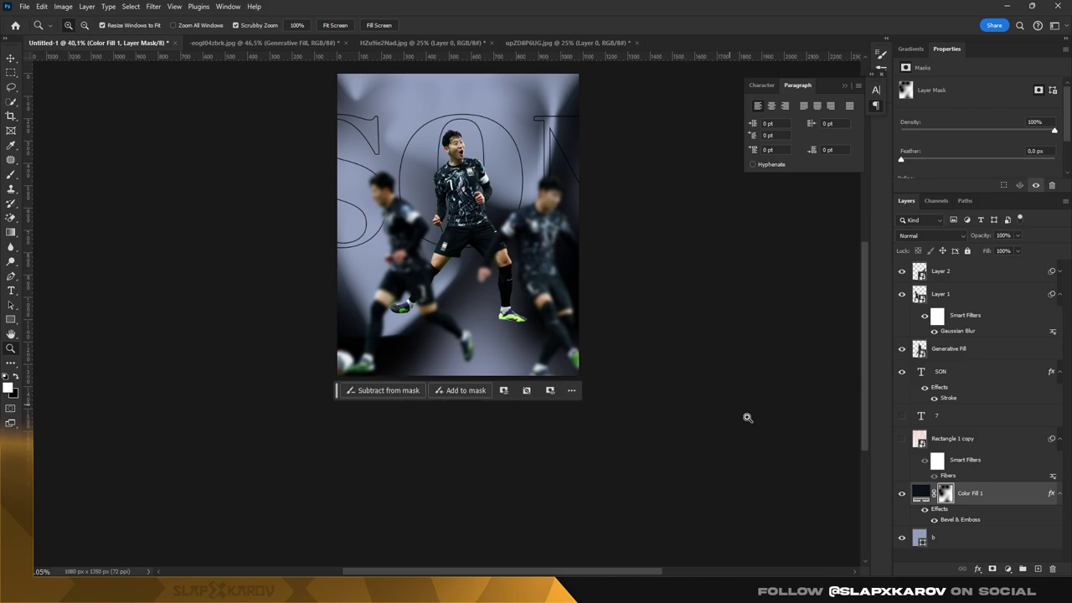
{"action": "left_click", "coordinate": [1010, 570]}
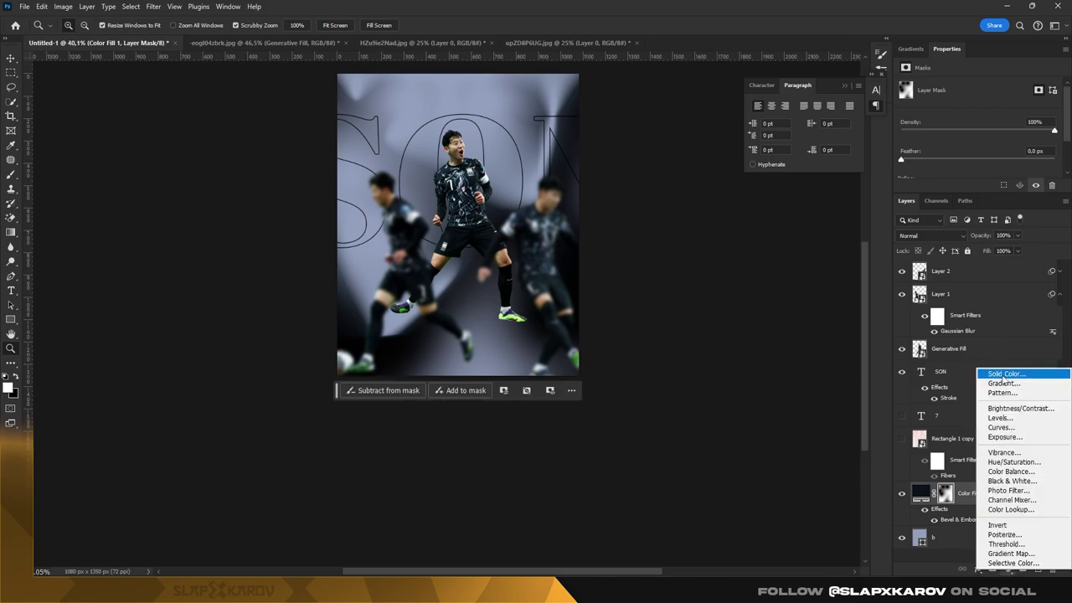
- Create a white rectangle 1080 px wide with the Rectangle tool
{"action": "key", "text": "Escape"}
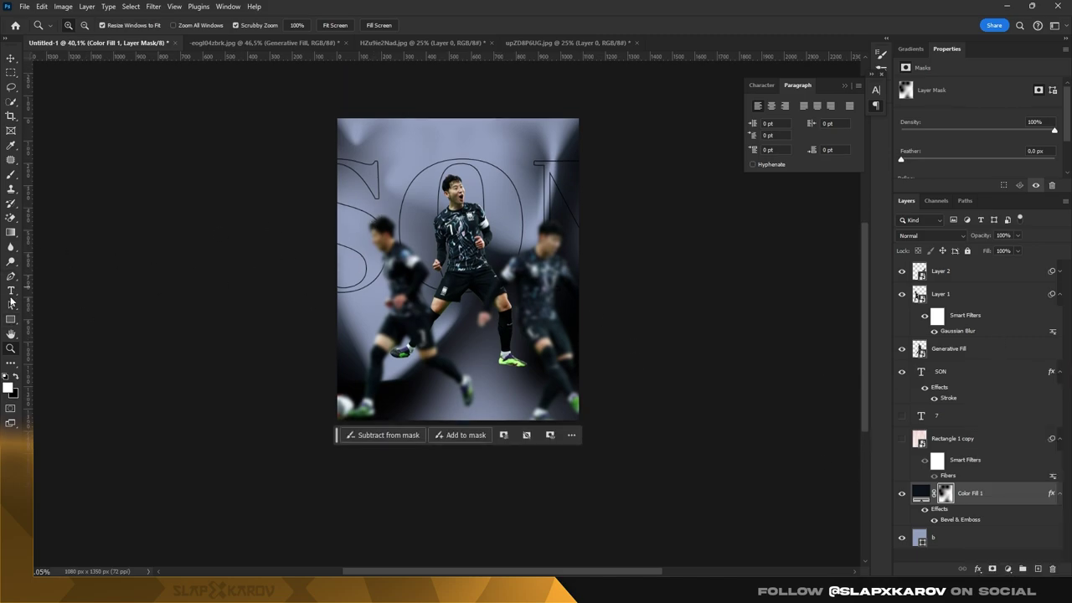
{"action": "left_click", "coordinate": [546, 166]}
{"action": "type", "text": "10"}
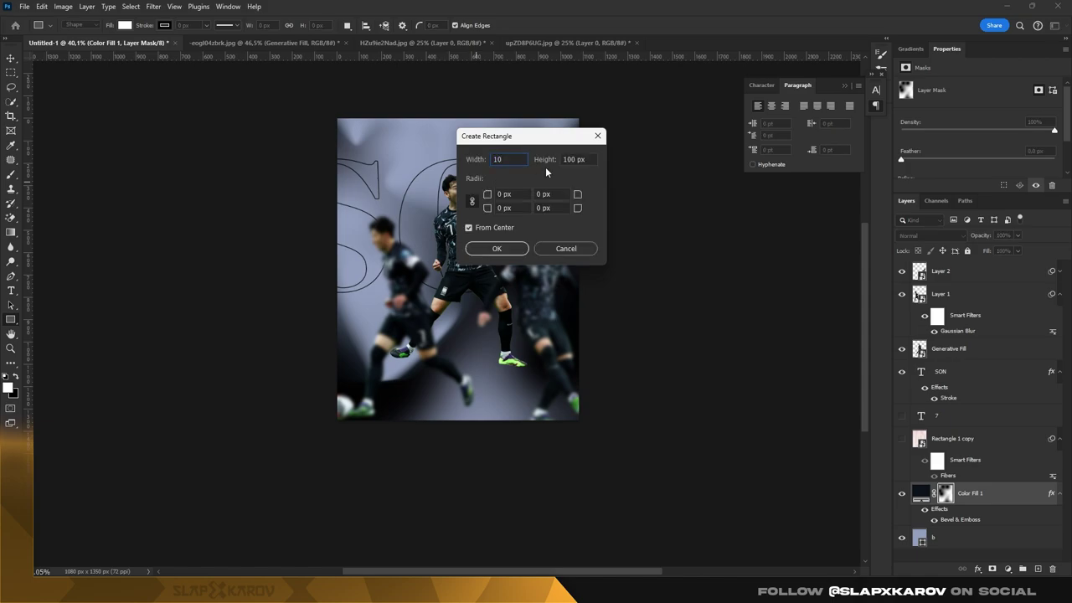
{"action": "type", "text": "80"}
{"action": "key", "text": "Tab"}
{"action": "key", "text": "Return"}
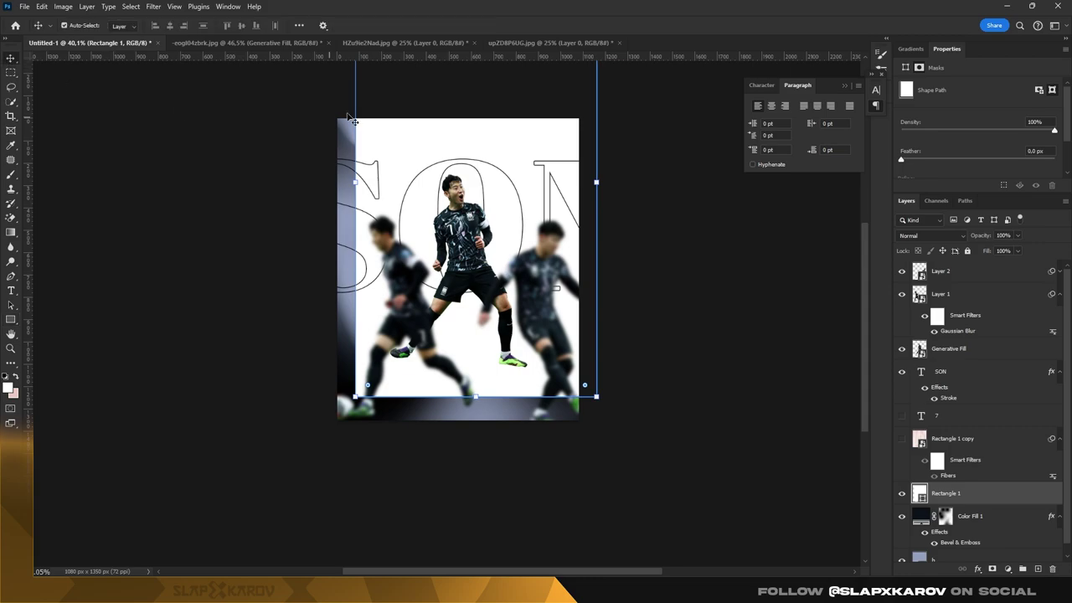
- Free Transform the rectangle to 1080×1350 px so it covers the whole canvas
{"action": "key", "text": "ctrl+minus"}
{"action": "key", "text": "ctrl+t"}
{"action": "left_click_drag", "start_coordinate": [486, 125], "coordinate": [486, 252]}
{"action": "left_click_drag", "start_coordinate": [467, 433], "coordinate": [471, 350]}
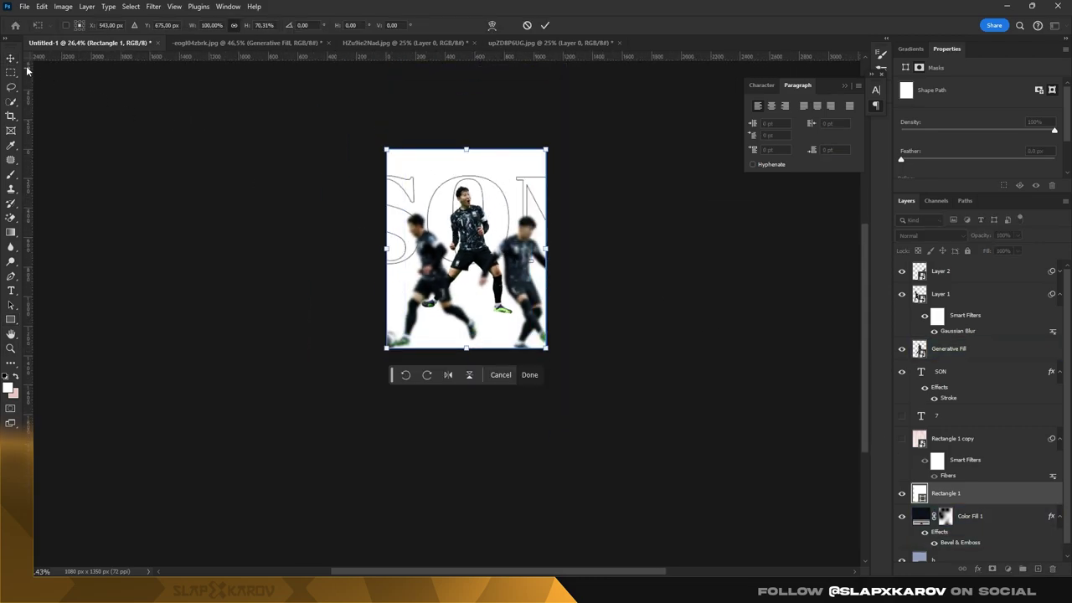
{"action": "key", "text": "Return"}
{"action": "key", "text": "ctrl+0"}
- Change the rectangle's fill colour to black #000000
{"action": "double_click", "coordinate": [920, 494]}
{"action": "type", "text": "000000"}
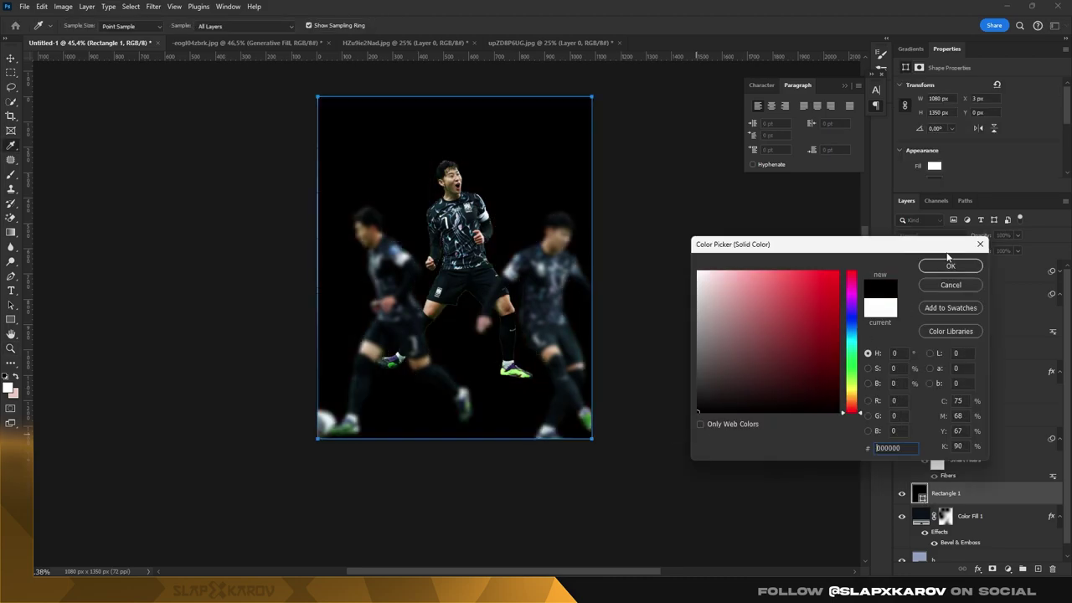
{"action": "left_click", "coordinate": [950, 263]}
{"action": "left_click", "coordinate": [153, 6]}
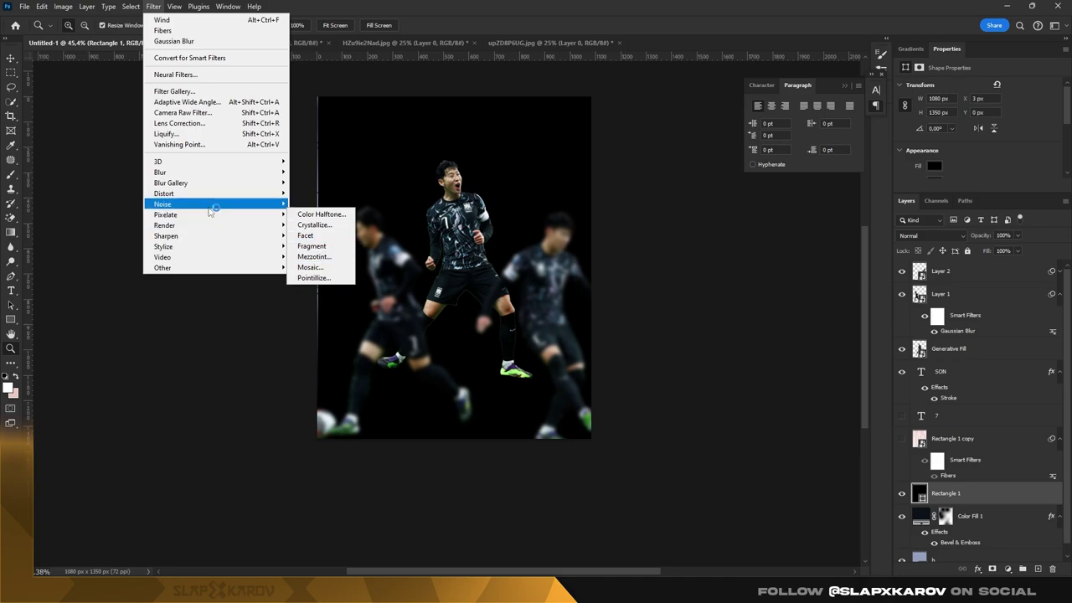
- Apply Dust & Scratches to Rectangle 1, converting it to a smart object
{"action": "mouse_move", "coordinate": [163, 204]}
{"action": "left_click", "coordinate": [341, 233]}
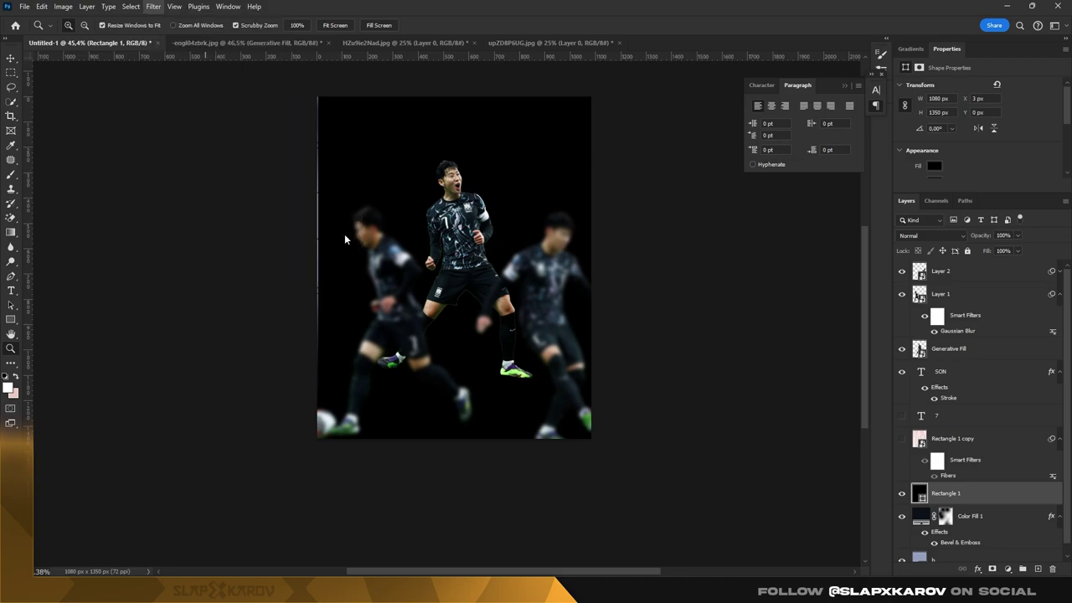
{"action": "key", "text": "Return"}
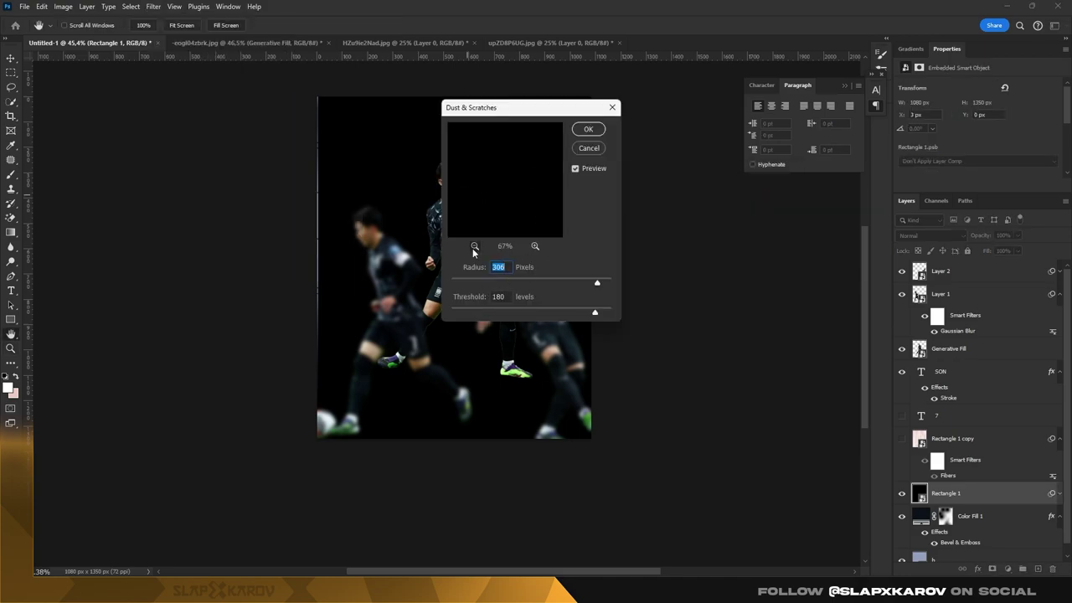
{"action": "left_click", "coordinate": [588, 128]}
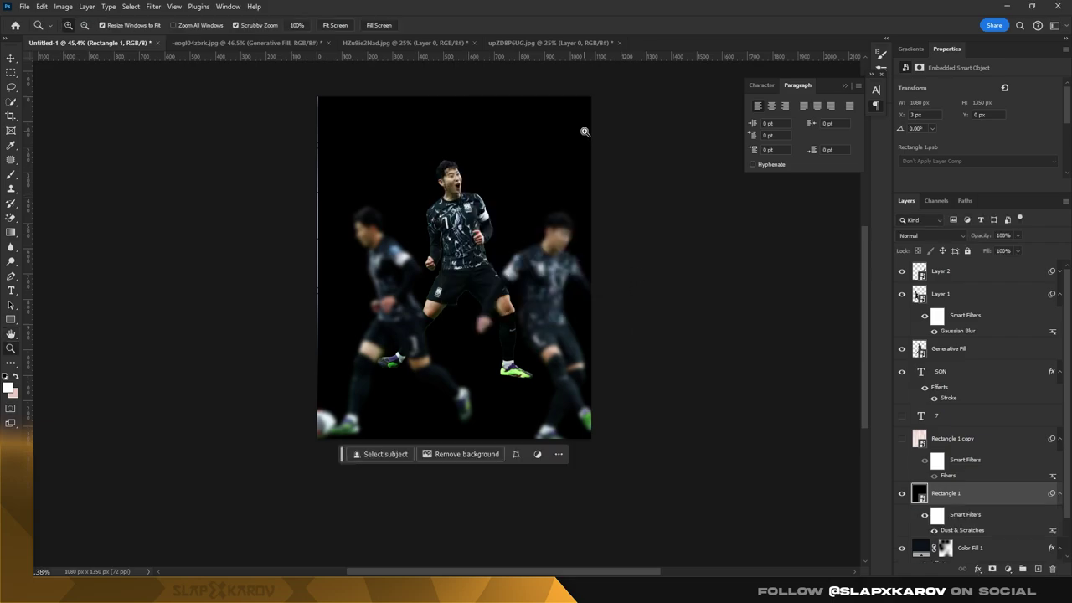
{"action": "key", "text": "z"}
{"action": "left_click_drag", "start_coordinate": [408, 153], "coordinate": [441, 168]}
- Keep Rectangle 1's blend mode at Normal and confirm an unchanged transform
{"action": "left_click", "coordinate": [930, 235]}
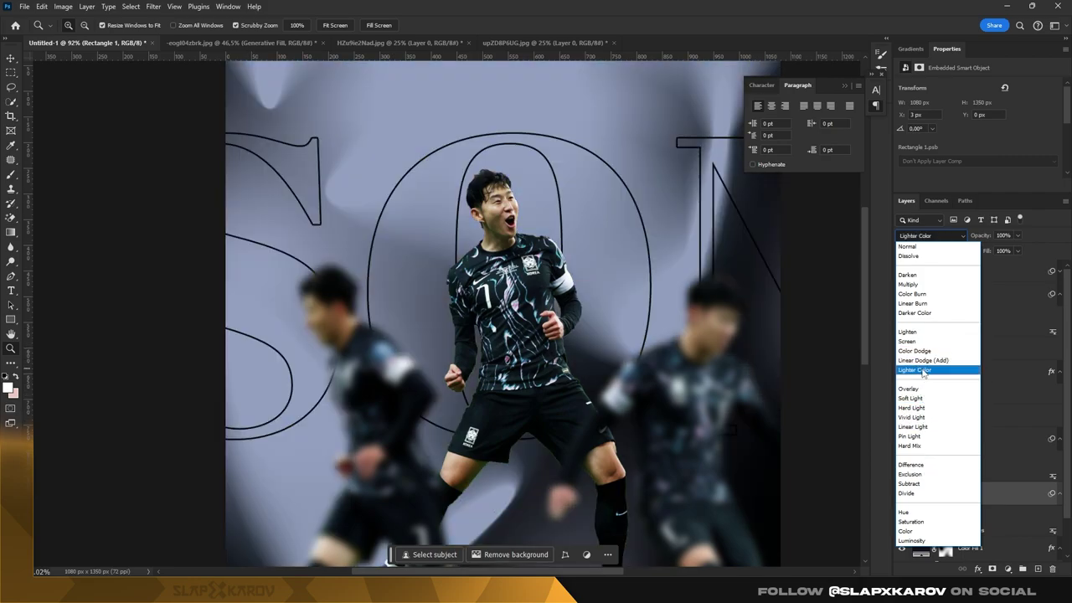
{"action": "left_click", "coordinate": [1016, 494]}
{"action": "scroll", "coordinate": [356, 373], "scroll_direction": "up", "scroll_amount": 3}
{"action": "scroll", "coordinate": [318, 371], "scroll_direction": "up", "scroll_amount": 2}
{"action": "key", "text": "ctrl+t"}
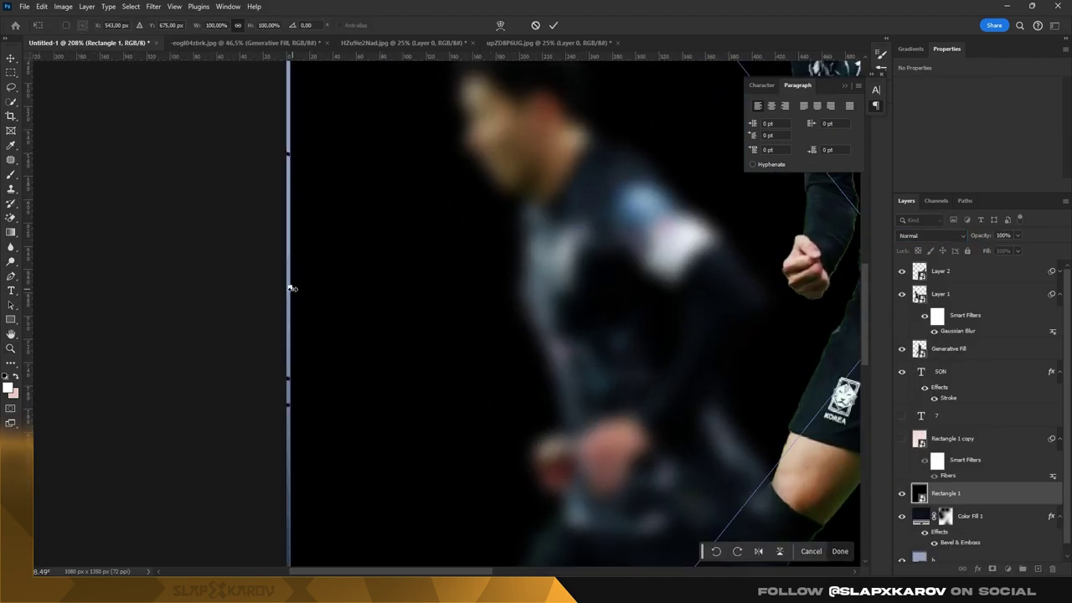
{"action": "key", "text": "Return"}
{"action": "key", "text": "z"}
{"action": "scroll", "coordinate": [673, 206], "scroll_direction": "down", "scroll_amount": 5}
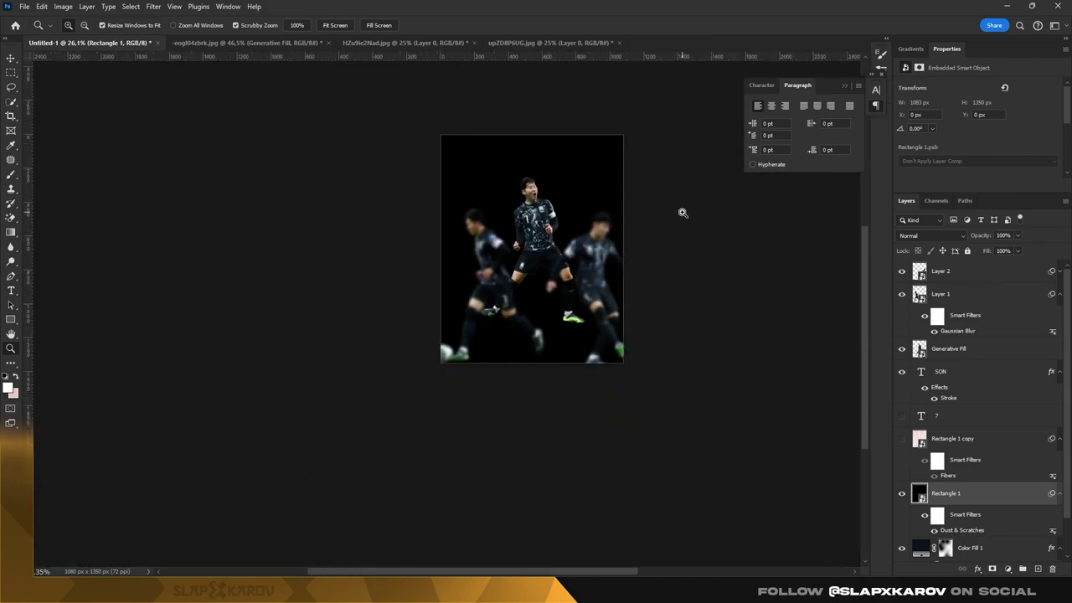
{"action": "scroll", "coordinate": [549, 164], "scroll_direction": "up", "scroll_amount": 3}
- Add a Reduce Noise smart filter to the black rectangle
{"action": "left_click", "coordinate": [152, 6]}
{"action": "mouse_move", "coordinate": [217, 214]}
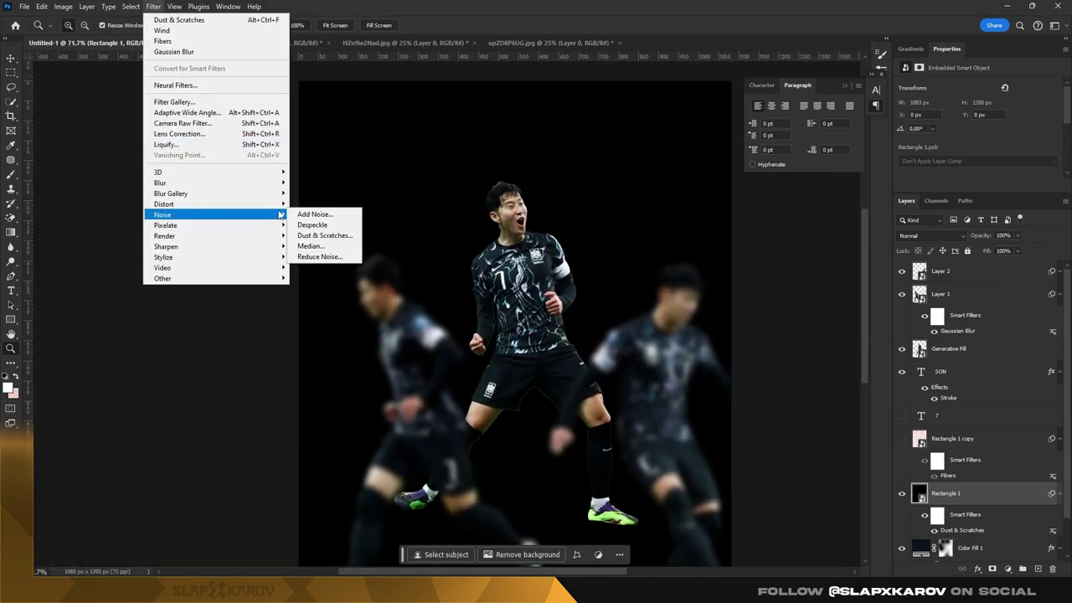
{"action": "left_click", "coordinate": [320, 257]}
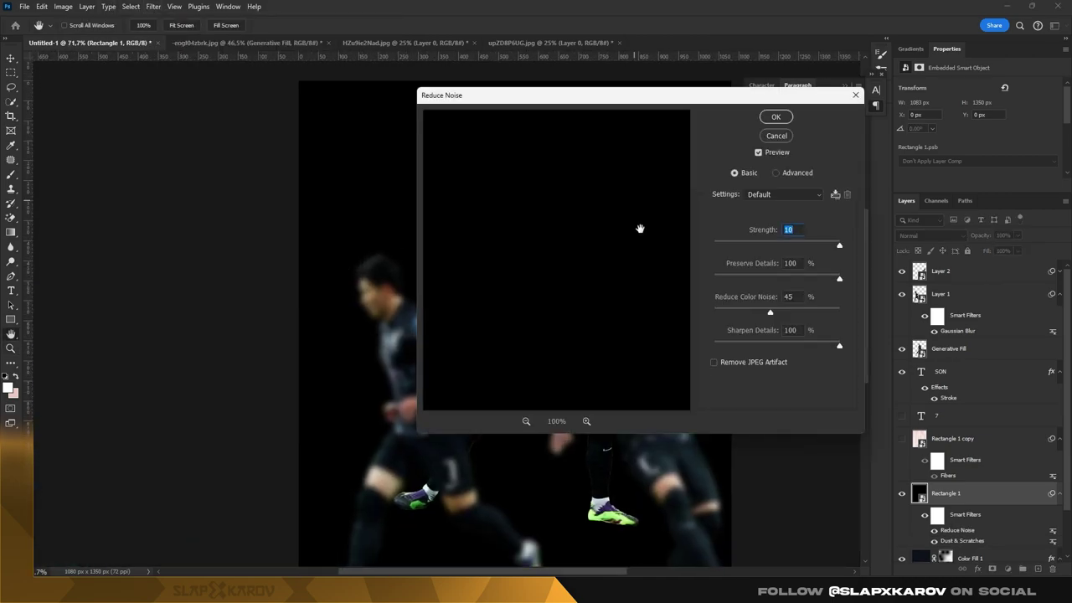
{"action": "left_click", "coordinate": [527, 422]}
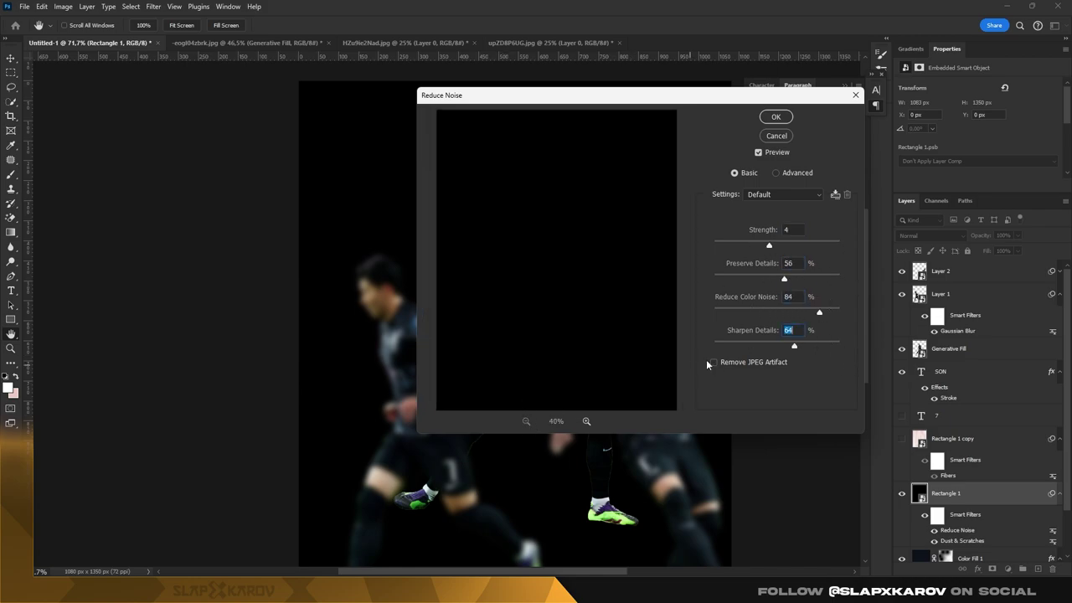
{"action": "left_click", "coordinate": [772, 116]}
- Add Gaussian, monochromatic Add Noise at about 167.87% for dense grain
{"action": "left_click", "coordinate": [152, 7]}
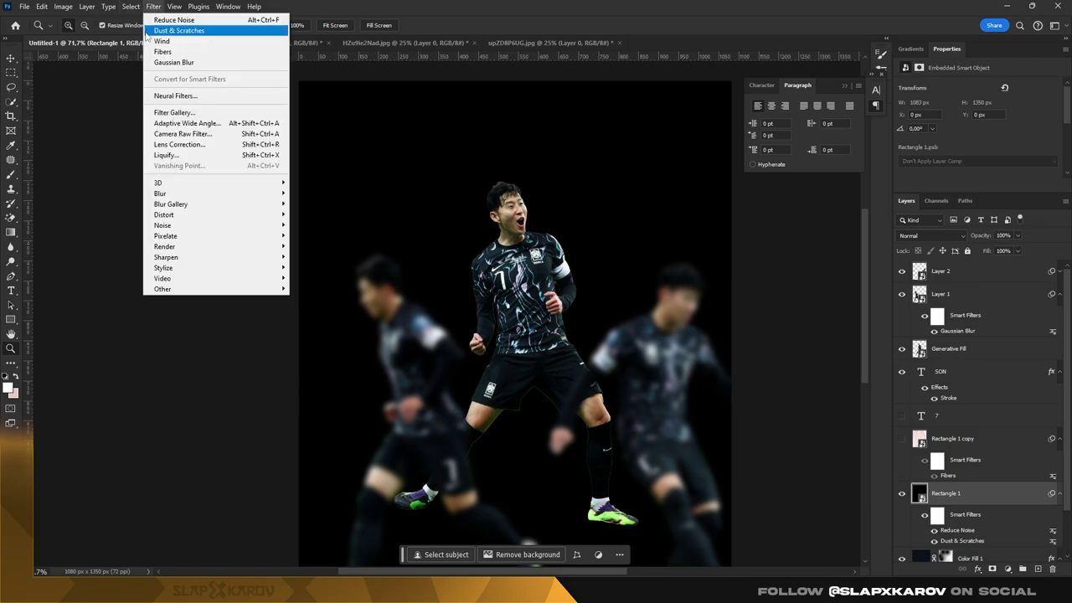
{"action": "mouse_move", "coordinate": [163, 225]}
{"action": "left_click", "coordinate": [315, 225]}
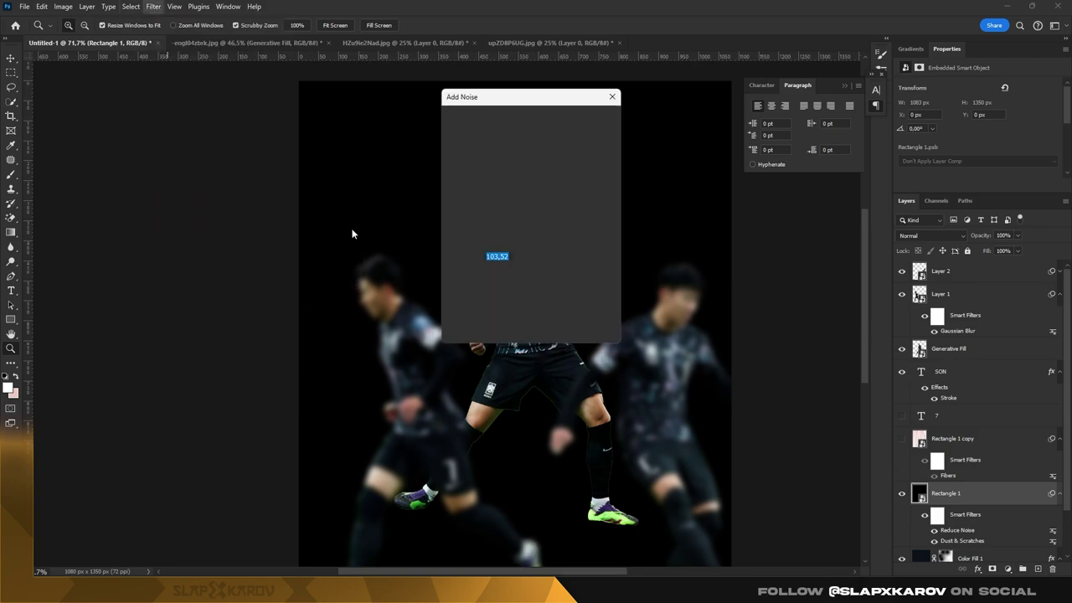
{"action": "left_click", "coordinate": [457, 311]}
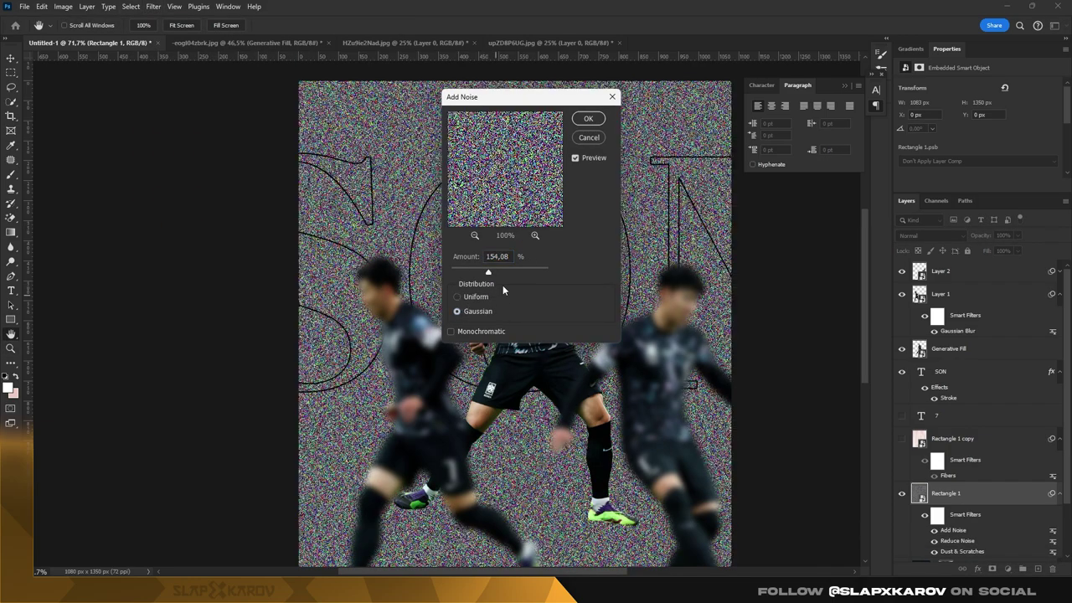
{"action": "left_click", "coordinate": [472, 333]}
{"action": "mouse_move", "coordinate": [489, 272]}
{"action": "left_mouse_down"}
{"action": "mouse_move", "coordinate": [576, 274]}
{"action": "mouse_move", "coordinate": [495, 310]}
{"action": "left_mouse_up"}
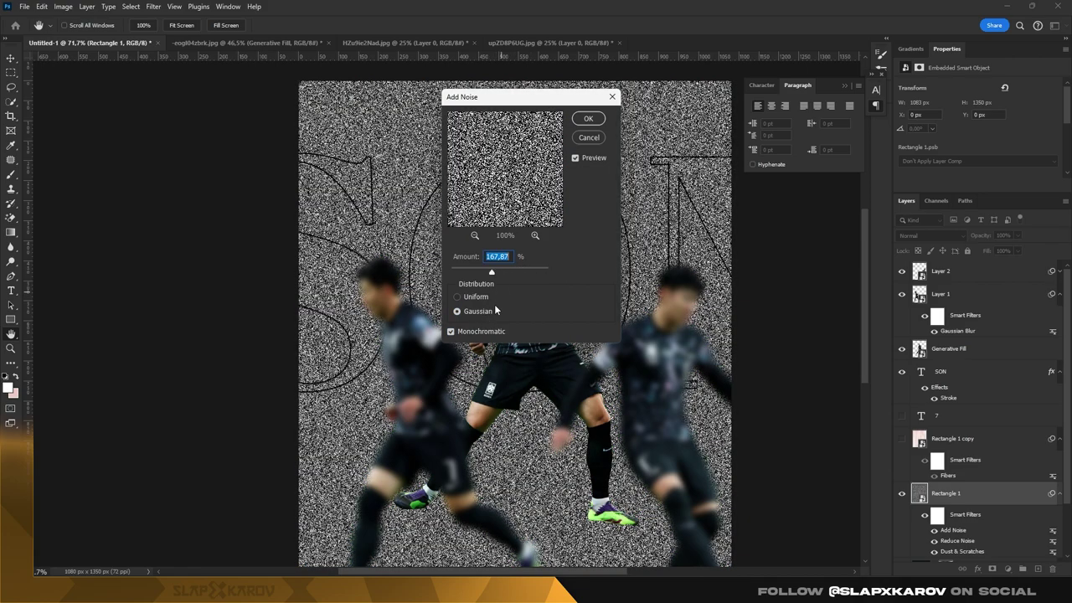
{"action": "left_click", "coordinate": [588, 118]}
- Set Rectangle 1's blend mode to Color Dodge after trying Overlay
{"action": "left_click", "coordinate": [930, 235]}
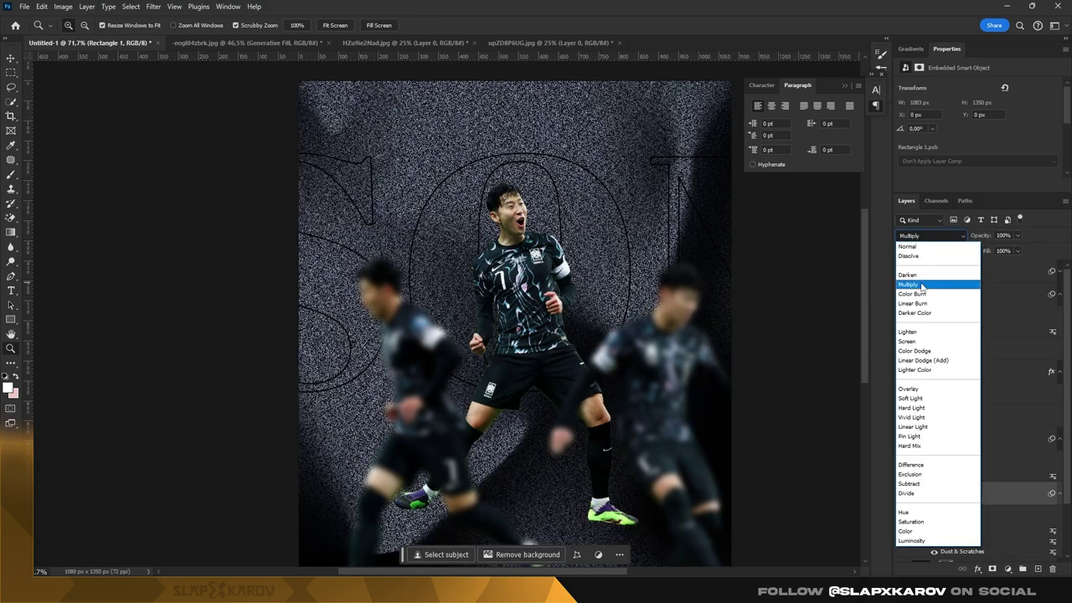
{"action": "left_click", "coordinate": [927, 390]}
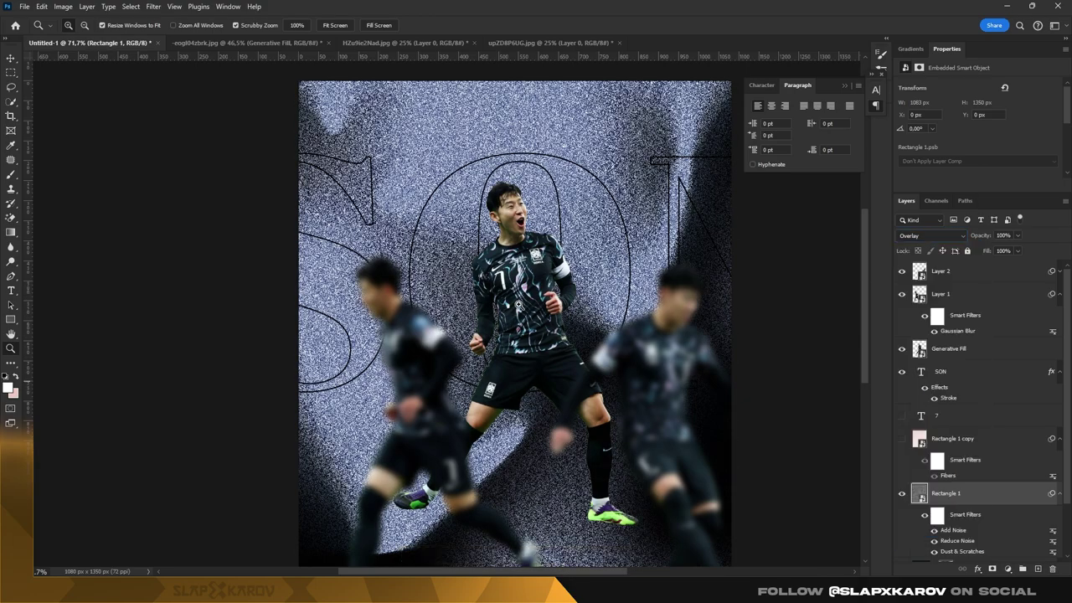
{"action": "scroll", "coordinate": [515, 262], "scroll_direction": "down", "scroll_amount": 3}
{"action": "scroll", "coordinate": [514, 262], "scroll_direction": "up", "scroll_amount": 1}
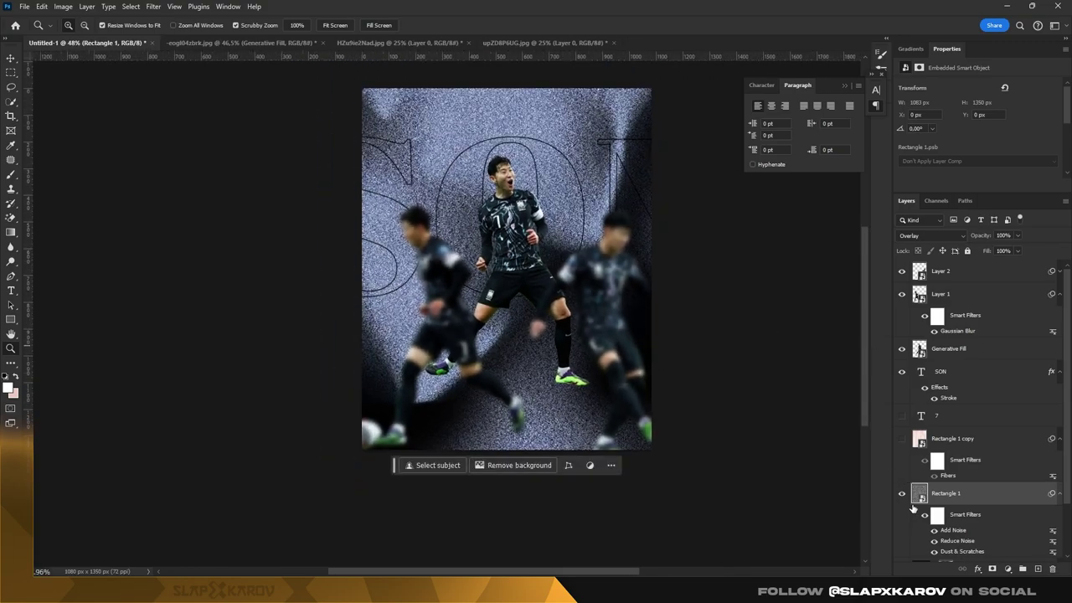
{"action": "left_click", "coordinate": [926, 238]}
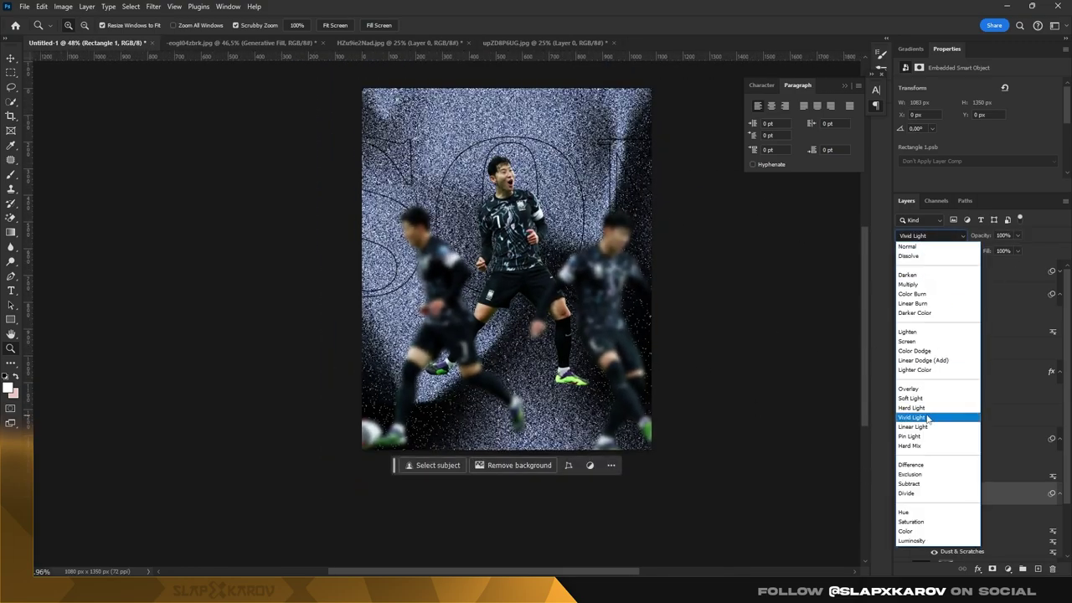
{"action": "left_click", "coordinate": [923, 352]}
{"action": "scroll", "coordinate": [515, 212], "scroll_direction": "up", "scroll_amount": 1}
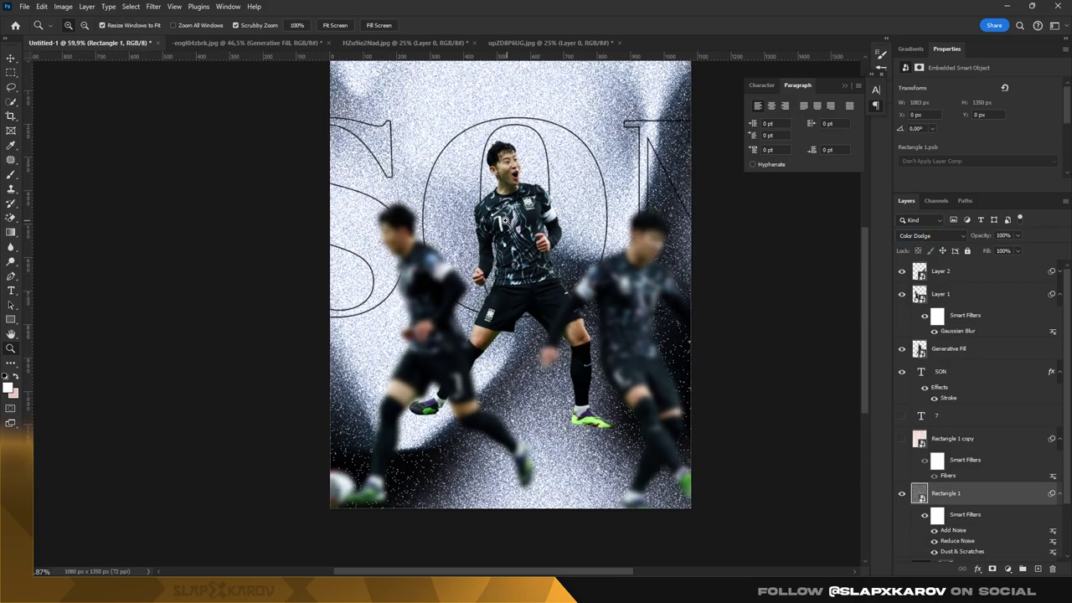
{"action": "scroll", "coordinate": [515, 212], "scroll_direction": "down", "scroll_amount": 2}
- Add a layer mask to Rectangle 1 and try a black stroke along the bottom, then undo it
{"action": "left_click", "coordinate": [993, 569]}
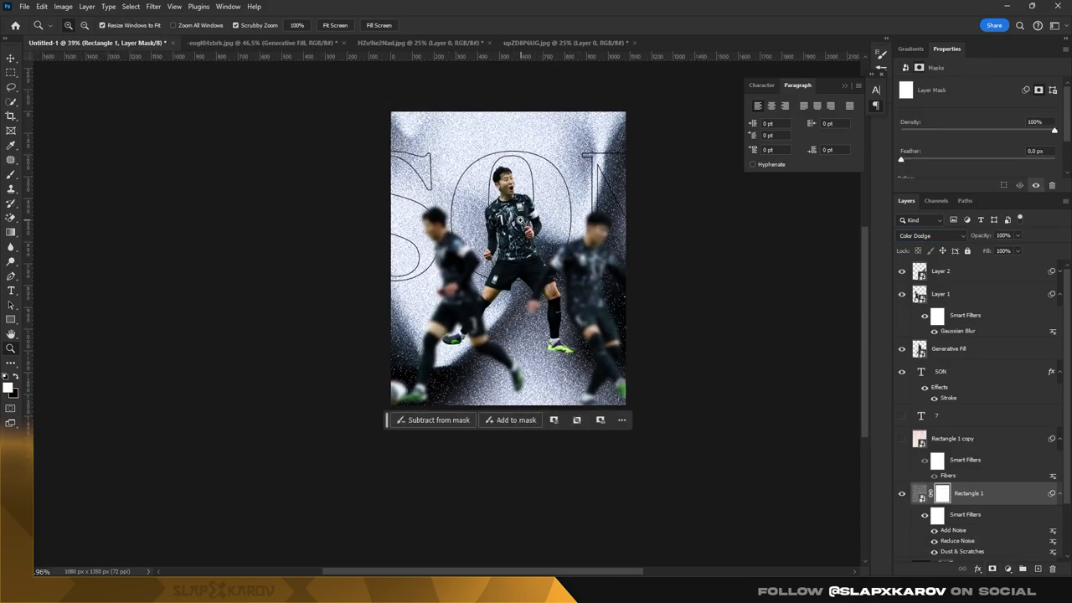
{"action": "scroll", "coordinate": [520, 219], "scroll_direction": "up", "scroll_amount": 1}
{"action": "key", "text": "b"}
{"action": "right_click", "coordinate": [549, 323]}
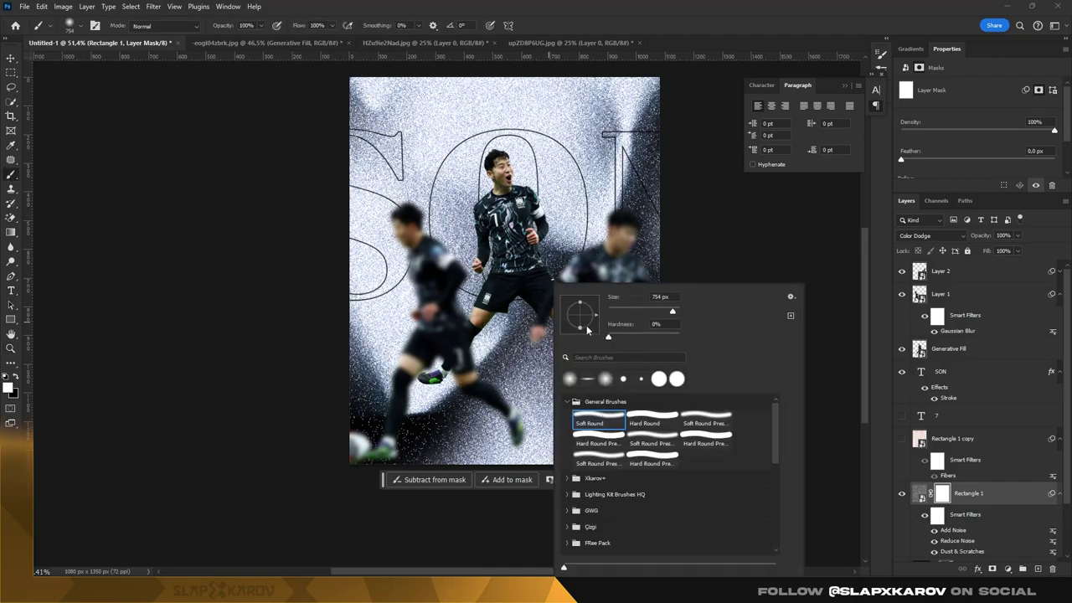
{"action": "right_click", "coordinate": [454, 398], "text": "alt"}
{"action": "right_click", "coordinate": [503, 324]}
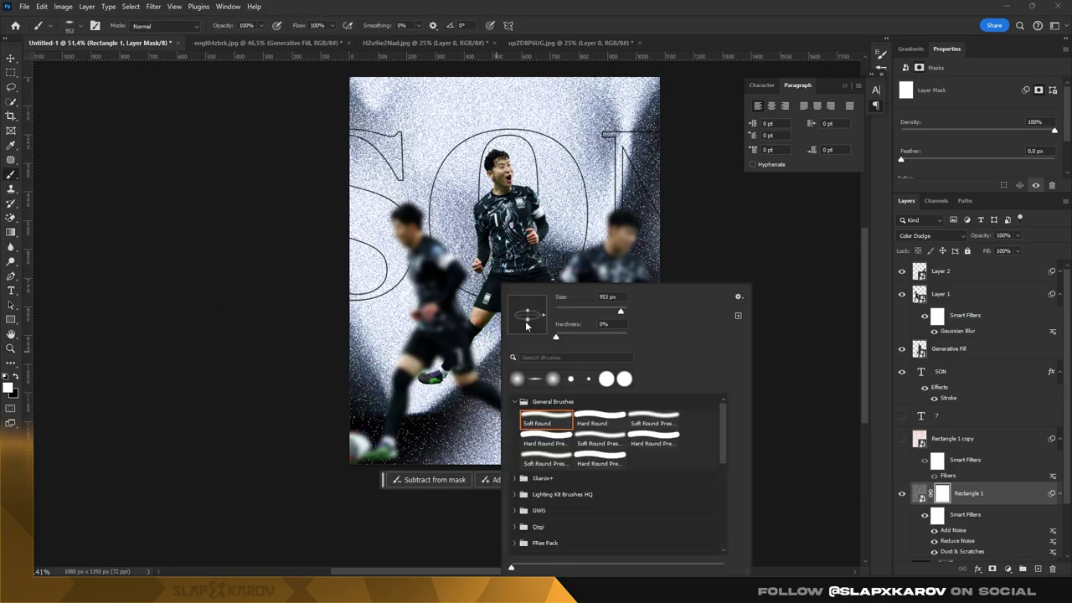
{"action": "right_click", "coordinate": [383, 371], "text": "alt"}
{"action": "left_click_drag", "start_coordinate": [359, 444], "coordinate": [539, 450]}
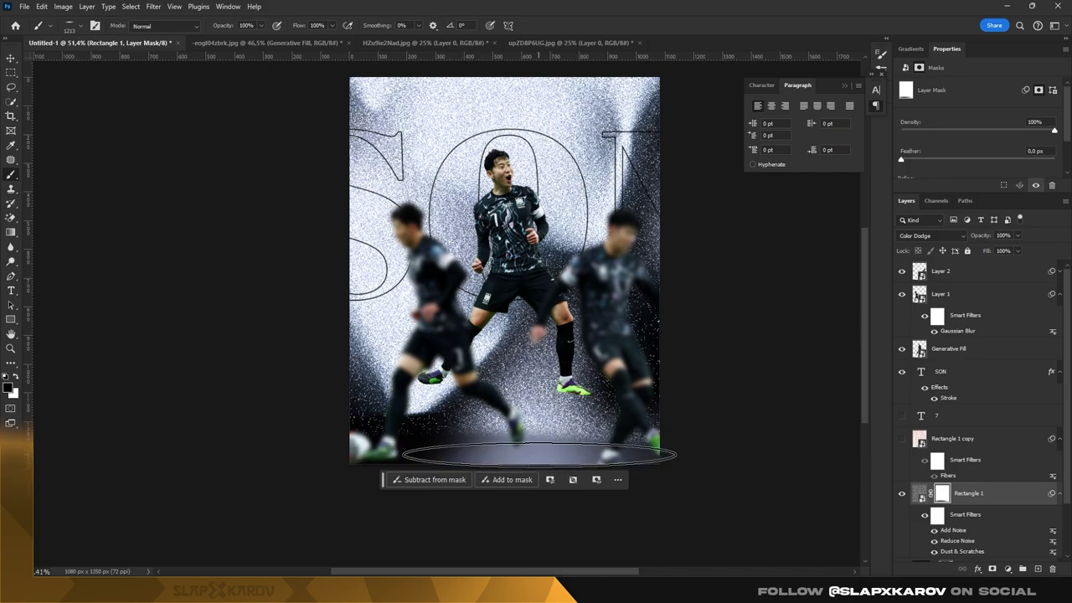
{"action": "right_click", "coordinate": [553, 402]}
{"action": "right_click", "coordinate": [444, 436], "text": "alt"}
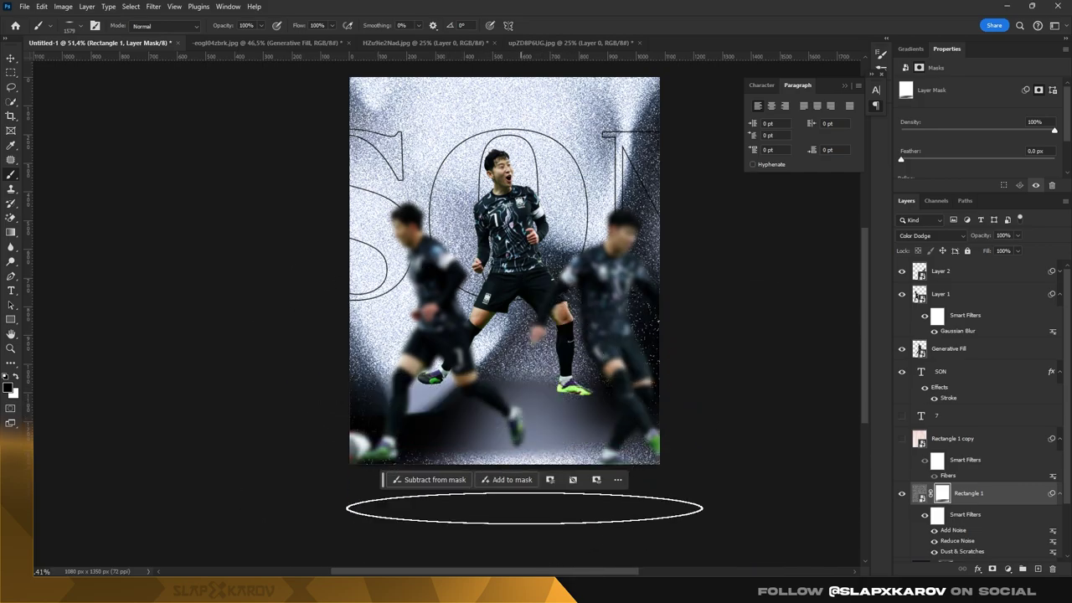
{"action": "key", "text": "ctrl+z"}
- Paint black on the mask to hide the grain across the top and right
{"action": "right_click", "coordinate": [541, 355]}
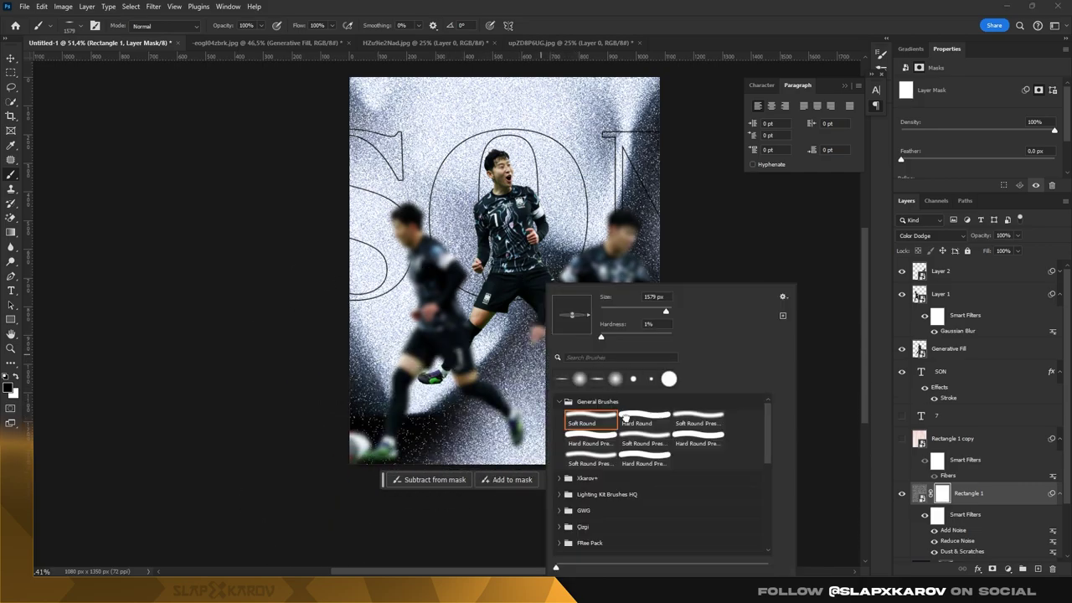
{"action": "right_click", "coordinate": [478, 347], "text": "alt"}
{"action": "scroll", "coordinate": [626, 383], "scroll_direction": "down", "scroll_amount": 2}
{"action": "left_click_drag", "start_coordinate": [626, 382], "coordinate": [436, 369]}
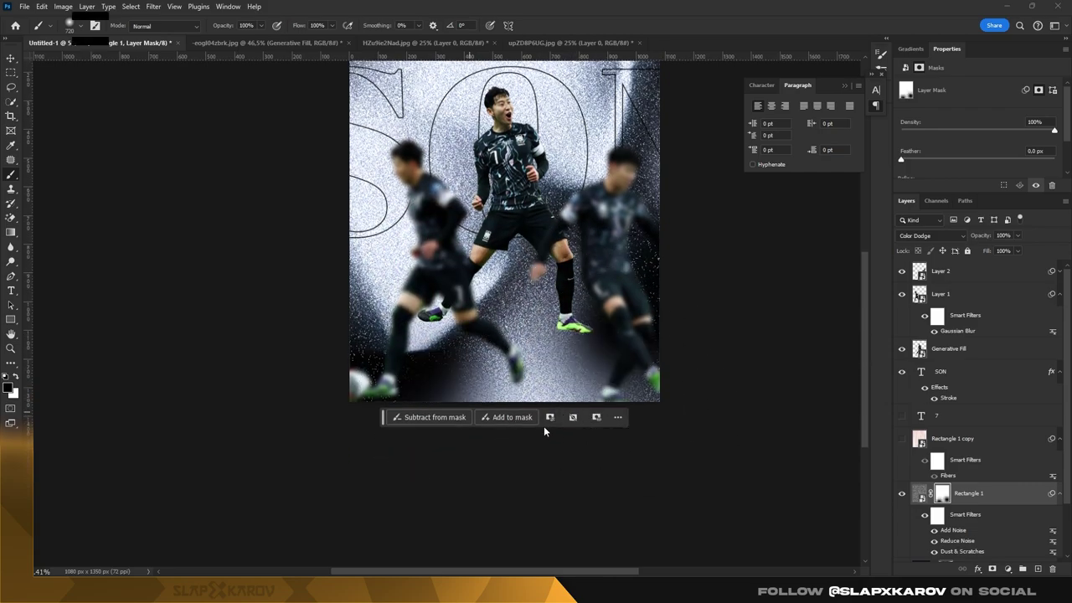
{"action": "scroll", "coordinate": [553, 345], "scroll_direction": "down", "scroll_amount": 1}
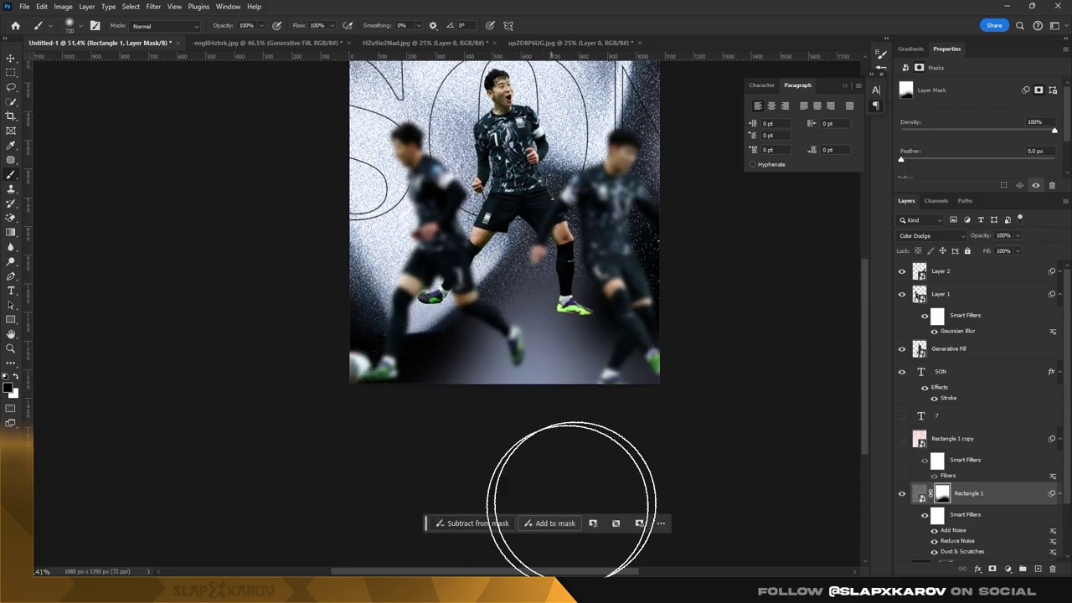
{"action": "scroll", "coordinate": [578, 419], "scroll_direction": "up", "scroll_amount": 3}
{"action": "scroll", "coordinate": [590, 350], "scroll_direction": "up", "scroll_amount": 2}
{"action": "mouse_move", "coordinate": [562, 359]}
{"action": "left_mouse_down"}
{"action": "mouse_move", "coordinate": [642, 251]}
{"action": "mouse_move", "coordinate": [346, 84]}
{"action": "mouse_move", "coordinate": [641, 239]}
{"action": "left_mouse_up"}
- Nudge Layer 1's left blurred player slightly down-left
{"action": "key", "text": "z"}
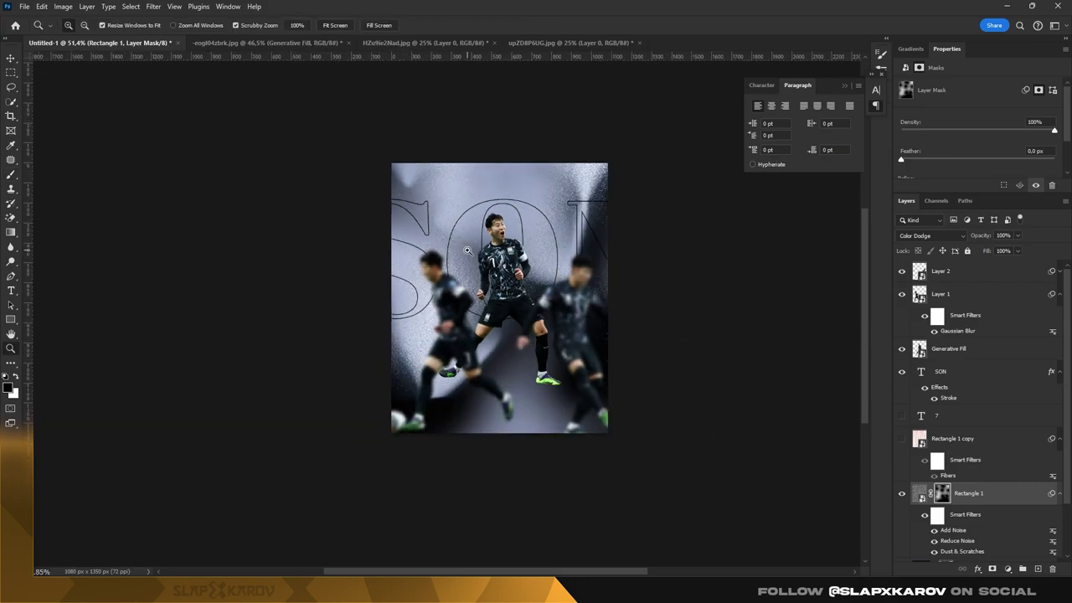
{"action": "mouse_move", "coordinate": [536, 377]}
{"action": "left_mouse_down"}
{"action": "mouse_move", "coordinate": [620, 377]}
{"action": "mouse_move", "coordinate": [519, 377]}
{"action": "mouse_move", "coordinate": [598, 371]}
{"action": "left_mouse_up"}
{"action": "key", "text": "b"}
{"action": "key", "text": "z"}
{"action": "key", "text": "v"}
{"action": "left_click_drag", "start_coordinate": [395, 320], "coordinate": [387, 327]}
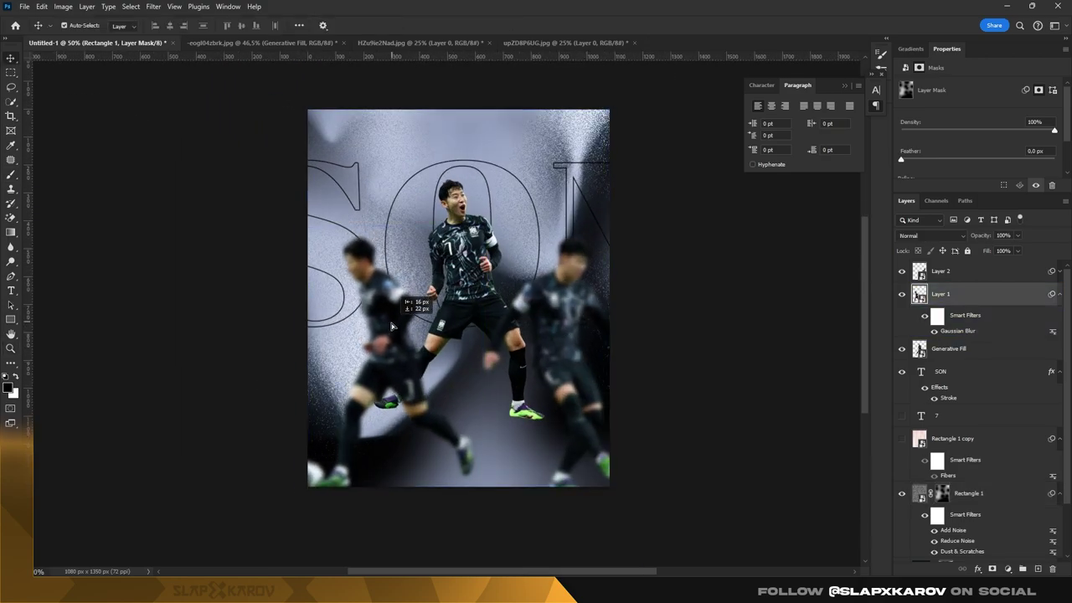
- Select Layer 2, the sharp player cutout, and zoom around the poster's bottom
{"action": "left_click", "coordinate": [387, 327]}
{"action": "key", "text": "z"}
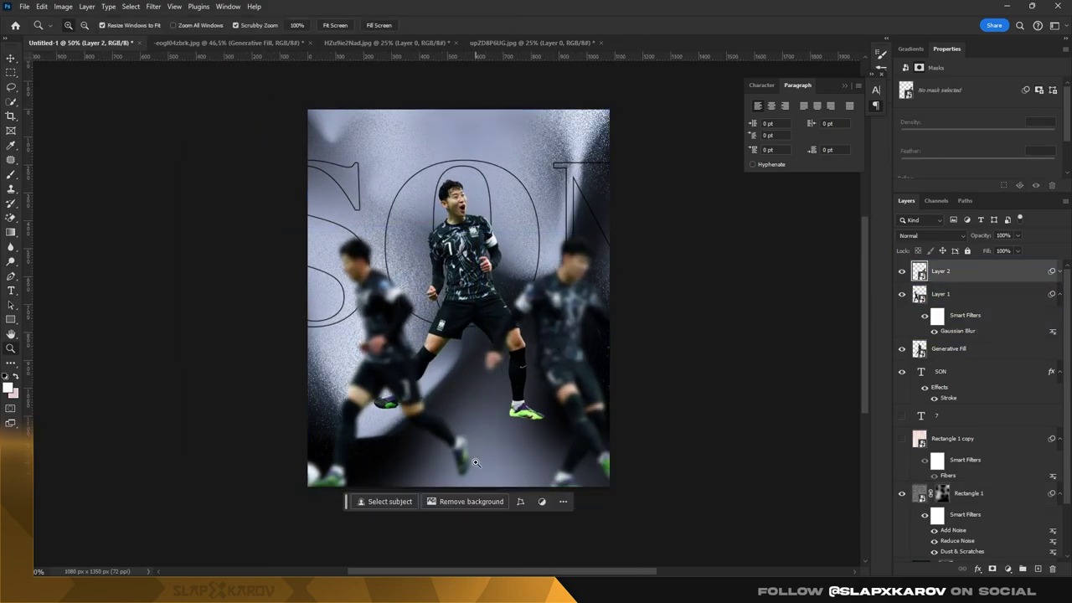
{"action": "mouse_move", "coordinate": [469, 409]}
{"action": "left_mouse_down"}
{"action": "mouse_move", "coordinate": [504, 405]}
{"action": "mouse_move", "coordinate": [467, 215]}
{"action": "left_mouse_up"}
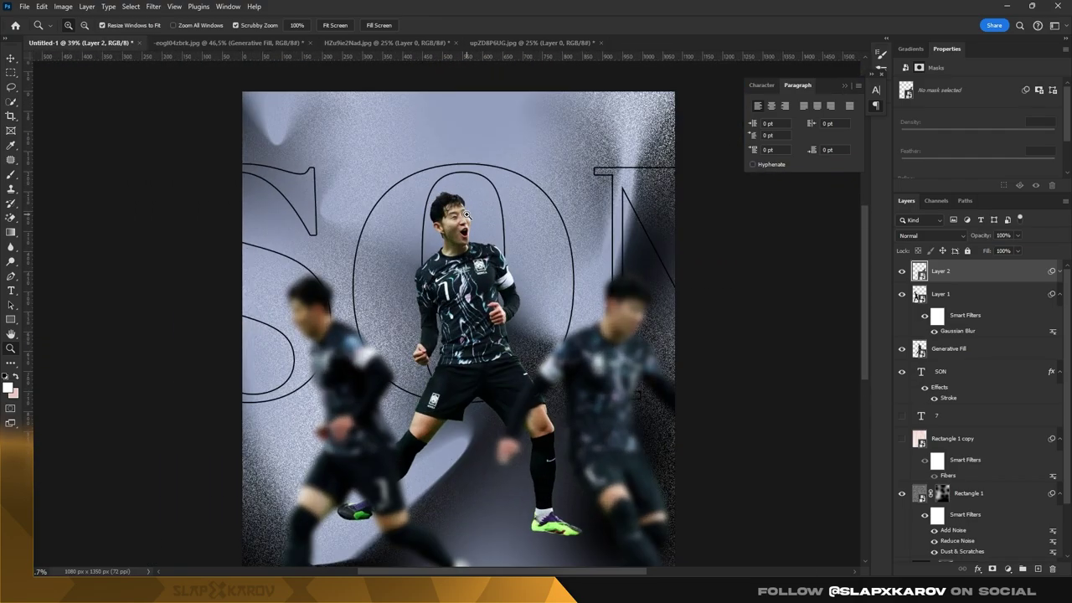
{"action": "left_click", "coordinate": [467, 214], "text": "alt"}
- Add a Color Lookup adjustment layer above Layer 2
{"action": "left_click", "coordinate": [1009, 569]}
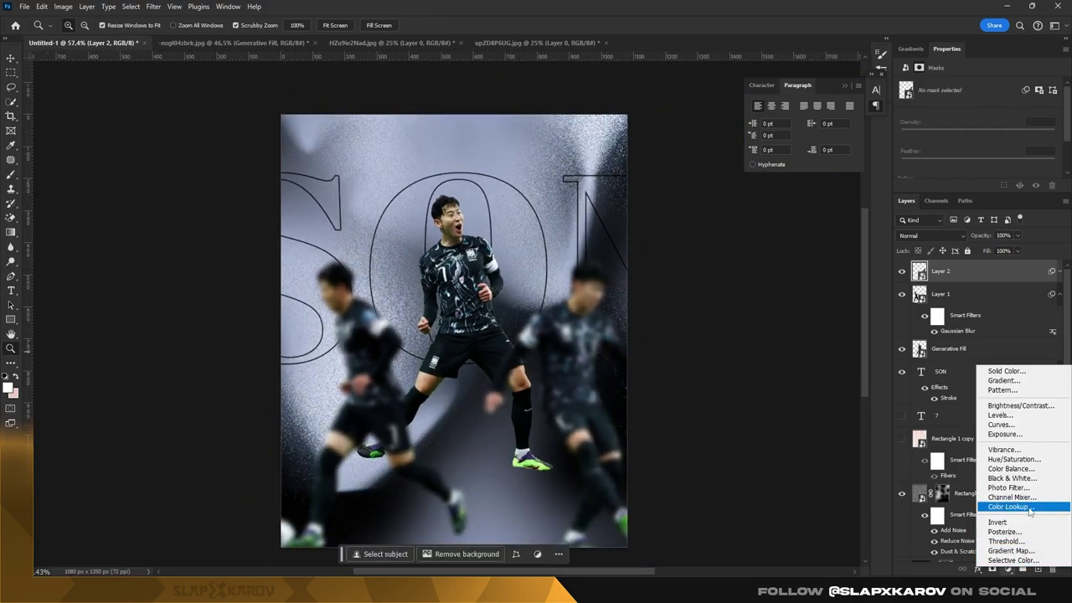
{"action": "left_click", "coordinate": [972, 508]}
{"action": "left_click", "coordinate": [1000, 87]}
{"action": "left_click", "coordinate": [961, 134]}
- Preview the 3D LUT looks and settle on LateSunset
{"action": "key", "text": "Down"}
{"action": "key", "text": "Down"}
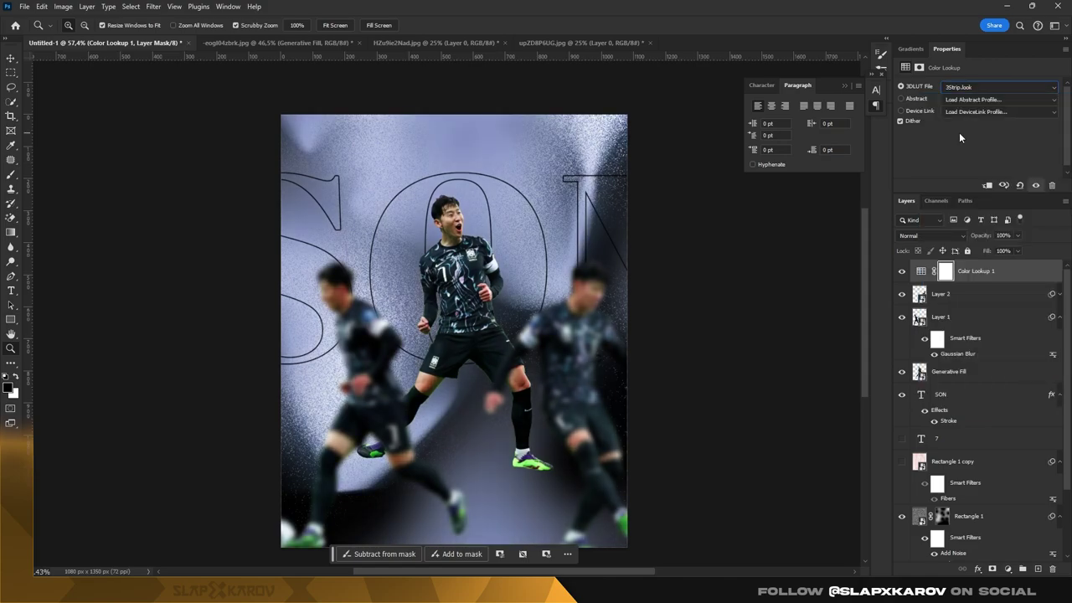
{"action": "key", "text": "Down"}
{"action": "key", "text": "Down"}
{"action": "key", "text": "Down"}
{"action": "key", "text": "Down"}
{"action": "key", "text": "Down"}
{"action": "key", "text": "Down"}
{"action": "key", "text": "Down"}
{"action": "key", "text": "Down"}
{"action": "key", "text": "Down"}
{"action": "key", "text": "Down"}
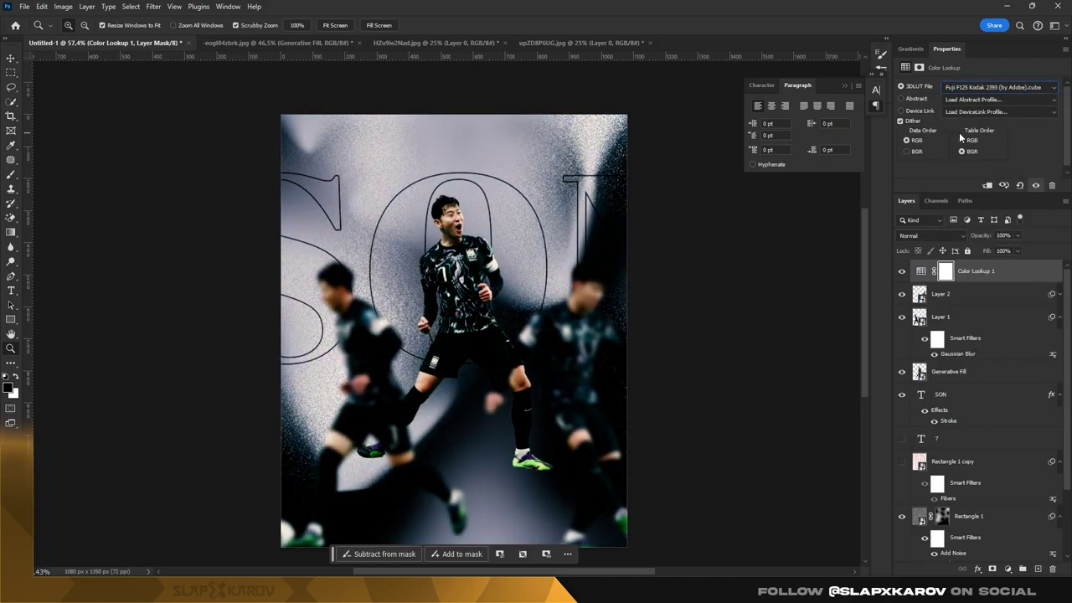
{"action": "key", "text": "Down"}
{"action": "key", "text": "Down"}
{"action": "key", "text": "Down"}
{"action": "key", "text": "Down"}
{"action": "key", "text": "Down"}
{"action": "key", "text": "Down"}
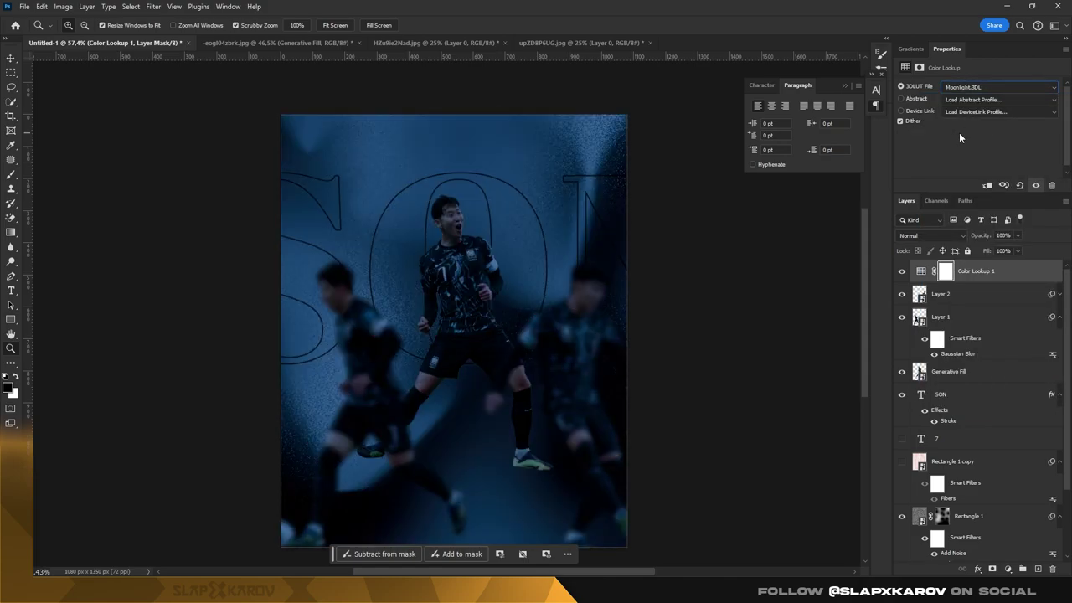
{"action": "key", "text": "Up"}
{"action": "key", "text": "Down"}
{"action": "key", "text": "Up"}
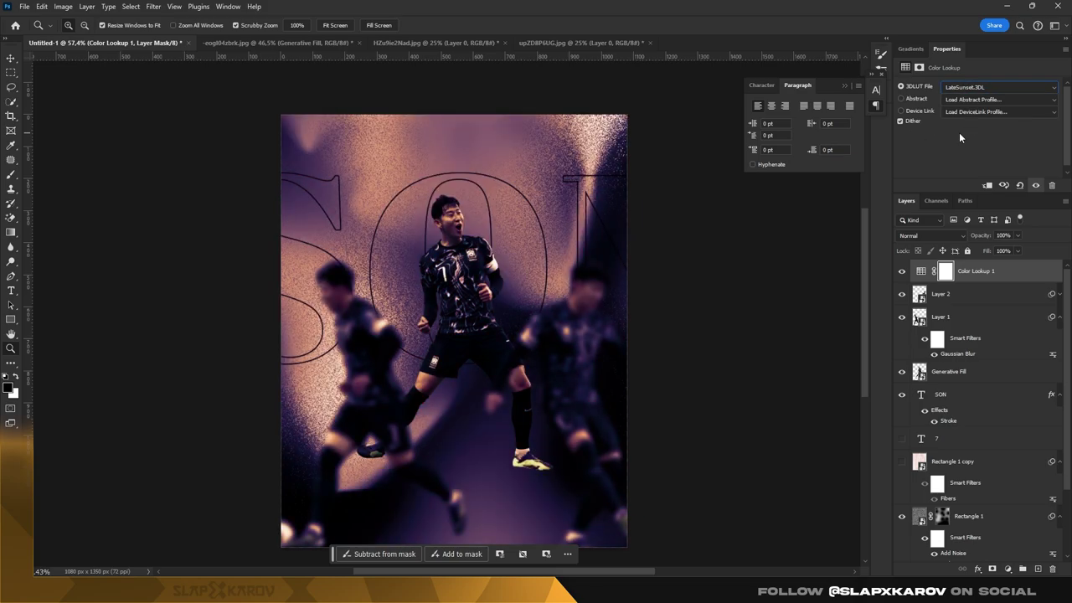
{"action": "key", "text": "Down"}
{"action": "key", "text": "Up"}
{"action": "key", "text": "Down"}
{"action": "key", "text": "Up"}
{"action": "key", "text": "Down"}
{"action": "key", "text": "Up"}
- Set the colour lookup layer's opacity to 65%
{"action": "type", "text": "6"}
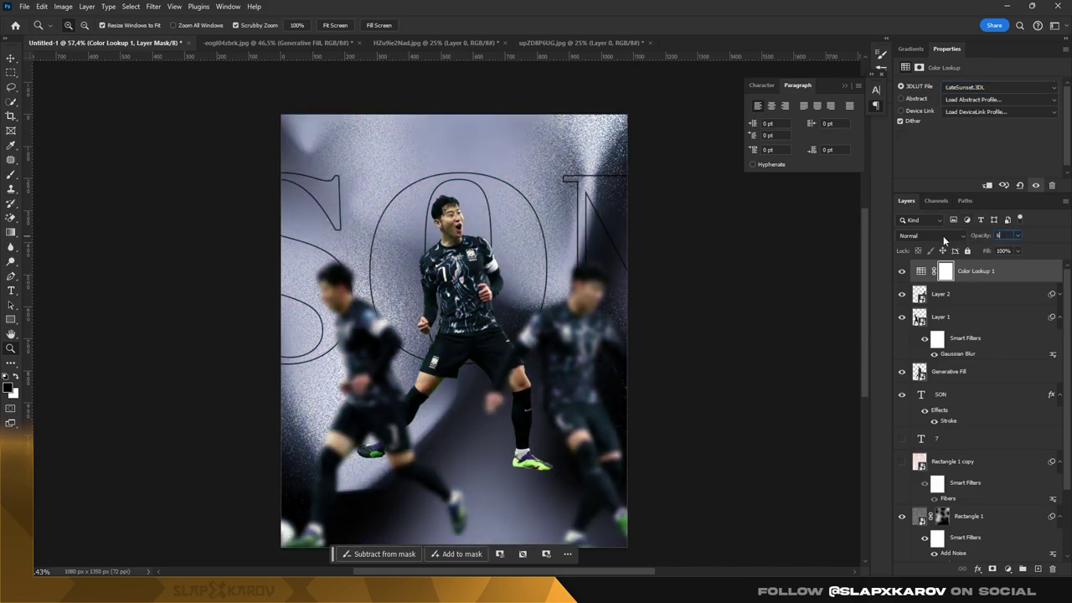
{"action": "type", "text": "5"}
{"action": "key", "text": "Return"}
{"action": "type", "text": "c"}
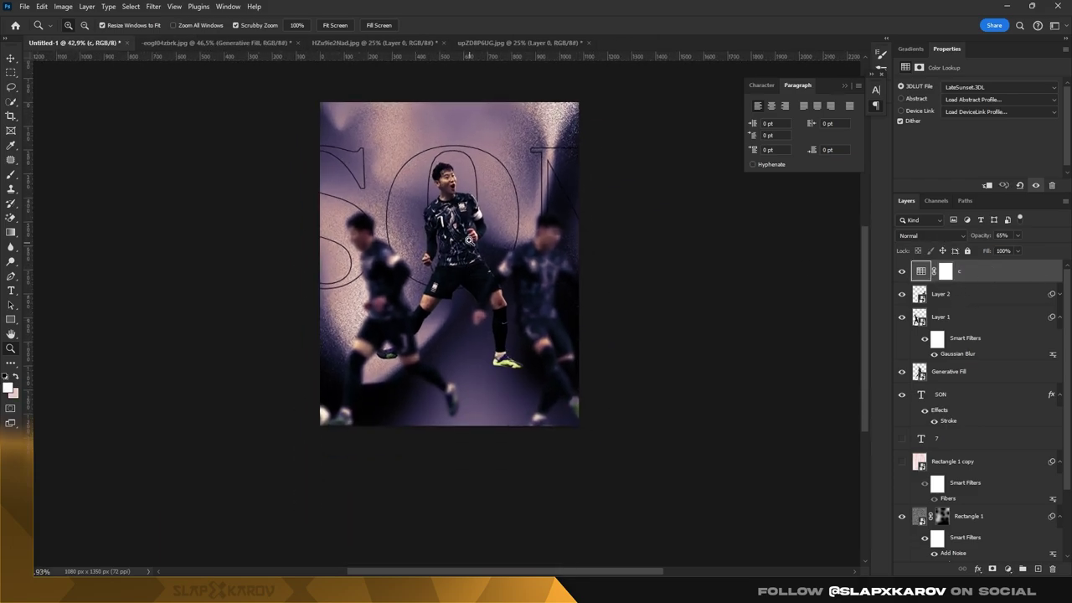
{"action": "left_click_drag", "start_coordinate": [469, 240], "coordinate": [424, 166]}
- Change the SON text layer's Stroke effect colour to white
{"action": "left_click", "coordinate": [924, 394]}
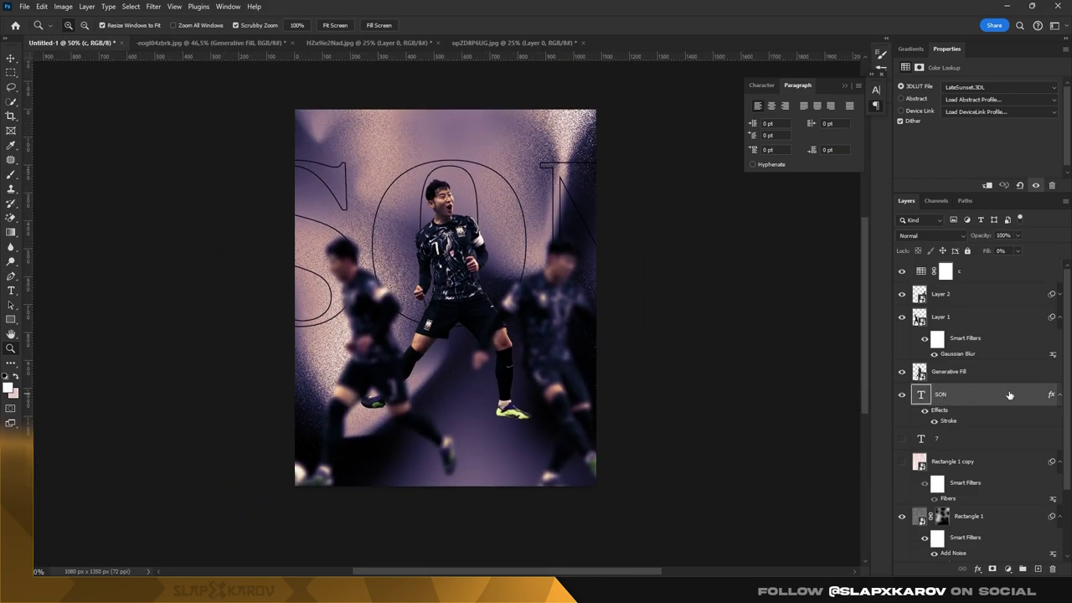
{"action": "double_click", "coordinate": [945, 422]}
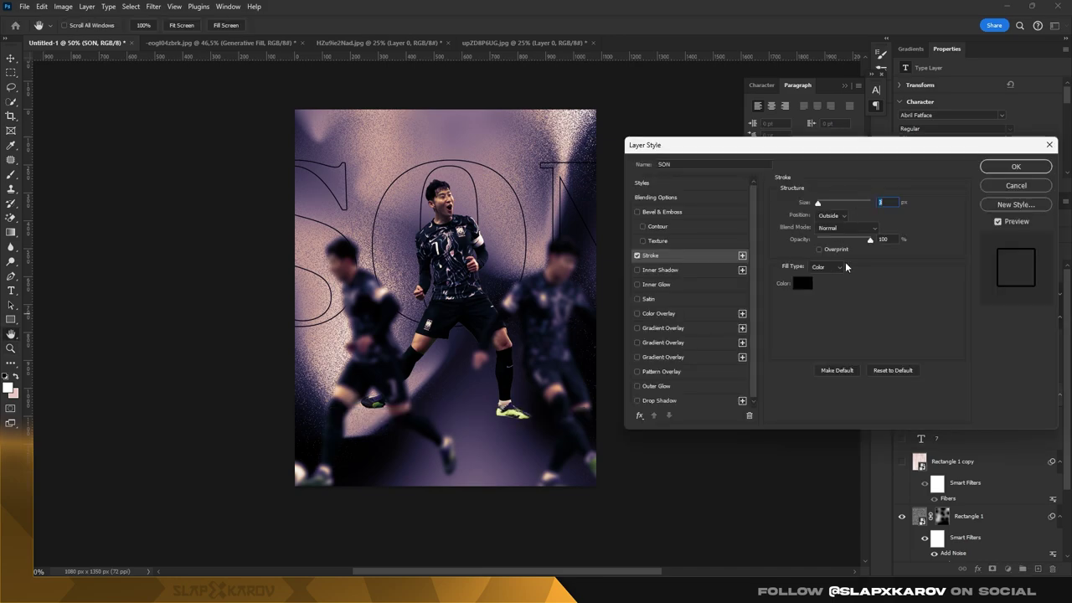
{"action": "left_click", "coordinate": [802, 276]}
{"action": "left_click", "coordinate": [589, 185]}
{"action": "left_click", "coordinate": [530, 156]}
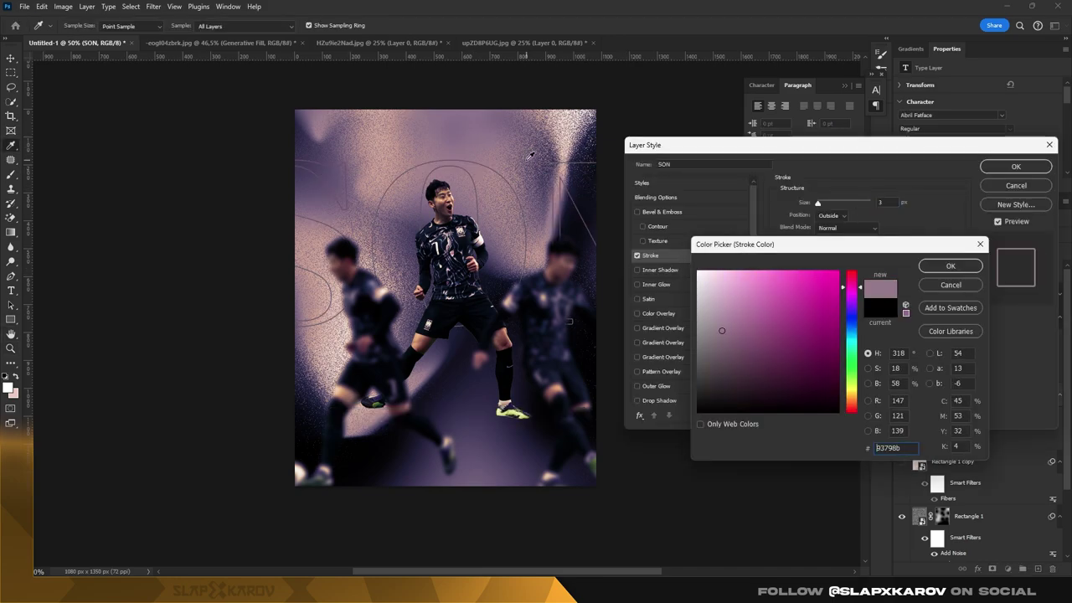
{"action": "left_click", "coordinate": [697, 271]}
{"action": "left_click", "coordinate": [951, 266]}
{"action": "left_click", "coordinate": [1016, 167]}
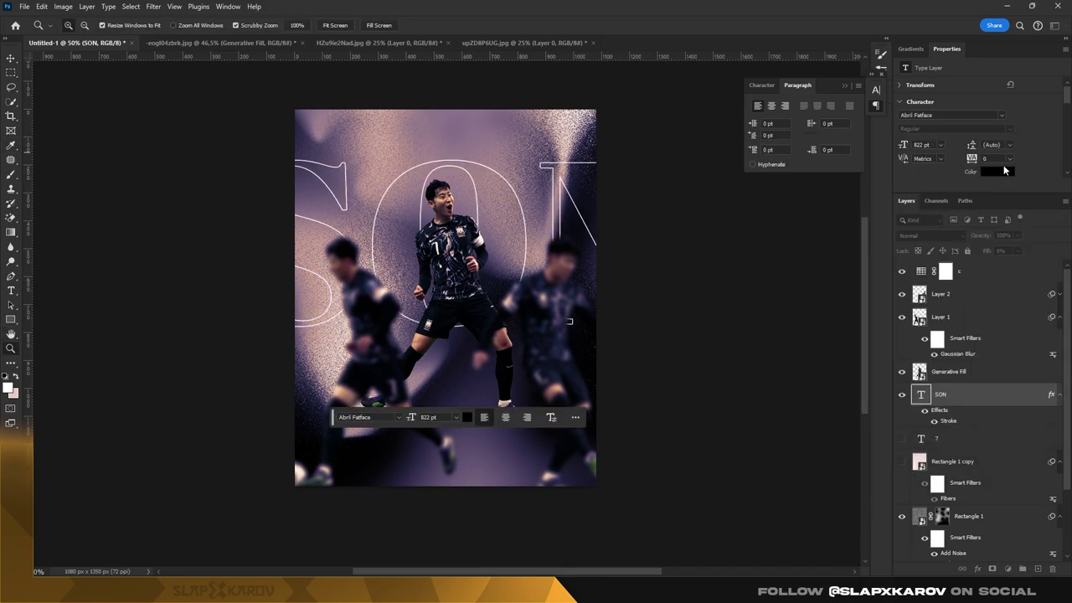
- Zoom in to inspect the white SON outline, then refit the poster
{"action": "key", "text": "z"}
{"action": "mouse_move", "coordinate": [437, 196]}
{"action": "left_mouse_down"}
{"action": "mouse_move", "coordinate": [471, 201]}
{"action": "mouse_move", "coordinate": [439, 204]}
{"action": "left_mouse_up"}
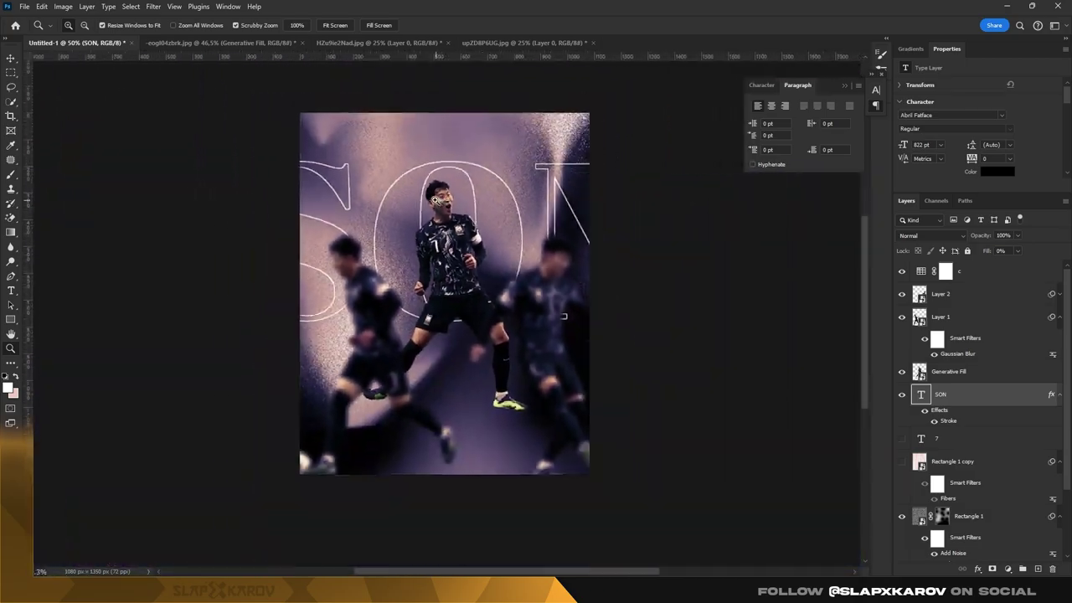
{"action": "left_click", "coordinate": [438, 204]}
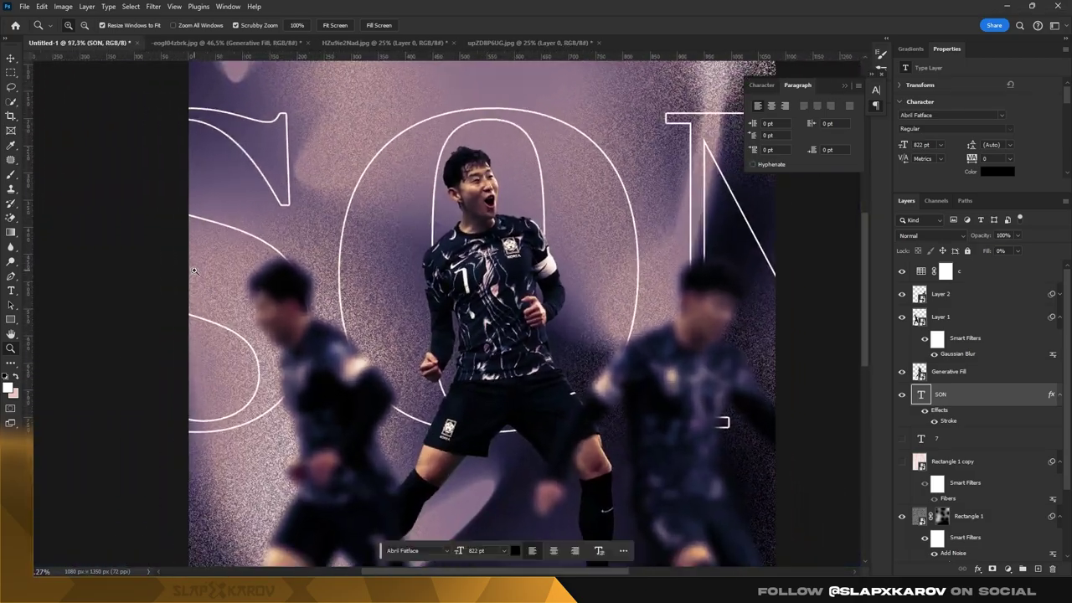
{"action": "left_click_drag", "start_coordinate": [438, 204], "coordinate": [65, 252]}
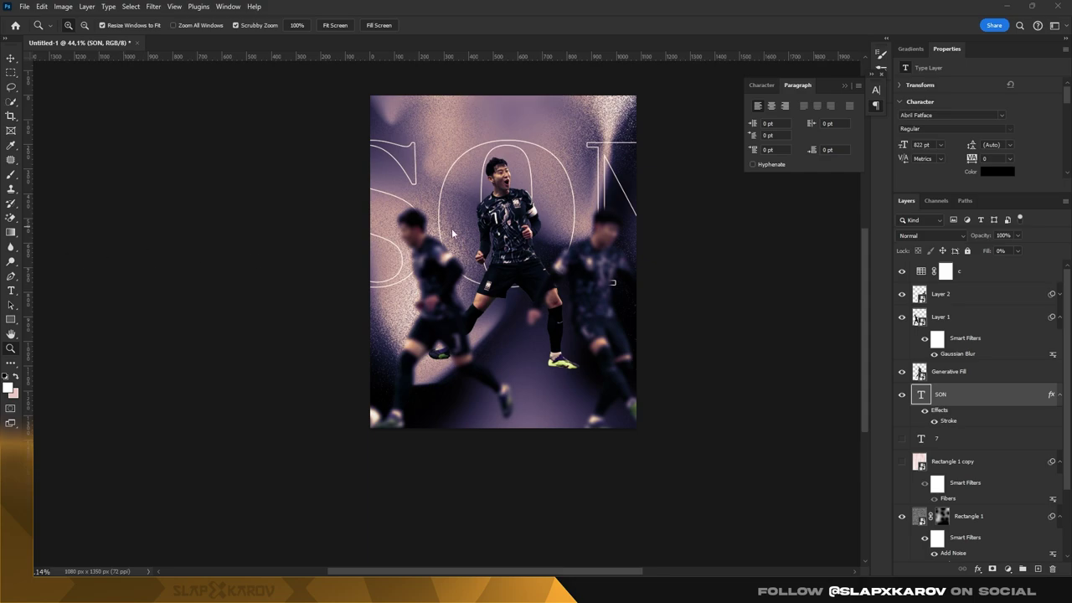
{"action": "mouse_move", "coordinate": [507, 215]}
{"action": "left_mouse_down"}
{"action": "mouse_move", "coordinate": [552, 236]}
{"action": "mouse_move", "coordinate": [532, 312]}
{"action": "mouse_move", "coordinate": [538, 294]}
{"action": "mouse_move", "coordinate": [520, 249]}
{"action": "mouse_move", "coordinate": [445, 356]}
{"action": "left_mouse_up"}
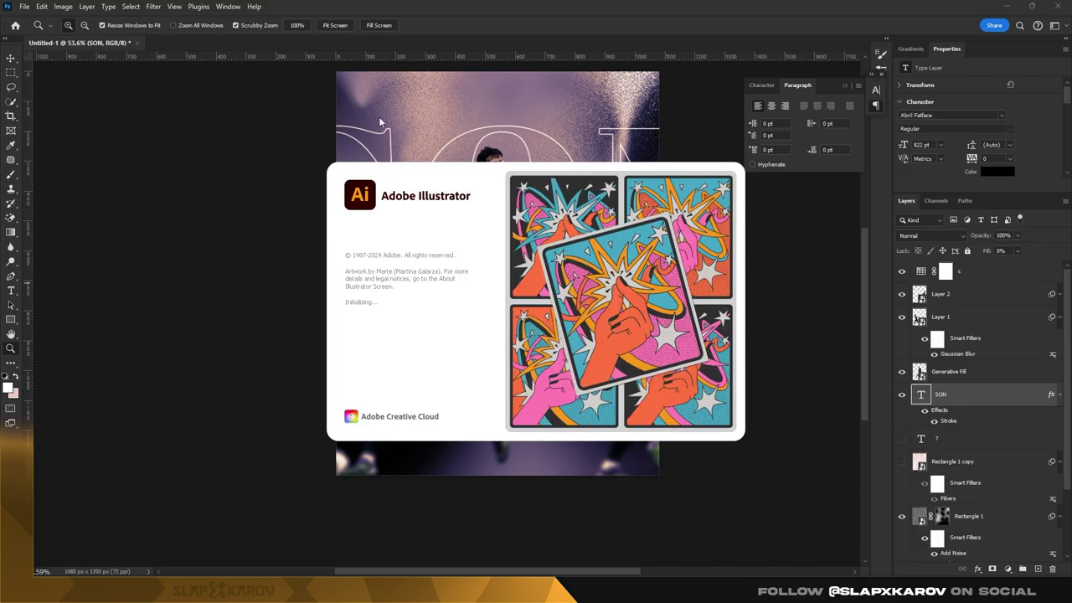
{"action": "scroll", "coordinate": [949, 310], "scroll_direction": "down", "scroll_amount": 1}
{"action": "scroll", "coordinate": [949, 310], "scroll_direction": "down", "scroll_amount": 1}
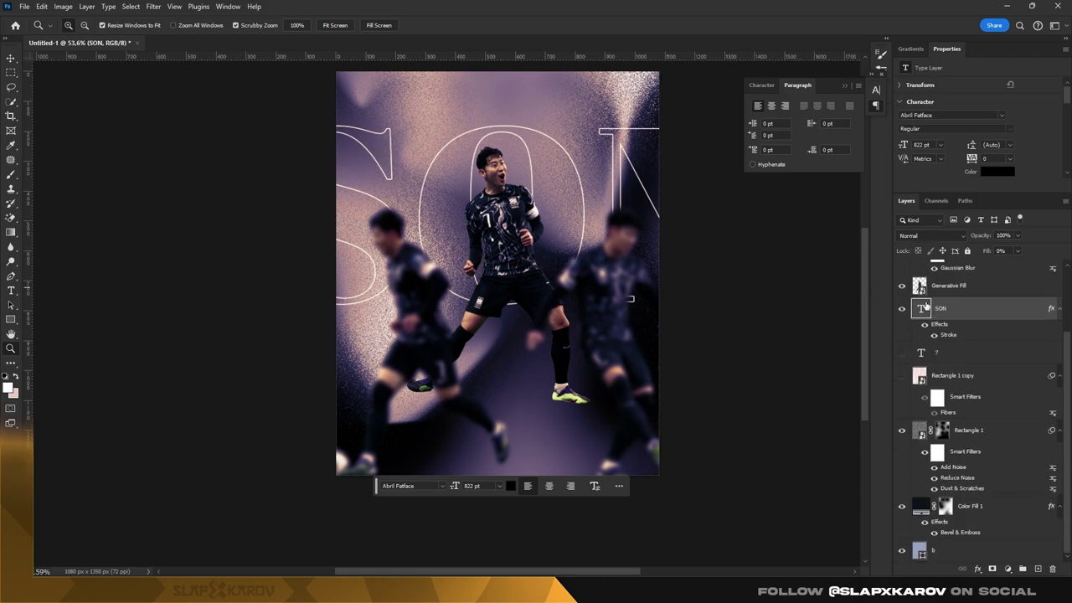
- Duplicate the SON text layer and enlarge the copy's text to 160 pt
{"action": "key", "text": "ctrl+j"}
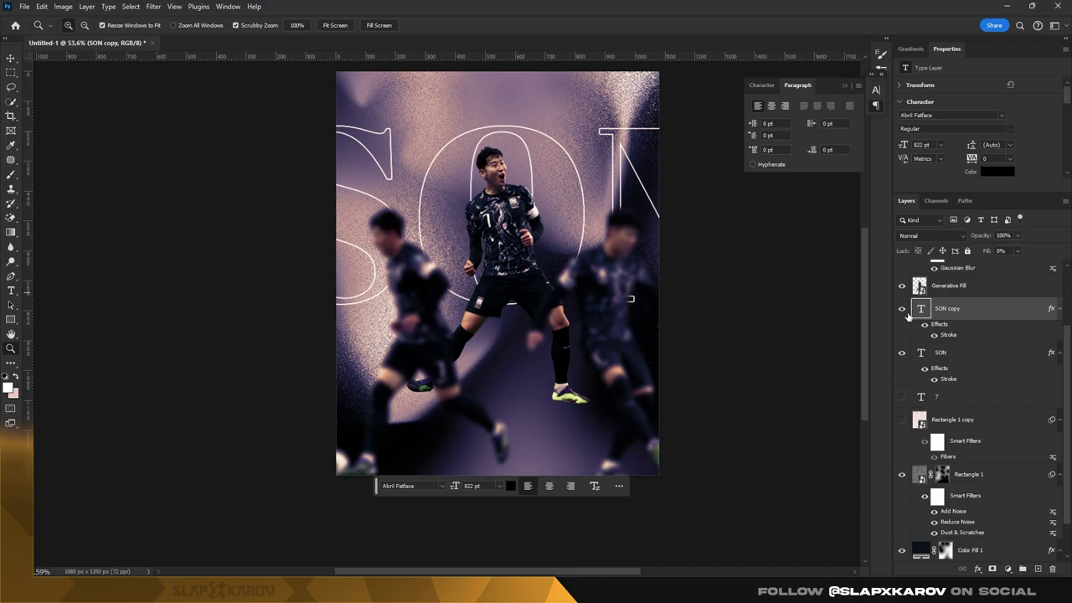
{"action": "key", "text": "t"}
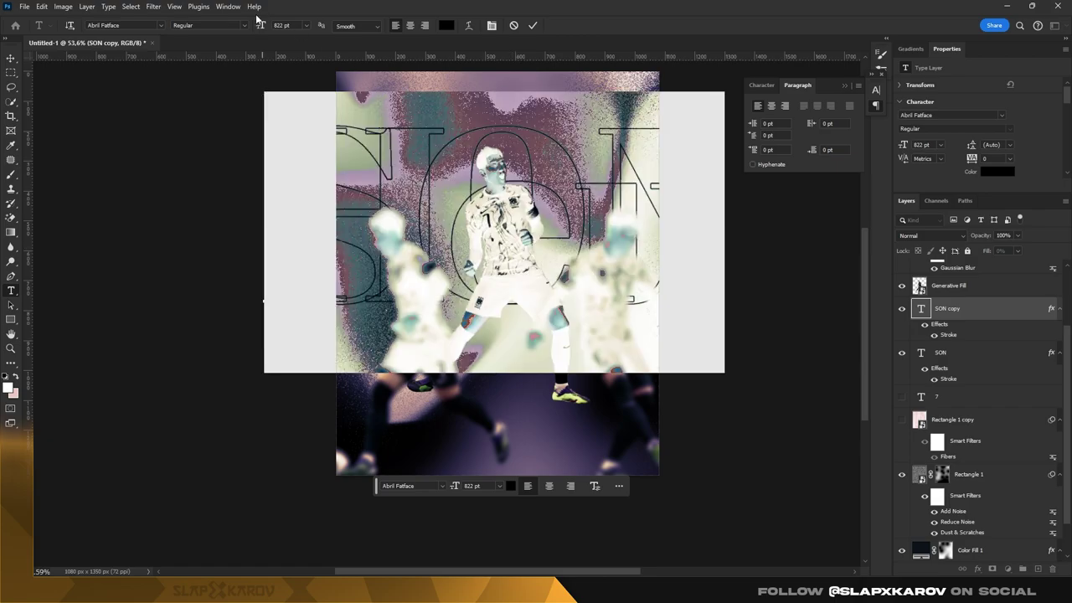
{"action": "left_click", "coordinate": [305, 25]}
{"action": "left_click", "coordinate": [293, 102]}
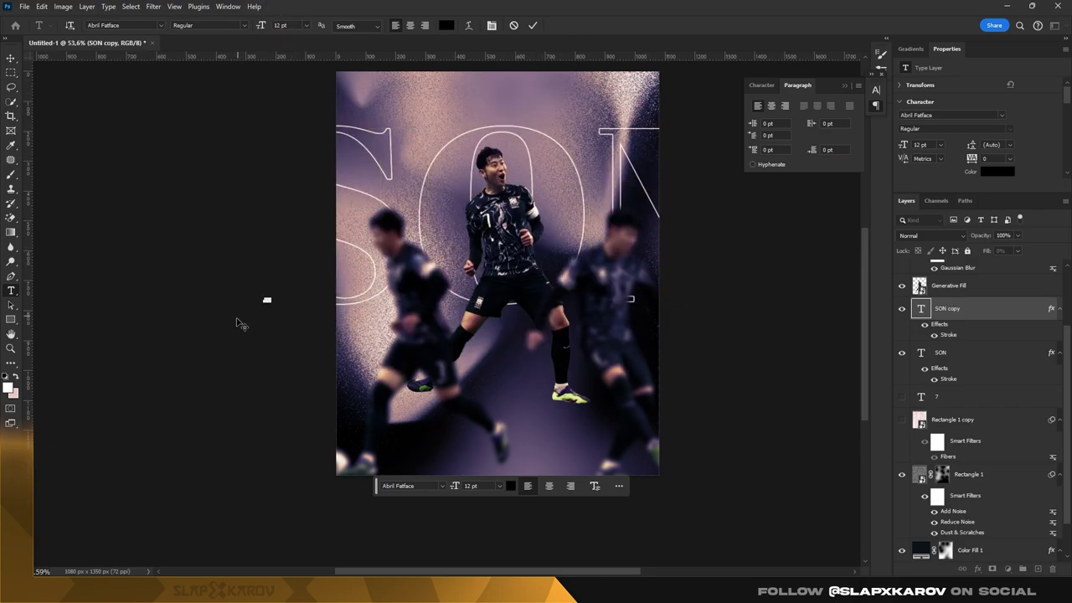
{"action": "left_click_drag", "start_coordinate": [260, 30], "coordinate": [285, 27]}
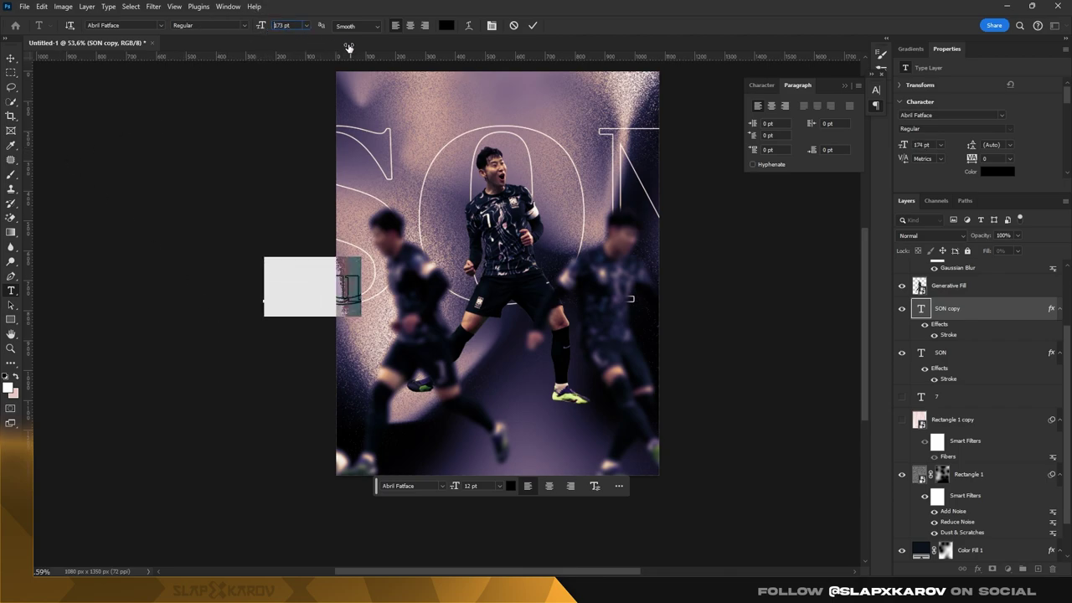
{"action": "left_click", "coordinate": [10, 59]}
- Move the duplicated text up over the SON lettering
{"action": "mouse_move", "coordinate": [299, 236]}
{"action": "left_mouse_down"}
{"action": "mouse_move", "coordinate": [331, 283]}
{"action": "mouse_move", "coordinate": [323, 310]}
{"action": "left_mouse_up"}
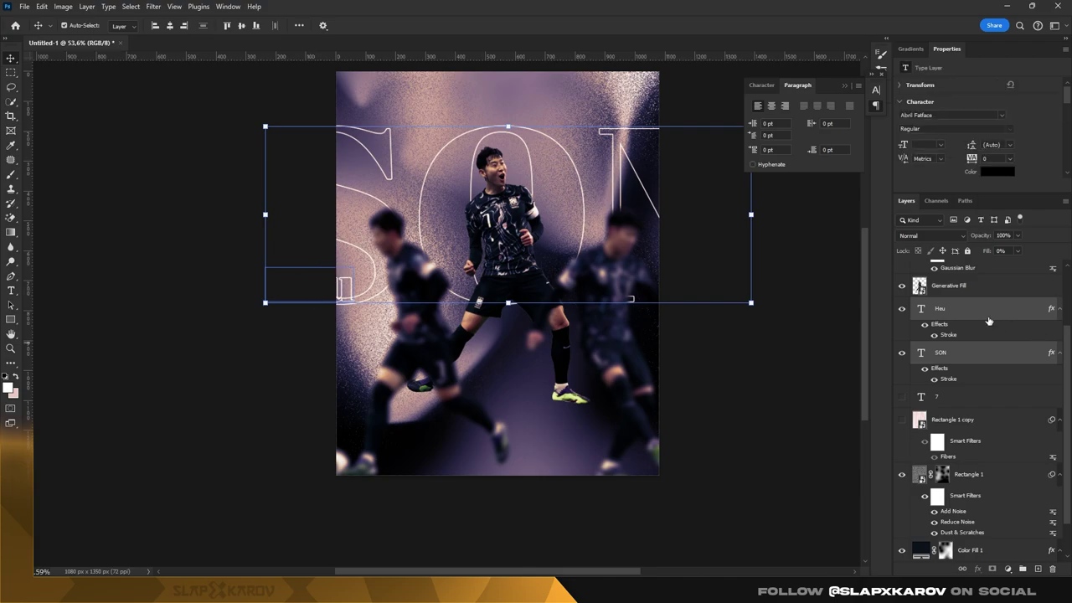
{"action": "key", "text": "ctrl+t"}
{"action": "left_click_drag", "start_coordinate": [280, 269], "coordinate": [403, 179]}
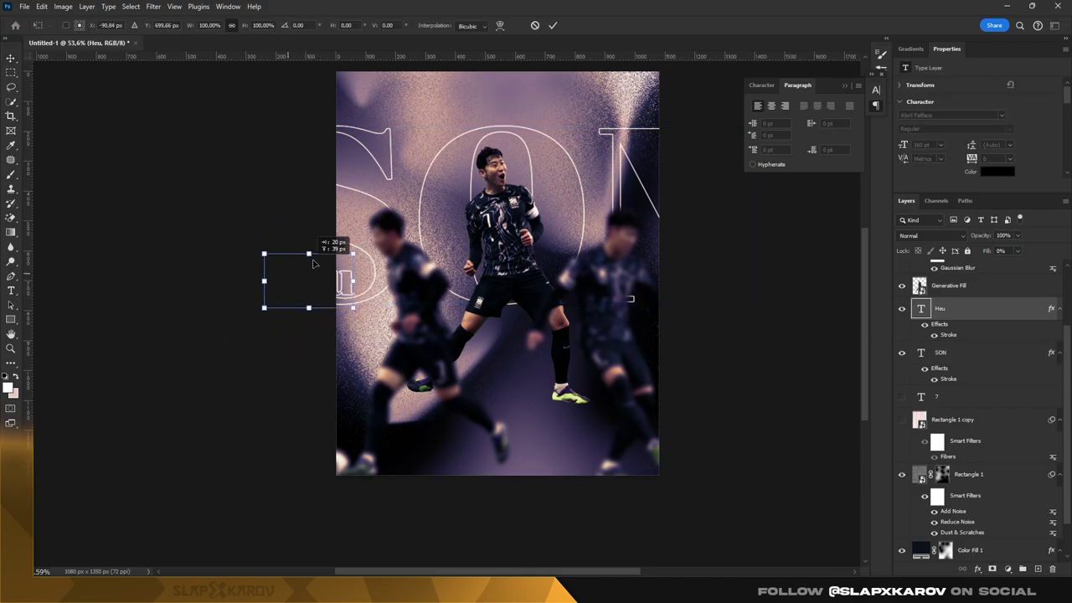
{"action": "key", "text": "Return"}
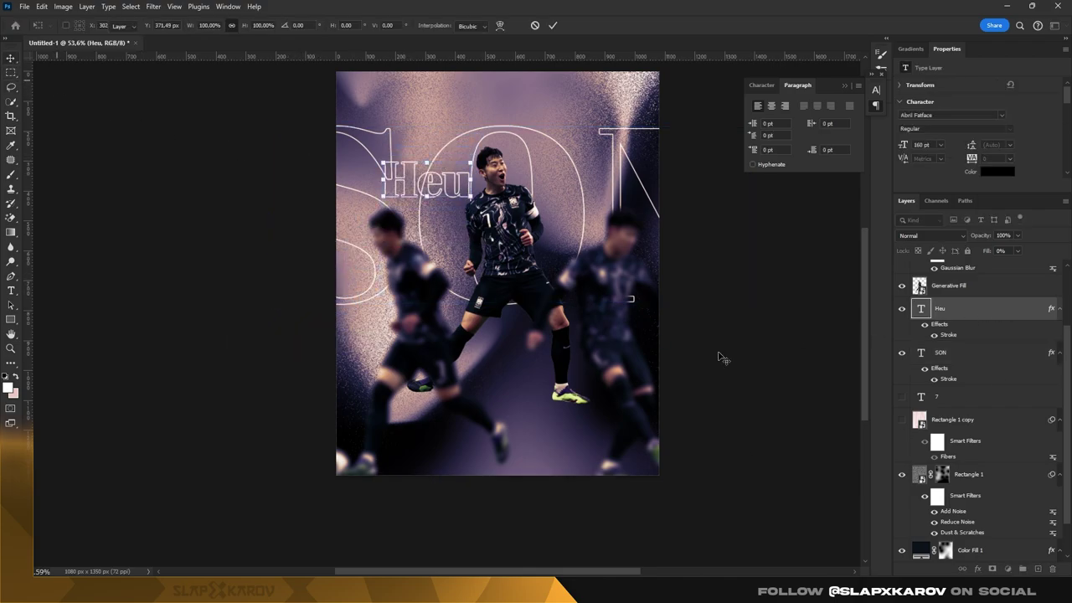
- Retype the copy as 'Heung' and raise its layer Fill to 100%
{"action": "double_click", "coordinate": [924, 309]}
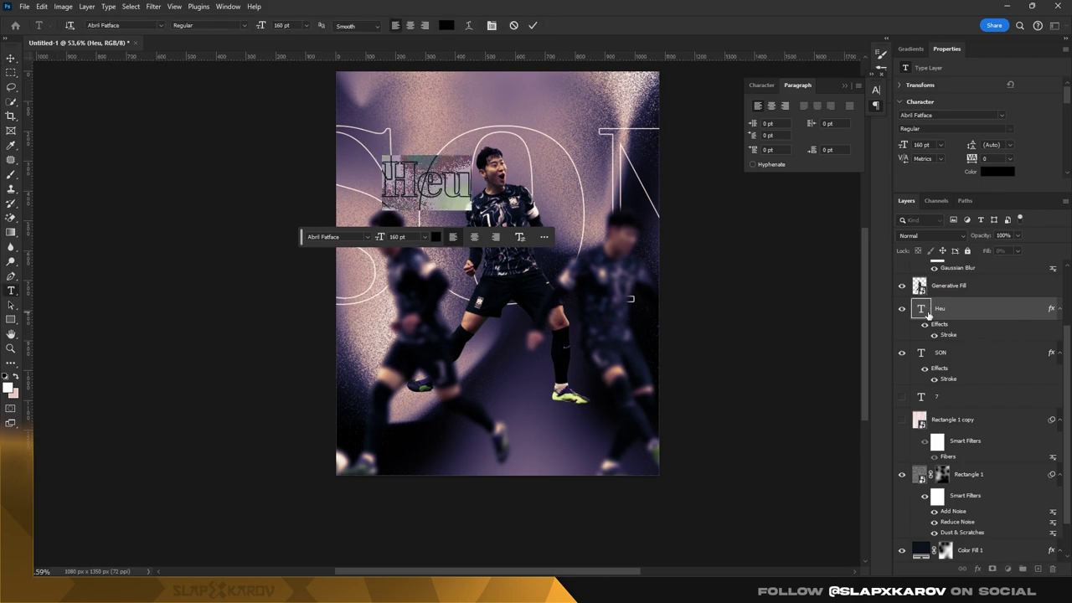
{"action": "type", "text": "H"}
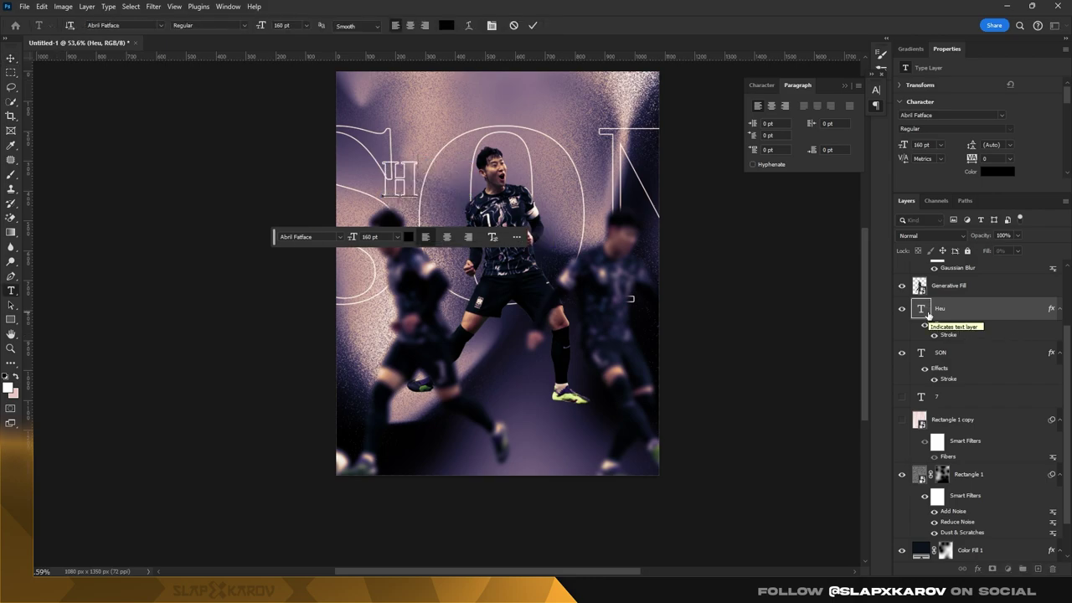
{"action": "type", "text": "eu"}
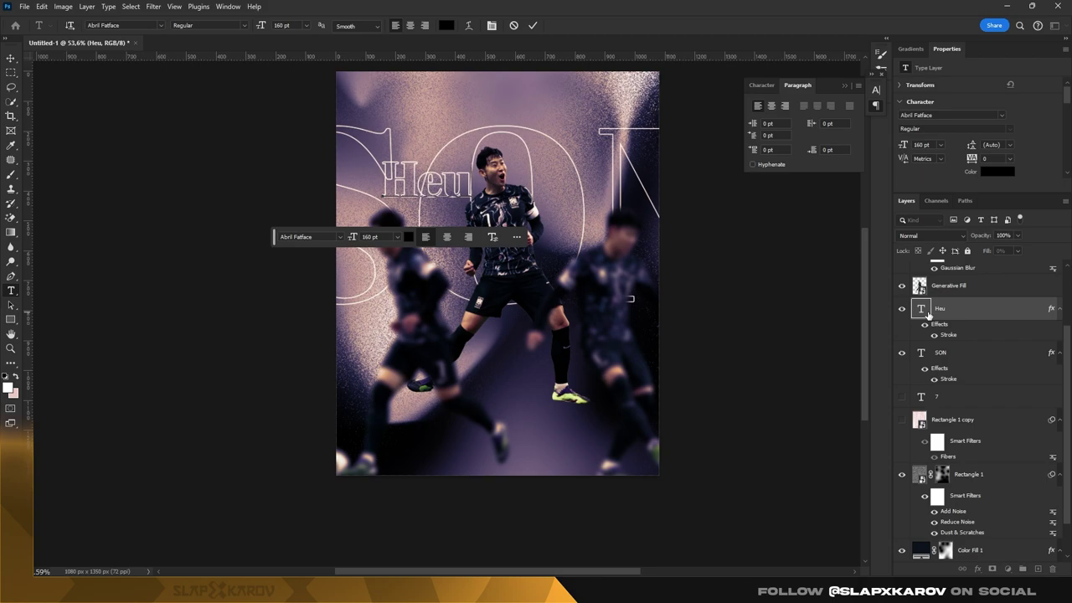
{"action": "type", "text": "ng"}
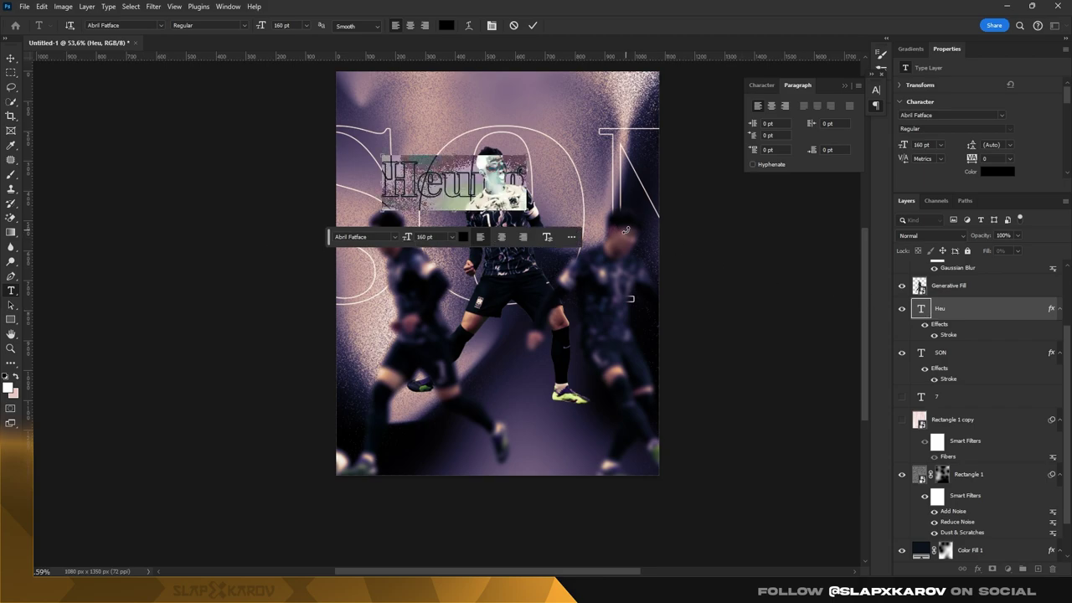
{"action": "key", "text": "ctrl+Return"}
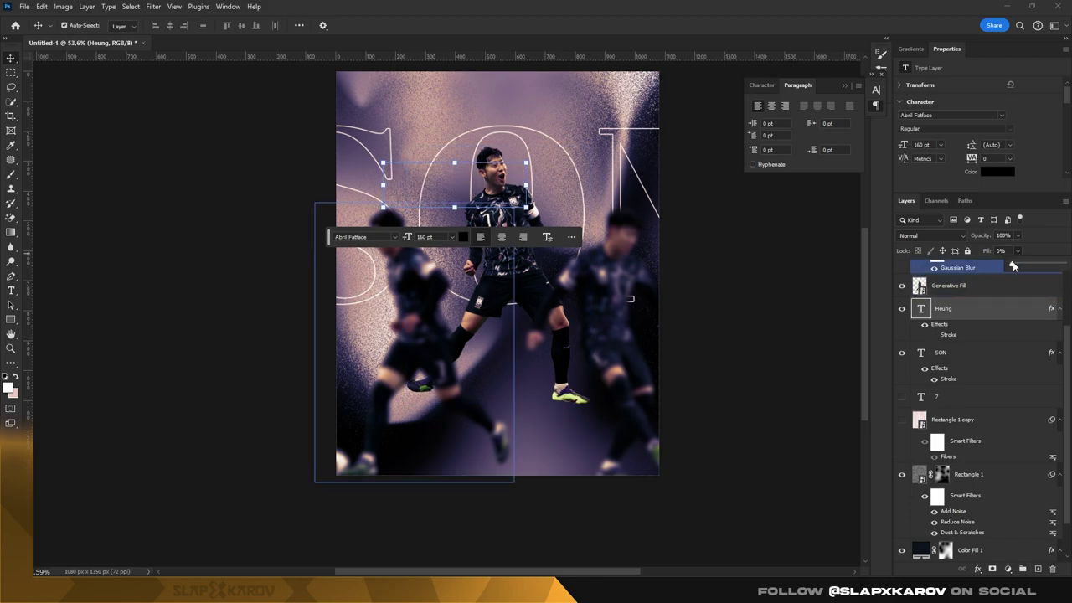
{"action": "left_click", "coordinate": [1018, 250]}
{"action": "left_click_drag", "start_coordinate": [1011, 264], "coordinate": [1063, 264]}
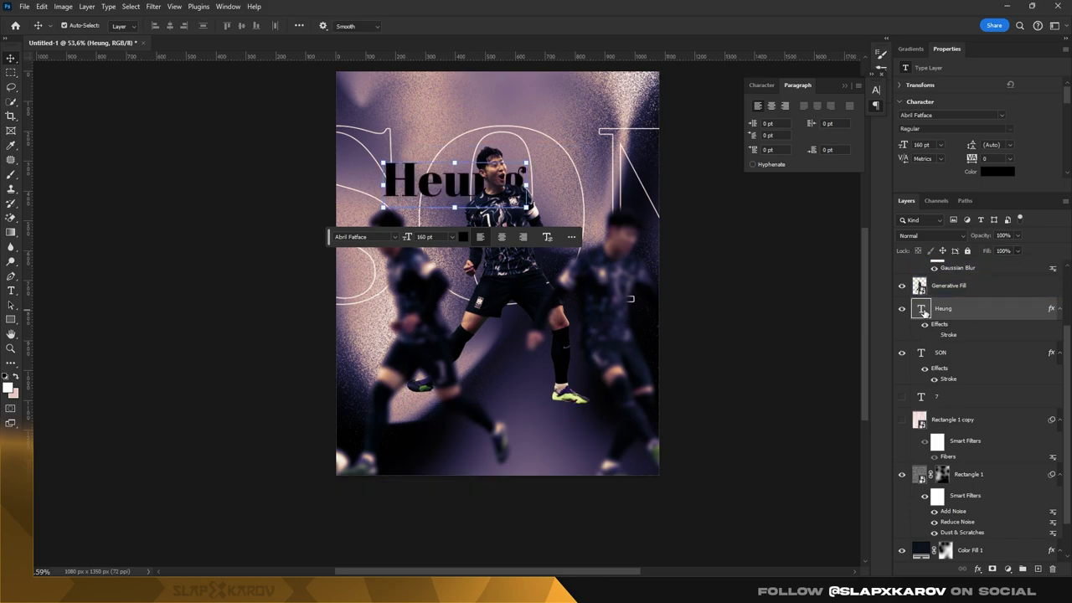
- Make Heung white, keeping it in mixed case after trying All Caps
{"action": "double_click", "coordinate": [922, 309]}
{"action": "left_click", "coordinate": [445, 25]}
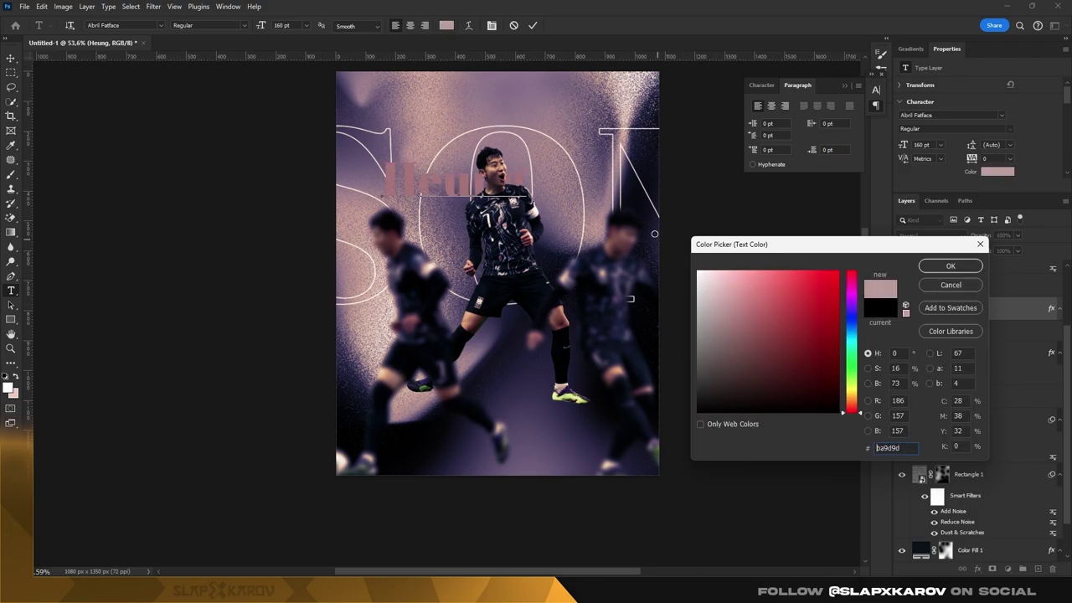
{"action": "left_click", "coordinate": [944, 268]}
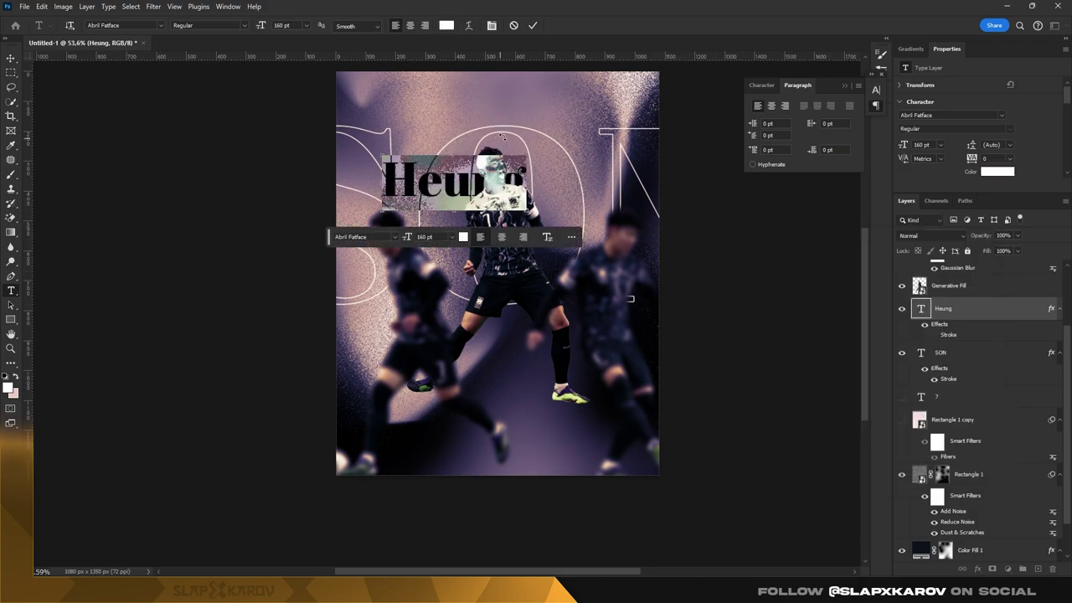
{"action": "left_click", "coordinate": [762, 85]}
{"action": "left_click", "coordinate": [785, 167]}
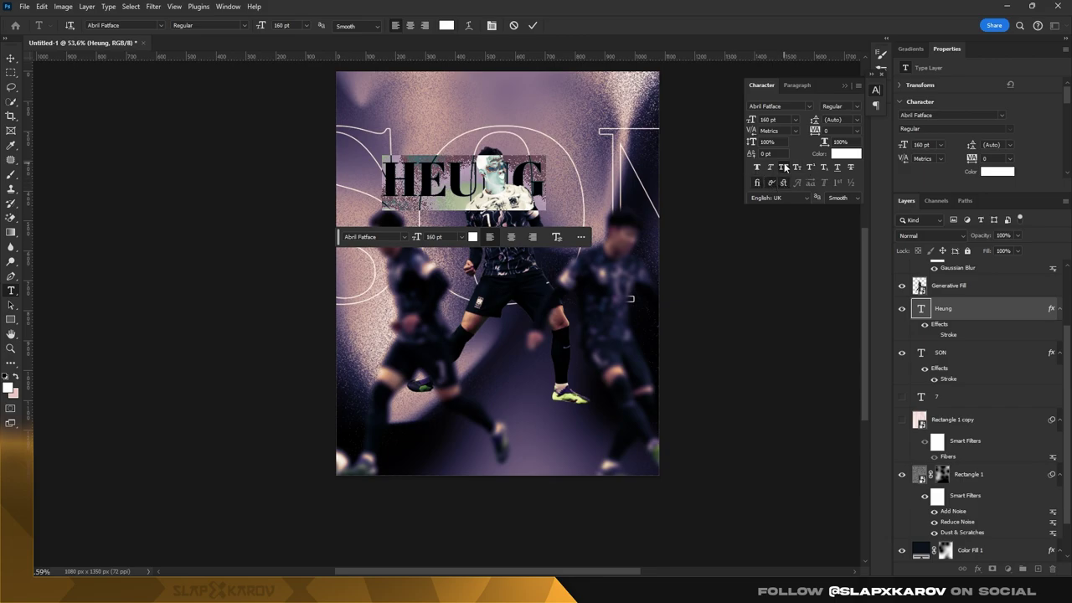
{"action": "left_click", "coordinate": [785, 167]}
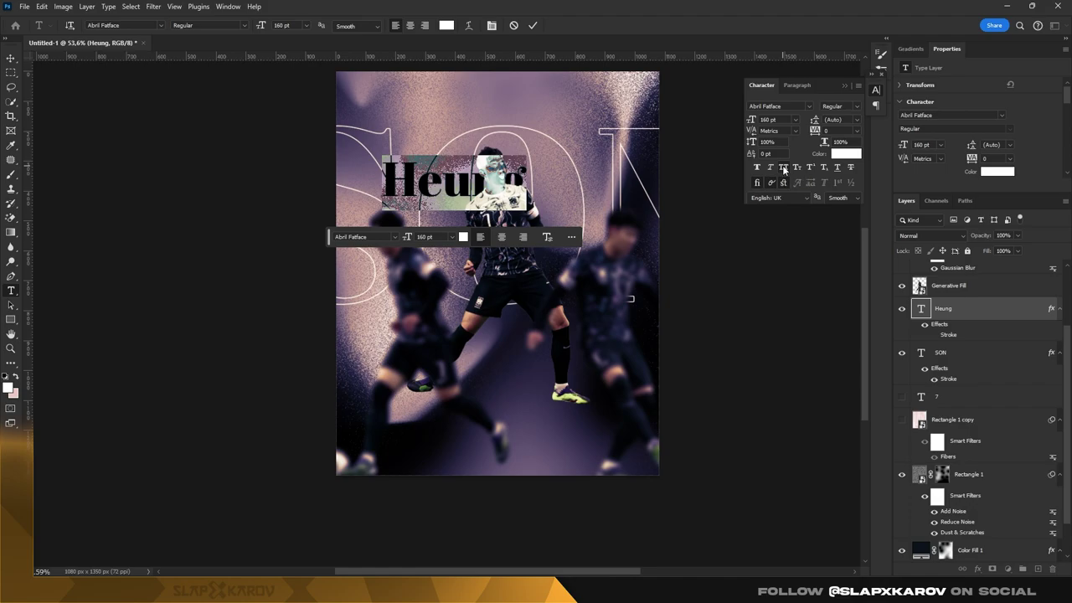
{"action": "left_click", "coordinate": [785, 167]}
{"action": "left_click", "coordinate": [784, 168]}
- Set Heung's font size to 95 pt and zoom in around it
{"action": "left_click", "coordinate": [268, 25]}
{"action": "type", "text": "95"}
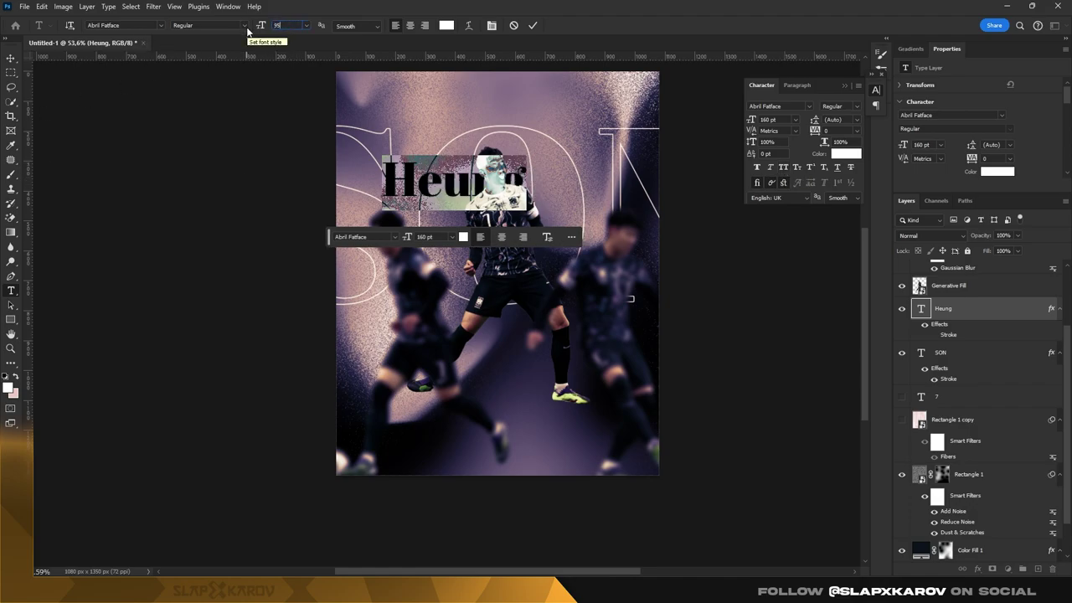
{"action": "key", "text": "Return"}
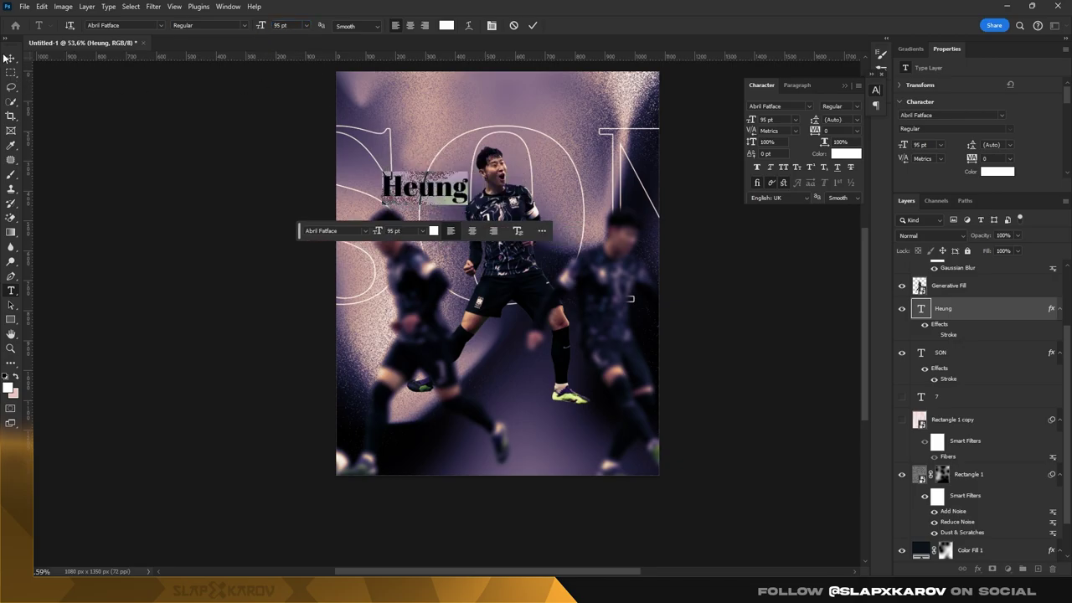
{"action": "left_click", "coordinate": [6, 57]}
{"action": "key", "text": "z"}
{"action": "mouse_move", "coordinate": [444, 195]}
{"action": "left_mouse_down"}
{"action": "mouse_move", "coordinate": [483, 187]}
{"action": "mouse_move", "coordinate": [430, 204]}
{"action": "mouse_move", "coordinate": [439, 158]}
{"action": "left_mouse_up"}
{"action": "key", "text": "ctrl+t"}
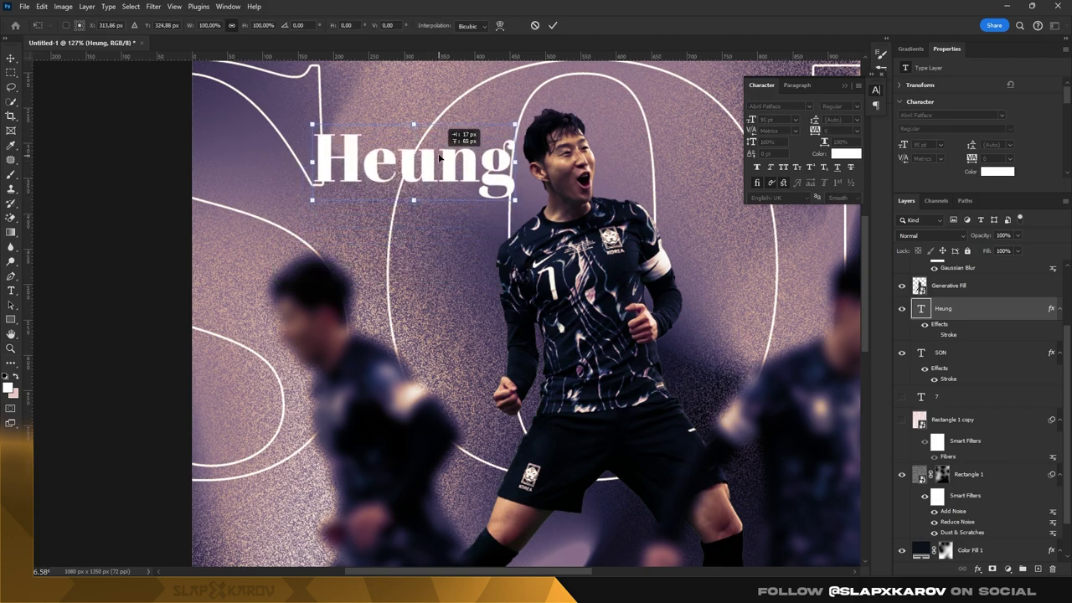
- Shrink Heung to 85 pt and shift it slightly right
{"action": "key", "text": "Return"}
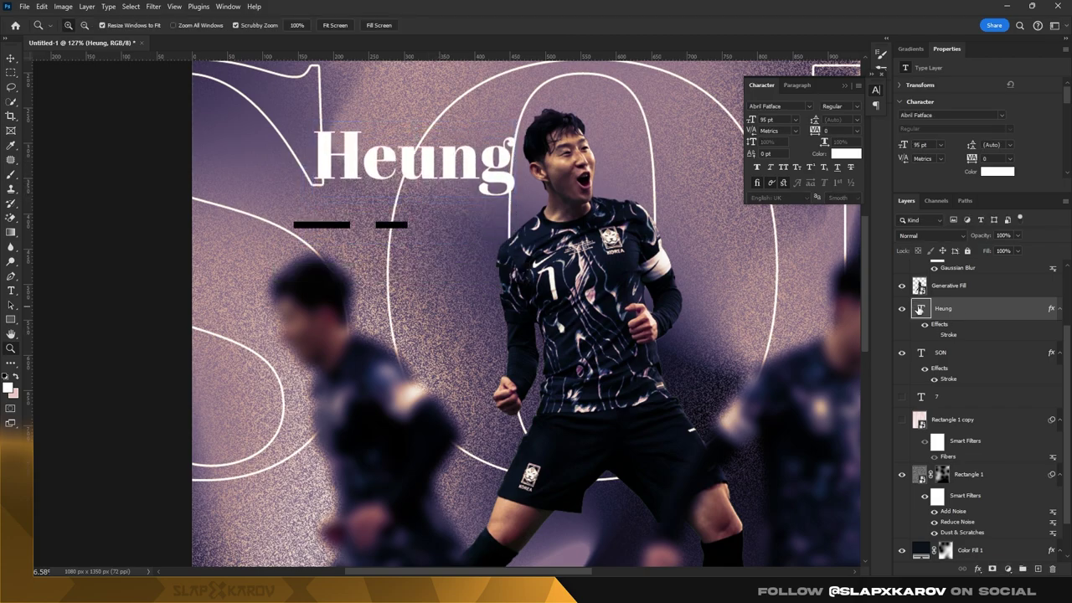
{"action": "double_click", "coordinate": [921, 308]}
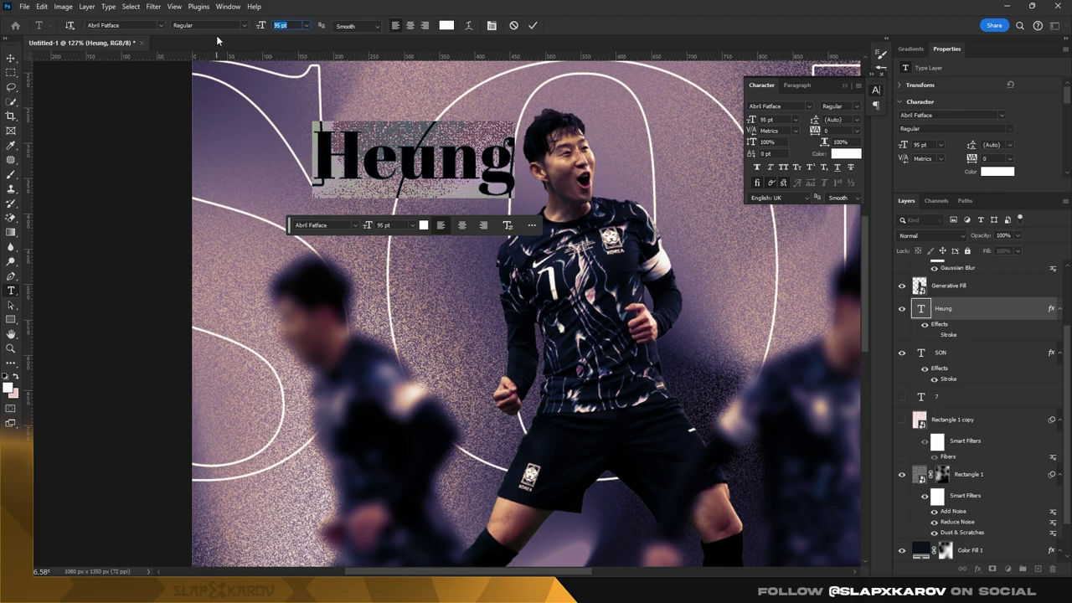
{"action": "type", "text": "85"}
{"action": "key", "text": "Return"}
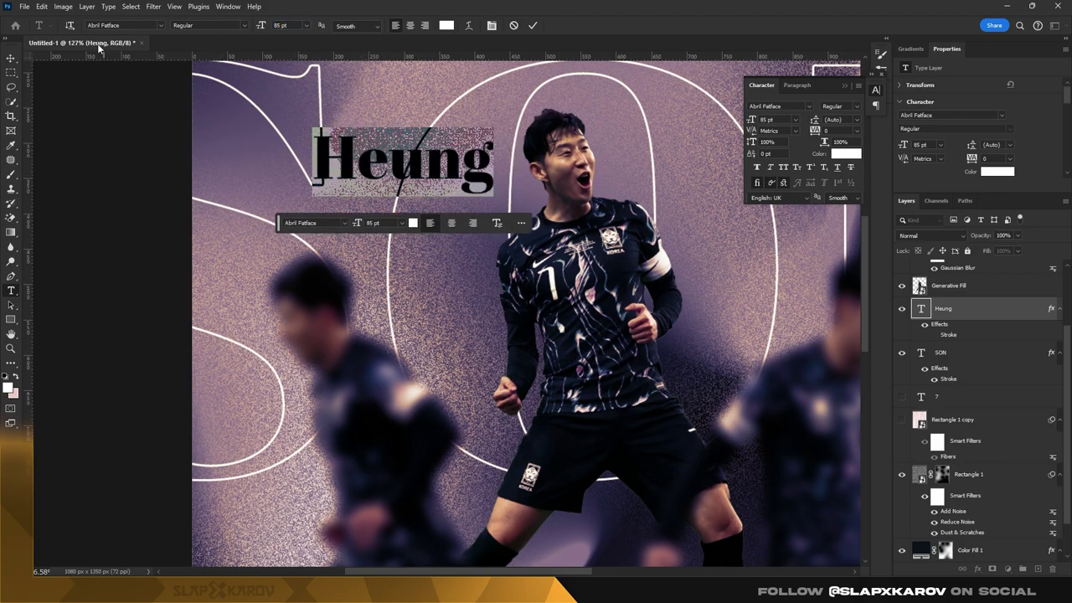
{"action": "left_click", "coordinate": [11, 58]}
{"action": "left_click_drag", "start_coordinate": [434, 158], "coordinate": [448, 164]}
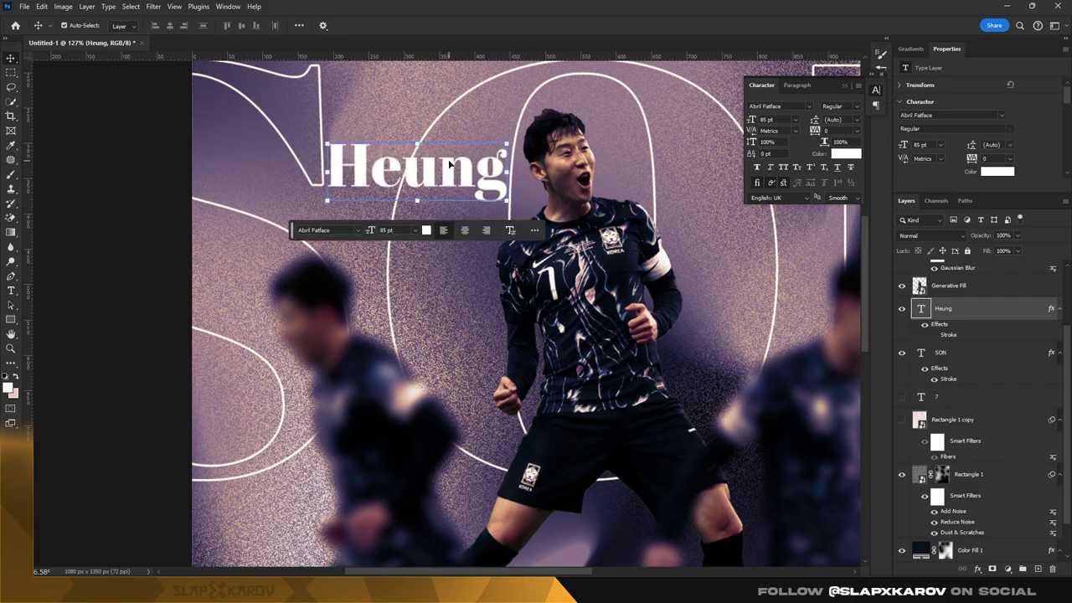
- Reduce Heung to 80 pt, nudge it, and duplicate it just below
{"action": "double_click", "coordinate": [924, 311]}
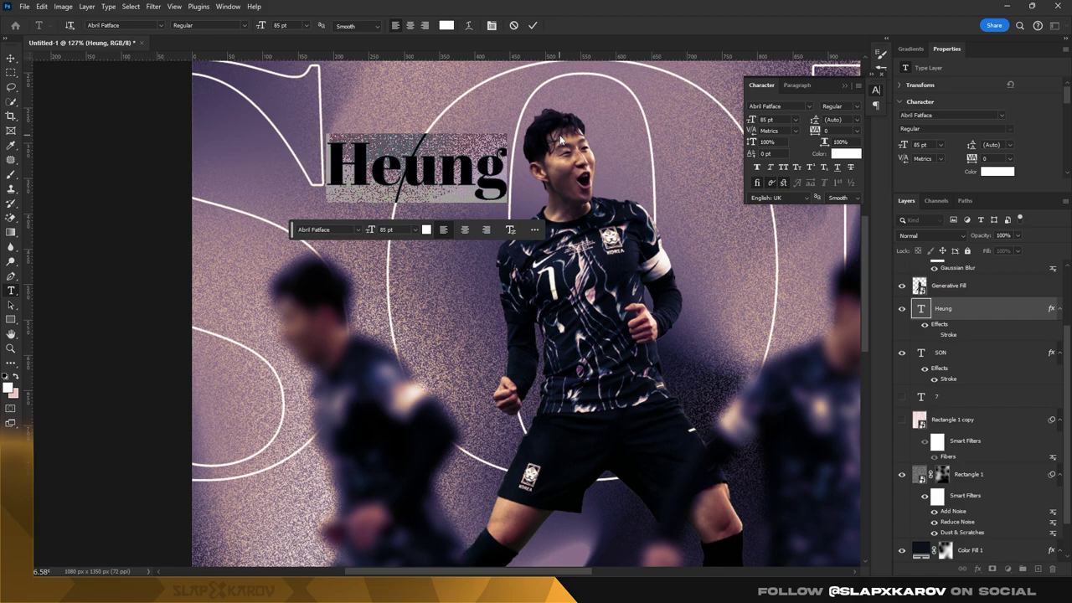
{"action": "left_click", "coordinate": [257, 27]}
{"action": "type", "text": "0"}
{"action": "key", "text": "Return"}
{"action": "left_click", "coordinate": [12, 58]}
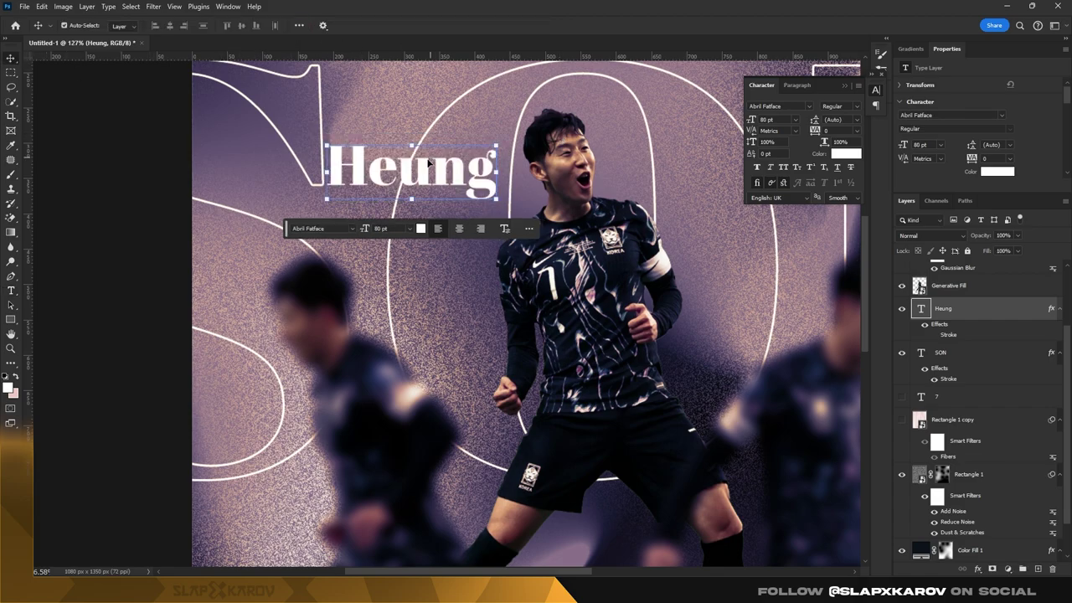
{"action": "left_click_drag", "start_coordinate": [424, 167], "coordinate": [430, 167]}
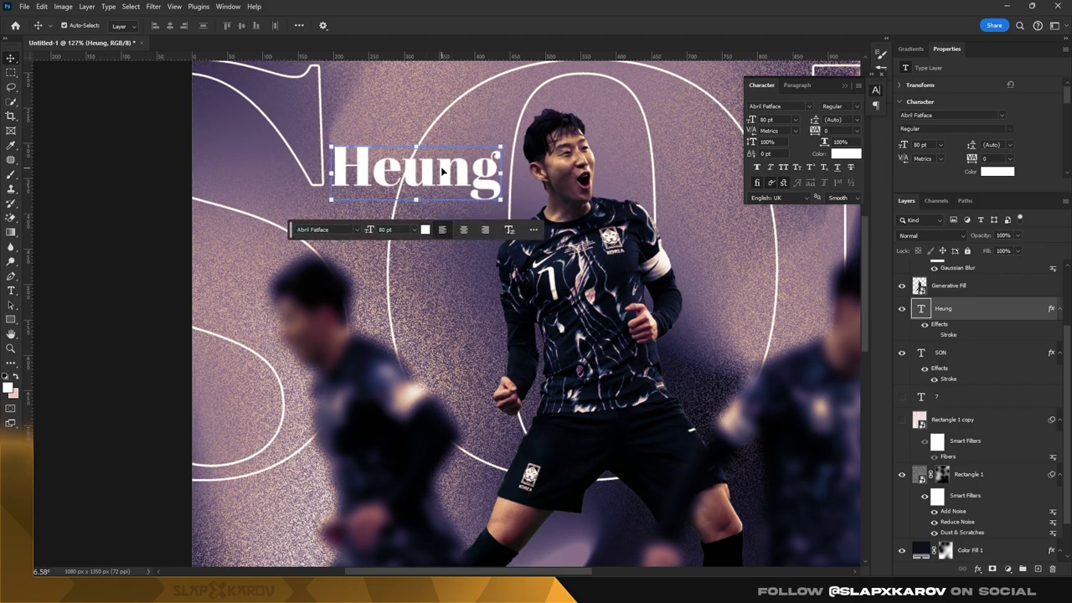
{"action": "left_click_drag", "start_coordinate": [441, 172], "coordinate": [435, 230]}
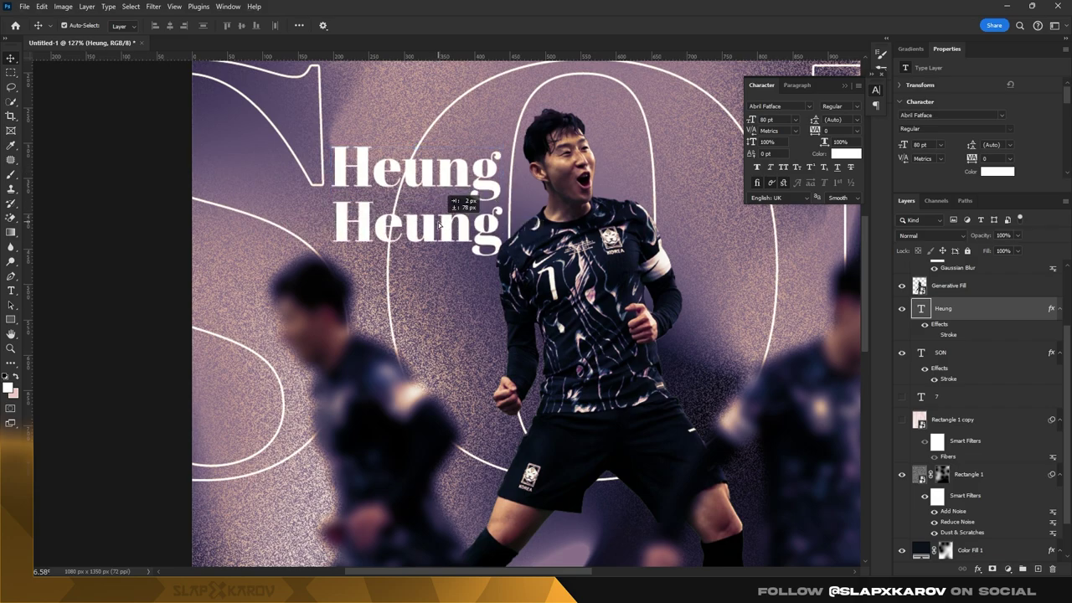
- Retype the duplicated Heung line as 'MIN'
{"action": "double_click", "coordinate": [922, 310]}
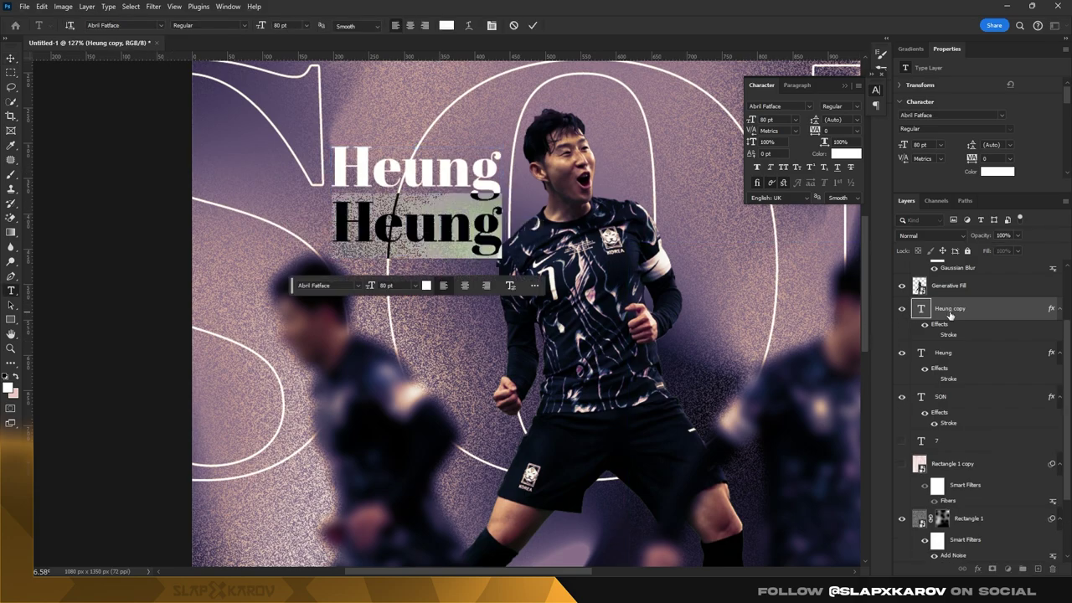
{"action": "type", "text": "M"}
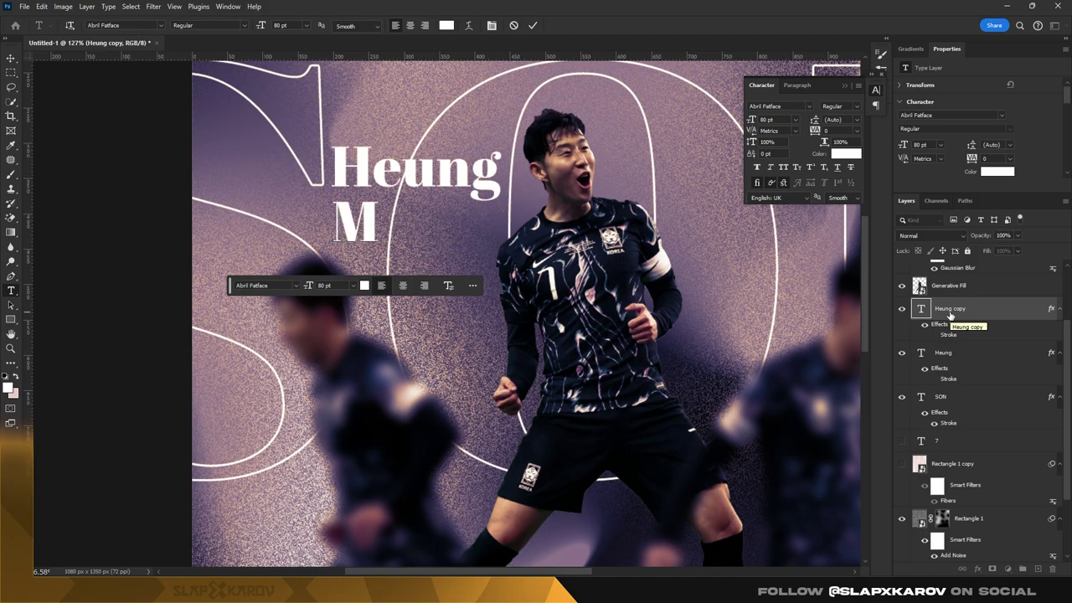
{"action": "type", "text": "IN"}
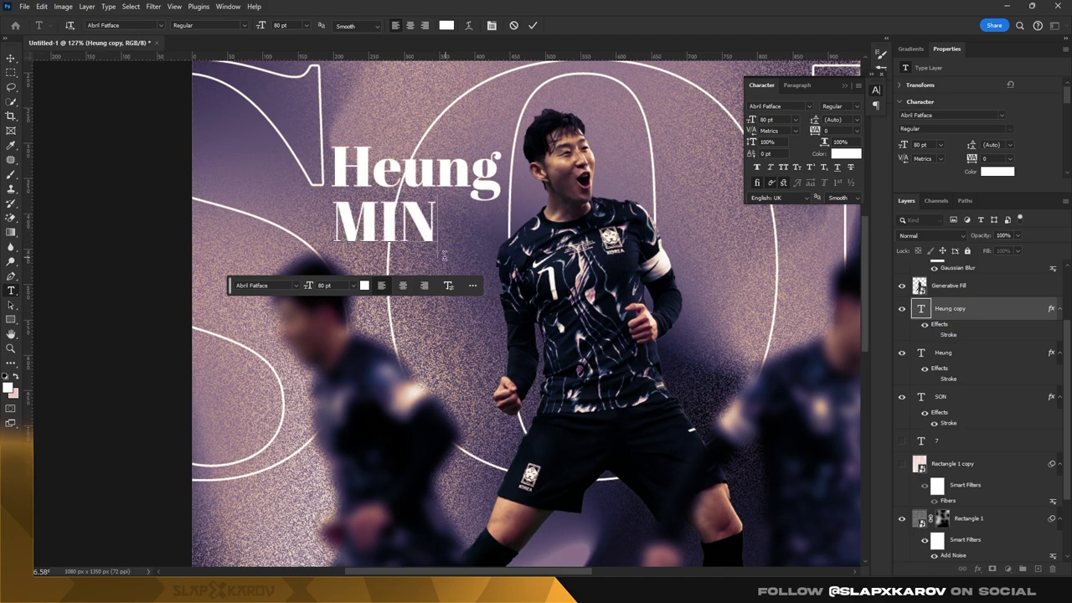
{"action": "key", "text": "BackSpace"}
{"action": "key", "text": "BackSpace"}
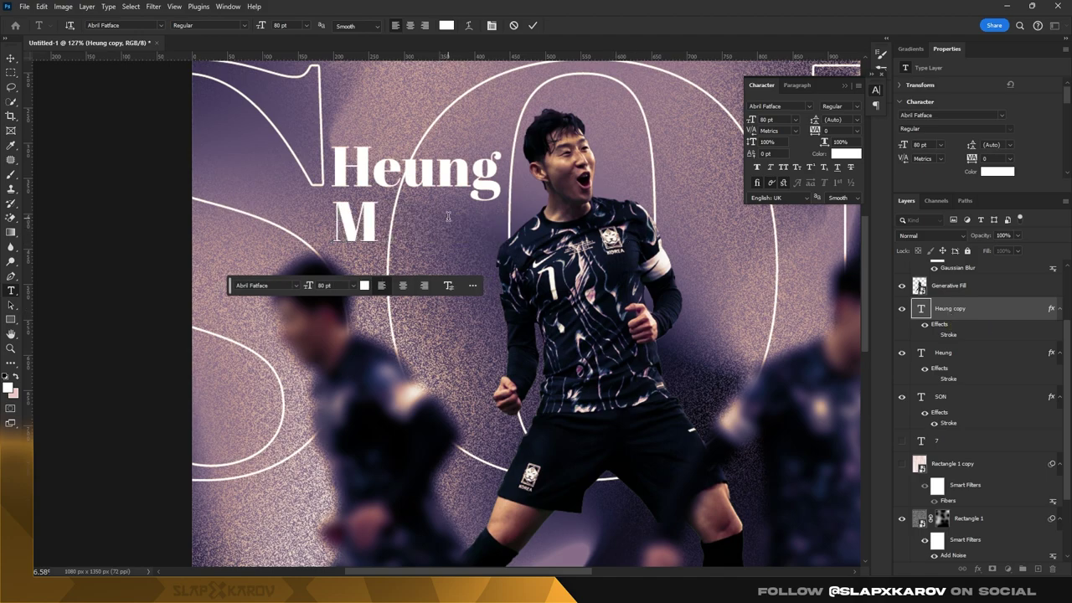
{"action": "type", "text": "in"}
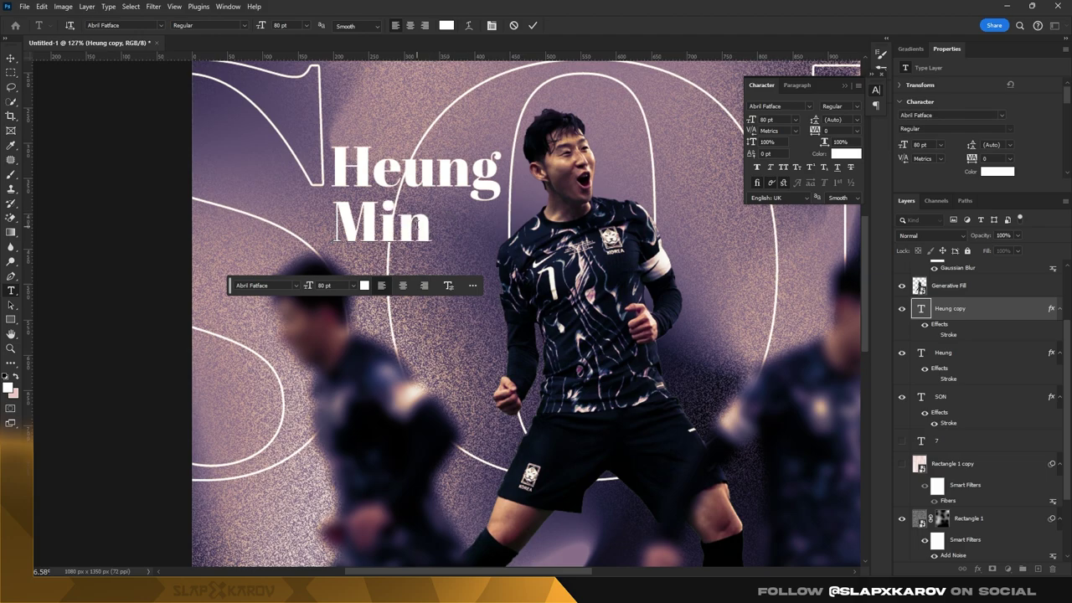
{"action": "key", "text": "BackSpace"}
{"action": "key", "text": "BackSpace"}
{"action": "type", "text": "IN"}
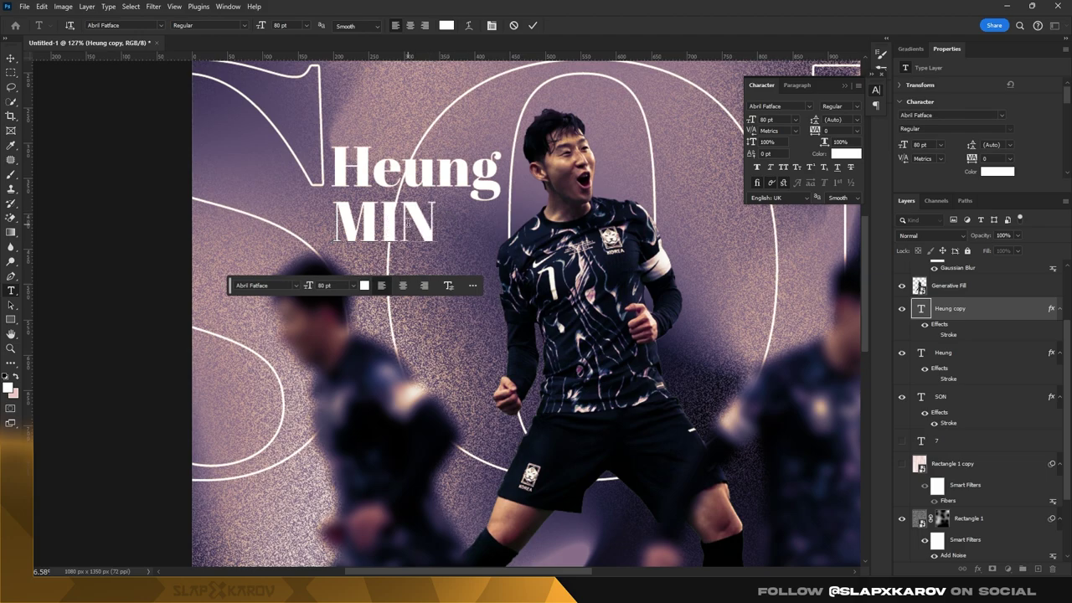
{"action": "key", "text": "ctrl+Return"}
- Shift MIN right to sit under Heung and zoom in on the name
{"action": "left_click", "coordinate": [11, 57]}
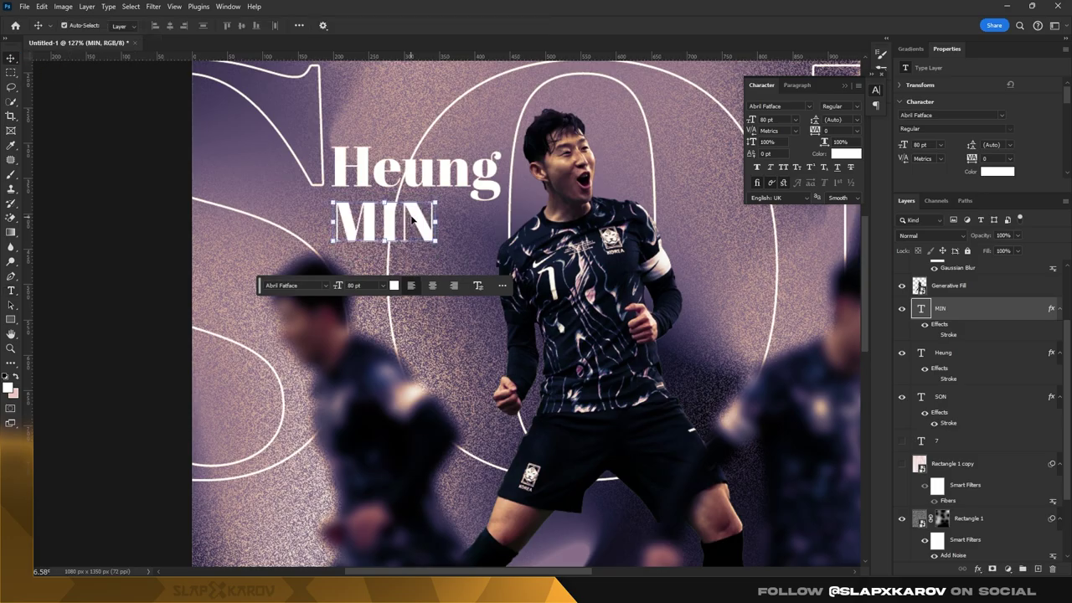
{"action": "left_click_drag", "start_coordinate": [411, 218], "coordinate": [433, 221]}
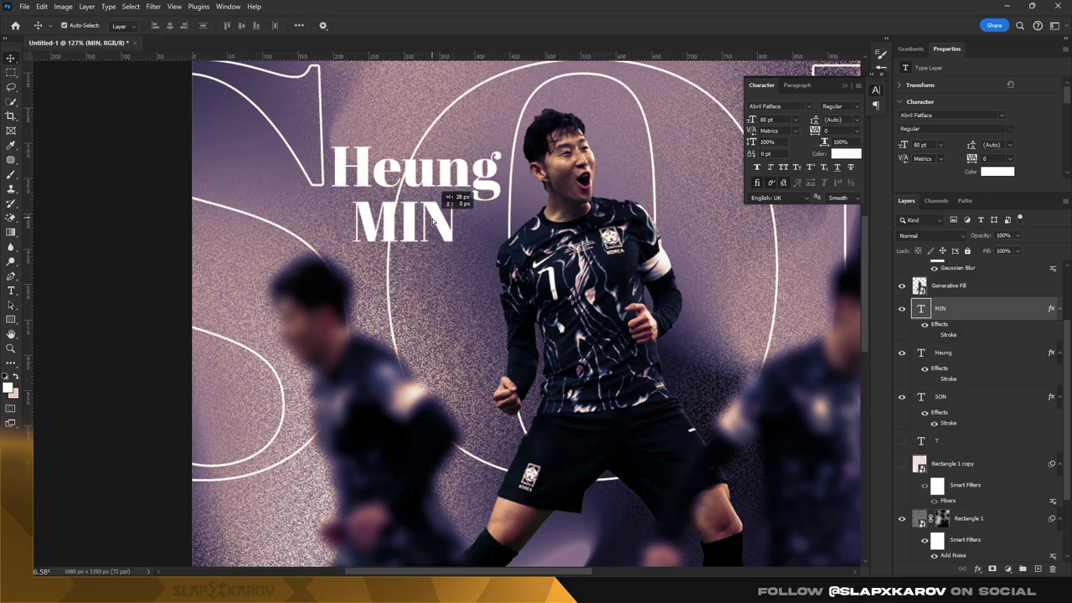
{"action": "key", "text": "z"}
{"action": "mouse_move", "coordinate": [433, 221]}
{"action": "left_mouse_down"}
{"action": "mouse_move", "coordinate": [448, 213]}
{"action": "mouse_move", "coordinate": [391, 225]}
{"action": "left_mouse_up"}
{"action": "key", "text": "v"}
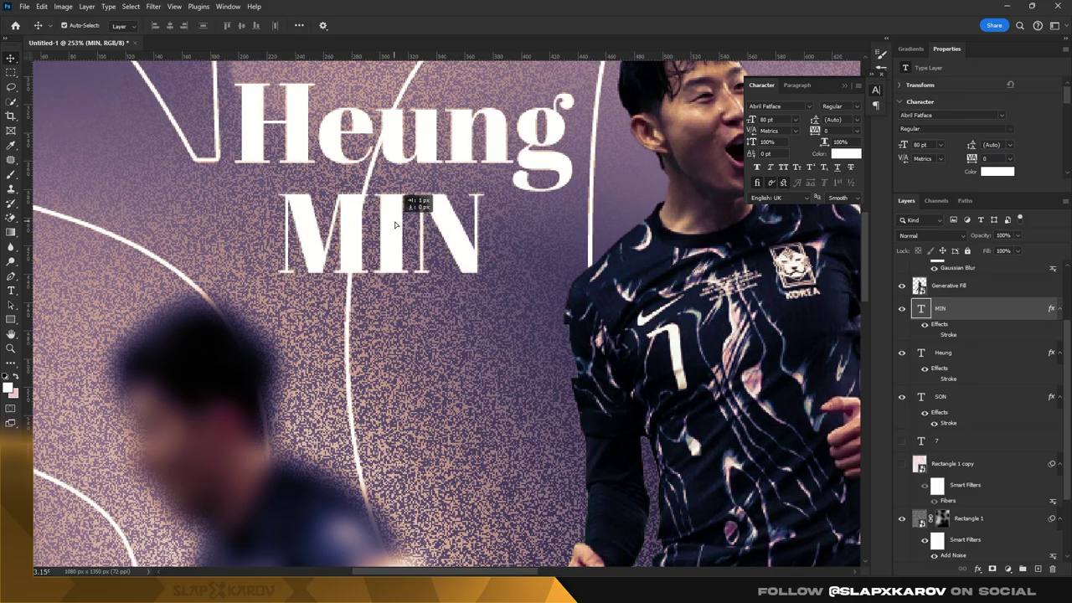
{"action": "left_click_drag", "start_coordinate": [391, 225], "coordinate": [417, 177]}
- Align MIN's horizontal centre with Heung, undoing the vertical alignment
{"action": "key", "text": "z"}
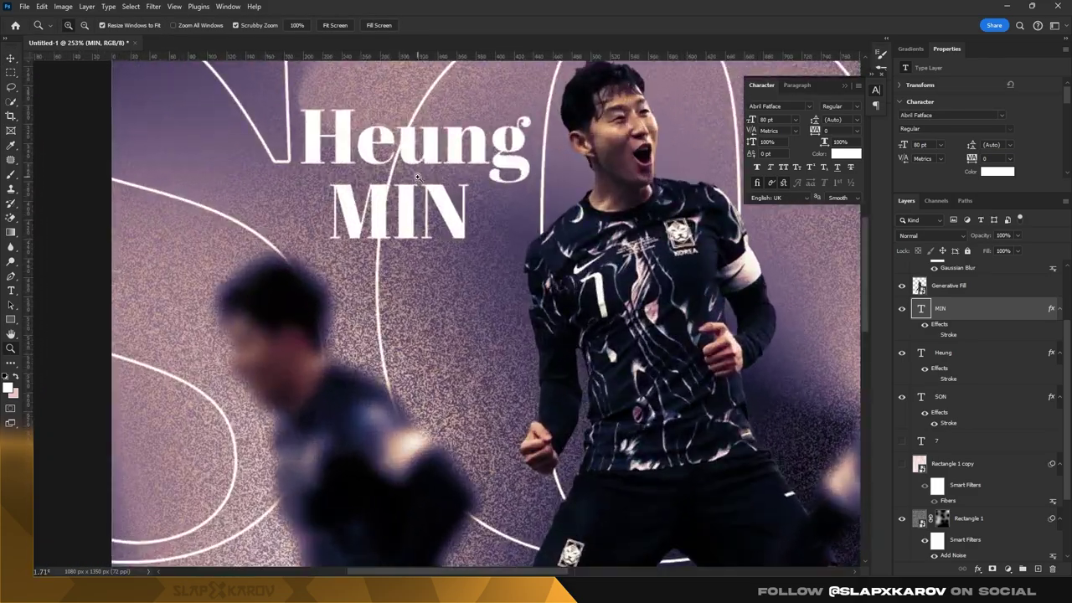
{"action": "left_click", "coordinate": [417, 177]}
{"action": "key", "text": "v"}
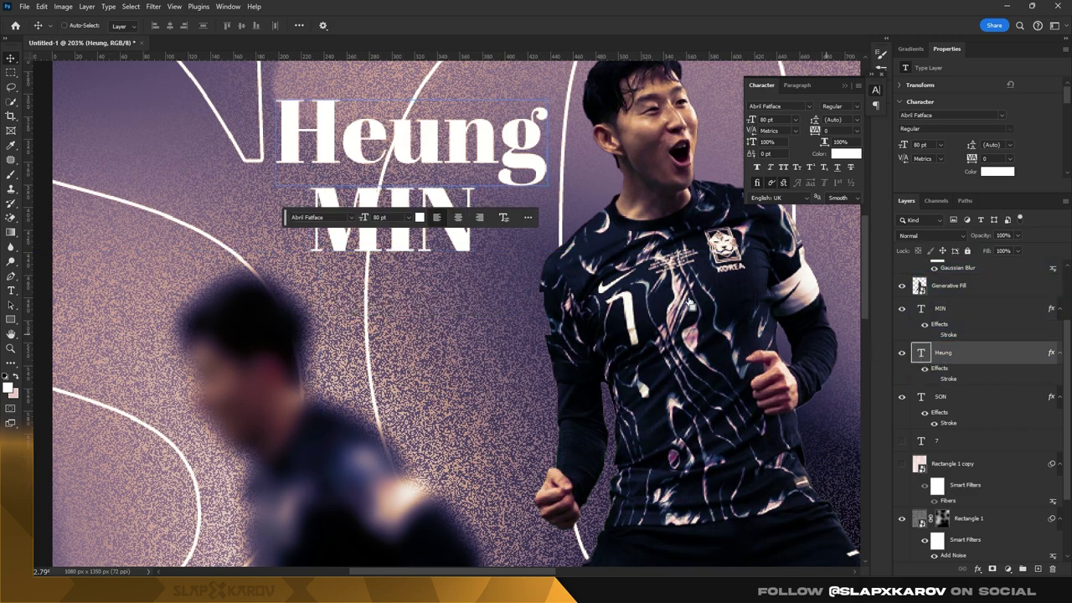
{"action": "left_click", "coordinate": [921, 353], "text": "ctrl"}
{"action": "left_click", "coordinate": [169, 26]}
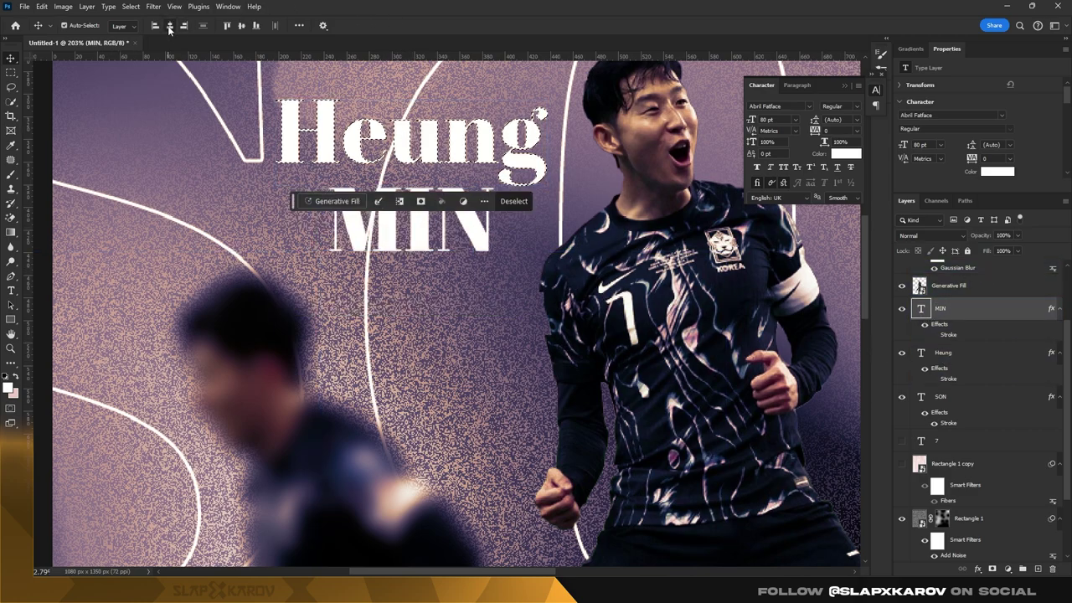
{"action": "left_click", "coordinate": [243, 26]}
{"action": "key", "text": "ctrl+z"}
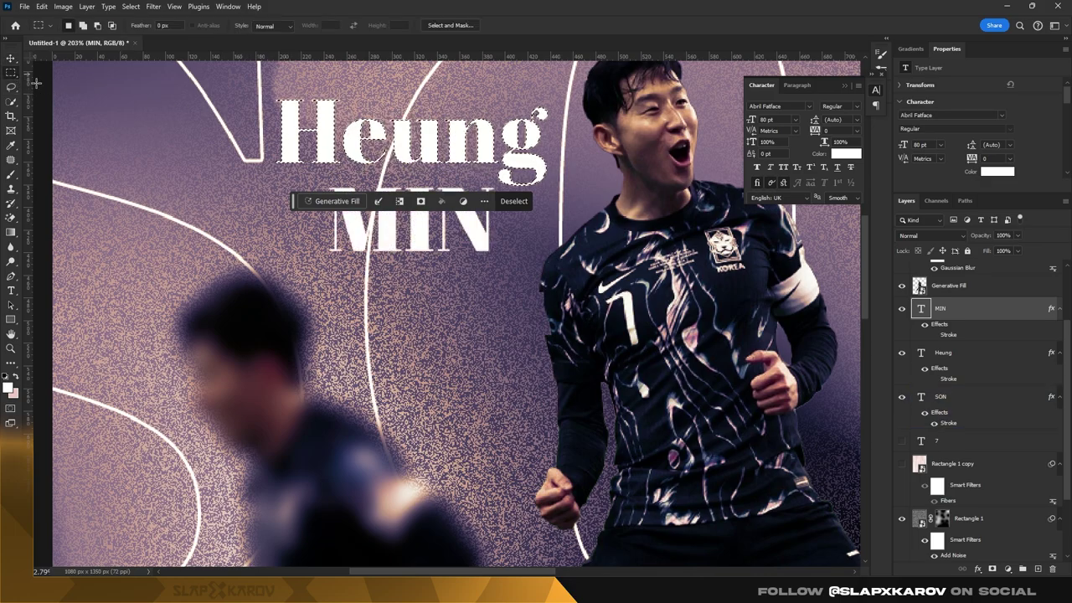
{"action": "key", "text": "ctrl+d"}
- Zoom in on MIN, select its letters for editing, then commit
{"action": "key", "text": "z"}
{"action": "left_click_drag", "start_coordinate": [420, 145], "coordinate": [452, 146]}
{"action": "key", "text": "v"}
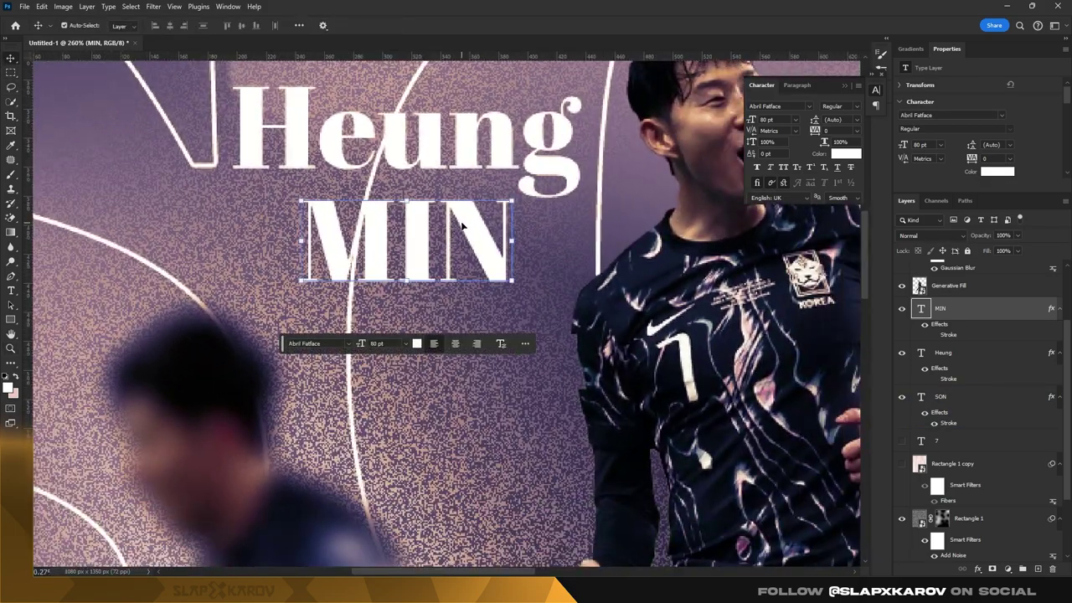
{"action": "double_click", "coordinate": [461, 220]}
{"action": "left_click_drag", "start_coordinate": [521, 238], "coordinate": [269, 235]}
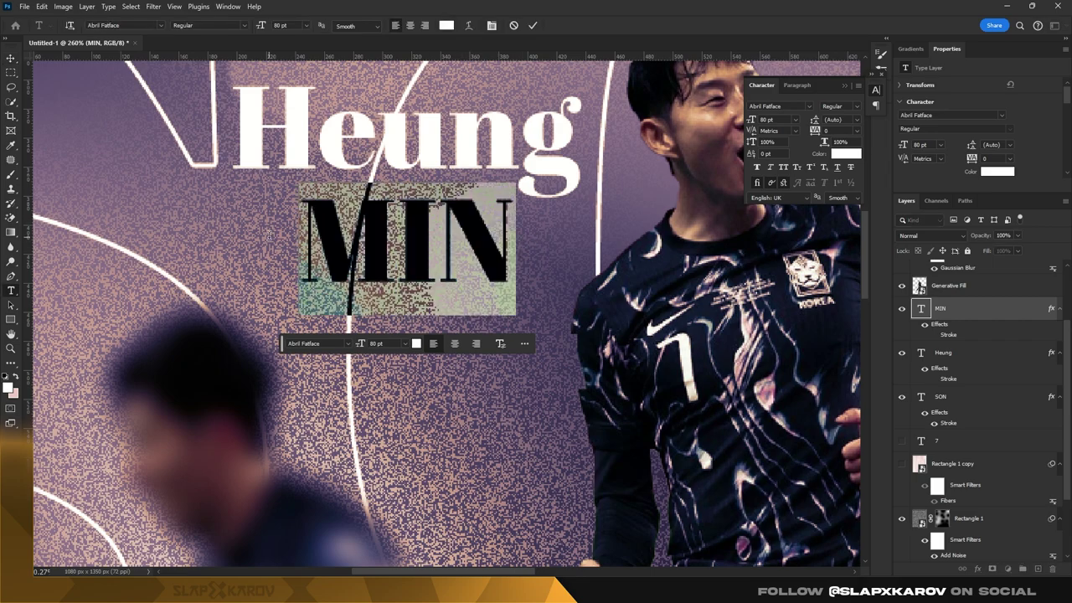
{"action": "left_click", "coordinate": [8, 58]}
- Add a layer mask to the SON text layer and pick a hard round brush
{"action": "left_click_drag", "start_coordinate": [941, 397], "coordinate": [993, 569]}
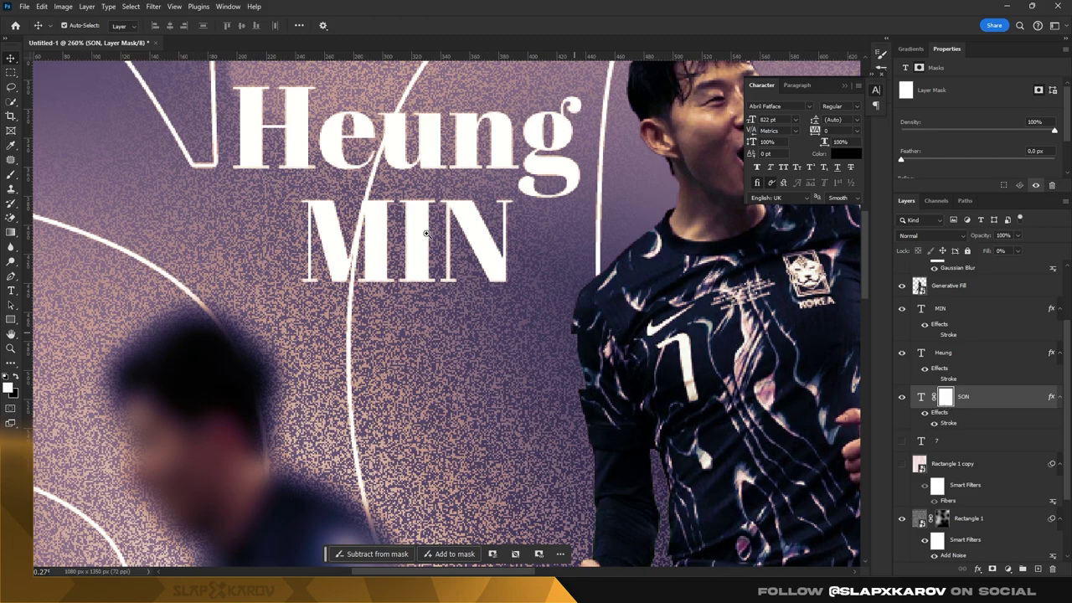
{"action": "scroll", "coordinate": [427, 235], "scroll_direction": "down", "scroll_amount": 3}
{"action": "scroll", "coordinate": [426, 235], "scroll_direction": "up", "scroll_amount": 2}
{"action": "key", "text": "b"}
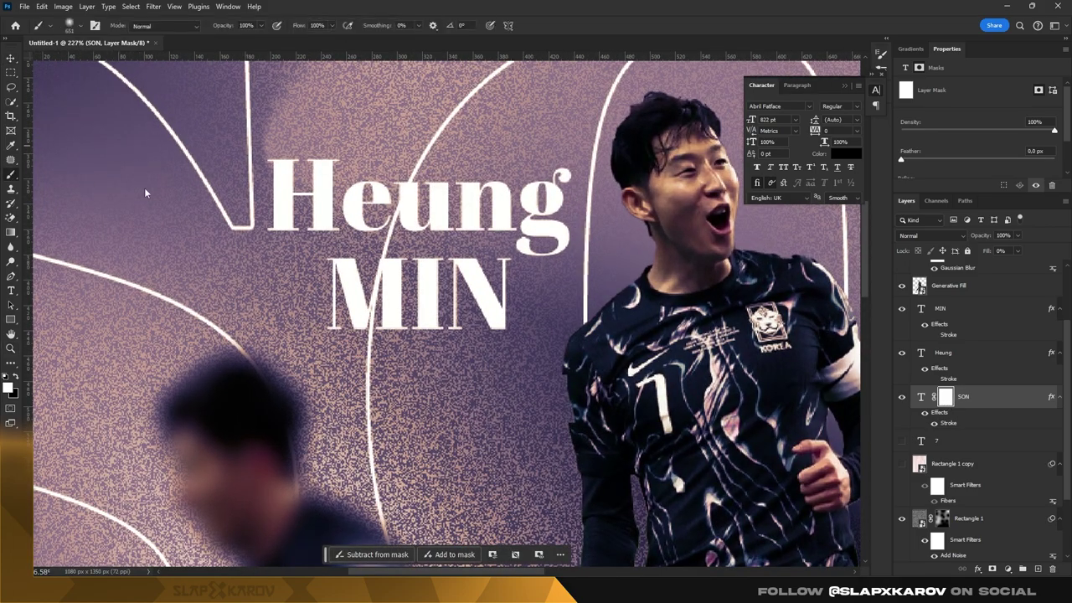
{"action": "right_click", "coordinate": [490, 191]}
{"action": "left_click", "coordinate": [586, 329]}
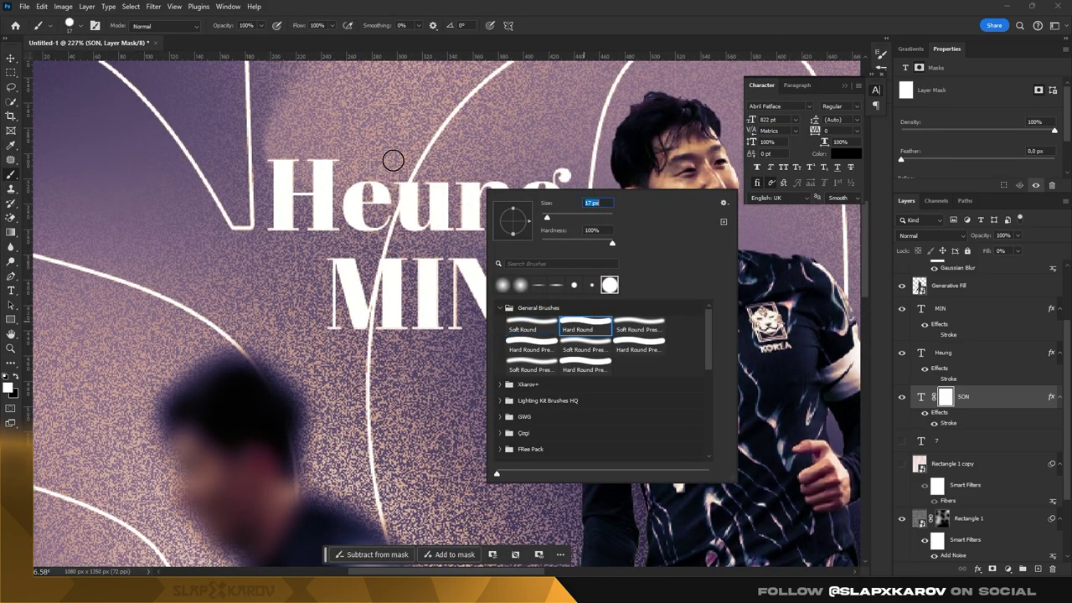
{"action": "key", "text": "Return"}
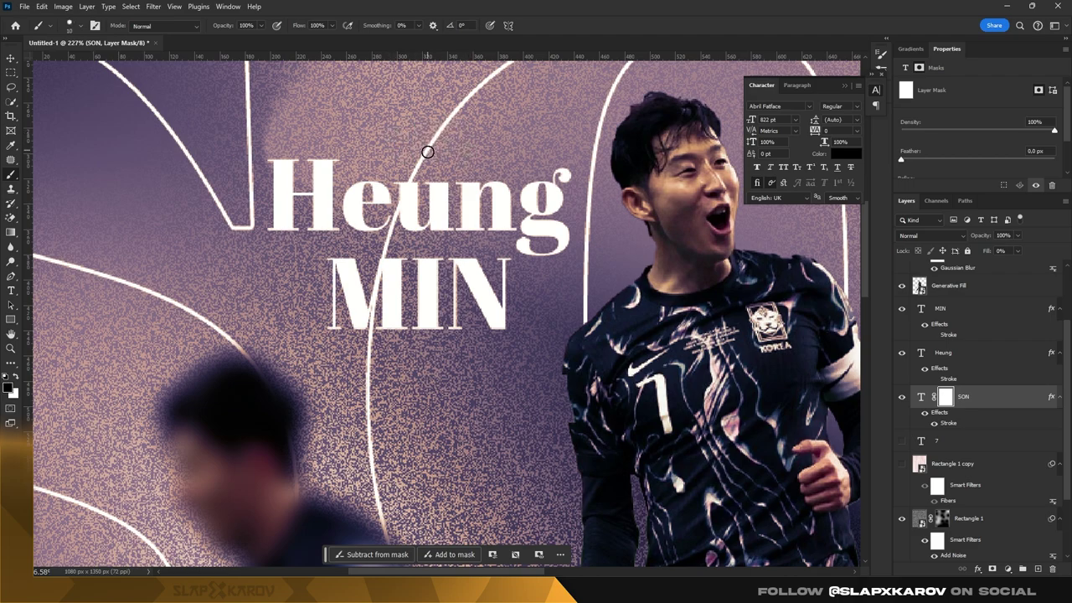
- Duplicate SON, convert the copy to a Smart Object, and add a mask
{"action": "key", "text": "ctrl+j"}
{"action": "right_click", "coordinate": [988, 400]}
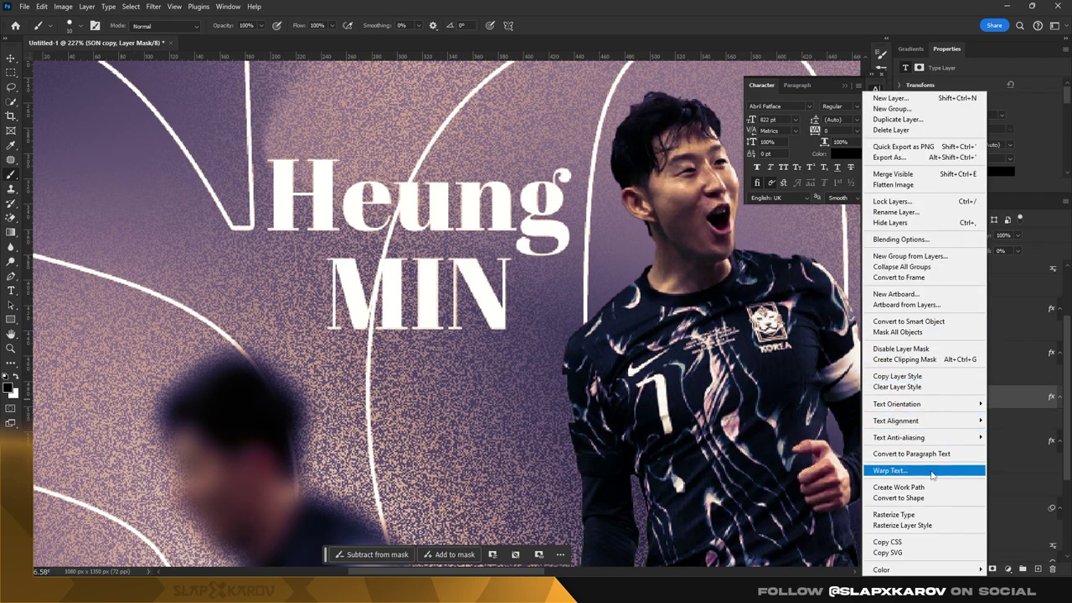
{"action": "left_click", "coordinate": [909, 321]}
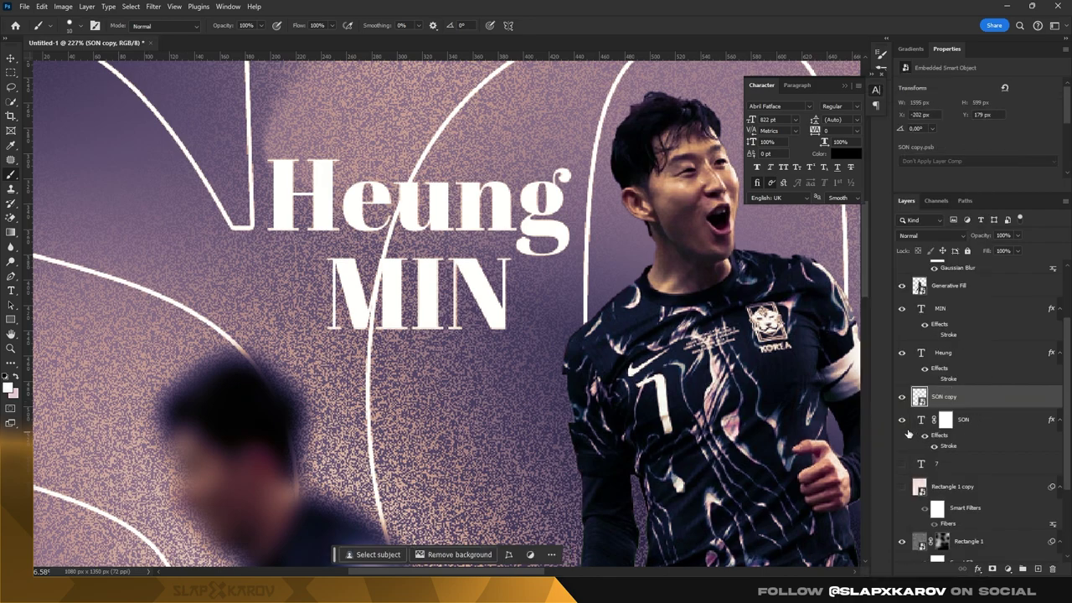
{"action": "left_click", "coordinate": [992, 569]}
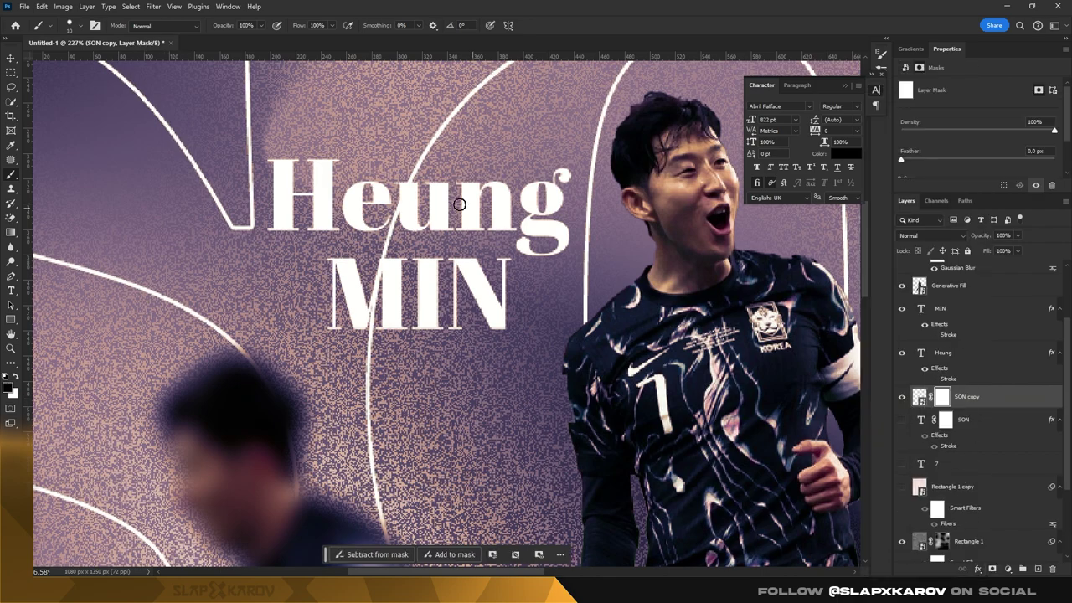
- Paint out the SON outline where it crosses the Heung MIN name
{"action": "right_click", "coordinate": [285, 158], "text": "alt"}
{"action": "right_click", "coordinate": [366, 344], "text": "alt"}
{"action": "left_click_drag", "start_coordinate": [369, 348], "coordinate": [412, 184]}
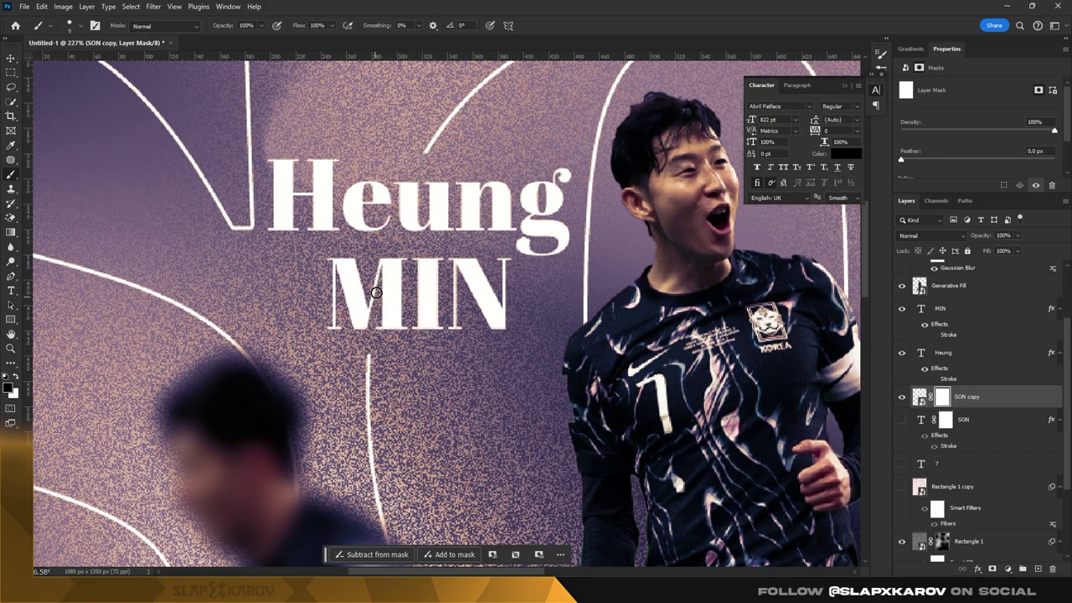
{"action": "key", "text": "z"}
{"action": "left_click", "coordinate": [413, 194], "text": "alt"}
{"action": "mouse_move", "coordinate": [413, 195]}
{"action": "left_mouse_down"}
{"action": "mouse_move", "coordinate": [460, 265]}
{"action": "mouse_move", "coordinate": [466, 217]}
{"action": "mouse_move", "coordinate": [433, 255]}
{"action": "left_mouse_up"}
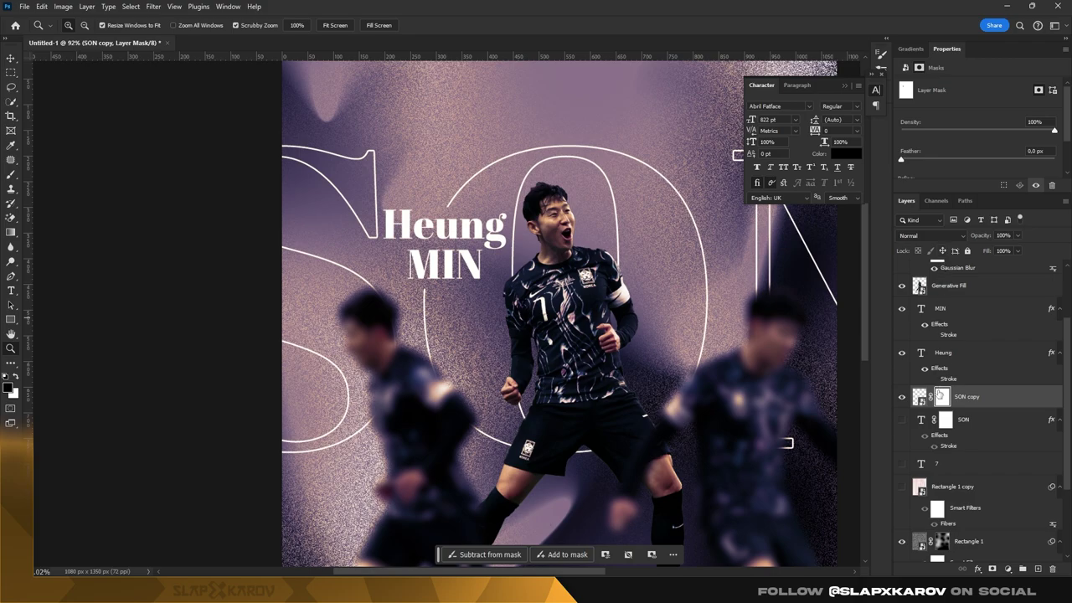
- Try blend modes on the MIN text layer, starting from Linear Dodge (Add), ending on Overlay
{"action": "left_click", "coordinate": [944, 311]}
{"action": "left_click", "coordinate": [930, 235]}
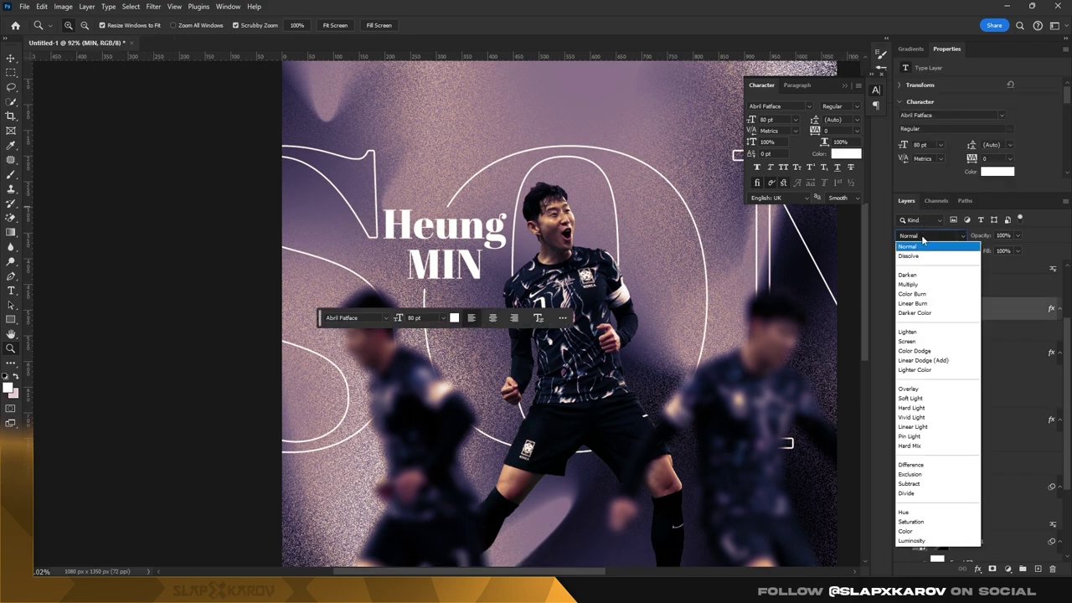
{"action": "left_click", "coordinate": [924, 360]}
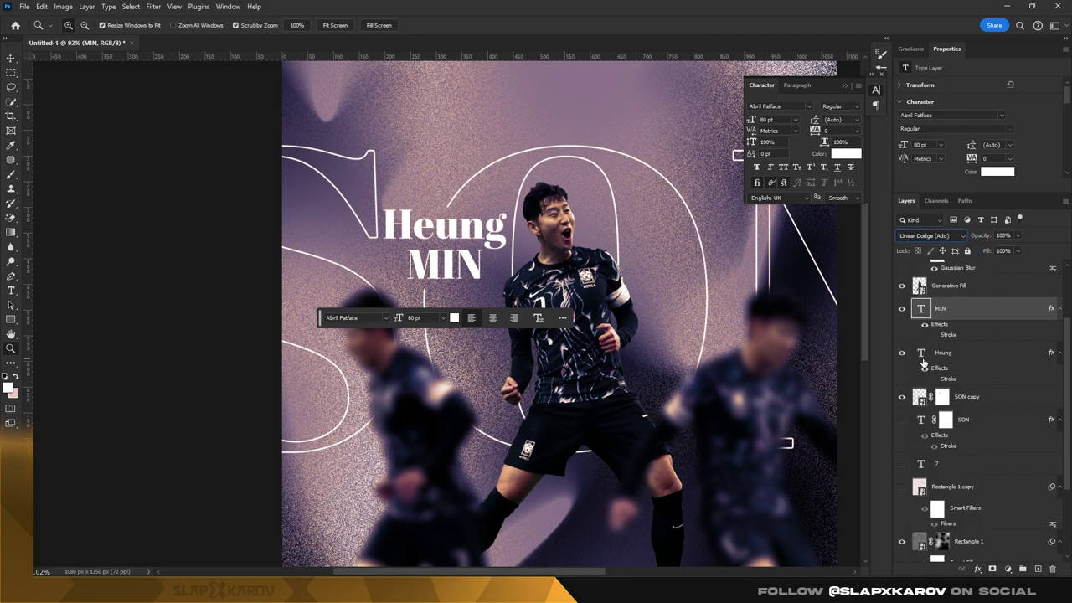
{"action": "key", "text": "Down"}
{"action": "key", "text": "Down"}
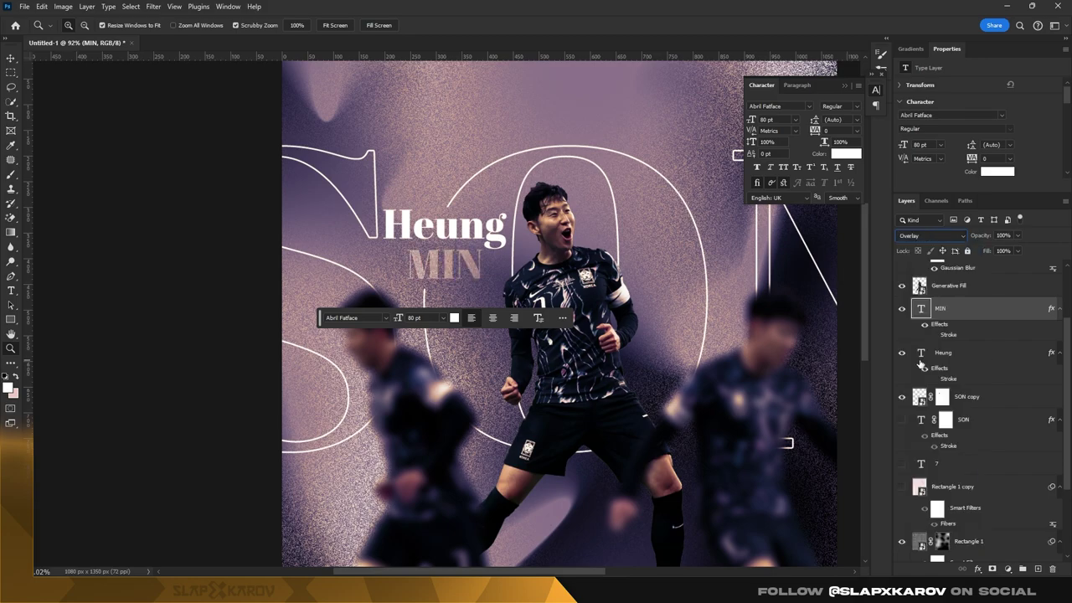
{"action": "key", "text": "Down"}
{"action": "key", "text": "Up"}
{"action": "key", "text": "Up"}
{"action": "key", "text": "Down"}
{"action": "key", "text": "Down"}
{"action": "key", "text": "Down"}
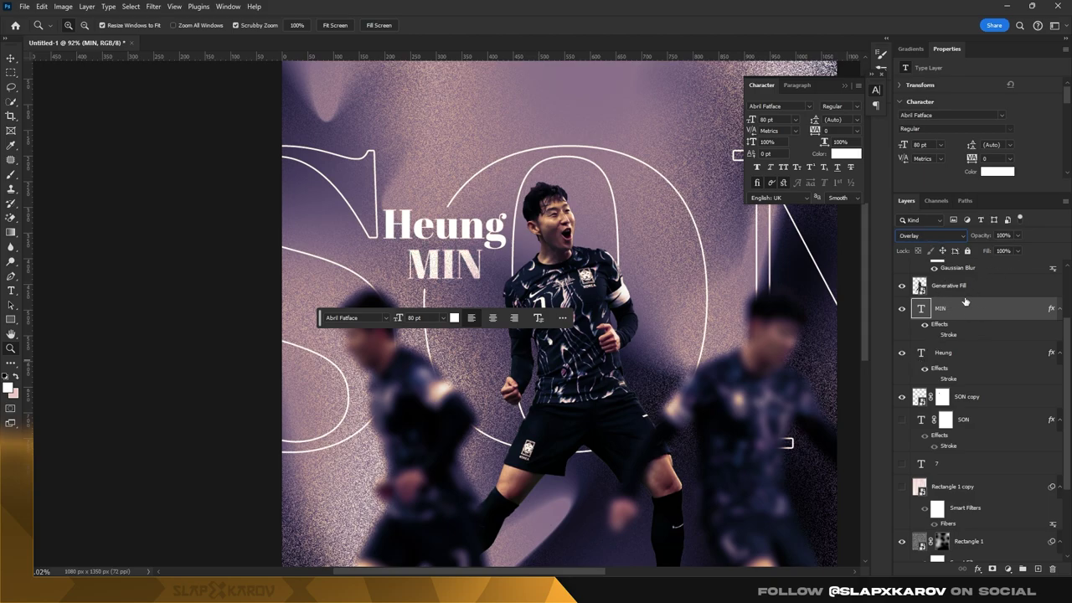
- Give the Heung layer Soft Light blending and delete the duplicate Heung copy layer
{"action": "left_click", "coordinate": [951, 356]}
{"action": "left_click", "coordinate": [930, 236]}
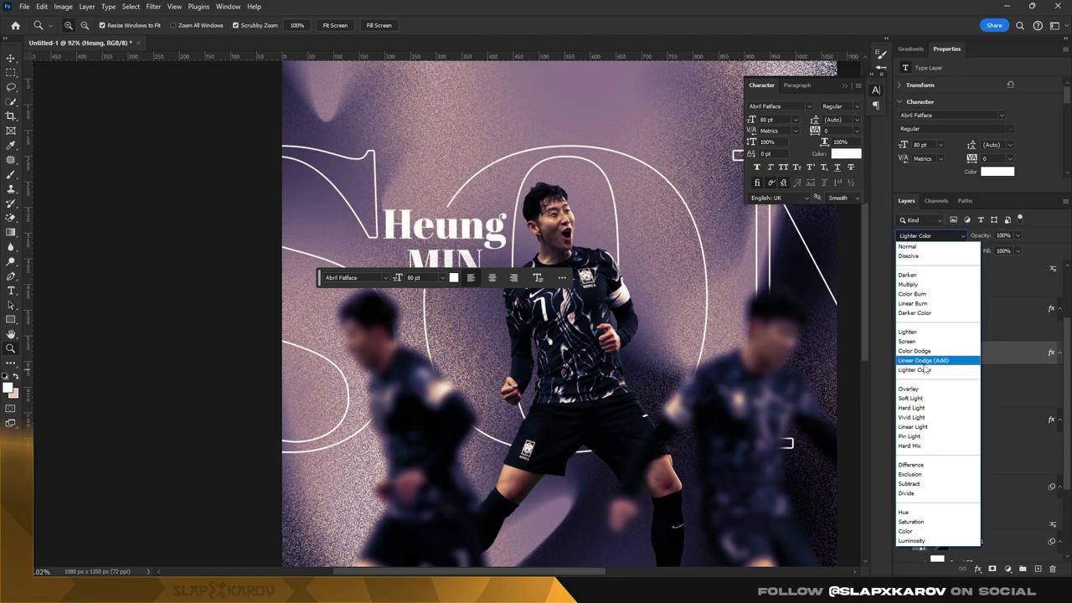
{"action": "left_click", "coordinate": [925, 399]}
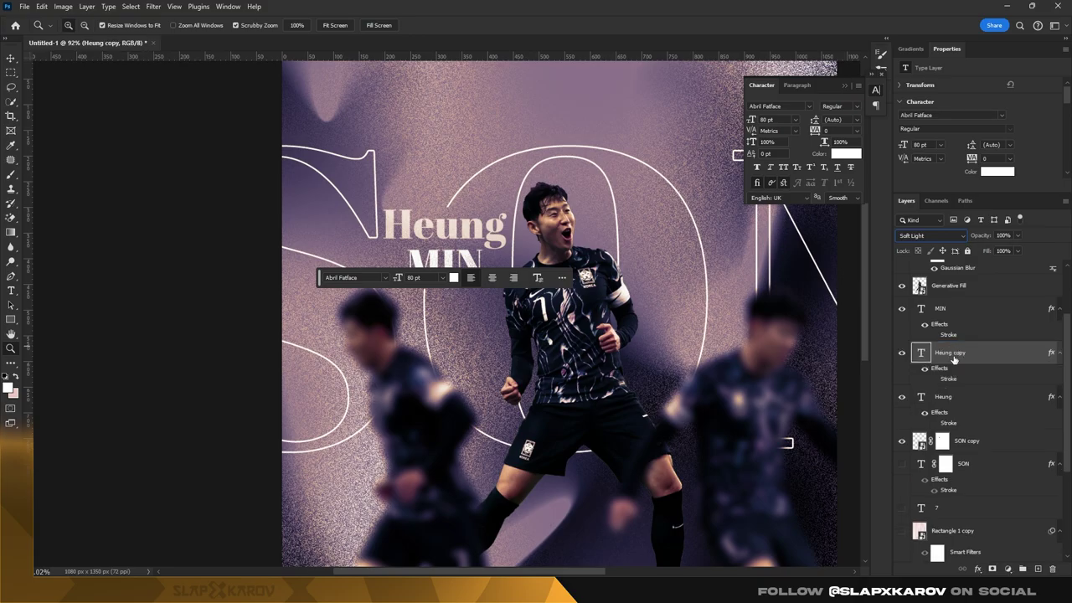
{"action": "key", "text": "Delete"}
- Compare the name with Heung hidden and shown, then set Heung to Overlay
{"action": "left_click_drag", "start_coordinate": [465, 233], "coordinate": [519, 245]}
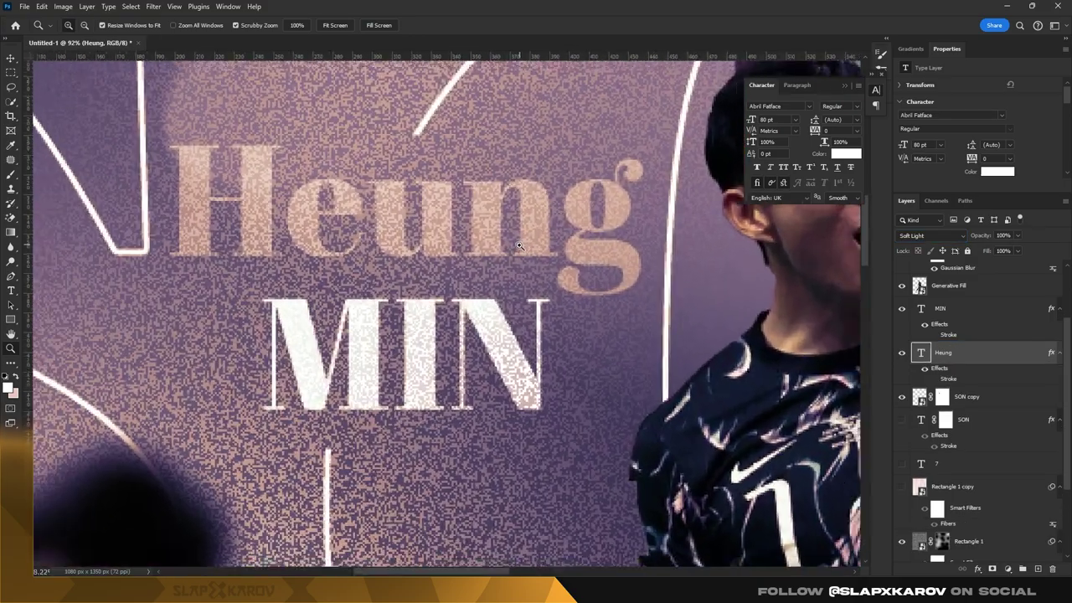
{"action": "left_click", "coordinate": [519, 246], "text": "alt"}
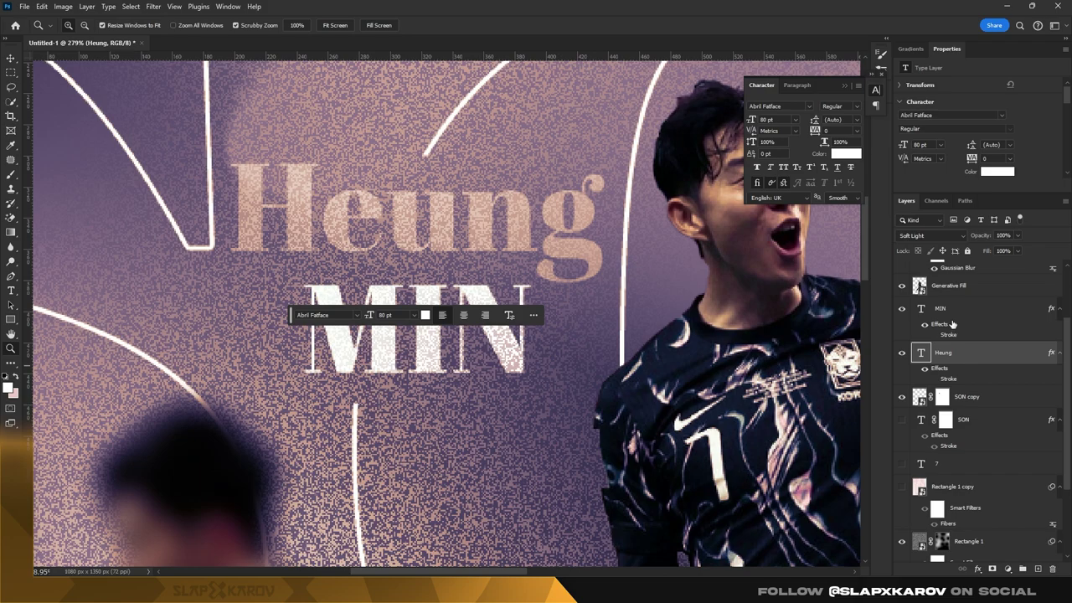
{"action": "left_click", "coordinate": [904, 354]}
{"action": "left_click", "coordinate": [903, 354]}
{"action": "left_click", "coordinate": [931, 235]}
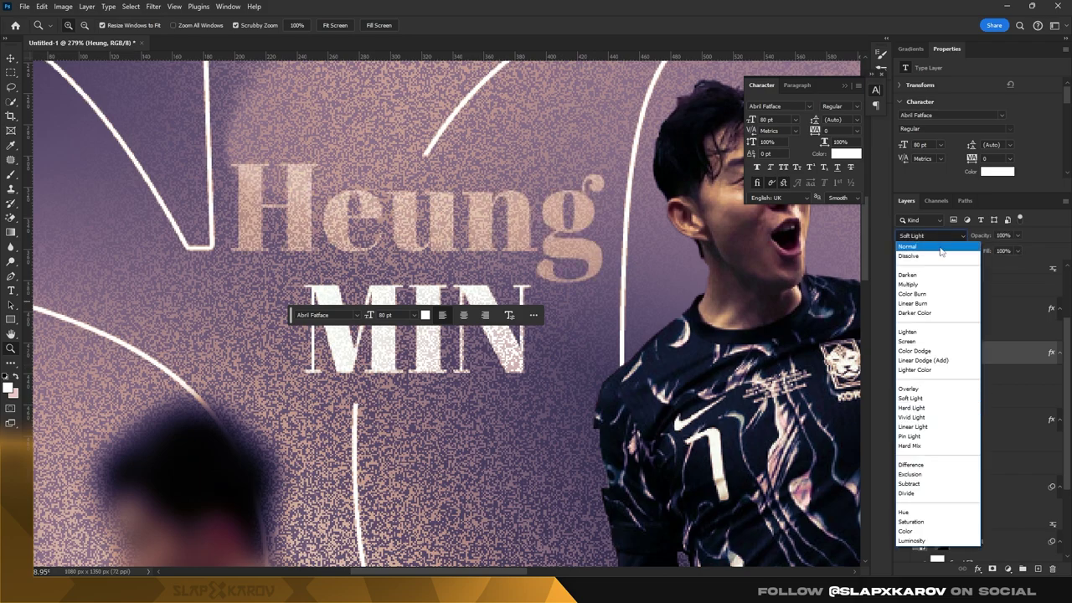
{"action": "left_click", "coordinate": [932, 390]}
{"action": "mouse_move", "coordinate": [527, 224]}
{"action": "left_mouse_down"}
{"action": "mouse_move", "coordinate": [590, 214]}
{"action": "mouse_move", "coordinate": [578, 235]}
{"action": "left_mouse_up"}
- Apply the Camera Raw filter to the Generative Fill player layer, zooming into the preview
{"action": "key", "text": "v"}
{"action": "left_click", "coordinate": [583, 260]}
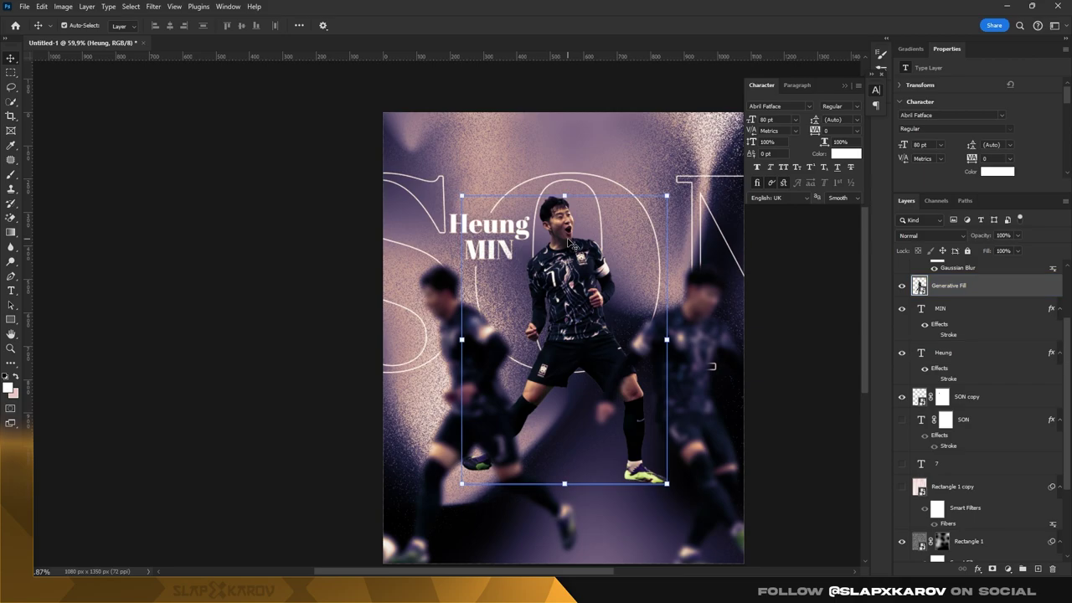
{"action": "left_click", "coordinate": [153, 6]}
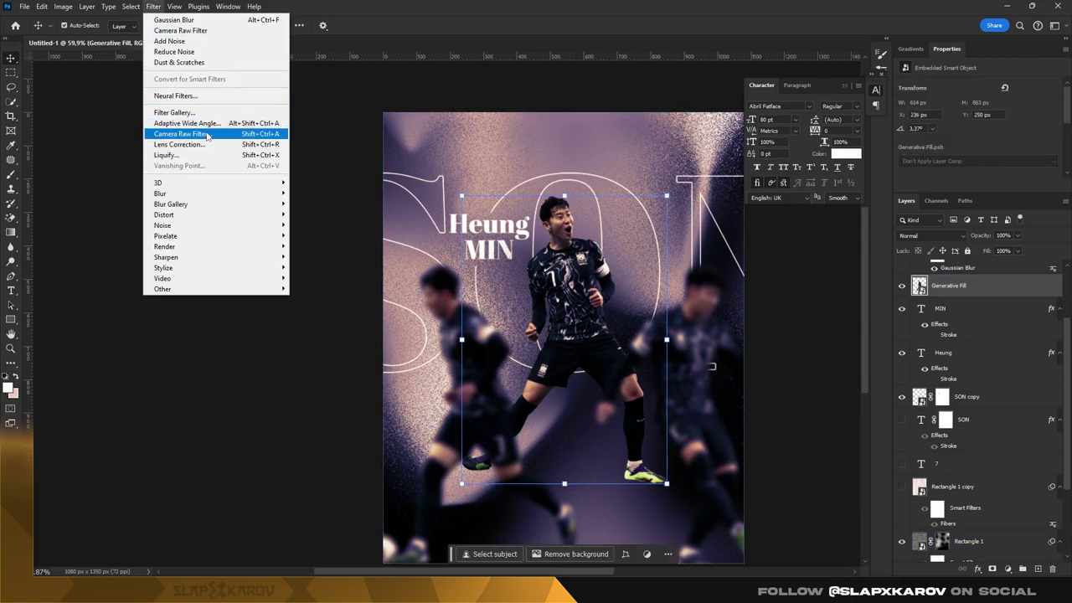
{"action": "left_click", "coordinate": [239, 151]}
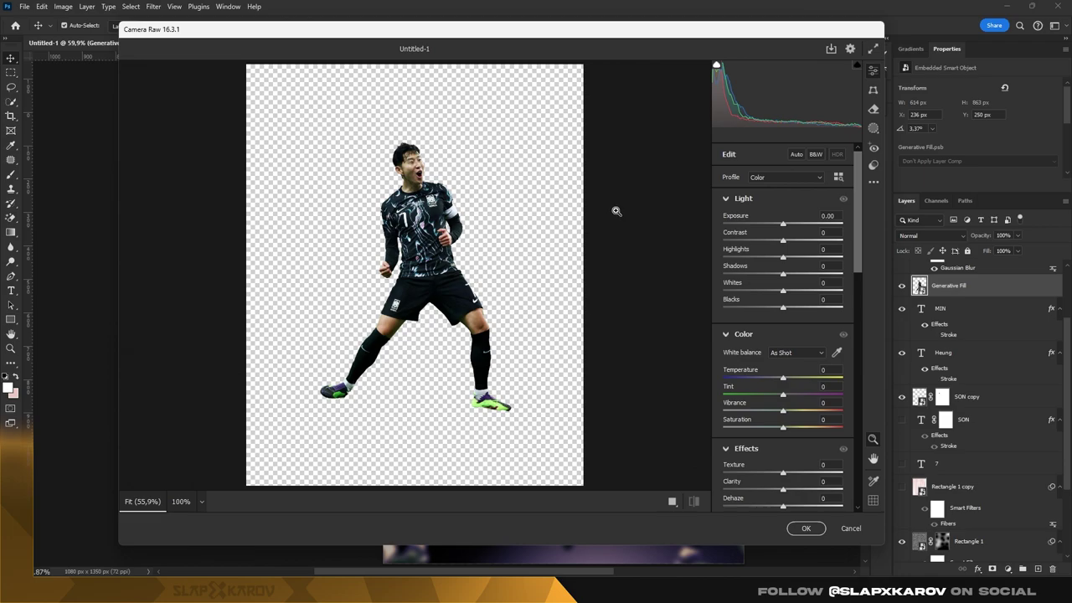
{"action": "left_click", "coordinate": [618, 212]}
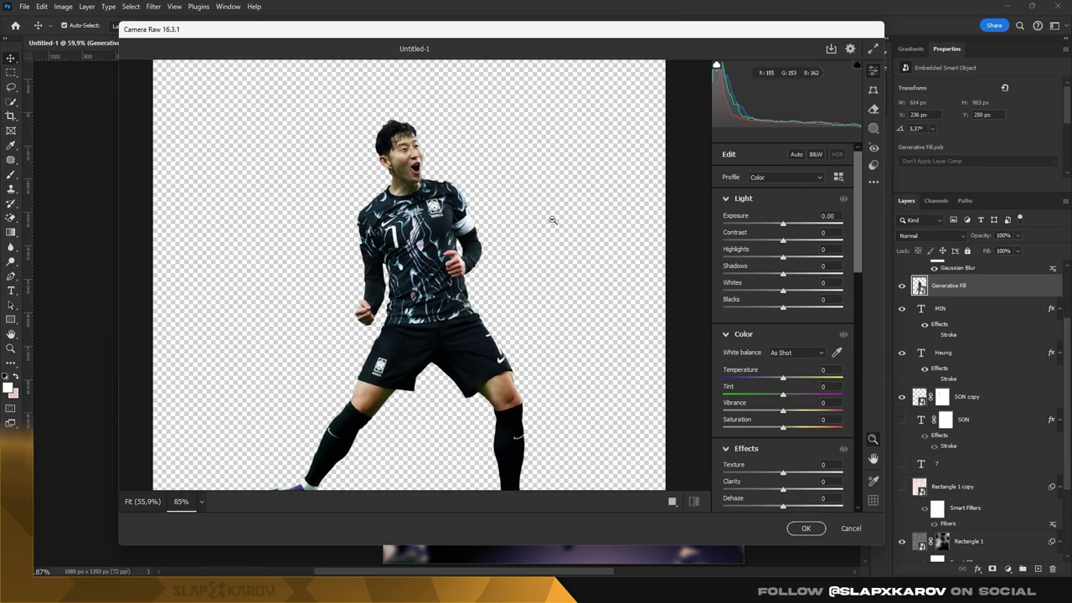
{"action": "left_click", "coordinate": [552, 220]}
- Set exposure -0.30, Texture +29, Clarity +6, Sharpening 40 and noise reduction, then apply
{"action": "mouse_move", "coordinate": [790, 224]}
{"action": "left_mouse_down"}
{"action": "mouse_move", "coordinate": [780, 225]}
{"action": "mouse_move", "coordinate": [783, 261]}
{"action": "mouse_move", "coordinate": [797, 292]}
{"action": "mouse_move", "coordinate": [771, 308]}
{"action": "left_mouse_up"}
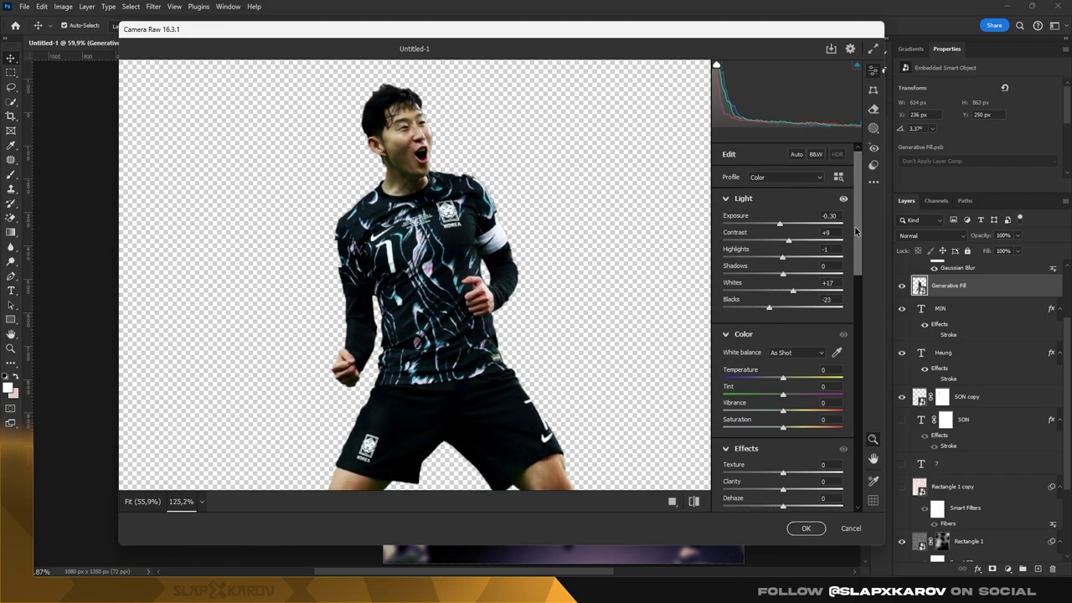
{"action": "left_click_drag", "start_coordinate": [856, 232], "coordinate": [856, 316]}
{"action": "mouse_move", "coordinate": [784, 234]}
{"action": "left_mouse_down"}
{"action": "mouse_move", "coordinate": [802, 234]}
{"action": "mouse_move", "coordinate": [790, 271]}
{"action": "left_mouse_up"}
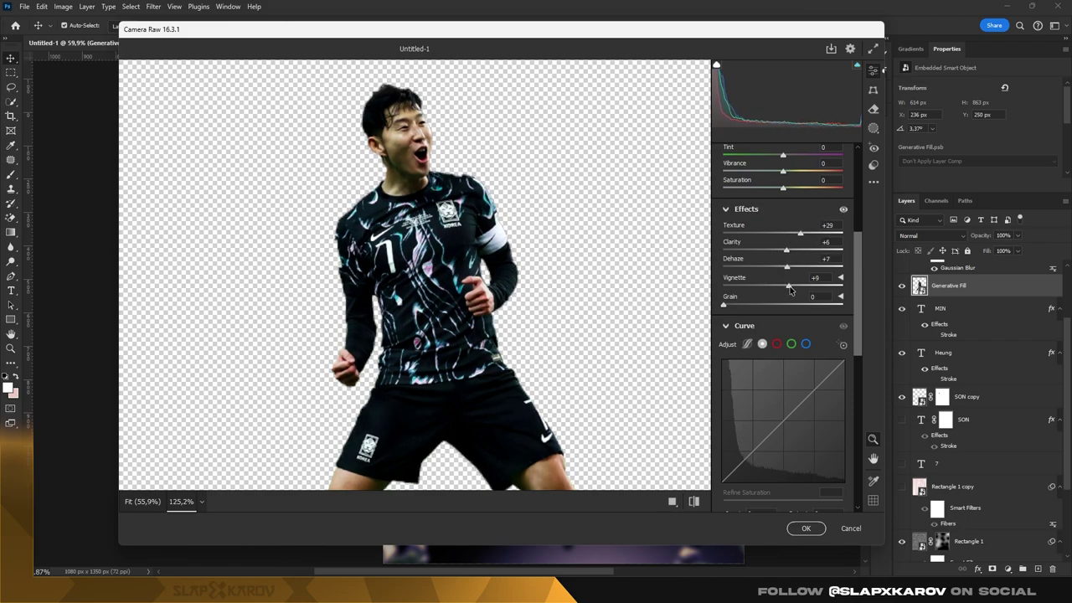
{"action": "left_click_drag", "start_coordinate": [855, 239], "coordinate": [855, 354]}
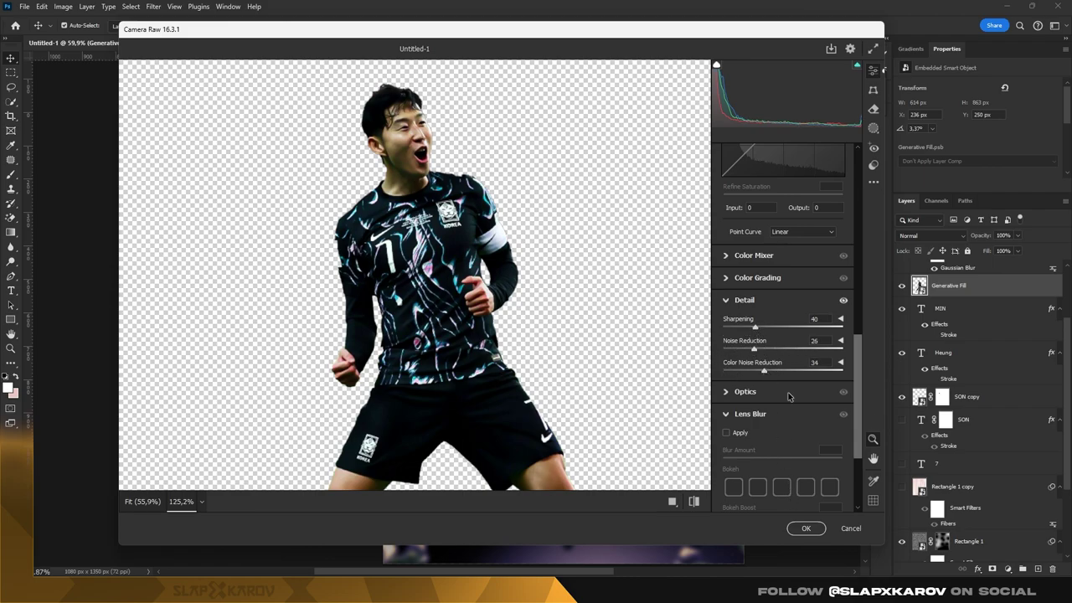
{"action": "left_click_drag", "start_coordinate": [853, 379], "coordinate": [855, 444]}
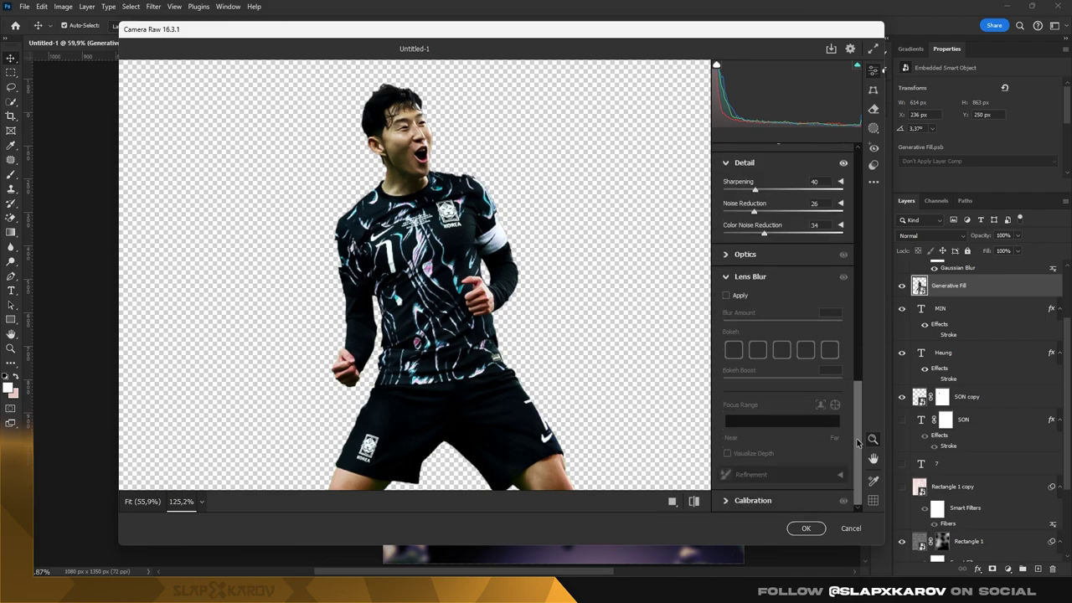
{"action": "left_click", "coordinate": [806, 529]}
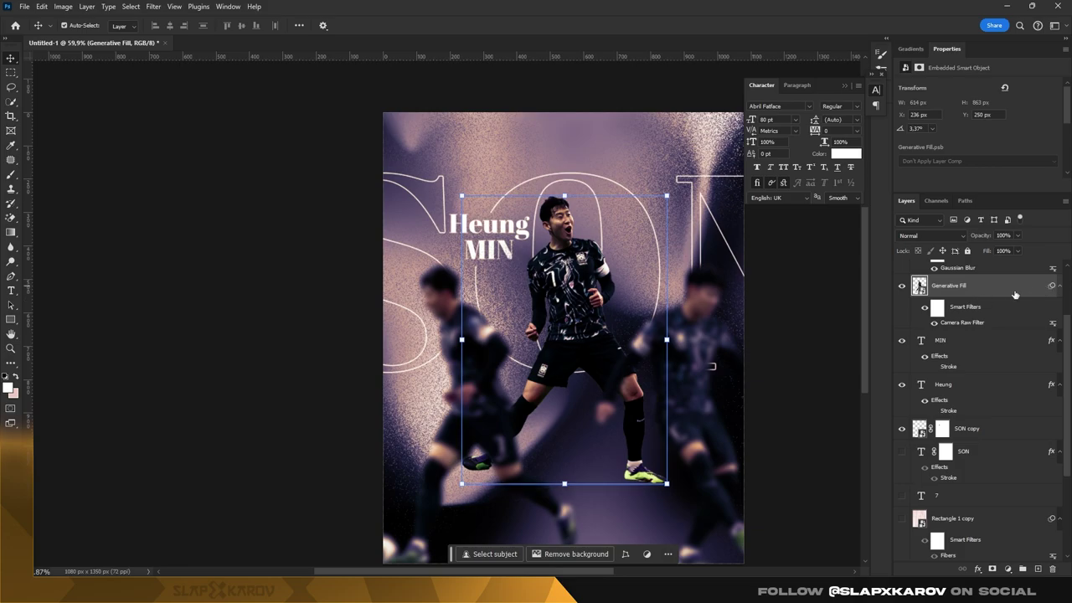
- Copy the Camera Raw filter onto blurred Layer 1 and zoom to frame the poster
{"action": "scroll", "coordinate": [985, 293], "scroll_direction": "up", "scroll_amount": 3}
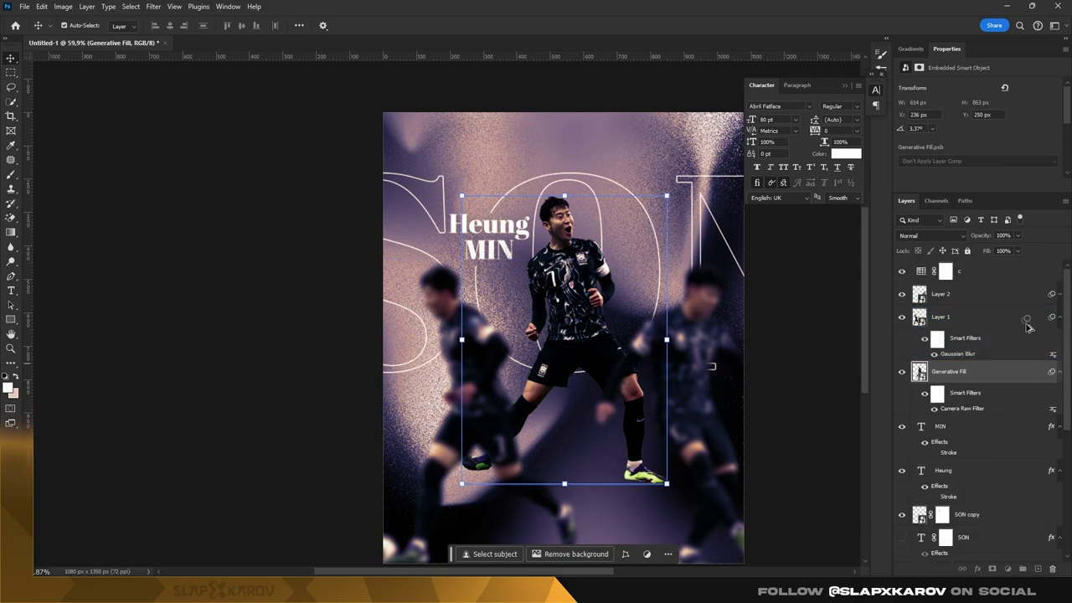
{"action": "left_click_drag", "start_coordinate": [1024, 321], "coordinate": [1038, 330]}
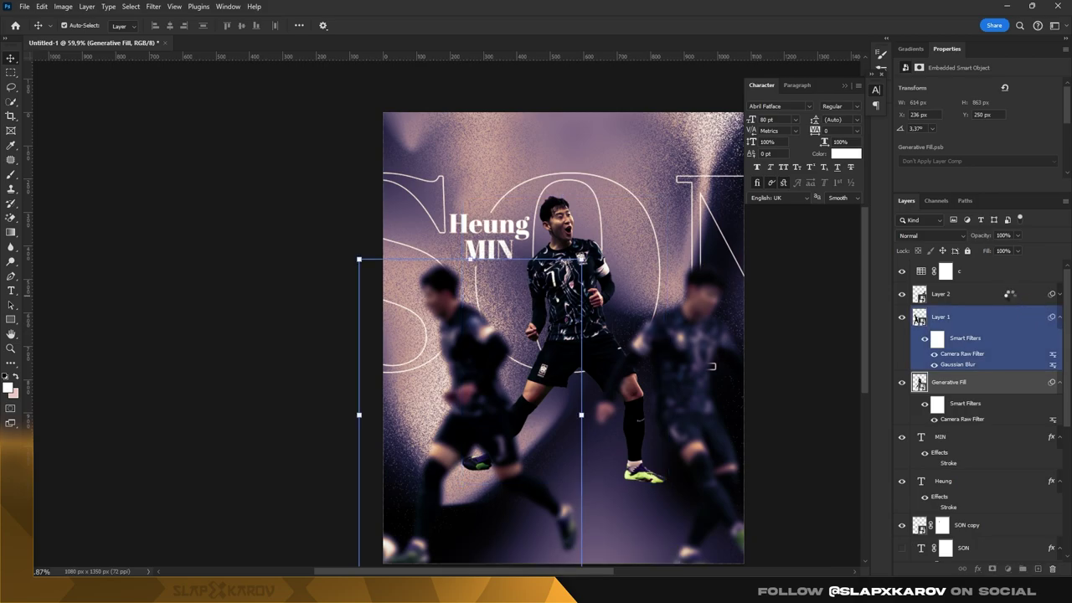
{"action": "left_click", "coordinate": [1010, 296]}
{"action": "key", "text": "z"}
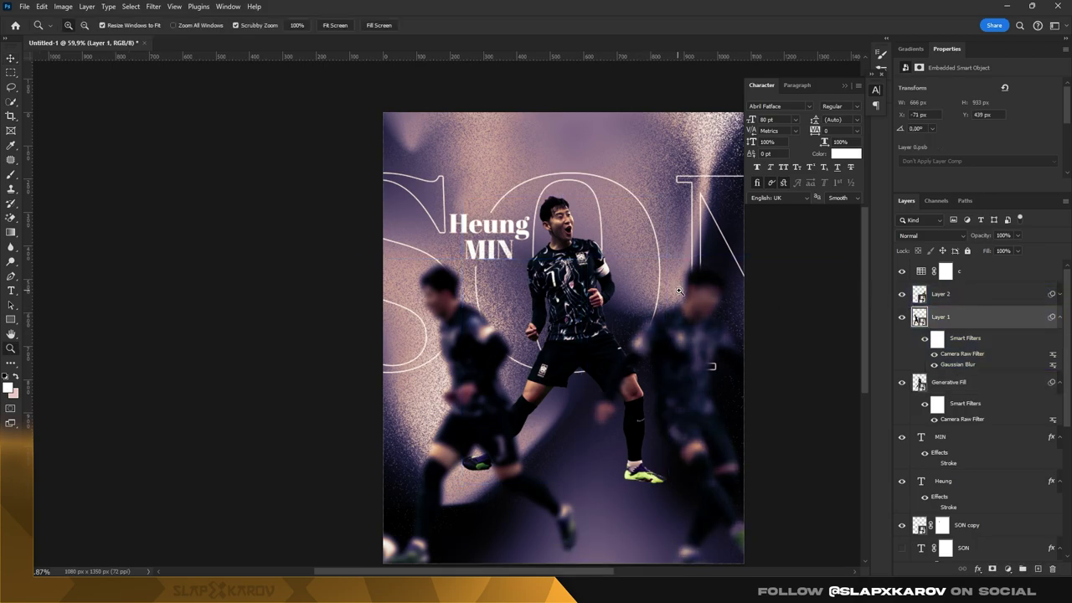
{"action": "mouse_move", "coordinate": [729, 270]}
{"action": "left_mouse_down"}
{"action": "mouse_move", "coordinate": [660, 308]}
{"action": "mouse_move", "coordinate": [686, 331]}
{"action": "mouse_move", "coordinate": [584, 364]}
{"action": "left_mouse_up"}
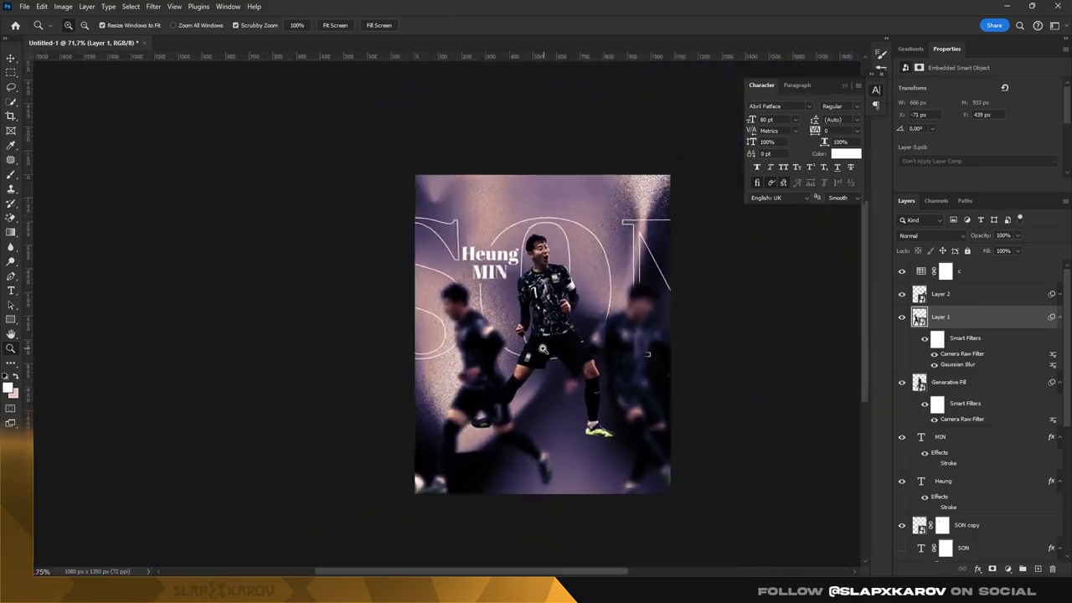
{"action": "left_click_drag", "start_coordinate": [584, 365], "coordinate": [594, 331]}
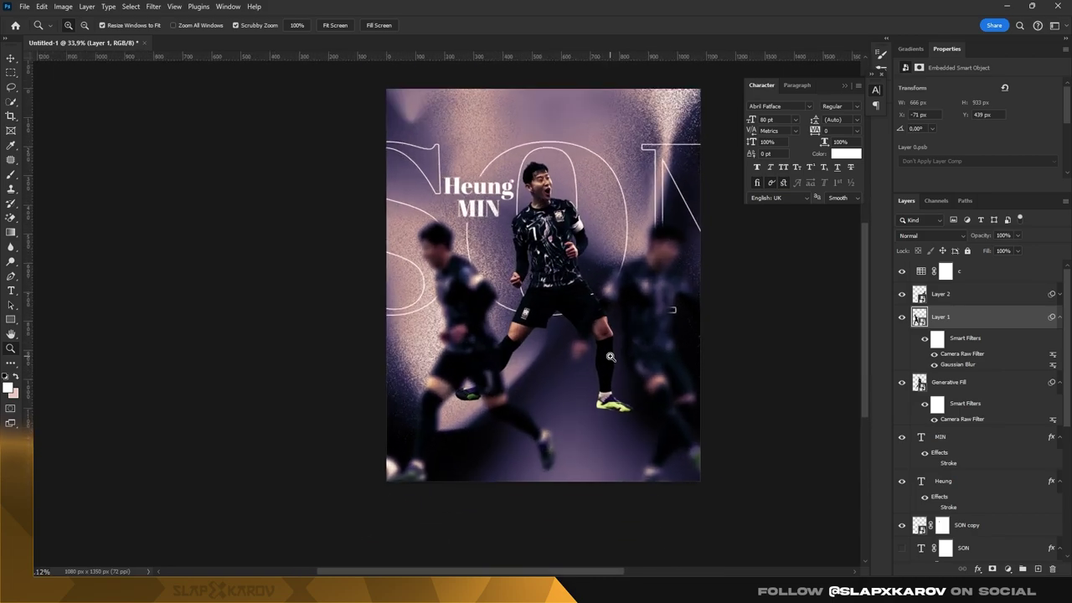
{"action": "mouse_move", "coordinate": [560, 275]}
{"action": "left_mouse_down"}
{"action": "mouse_move", "coordinate": [572, 203]}
{"action": "mouse_move", "coordinate": [547, 221]}
{"action": "mouse_move", "coordinate": [589, 276]}
{"action": "mouse_move", "coordinate": [315, 350]}
{"action": "left_mouse_up"}
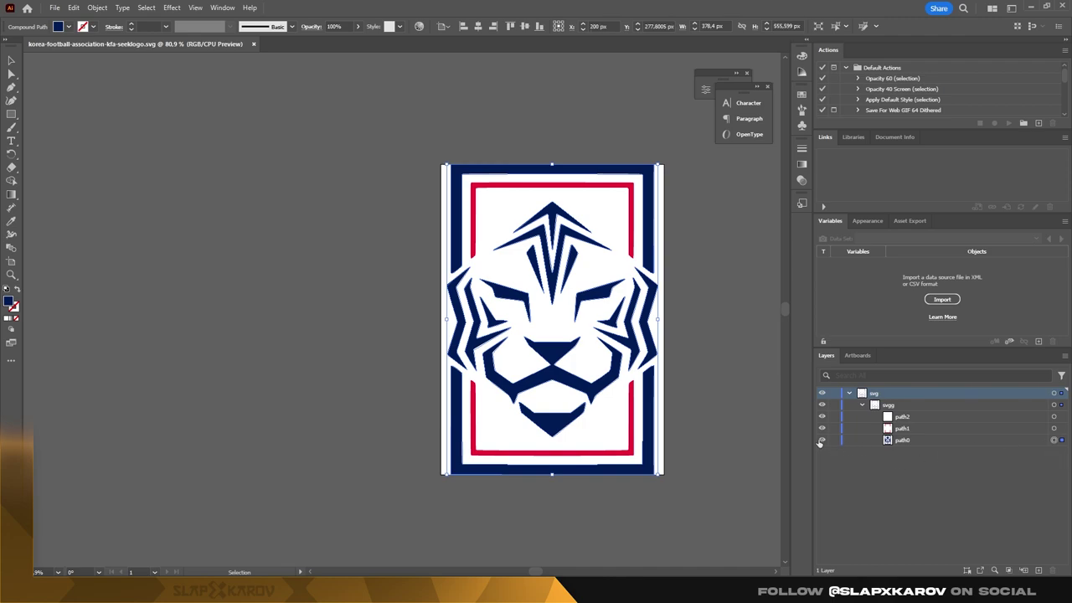
- Select the lion crest artwork in Illustrator and return to the poster document
{"action": "left_click", "coordinate": [822, 440]}
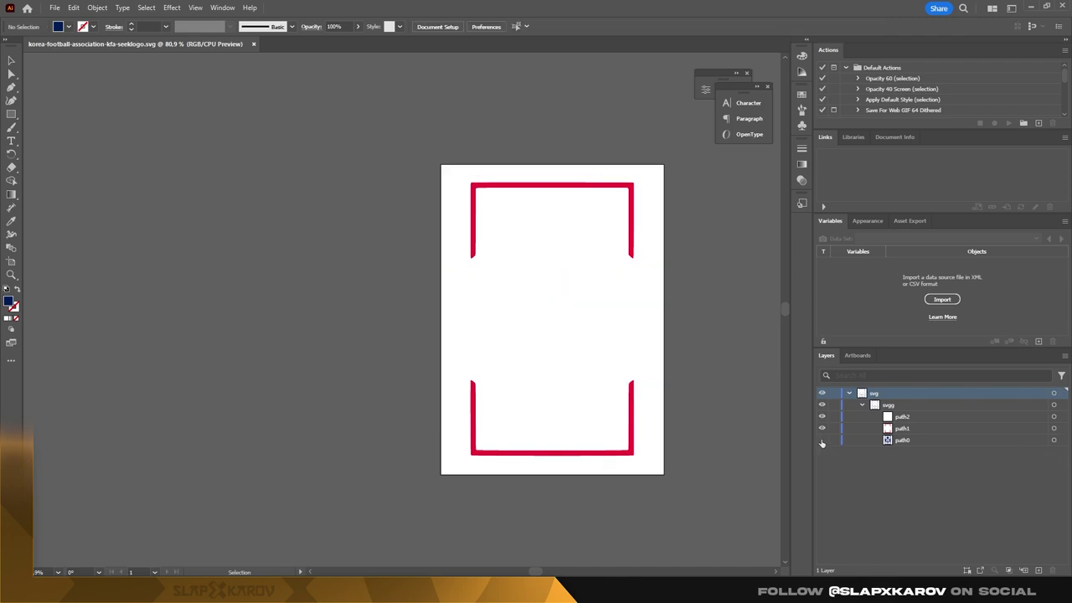
{"action": "left_click", "coordinate": [821, 441]}
{"action": "left_click", "coordinate": [1055, 440]}
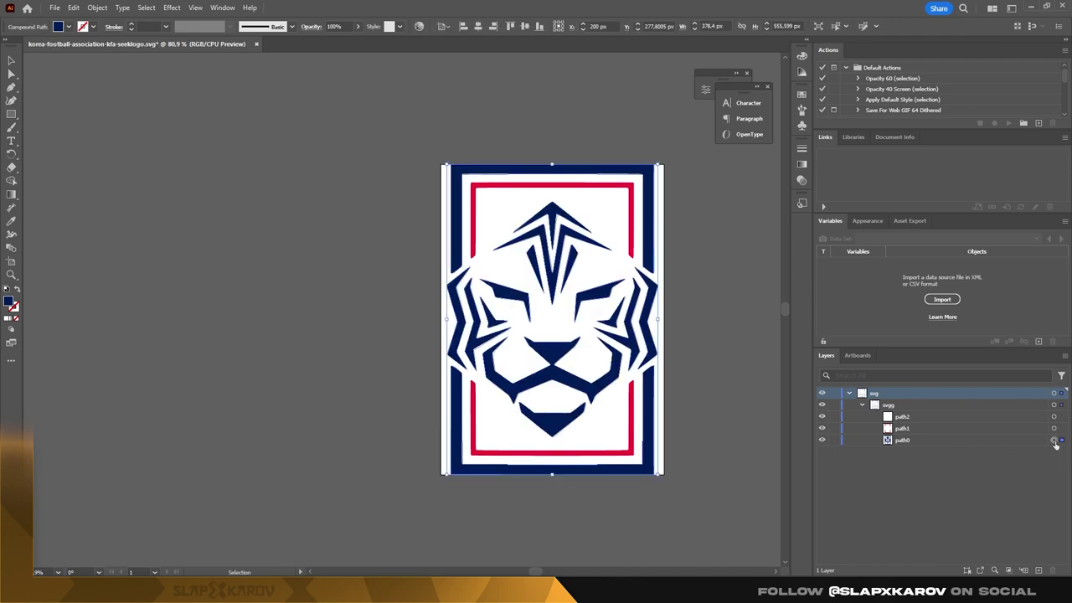
{"action": "left_click", "coordinate": [1031, 6]}
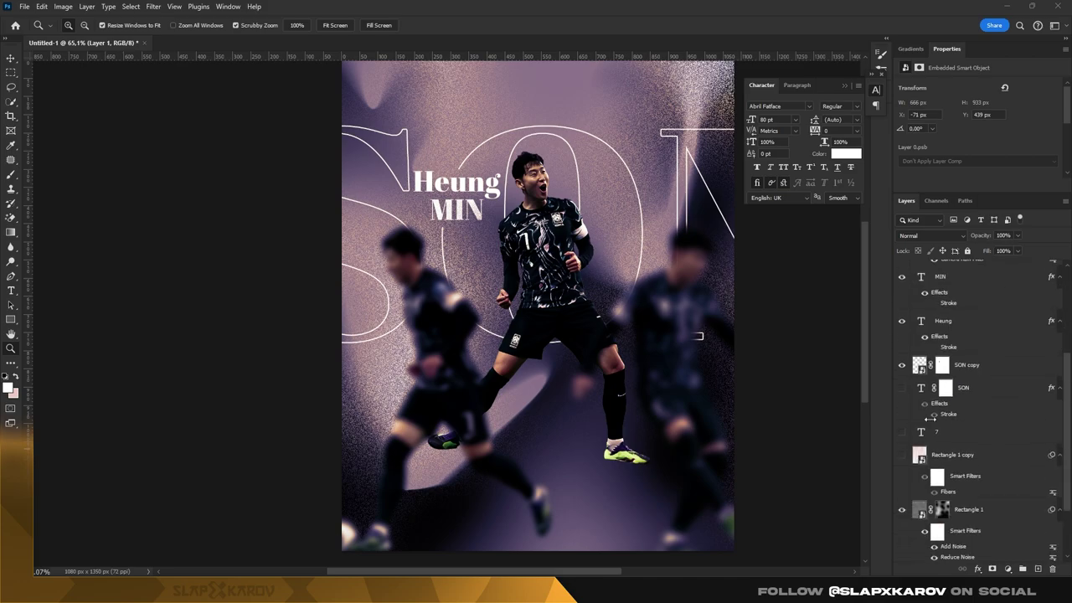
- Paste the lion crest as a Smart Object above the Rectangle 1 copy layer
{"action": "scroll", "coordinate": [955, 430], "scroll_direction": "down", "scroll_amount": 3}
{"action": "left_click", "coordinate": [972, 377]}
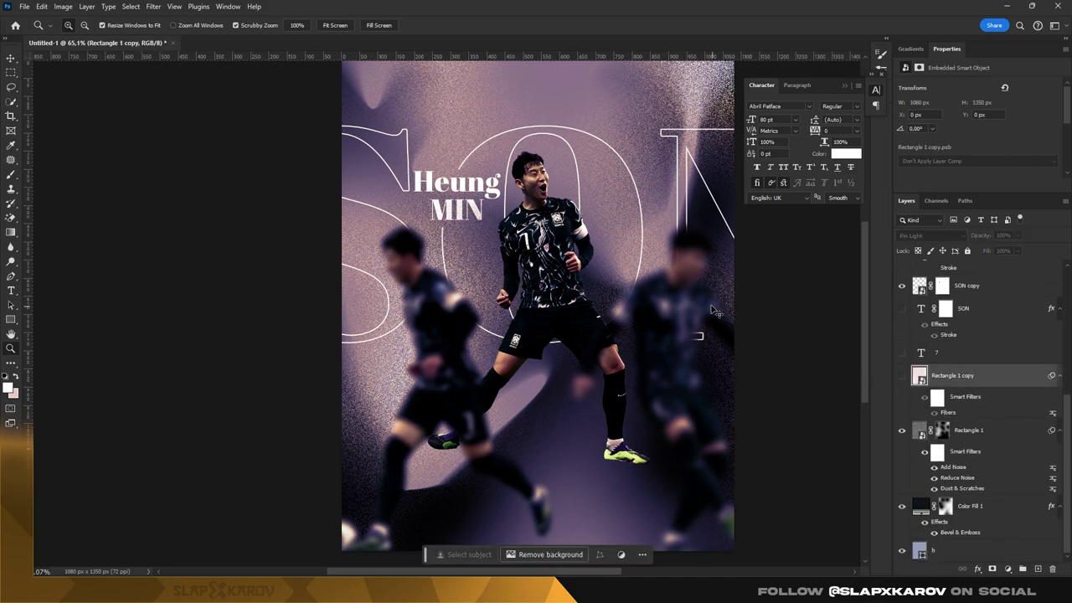
{"action": "key", "text": "ctrl+v"}
{"action": "left_click", "coordinate": [512, 176]}
{"action": "left_click", "coordinate": [581, 156]}
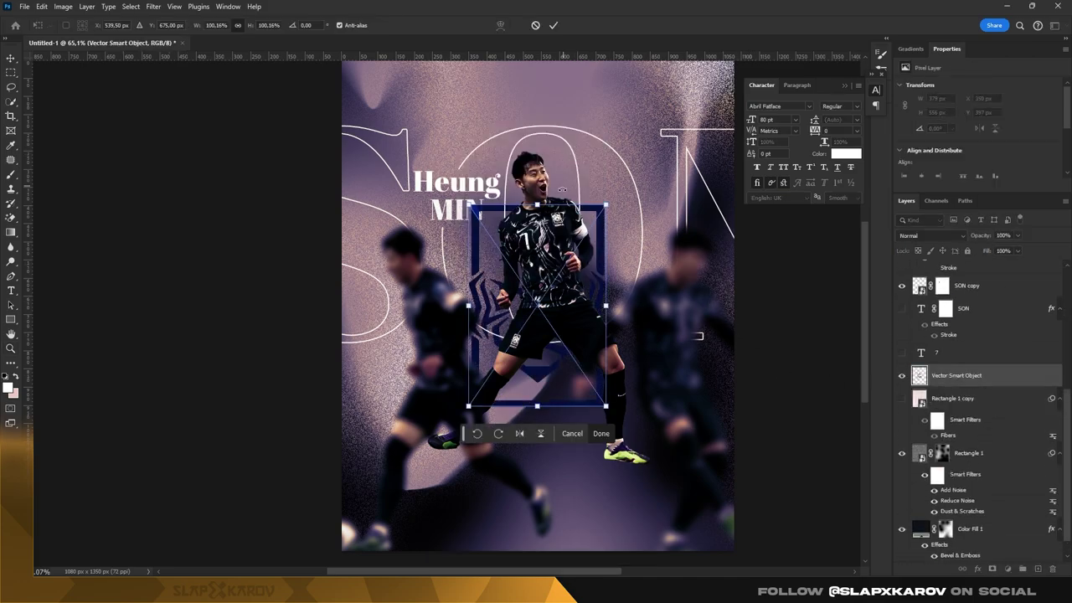
{"action": "key", "text": "Return"}
- Free Transform the crest to enlarge it across nearly the whole poster
{"action": "scroll", "coordinate": [536, 302], "scroll_direction": "down", "scroll_amount": 3}
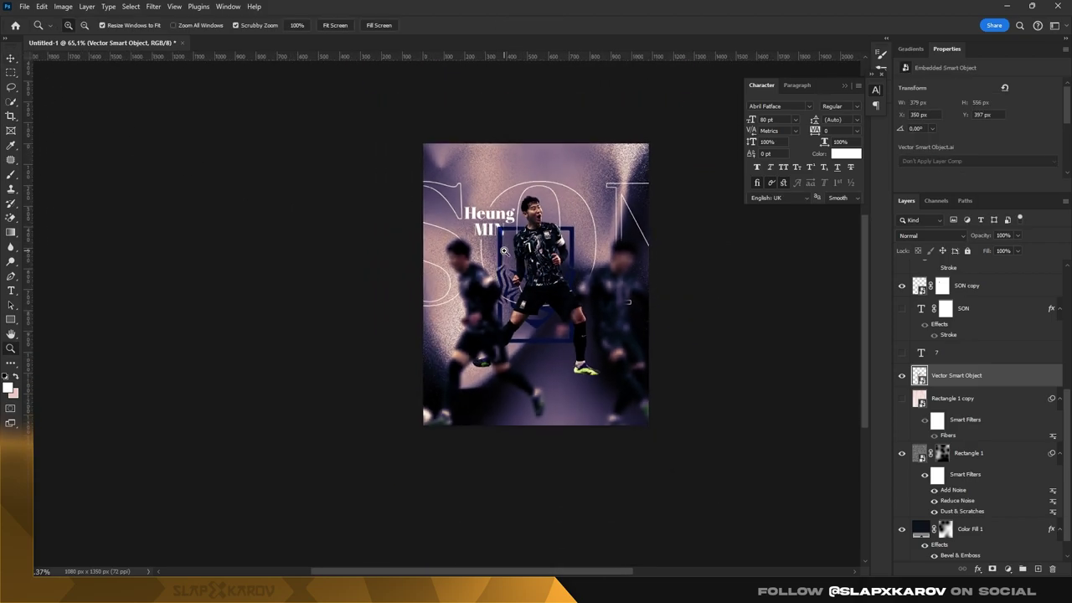
{"action": "key", "text": "ctrl+t"}
{"action": "left_click_drag", "start_coordinate": [500, 232], "coordinate": [440, 157]}
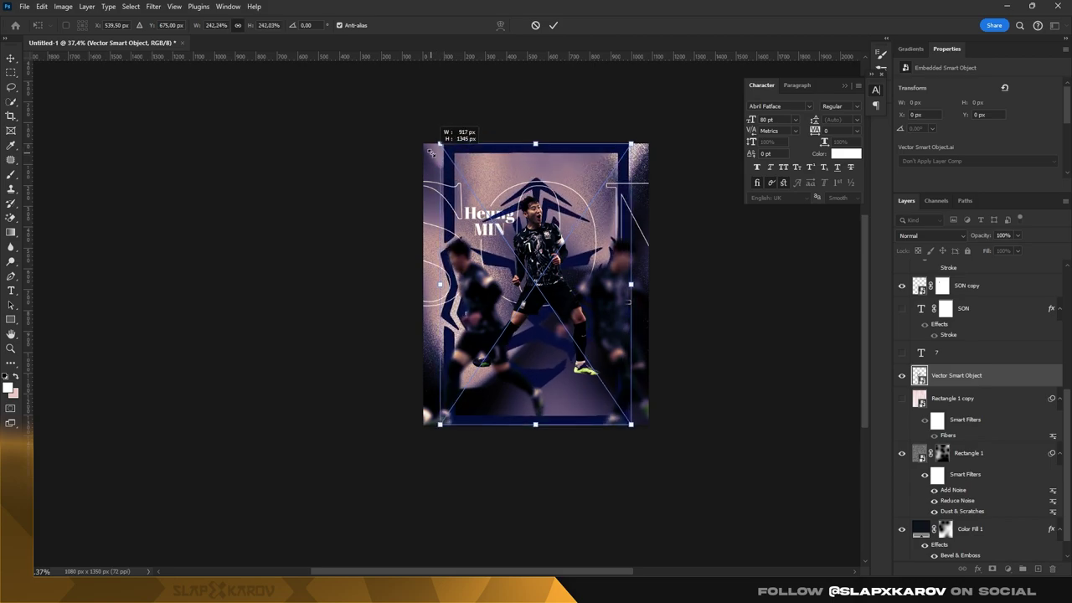
{"action": "left_click_drag", "start_coordinate": [438, 158], "coordinate": [439, 156]}
{"action": "left_click", "coordinate": [11, 59]}
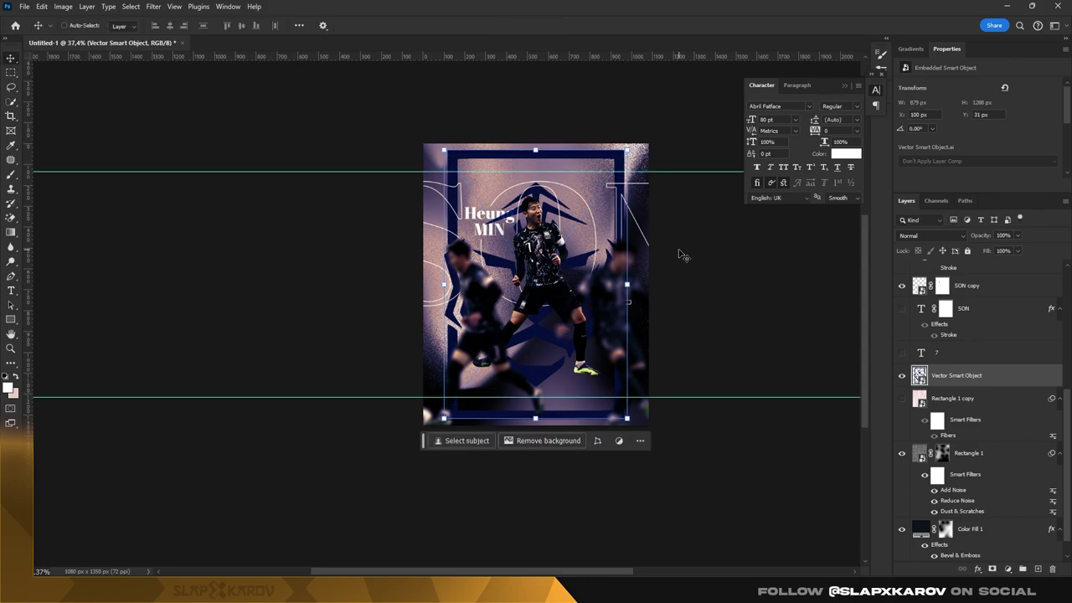
- Try a Colour Overlay style on the crest without keeping it, then test other blend modes
{"action": "left_click", "coordinate": [573, 296]}
{"action": "left_click", "coordinate": [972, 377]}
{"action": "double_click", "coordinate": [1023, 380]}
{"action": "left_click", "coordinate": [659, 315]}
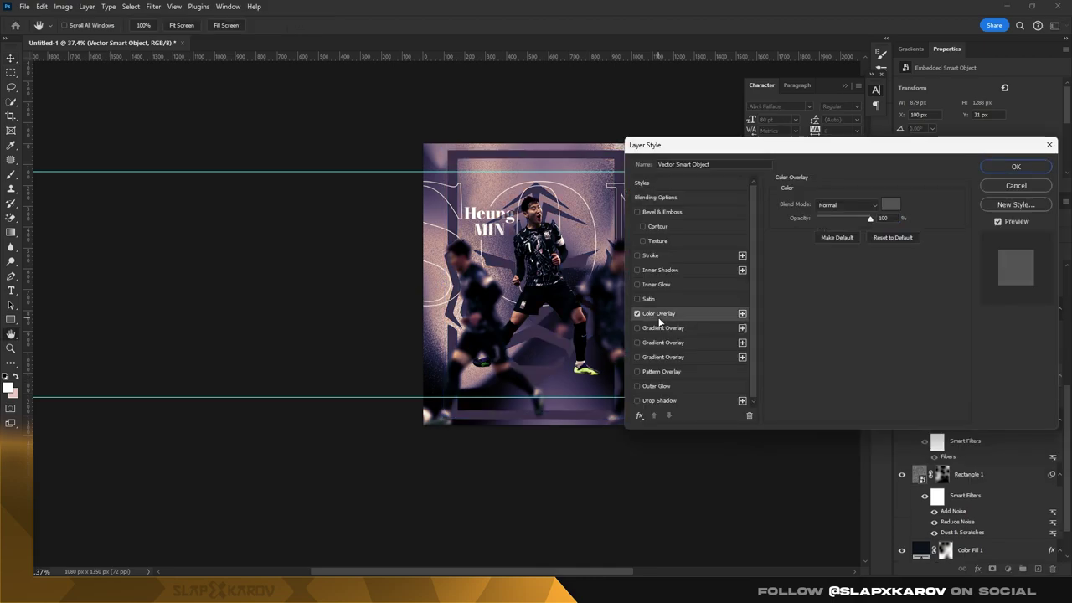
{"action": "left_click", "coordinate": [1049, 144]}
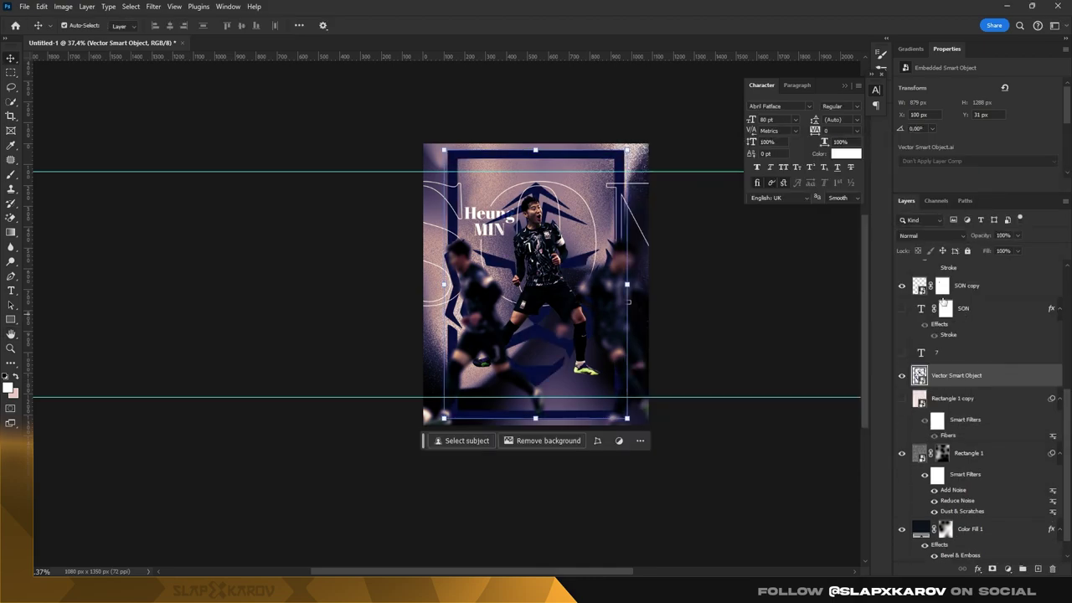
{"action": "key", "text": "z"}
{"action": "left_click", "coordinate": [543, 225]}
{"action": "left_click", "coordinate": [543, 225]}
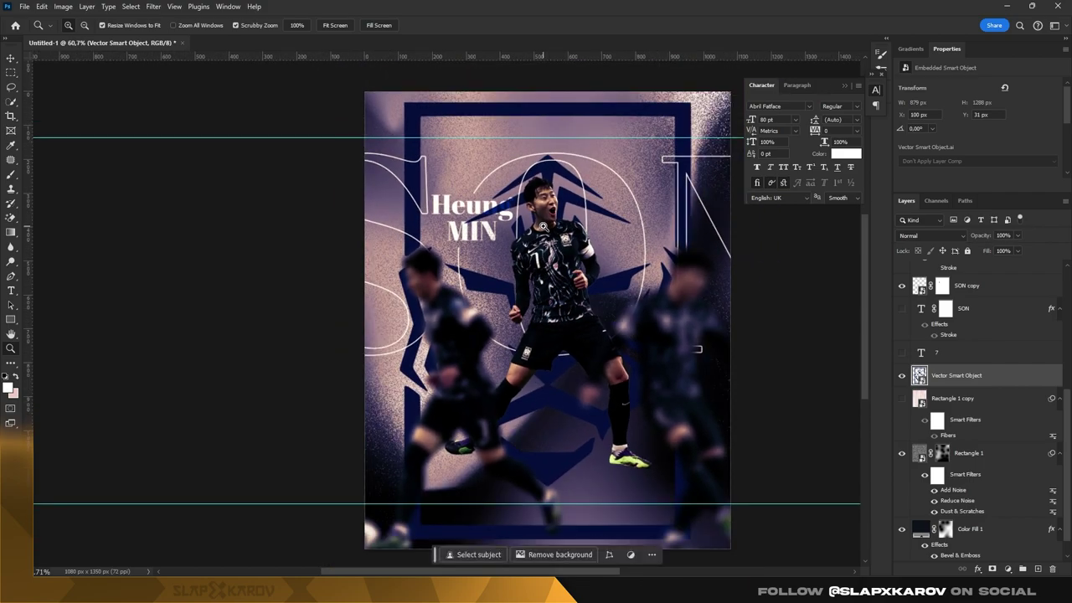
{"action": "left_click", "coordinate": [940, 238]}
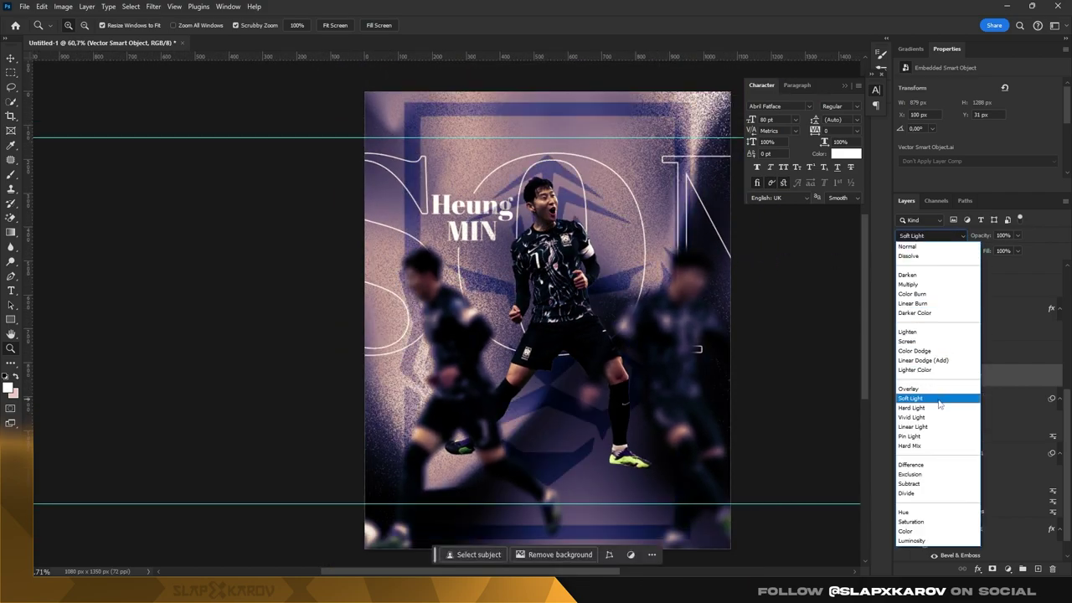
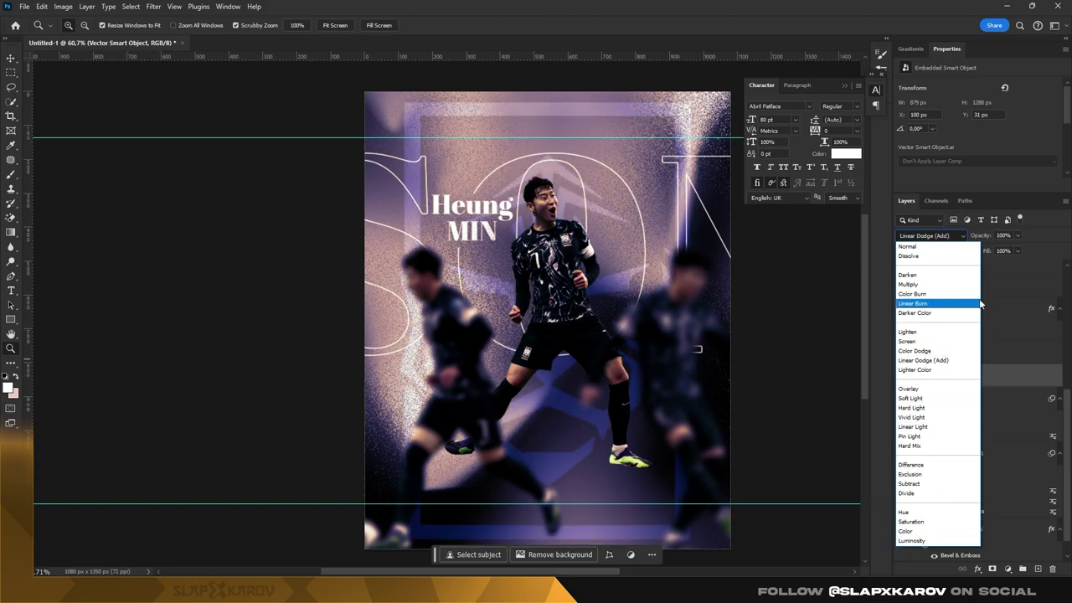
- Return the crest layer to Normal blending and recolour the crest artwork's fill white (ffffff)
{"action": "left_click", "coordinate": [908, 246]}
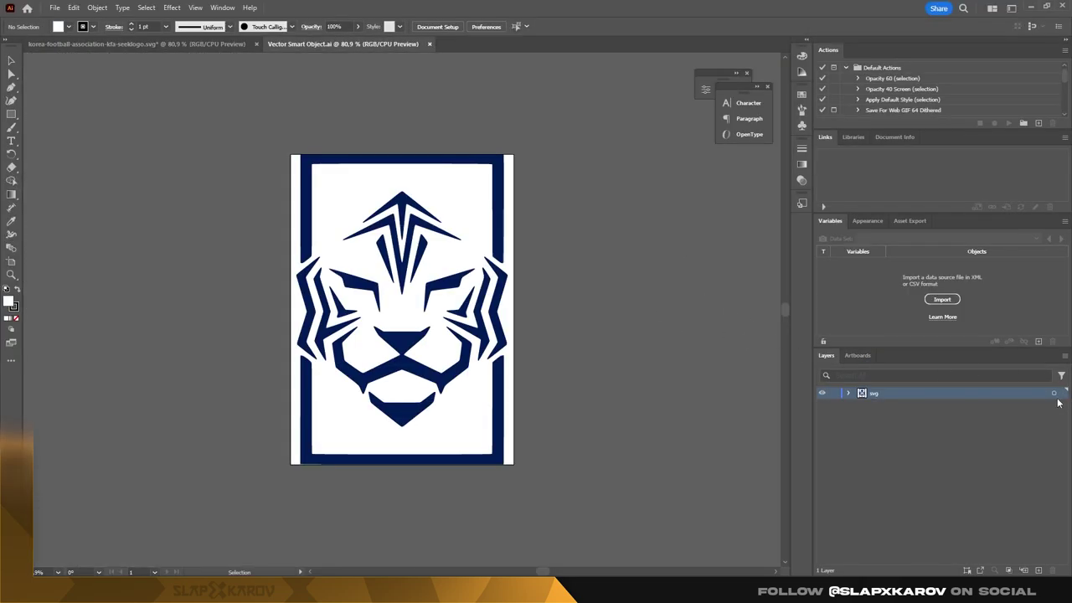
{"action": "left_click", "coordinate": [1055, 393]}
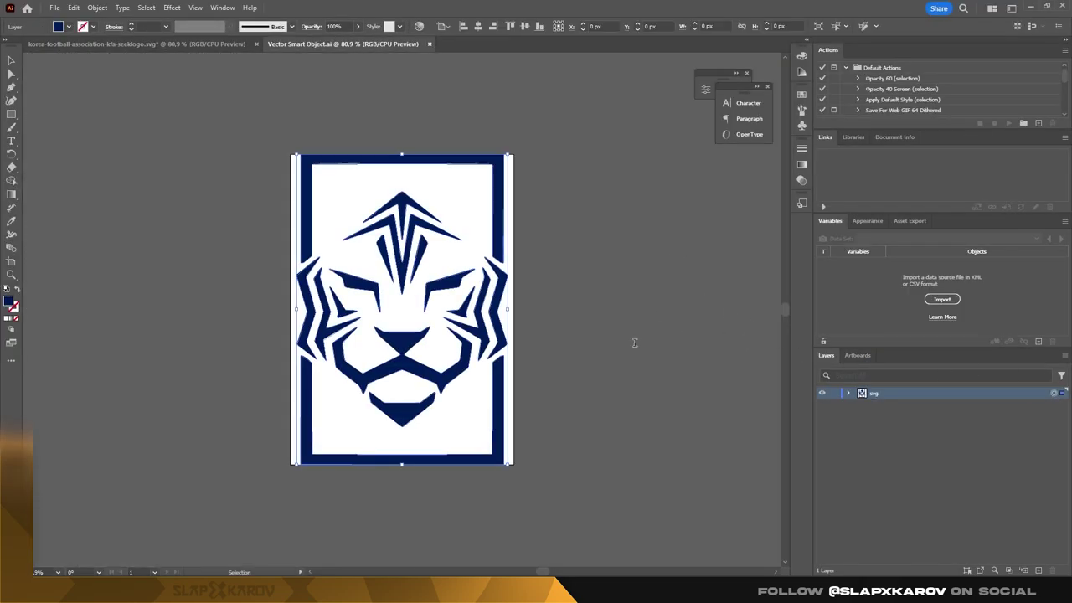
{"action": "double_click", "coordinate": [9, 301]}
{"action": "type", "text": "ffffff"}
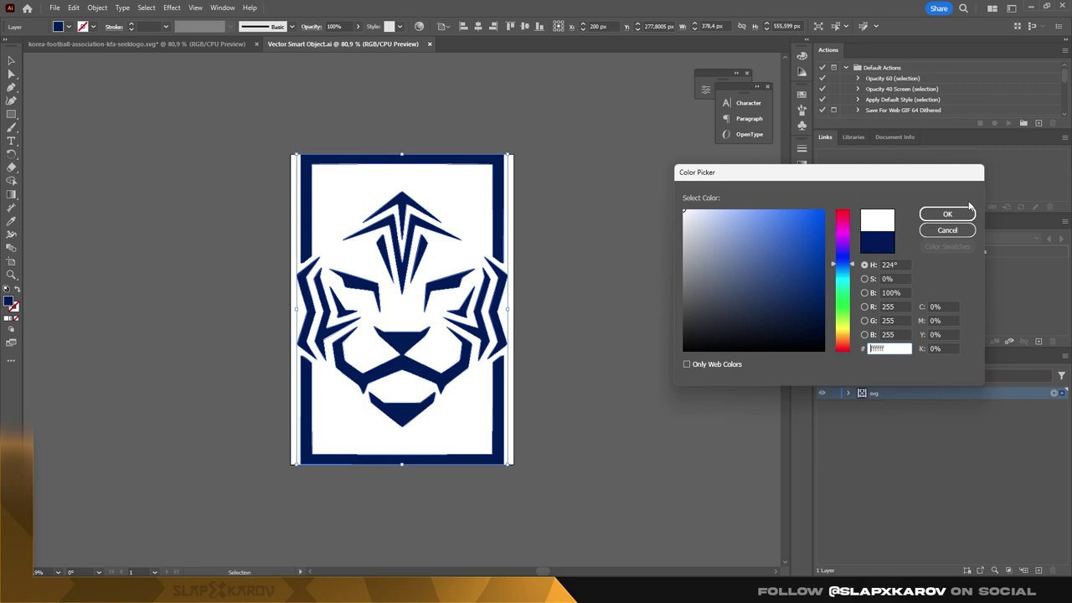
{"action": "left_click", "coordinate": [953, 215]}
- Save the recoloured crest file and return to Photoshop
{"action": "key", "text": "a"}
{"action": "key", "text": "ctrl+s"}
{"action": "key", "text": "alt+Tab"}
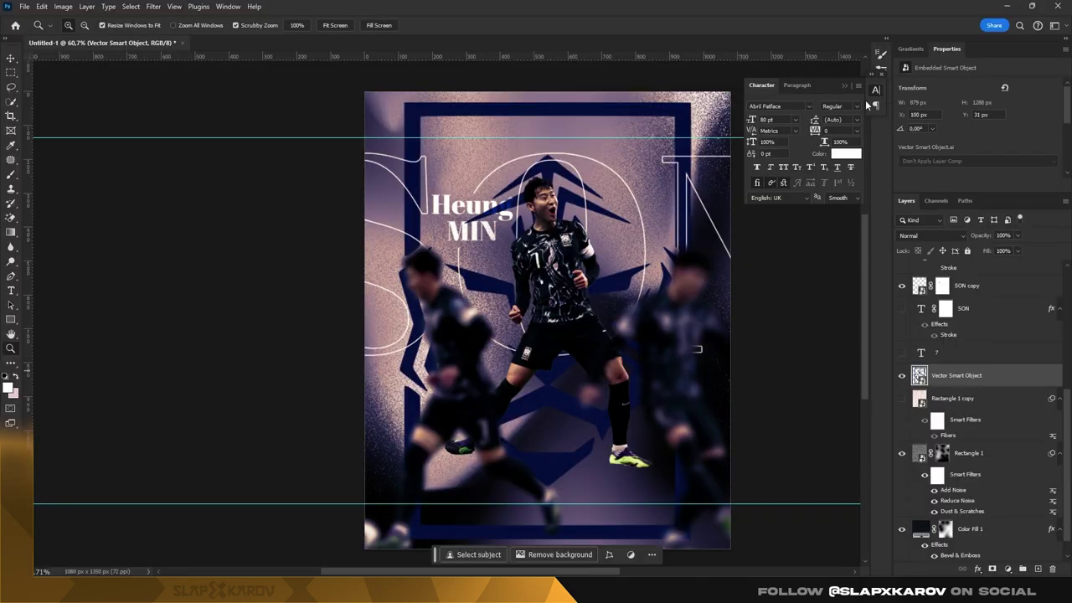
- Set the crest smart object's blend mode to Overlay and zoom out to the whole poster
{"action": "left_click", "coordinate": [929, 239]}
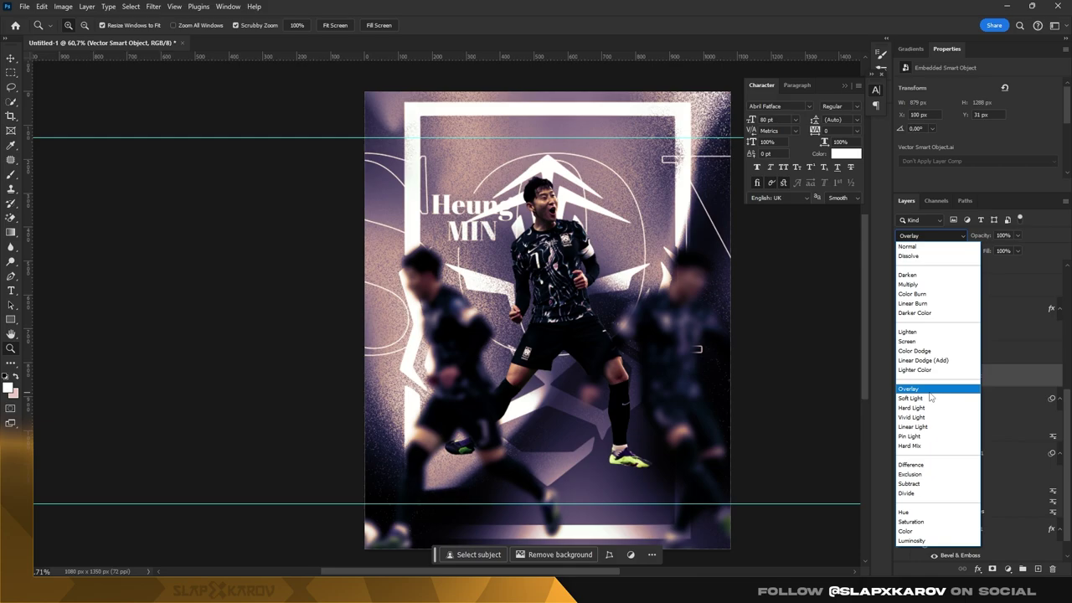
{"action": "left_click", "coordinate": [930, 392]}
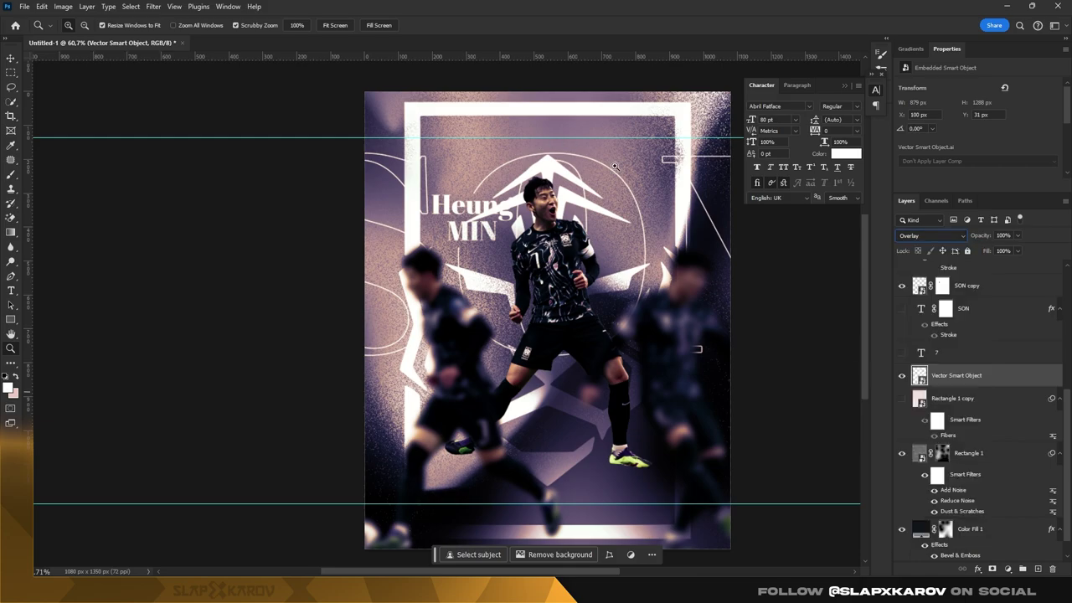
{"action": "scroll", "coordinate": [490, 209], "scroll_direction": "up", "scroll_amount": 5}
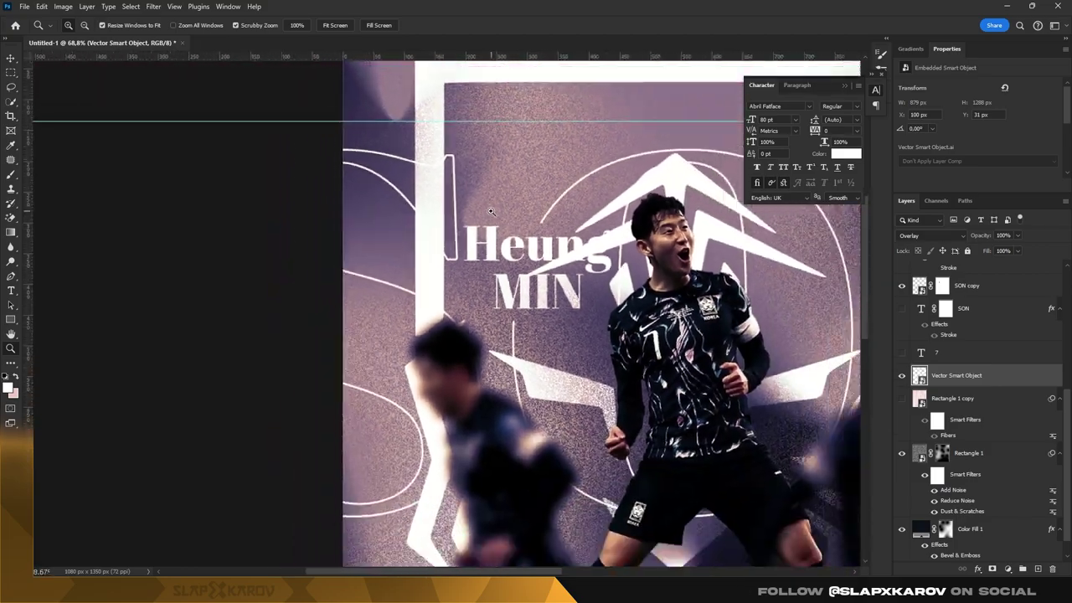
{"action": "mouse_move", "coordinate": [490, 209]}
{"action": "left_mouse_down"}
{"action": "mouse_move", "coordinate": [463, 208]}
{"action": "mouse_move", "coordinate": [563, 231]}
{"action": "mouse_move", "coordinate": [755, 341]}
{"action": "left_mouse_up"}
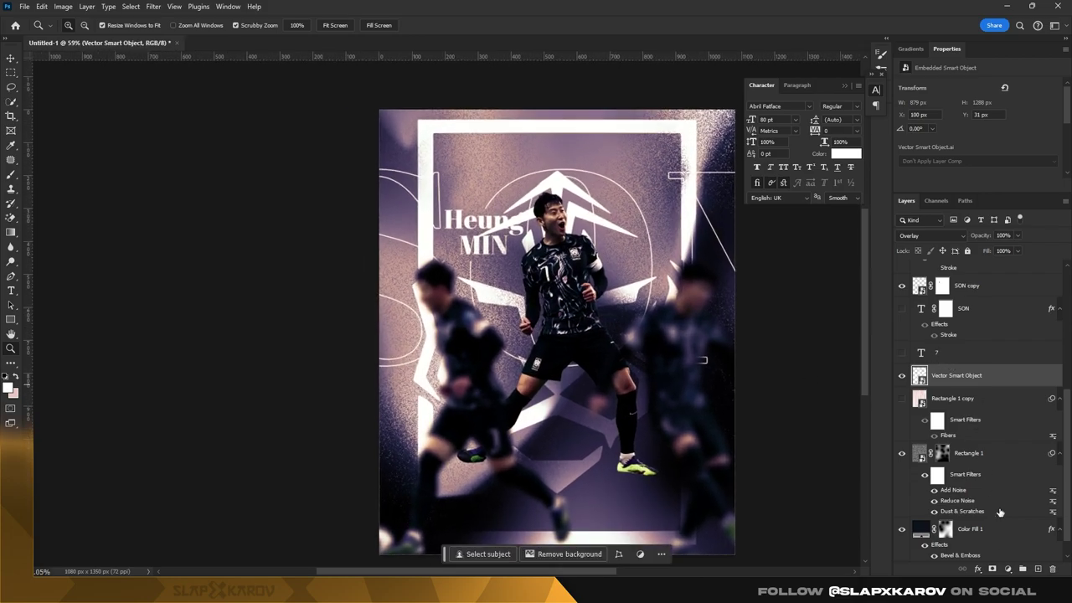
- Add a layer mask to the crest layer and load the Spray 1 brush from 20 Spray
{"action": "left_click", "coordinate": [993, 570]}
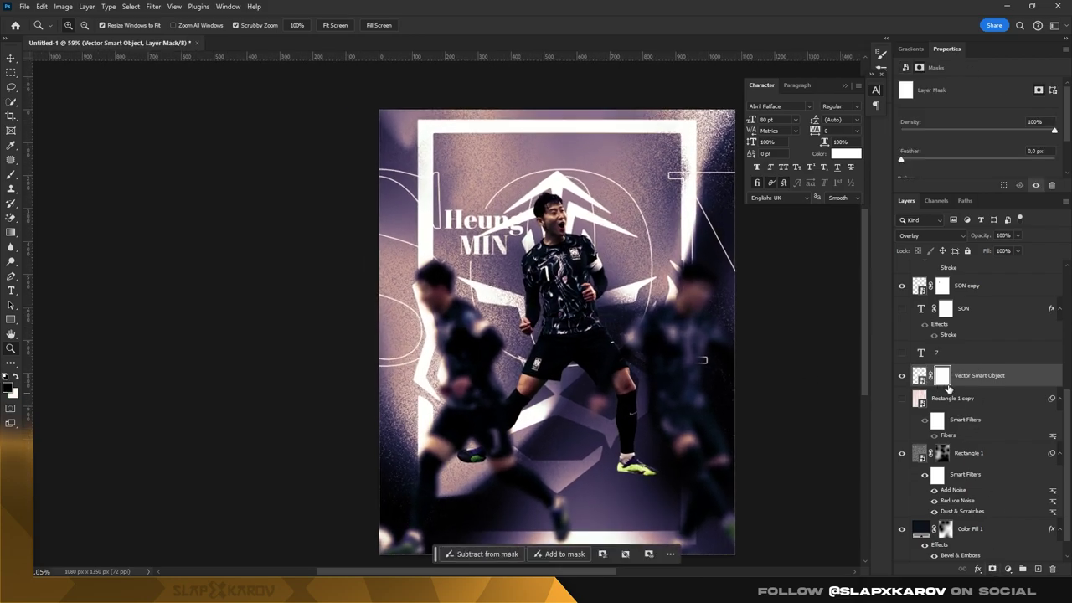
{"action": "left_click", "coordinate": [10, 177]}
{"action": "right_click", "coordinate": [671, 315]}
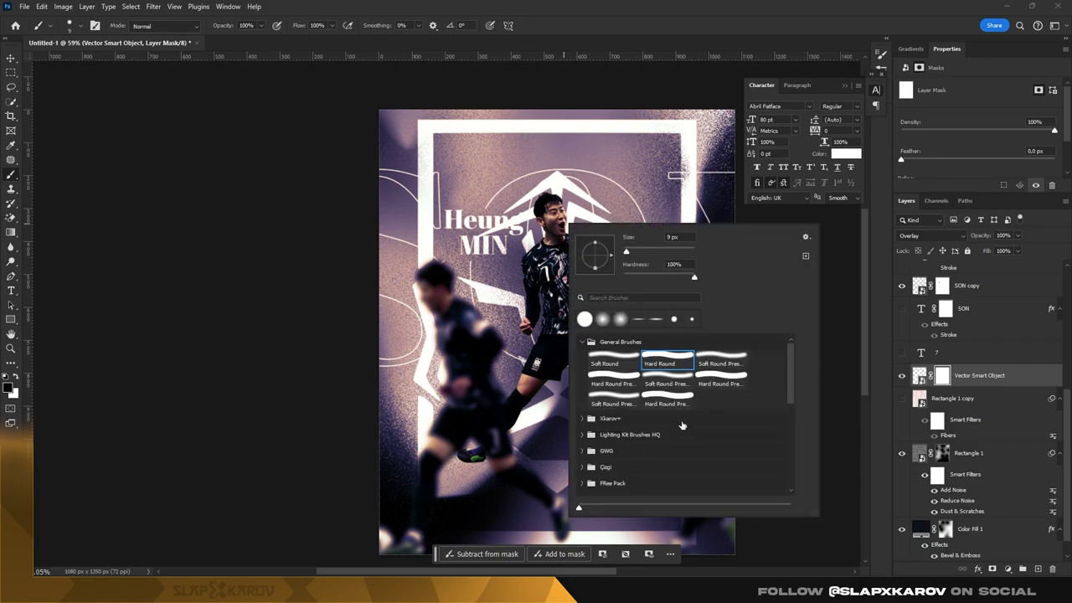
{"action": "scroll", "coordinate": [600, 438], "scroll_direction": "down", "scroll_amount": 3}
{"action": "scroll", "coordinate": [695, 397], "scroll_direction": "down", "scroll_amount": 2}
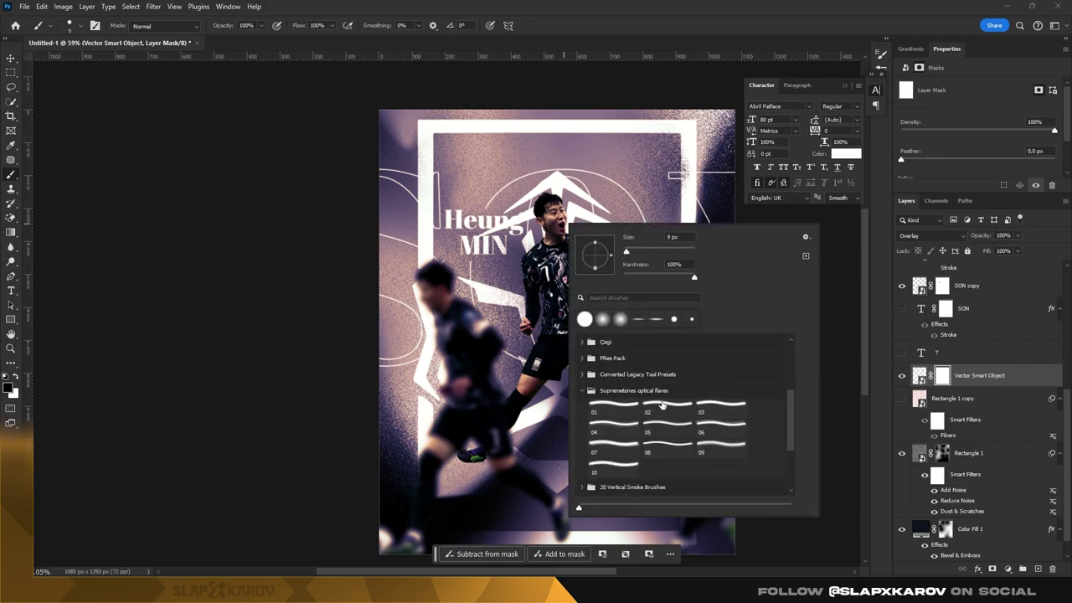
{"action": "scroll", "coordinate": [667, 401], "scroll_direction": "down", "scroll_amount": 1}
{"action": "scroll", "coordinate": [675, 416], "scroll_direction": "down", "scroll_amount": 1}
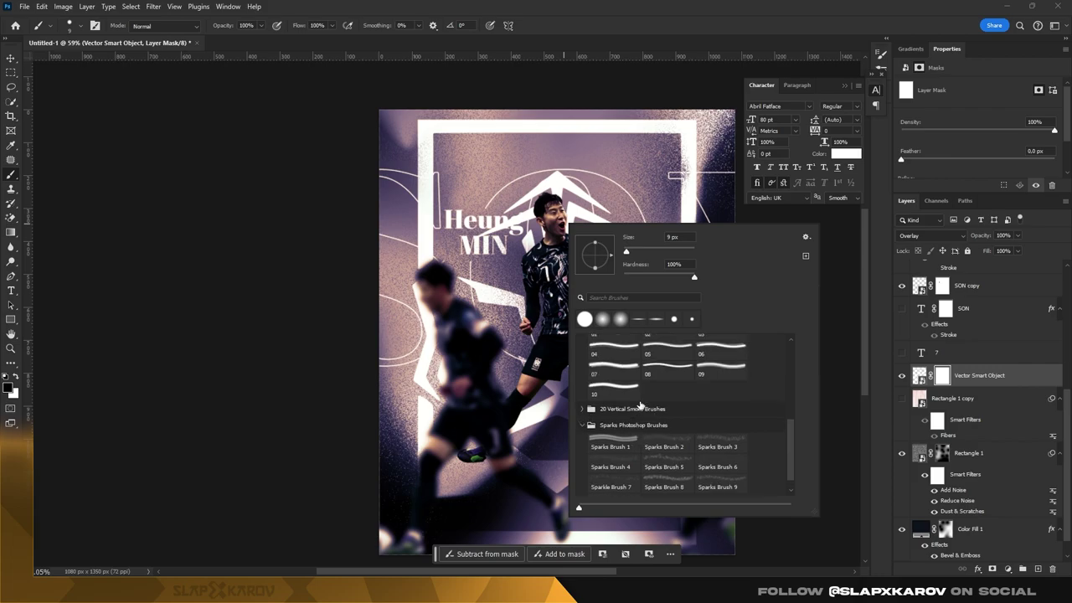
{"action": "scroll", "coordinate": [612, 395], "scroll_direction": "up", "scroll_amount": 5}
{"action": "left_click", "coordinate": [583, 358]}
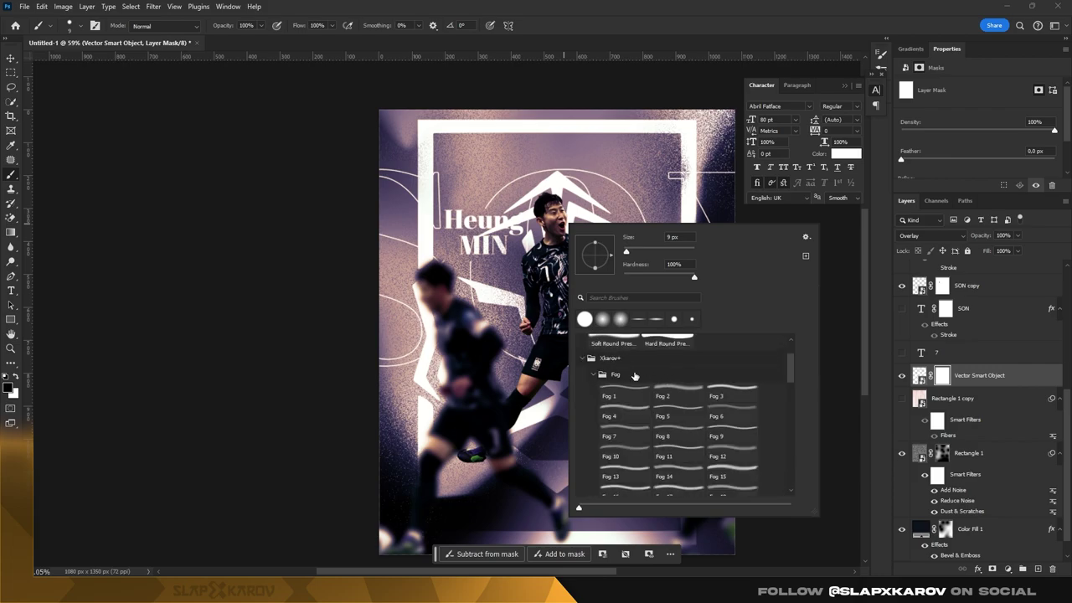
{"action": "left_click", "coordinate": [593, 379]}
{"action": "scroll", "coordinate": [635, 399], "scroll_direction": "down", "scroll_amount": 1}
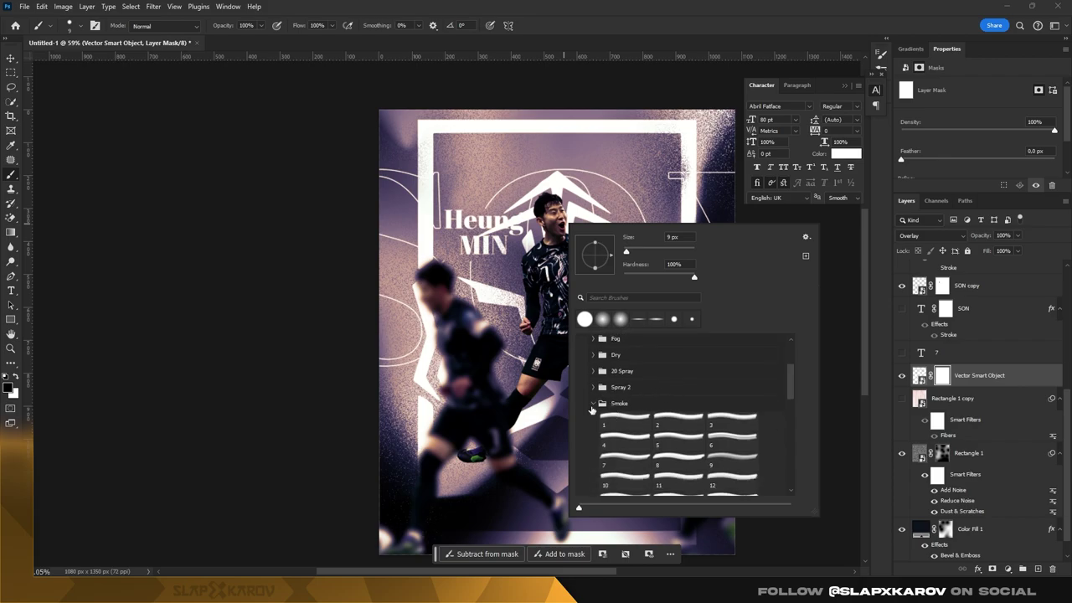
{"action": "left_click", "coordinate": [597, 402]}
{"action": "left_click", "coordinate": [594, 371]}
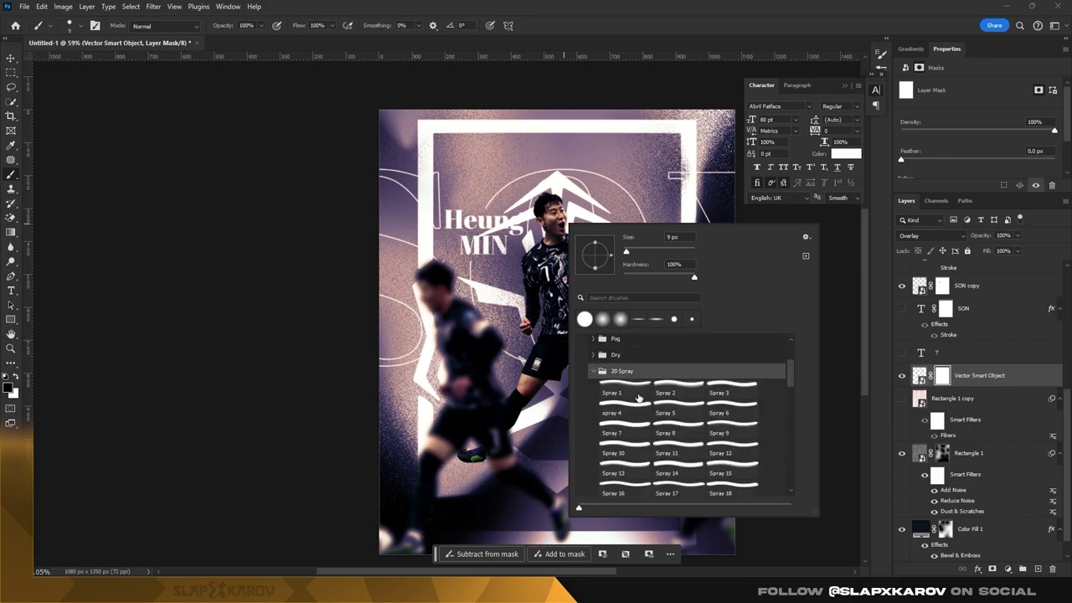
{"action": "left_click", "coordinate": [637, 394]}
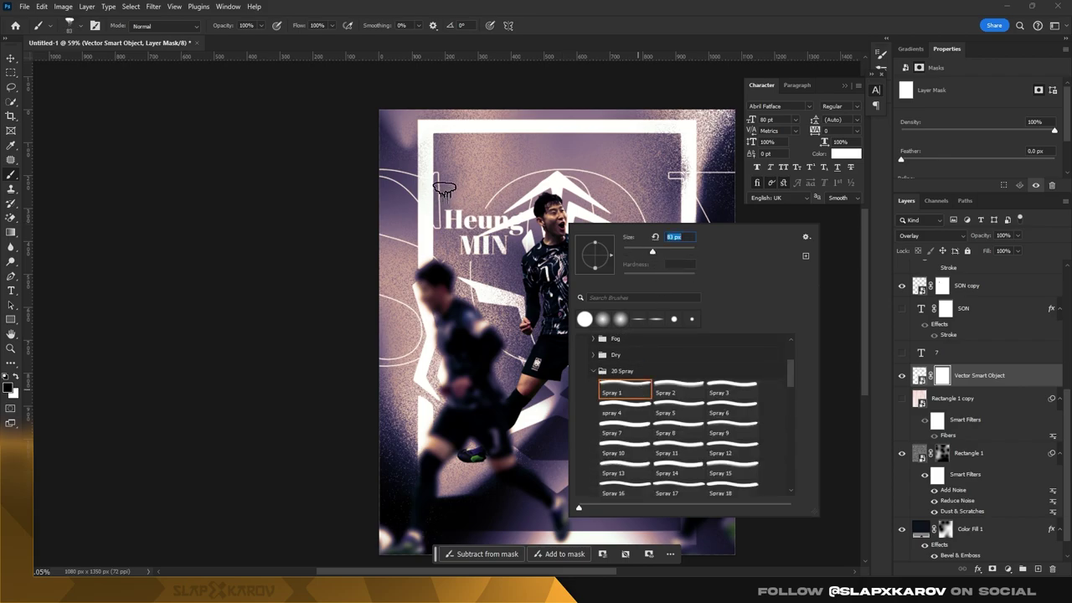
- Spray-paint the crest mask around the Heung MIN text and enlarge the brush
{"action": "key", "text": "Return"}
{"action": "right_click", "coordinate": [456, 225]}
{"action": "type", "text": "401"}
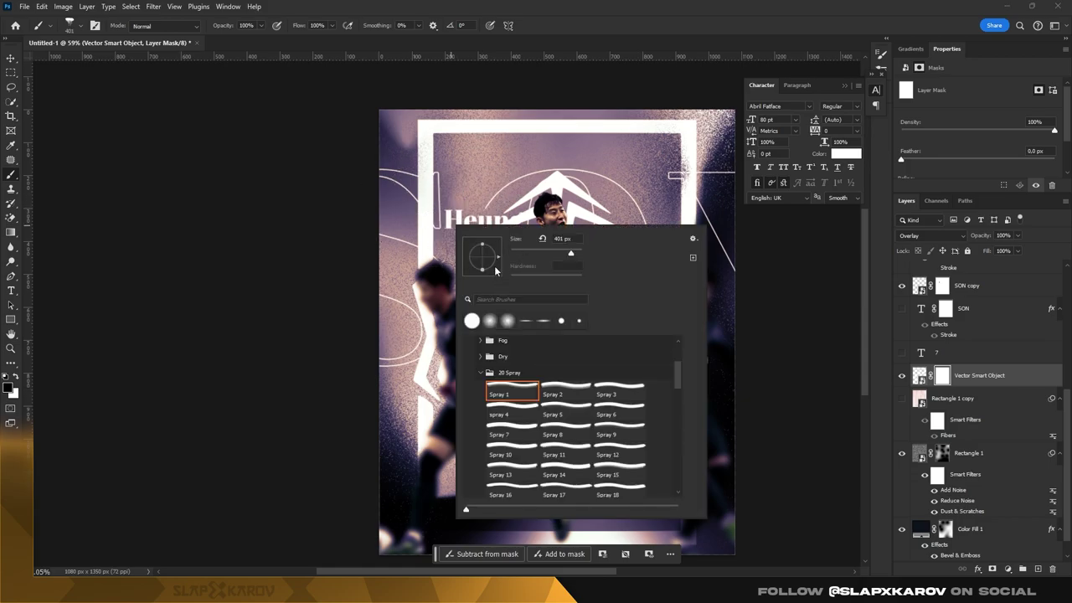
{"action": "key", "text": "Return"}
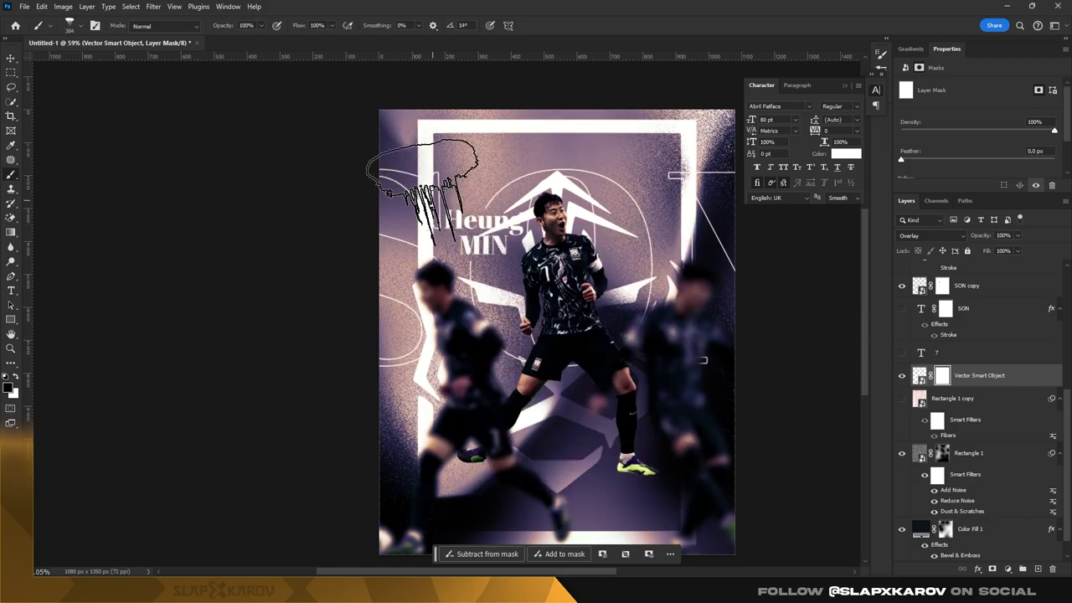
{"action": "left_click_drag", "start_coordinate": [436, 213], "coordinate": [528, 252]}
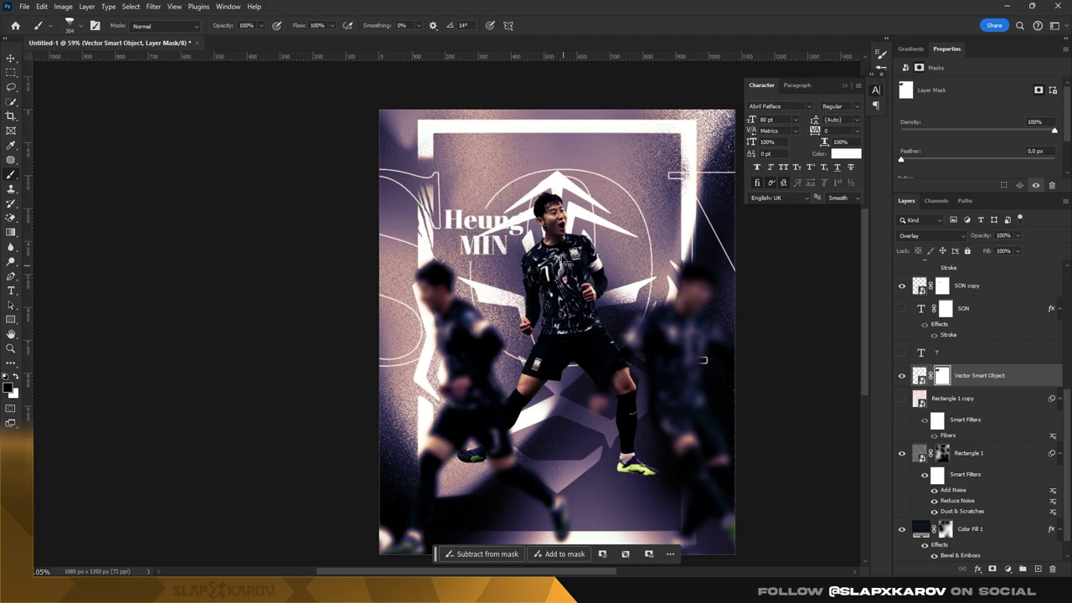
{"action": "right_click", "coordinate": [555, 226]}
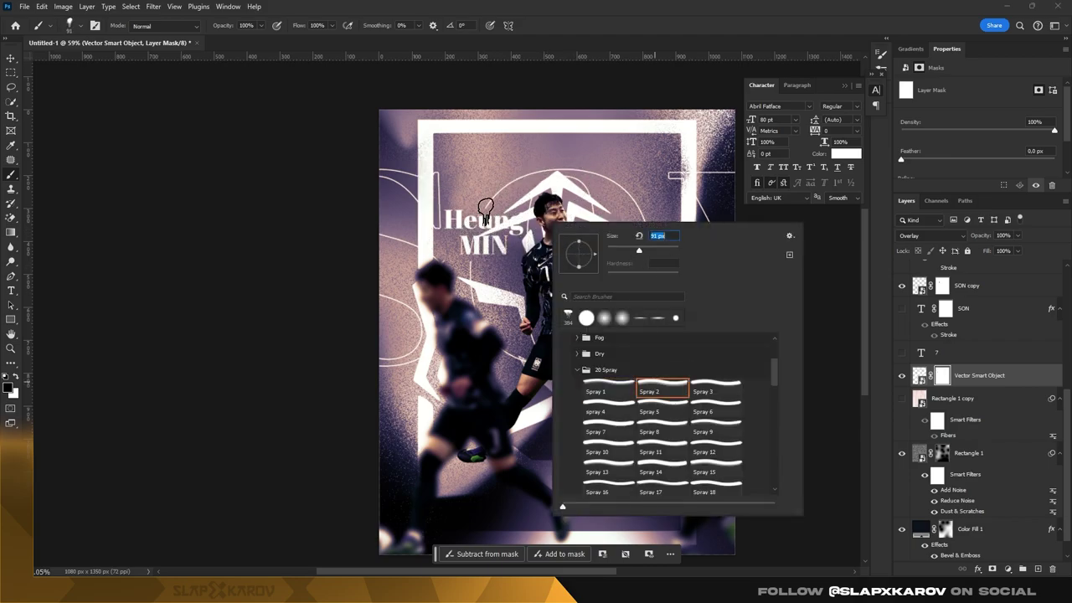
{"action": "key", "text": "Return"}
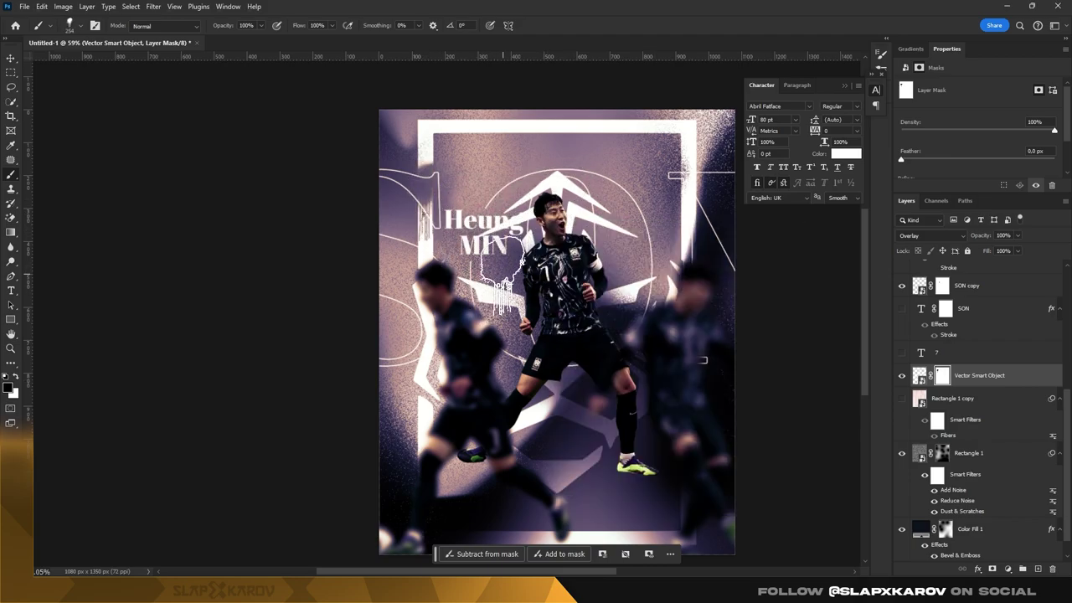
{"action": "key", "text": "bracketright"}
{"action": "key", "text": "bracketright"}
{"action": "key", "text": "bracketright"}
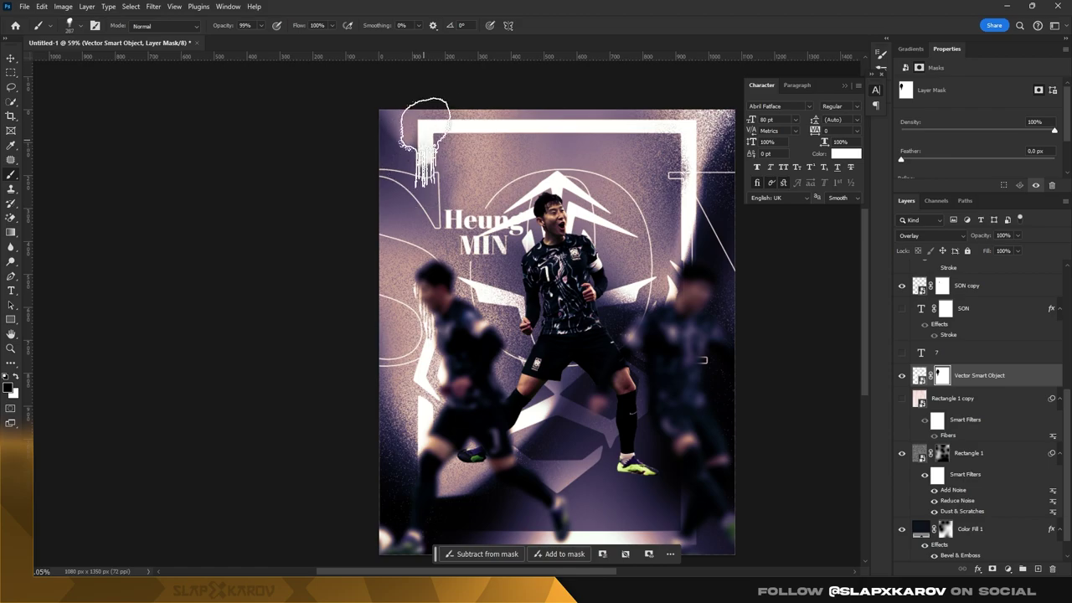
- Mask out the top-left corner of the frame and set the brush size to 280 px
{"action": "left_click", "coordinate": [428, 149]}
{"action": "left_click_drag", "start_coordinate": [428, 153], "coordinate": [424, 157]}
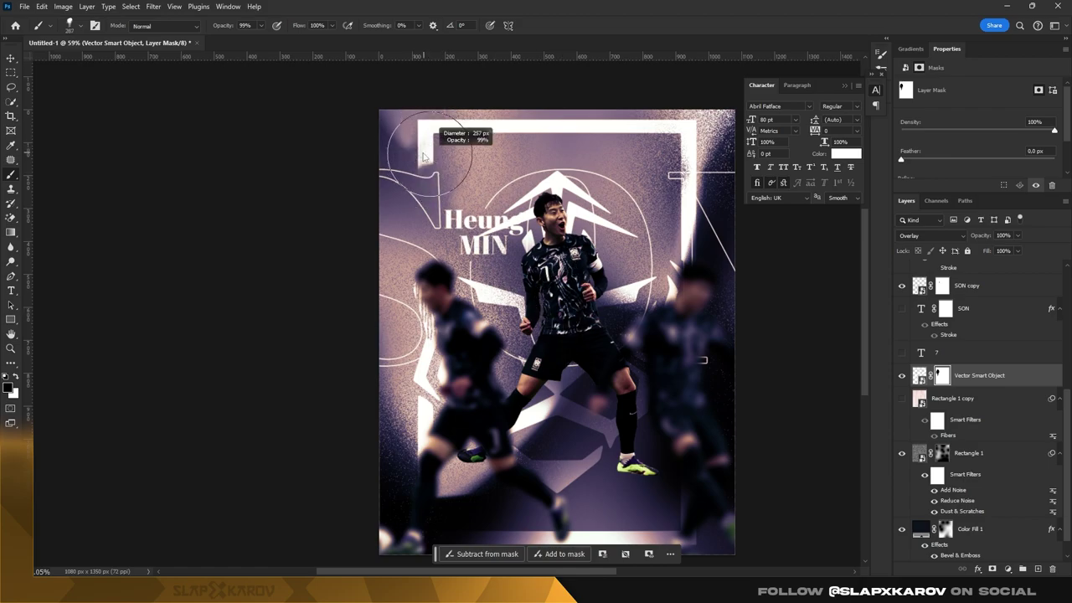
{"action": "left_click", "coordinate": [421, 156]}
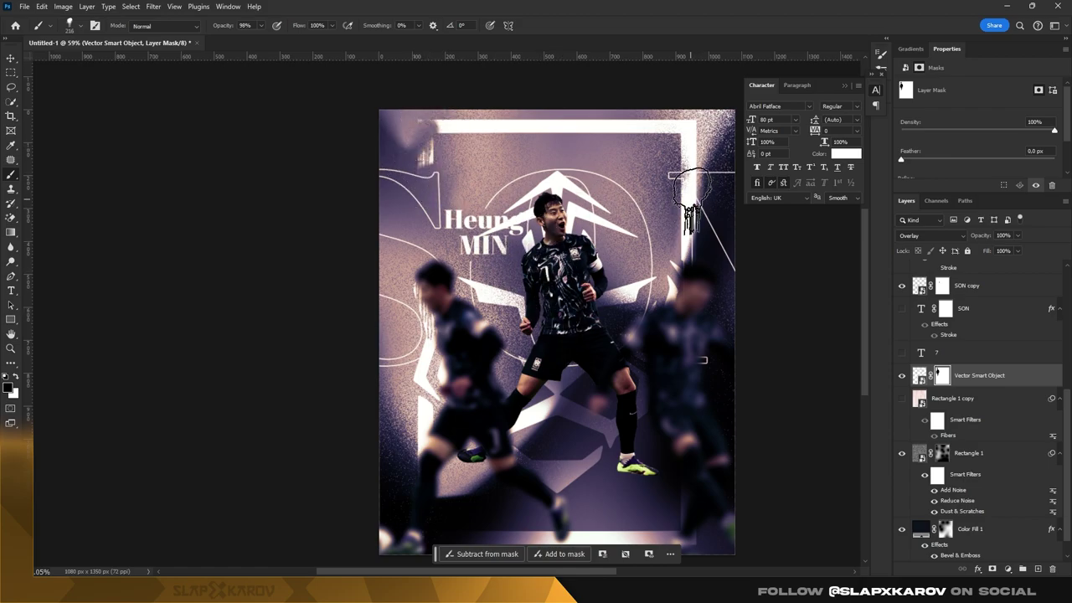
{"action": "right_click", "coordinate": [671, 333]}
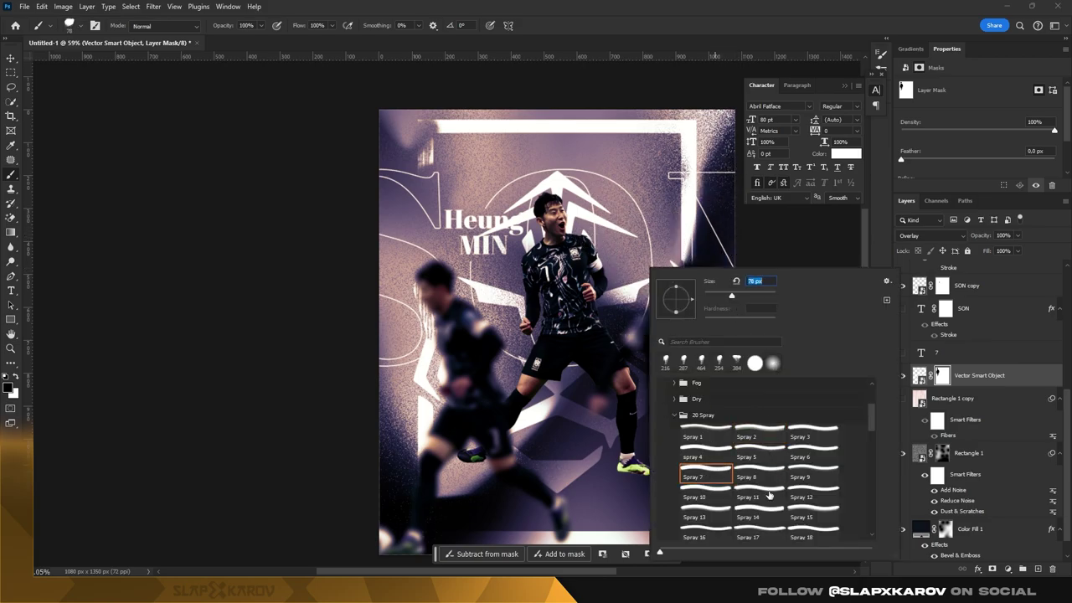
{"action": "type", "text": "280"}
{"action": "key", "text": "Return"}
- Paint the crest mask along the poster's bottom edge, then zoom in slightly
{"action": "right_click", "coordinate": [612, 228]}
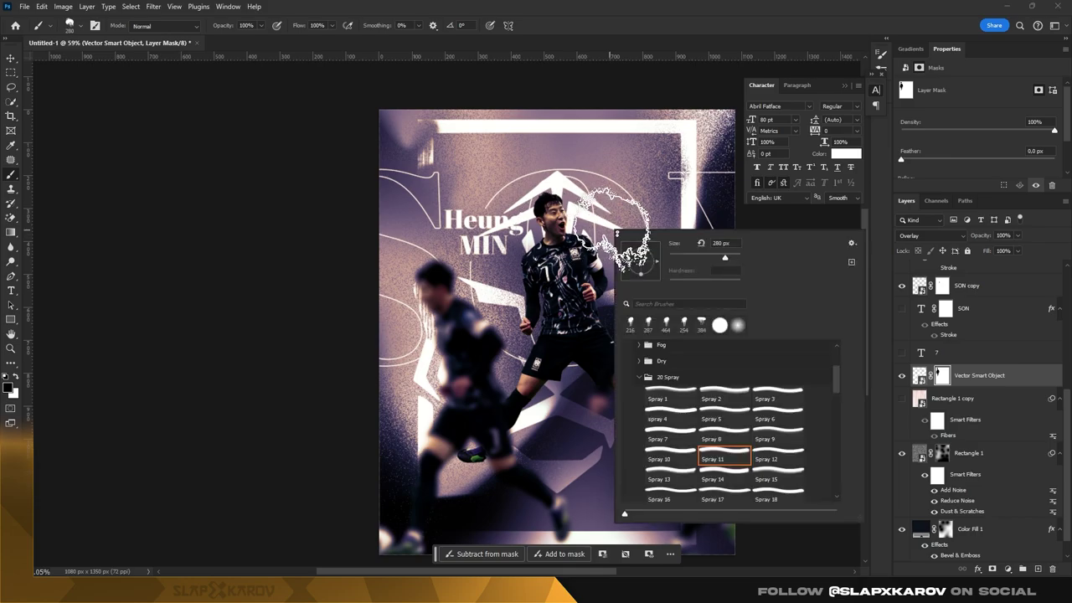
{"action": "left_click", "coordinate": [575, 227]}
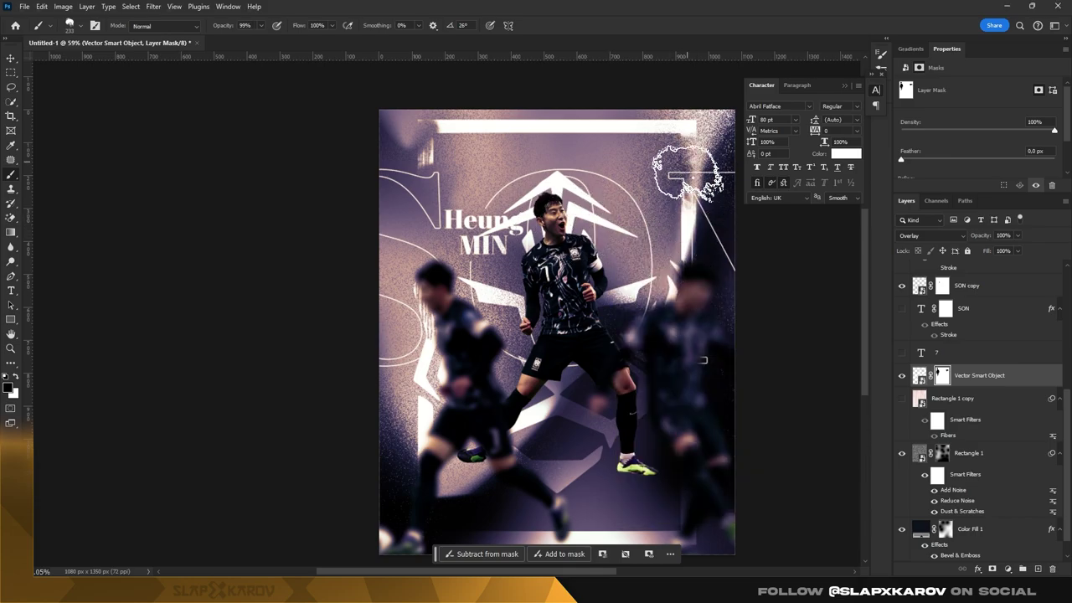
{"action": "scroll", "coordinate": [591, 268], "scroll_direction": "down", "scroll_amount": 1}
{"action": "scroll", "coordinate": [587, 406], "scroll_direction": "down", "scroll_amount": 2}
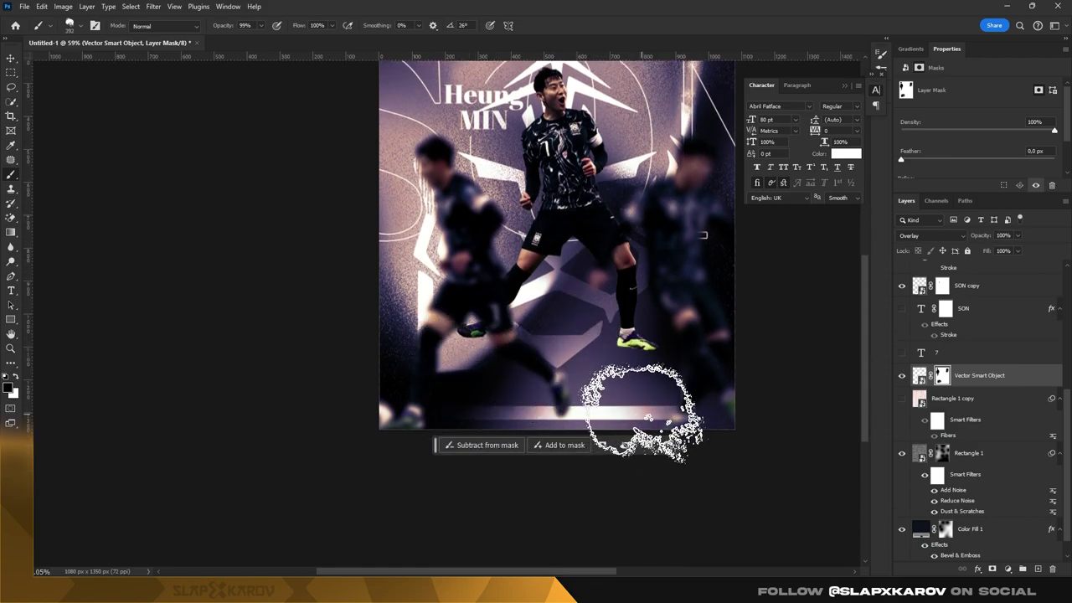
{"action": "scroll", "coordinate": [708, 403], "scroll_direction": "down", "scroll_amount": 1}
{"action": "left_click_drag", "start_coordinate": [708, 403], "coordinate": [474, 377]}
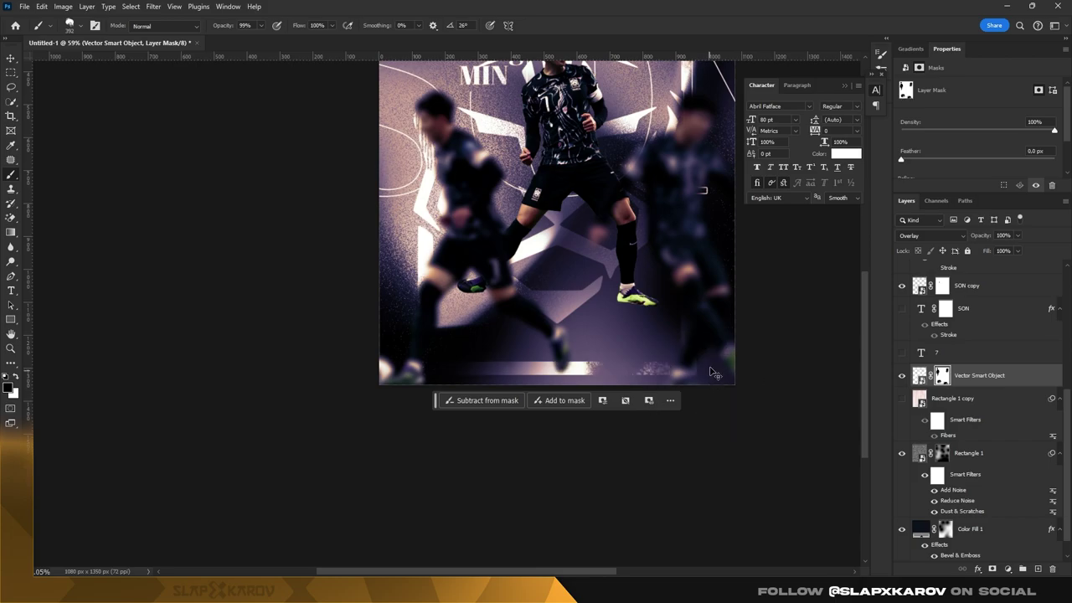
{"action": "key", "text": "z"}
{"action": "mouse_move", "coordinate": [721, 326]}
{"action": "left_mouse_down"}
{"action": "mouse_move", "coordinate": [667, 300]}
{"action": "mouse_move", "coordinate": [635, 156]}
{"action": "mouse_move", "coordinate": [584, 159]}
{"action": "mouse_move", "coordinate": [612, 160]}
{"action": "left_mouse_up"}
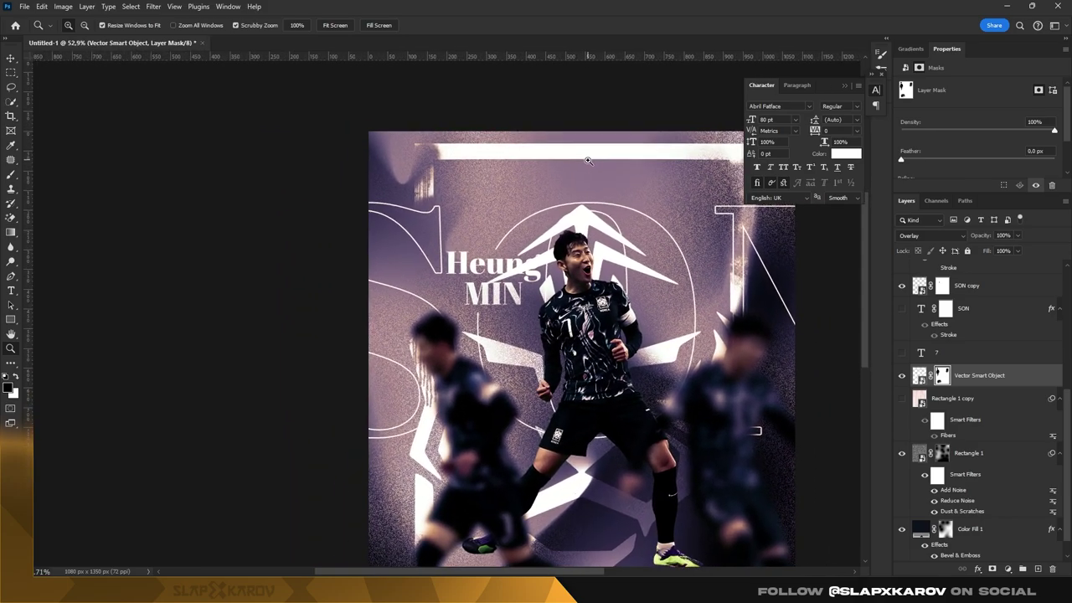
- Shrink the brush to about 265 px and paint out the bright strip along the poster bottom
{"action": "left_click", "coordinate": [16, 177]}
{"action": "left_click_drag", "start_coordinate": [514, 159], "coordinate": [486, 159]}
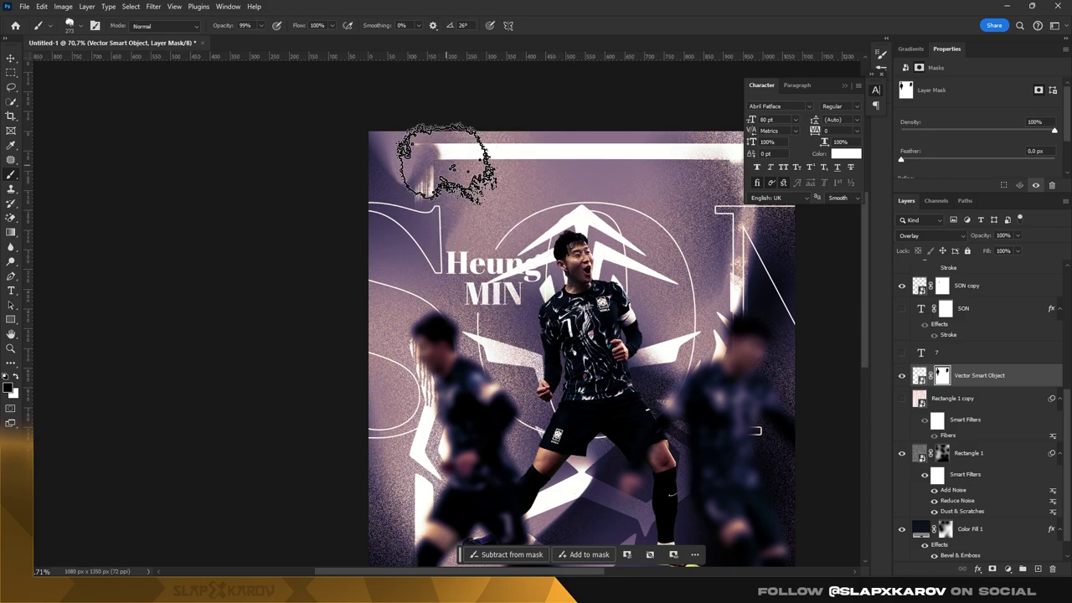
{"action": "mouse_move", "coordinate": [450, 170]}
{"action": "left_mouse_down"}
{"action": "mouse_move", "coordinate": [670, 352]}
{"action": "mouse_move", "coordinate": [649, 239]}
{"action": "mouse_move", "coordinate": [722, 290]}
{"action": "mouse_move", "coordinate": [757, 397]}
{"action": "mouse_move", "coordinate": [704, 159]}
{"action": "left_mouse_up"}
{"action": "scroll", "coordinate": [730, 251], "scroll_direction": "down", "scroll_amount": 1}
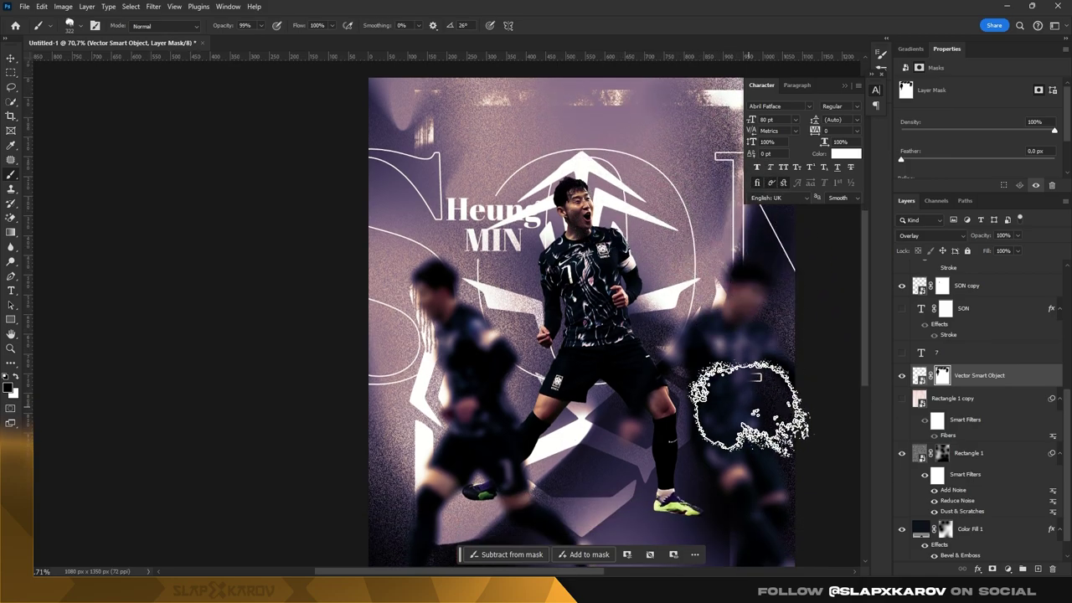
{"action": "scroll", "coordinate": [737, 365], "scroll_direction": "down", "scroll_amount": 1}
{"action": "scroll", "coordinate": [737, 365], "scroll_direction": "down", "scroll_amount": 1}
{"action": "scroll", "coordinate": [717, 378], "scroll_direction": "down", "scroll_amount": 1}
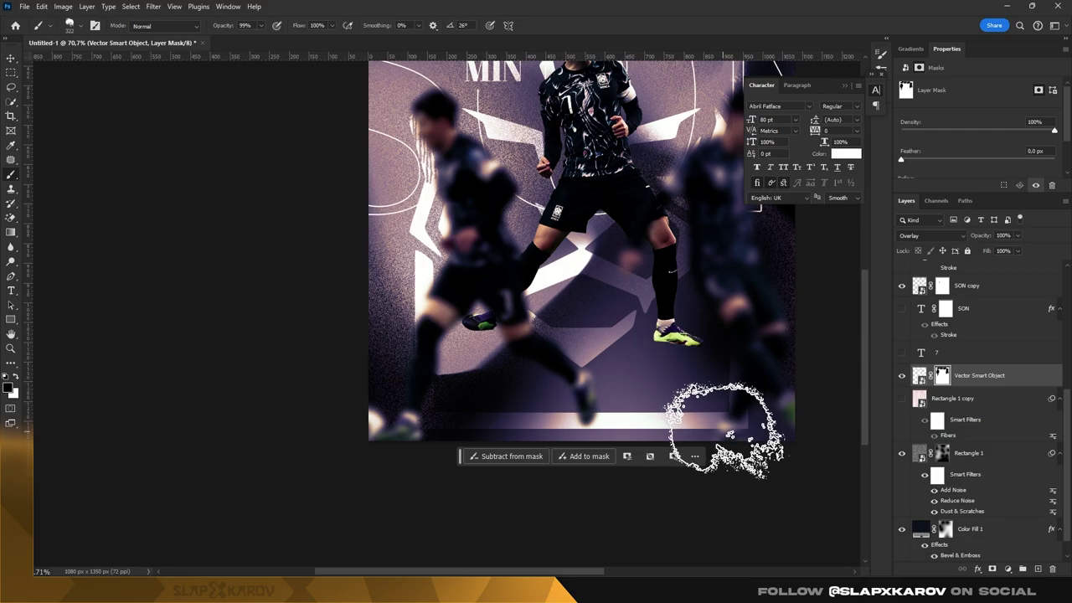
{"action": "mouse_move", "coordinate": [647, 433]}
{"action": "left_mouse_down"}
{"action": "mouse_move", "coordinate": [455, 431]}
{"action": "mouse_move", "coordinate": [586, 455]}
{"action": "left_mouse_up"}
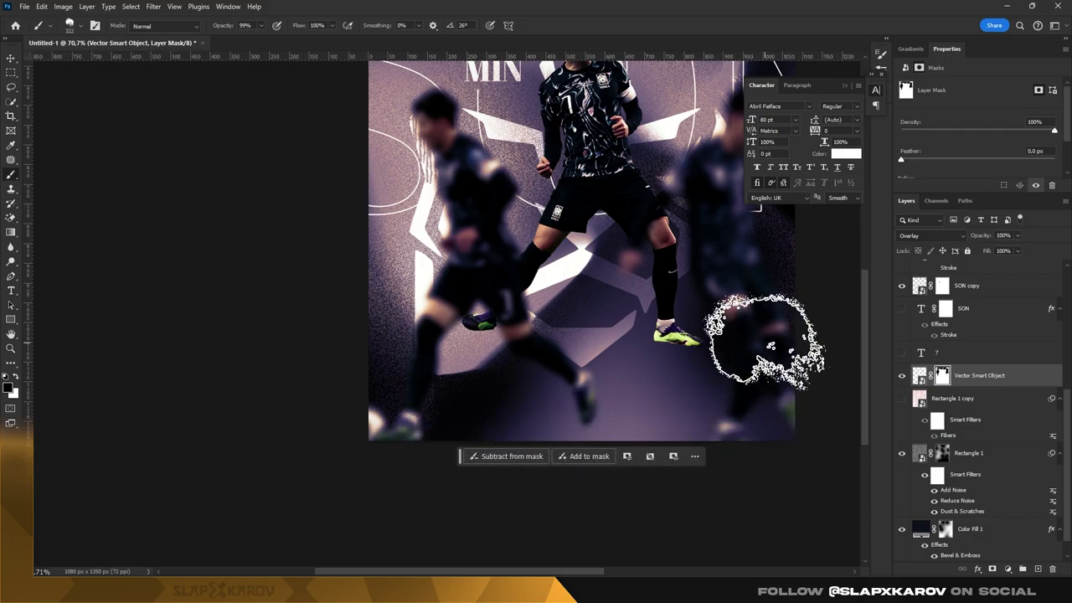
{"action": "key", "text": "z"}
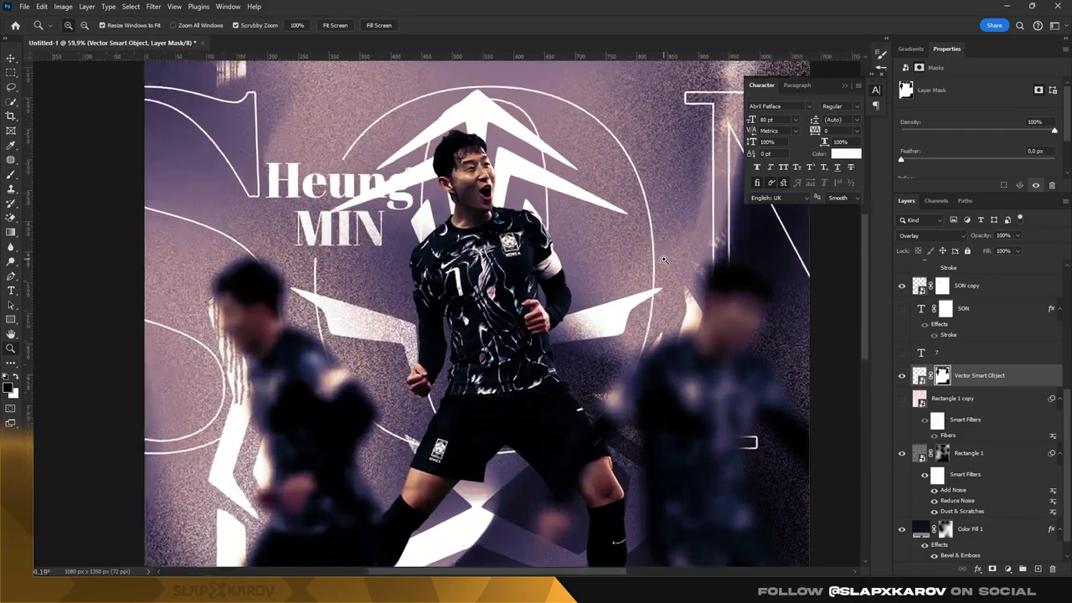
{"action": "mouse_move", "coordinate": [758, 377]}
{"action": "left_mouse_down"}
{"action": "mouse_move", "coordinate": [553, 191]}
{"action": "mouse_move", "coordinate": [637, 191]}
{"action": "left_mouse_up"}
- Set the Heung title to Exclusion and make three copies, blending the copies in Hue
{"action": "key", "text": "v"}
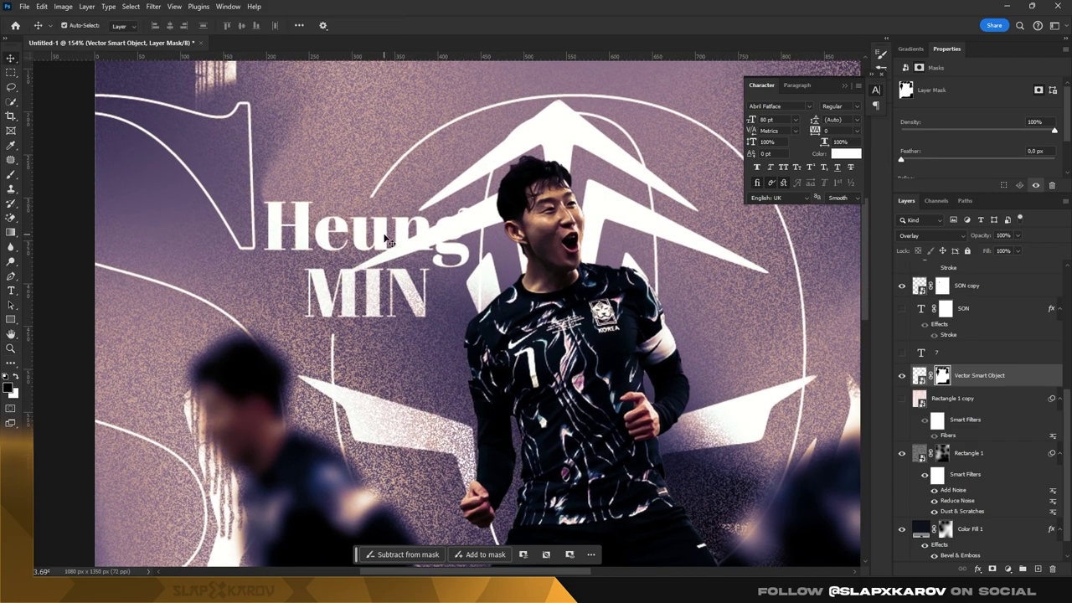
{"action": "left_click", "coordinate": [392, 242]}
{"action": "left_click", "coordinate": [930, 236]}
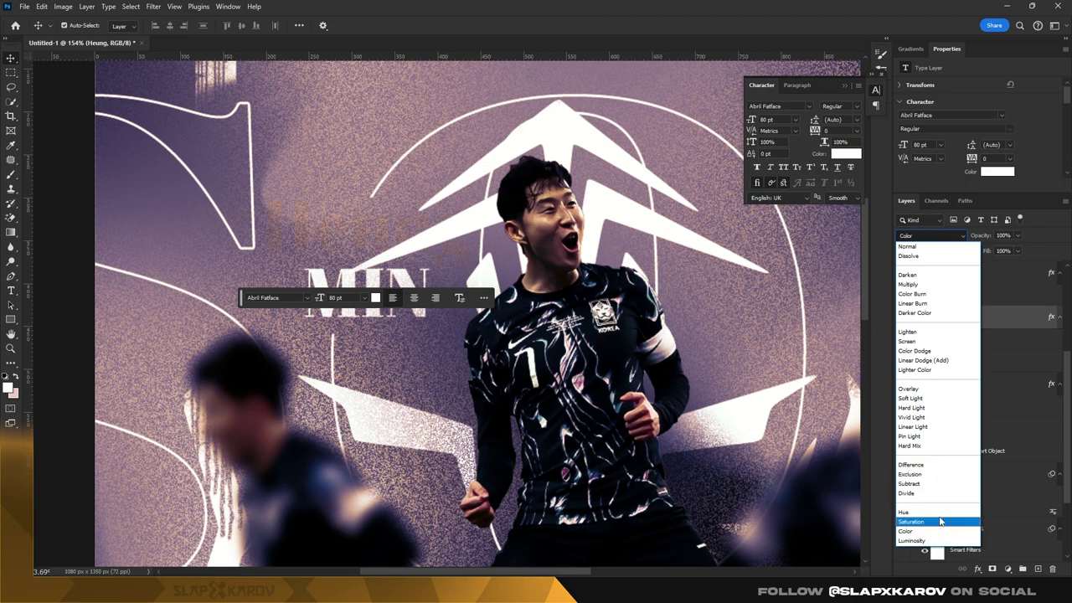
{"action": "left_click", "coordinate": [942, 475]}
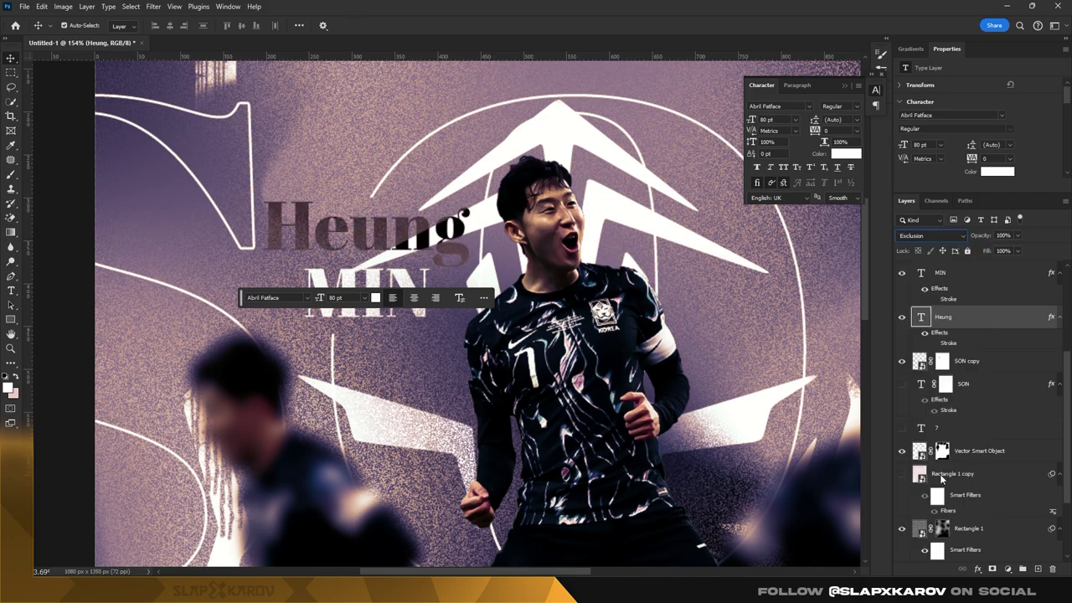
{"action": "key", "text": "ctrl+j"}
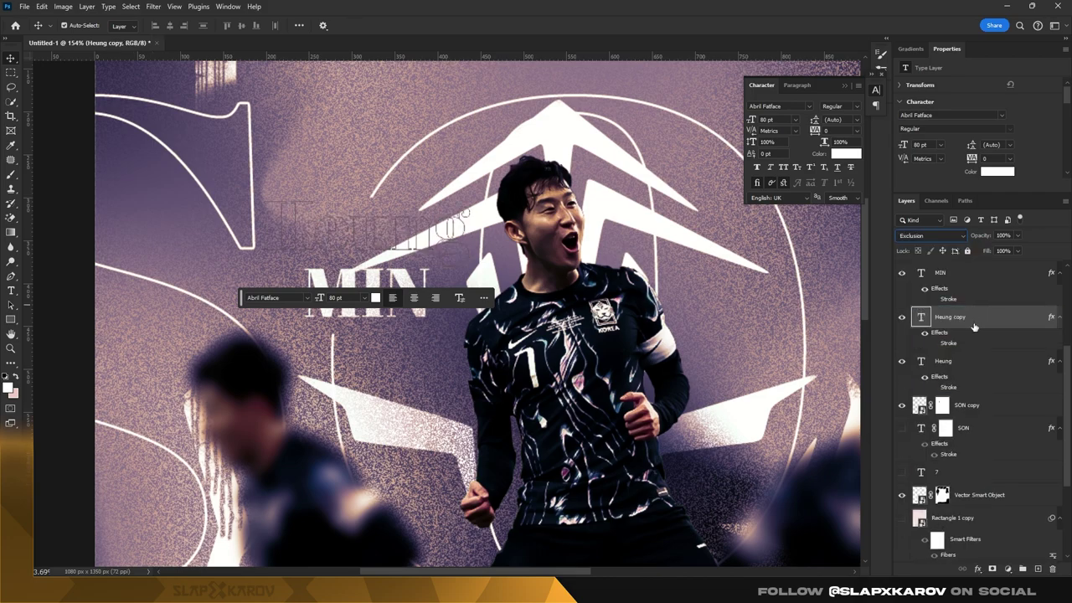
{"action": "left_click", "coordinate": [931, 238]}
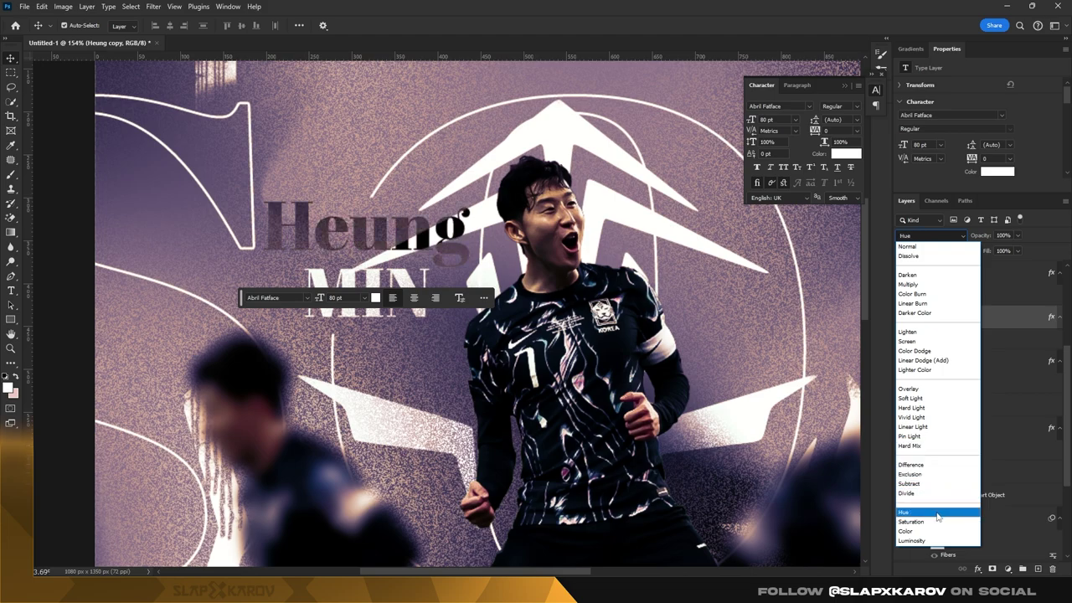
{"action": "left_click", "coordinate": [937, 512]}
{"action": "key", "text": "ctrl+j"}
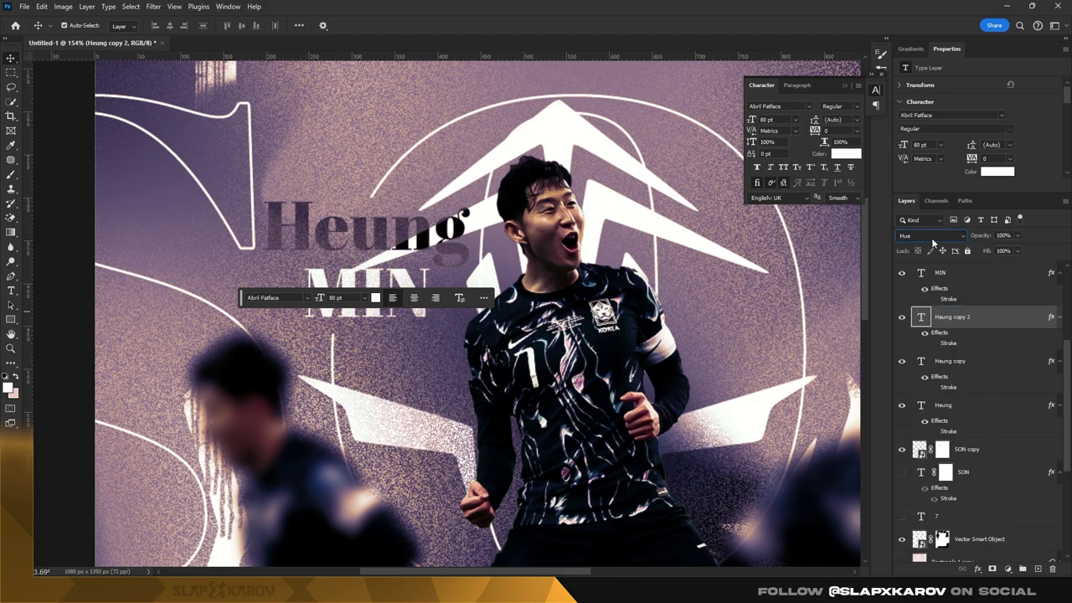
{"action": "key", "text": "ctrl+j"}
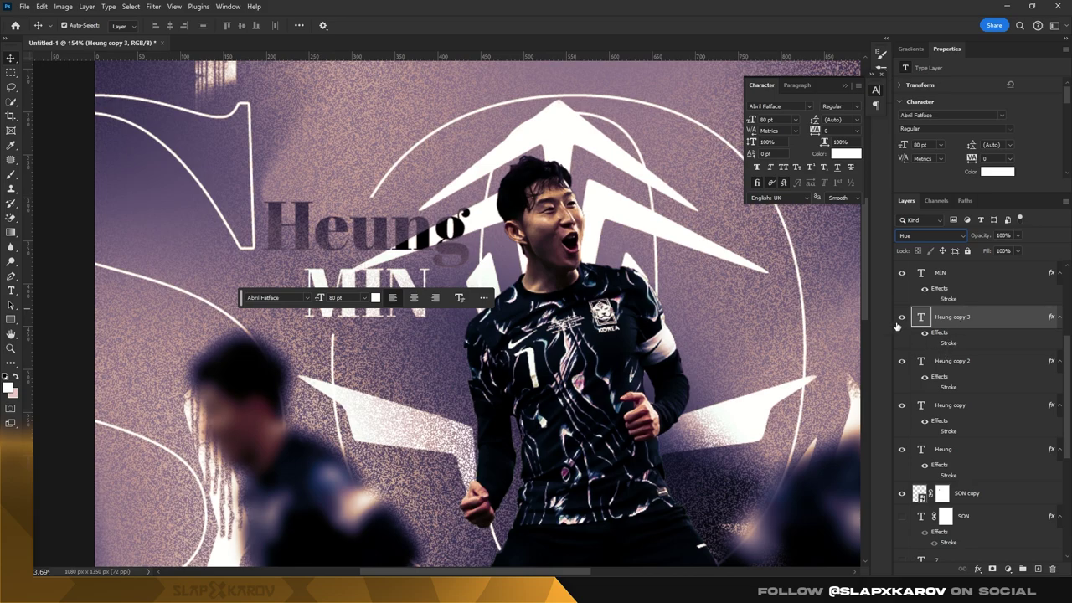
{"action": "left_click", "coordinate": [930, 236]}
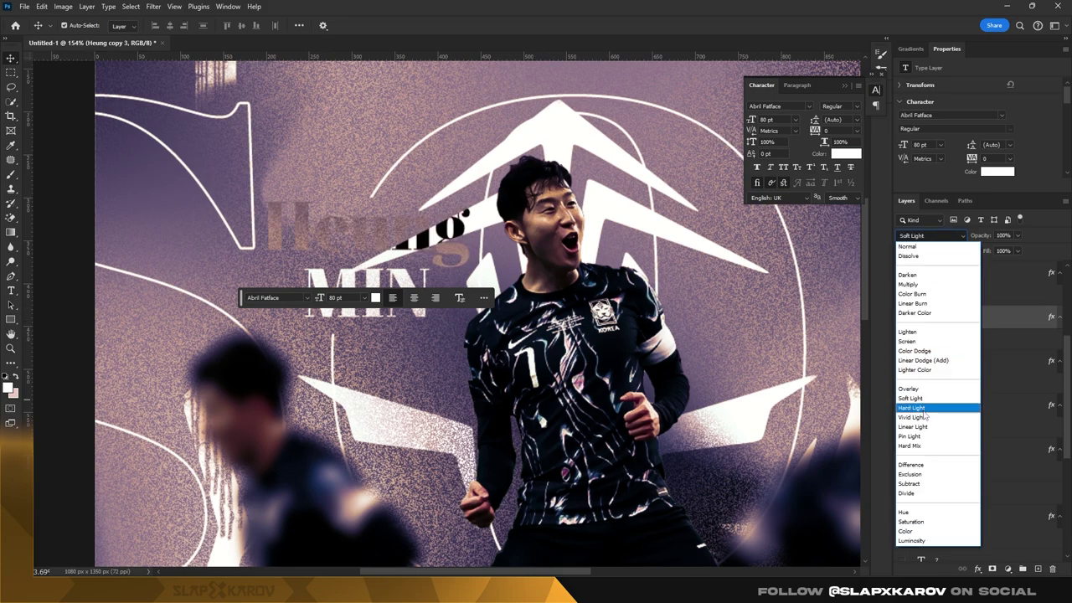
{"action": "left_click", "coordinate": [904, 512]}
- Recolour the Heung copy's text black (#000000) and zoom out to the whole poster
{"action": "double_click", "coordinate": [923, 319]}
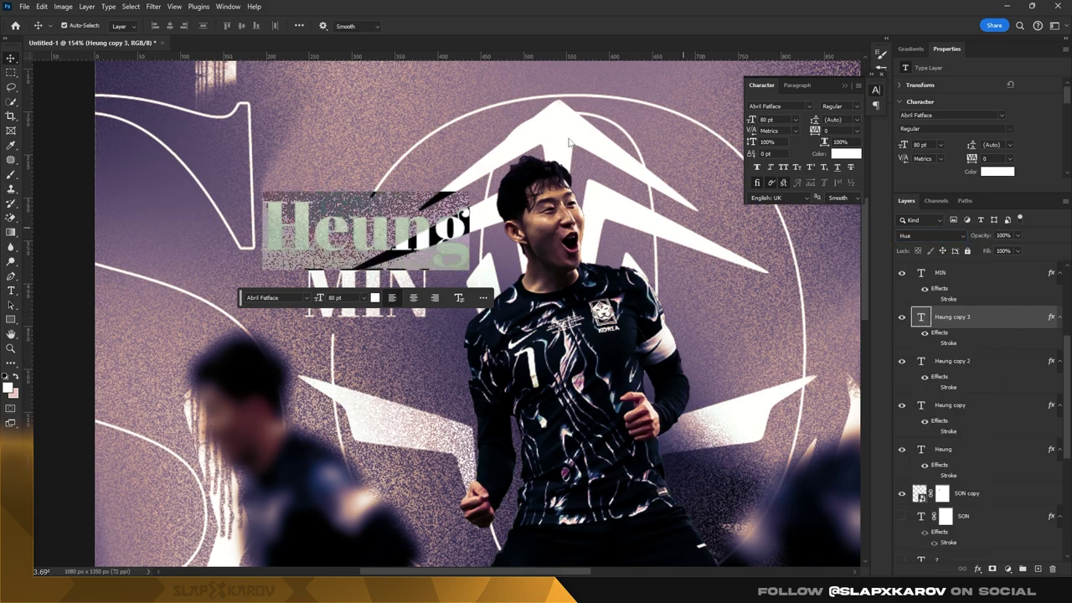
{"action": "left_click", "coordinate": [446, 26]}
{"action": "type", "text": "000000"}
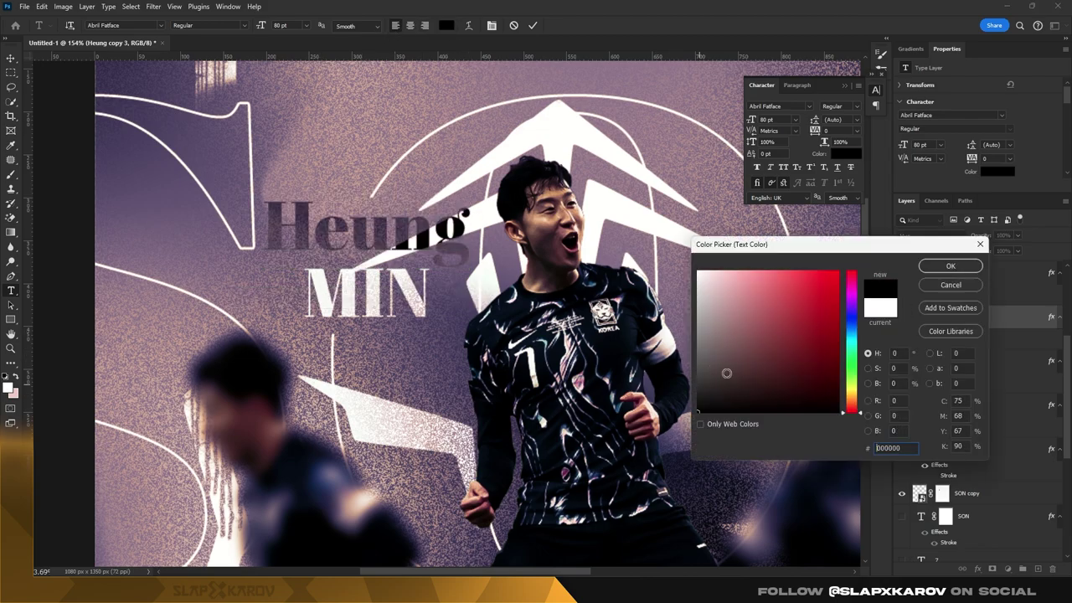
{"action": "left_click", "coordinate": [950, 266]}
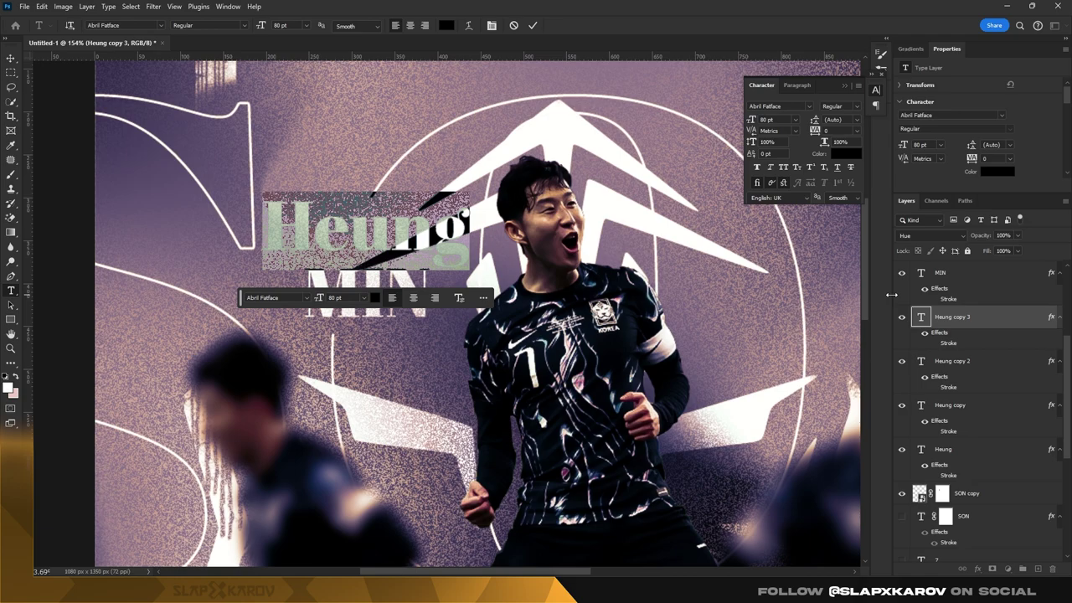
{"action": "left_click", "coordinate": [11, 58]}
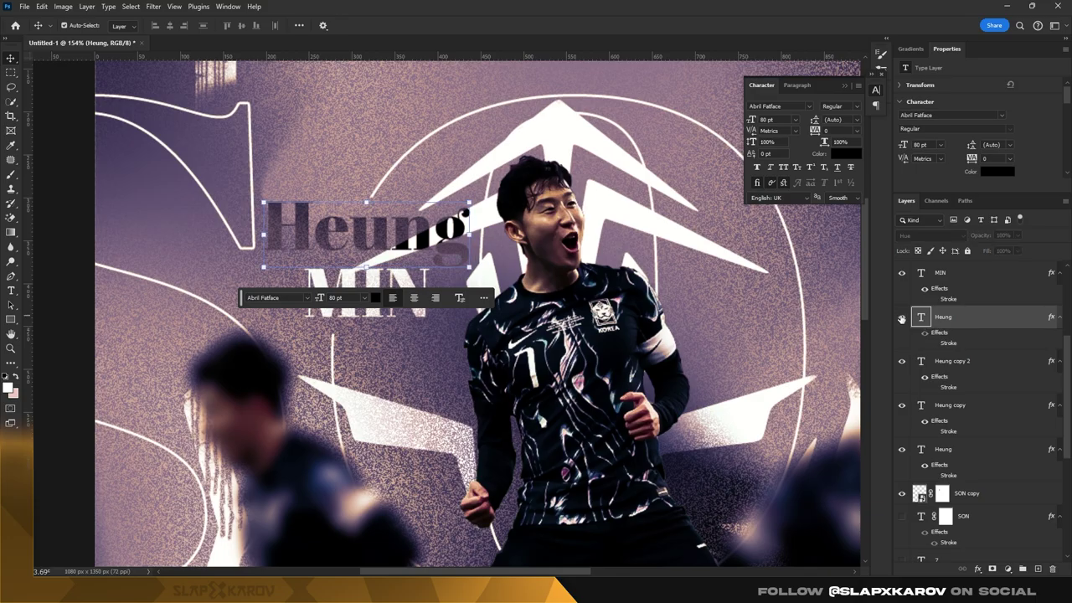
{"action": "key", "text": "z"}
{"action": "scroll", "coordinate": [394, 239], "scroll_direction": "down", "scroll_amount": 2}
{"action": "scroll", "coordinate": [403, 251], "scroll_direction": "up", "scroll_amount": 4}
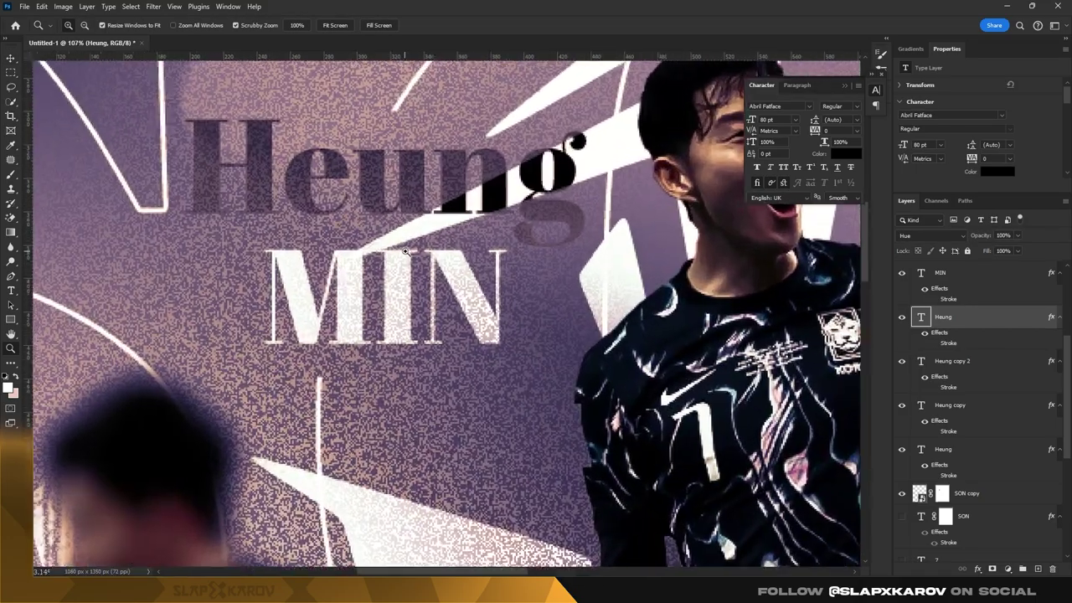
{"action": "scroll", "coordinate": [403, 255], "scroll_direction": "up", "scroll_amount": 1}
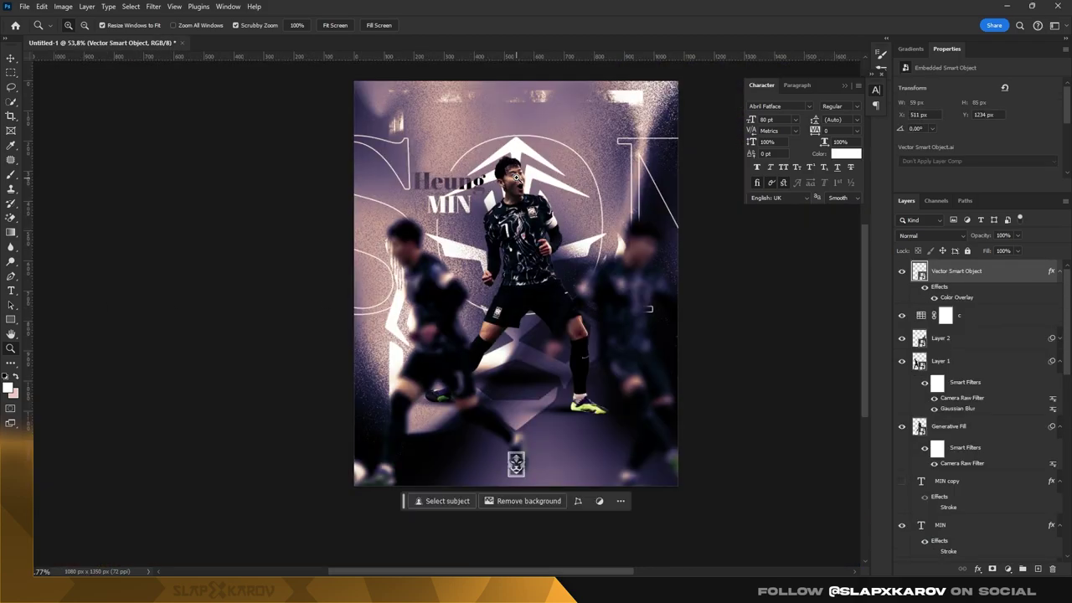
{"action": "mouse_move", "coordinate": [649, 309]}
{"action": "left_mouse_down"}
{"action": "mouse_move", "coordinate": [590, 369]}
{"action": "mouse_move", "coordinate": [624, 370]}
{"action": "left_mouse_up"}
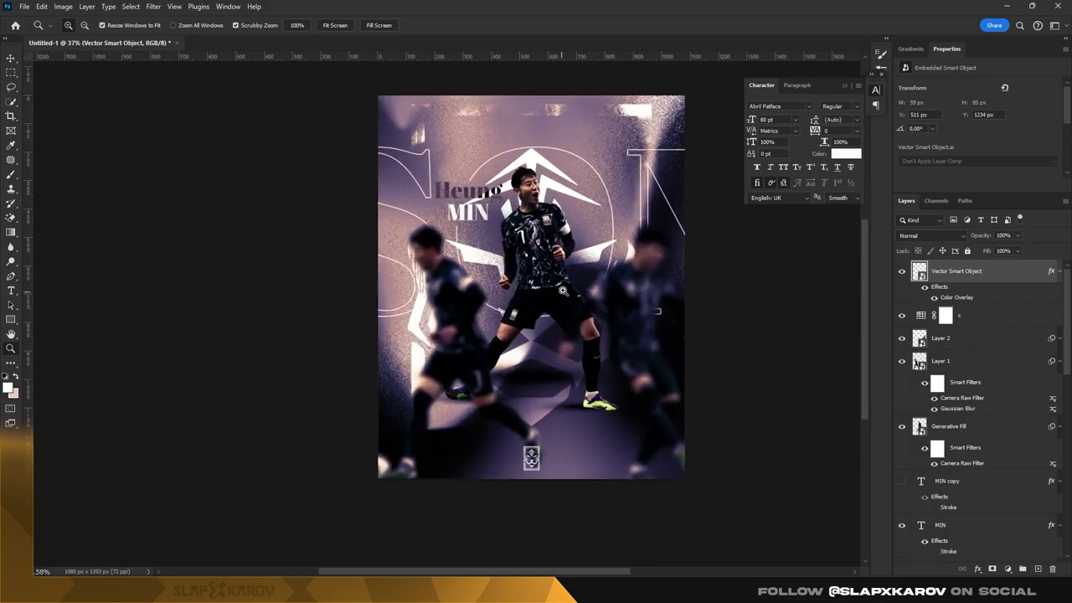
- Add a black Color Fill layer at 40% opacity with an inverted, hiding mask
{"action": "key", "text": "v"}
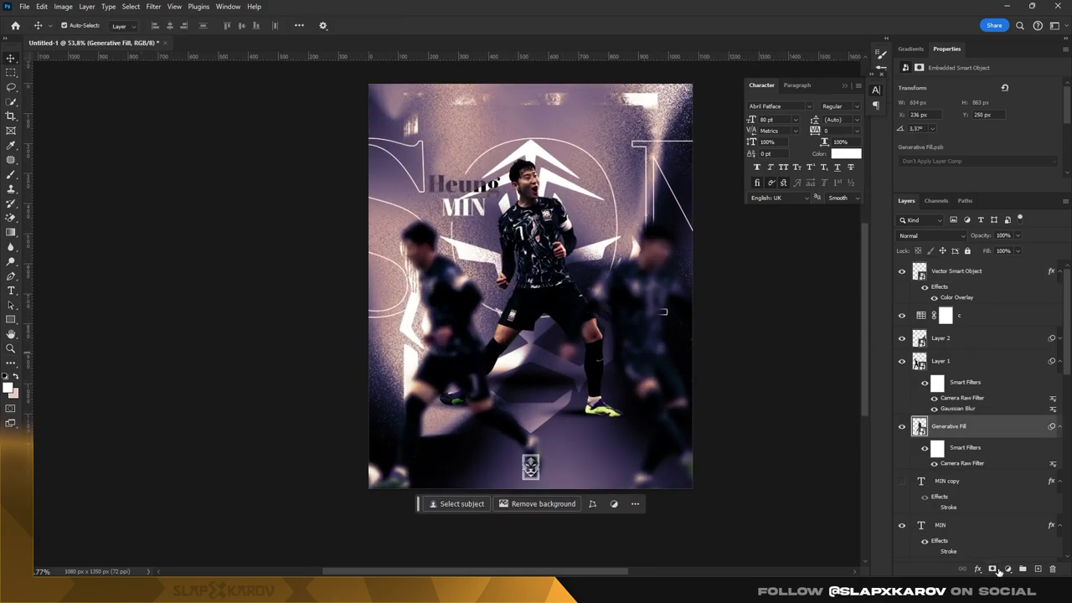
{"action": "left_click", "coordinate": [1009, 569]}
{"action": "left_click", "coordinate": [1015, 371]}
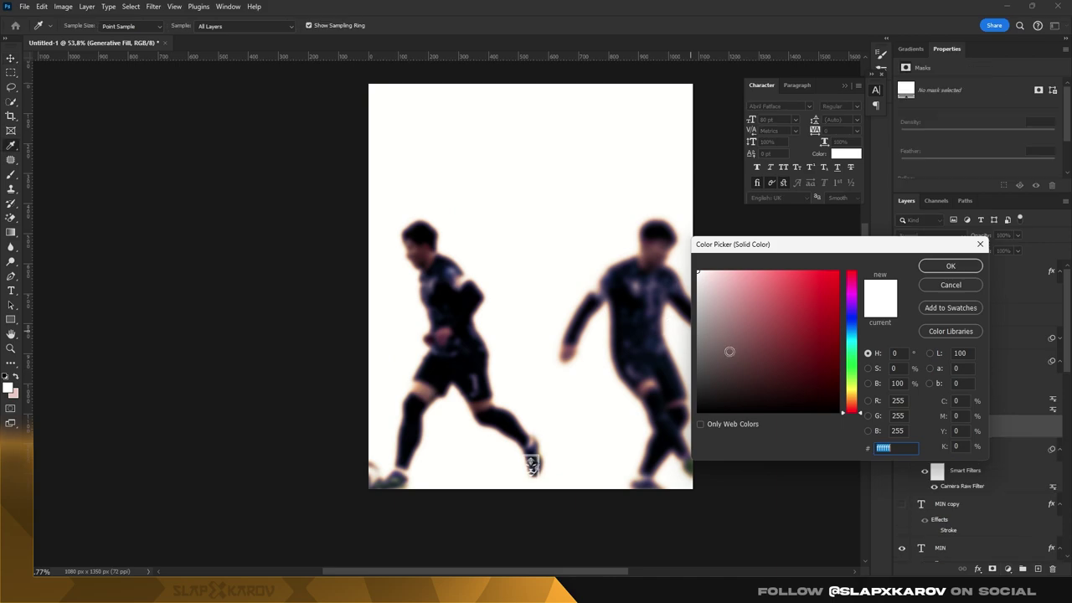
{"action": "key", "text": "Return"}
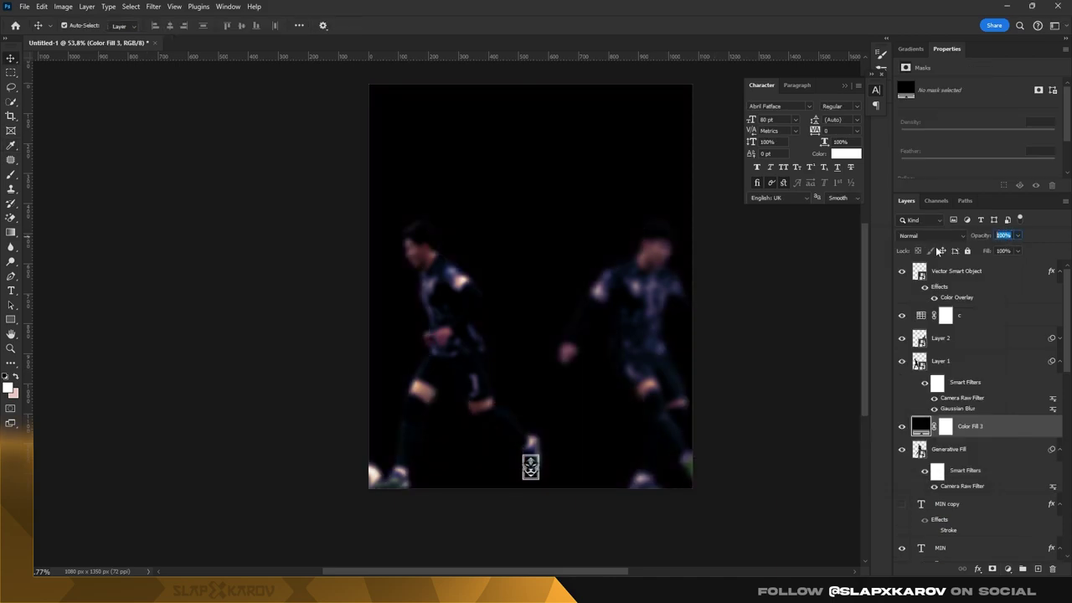
{"action": "type", "text": "40"}
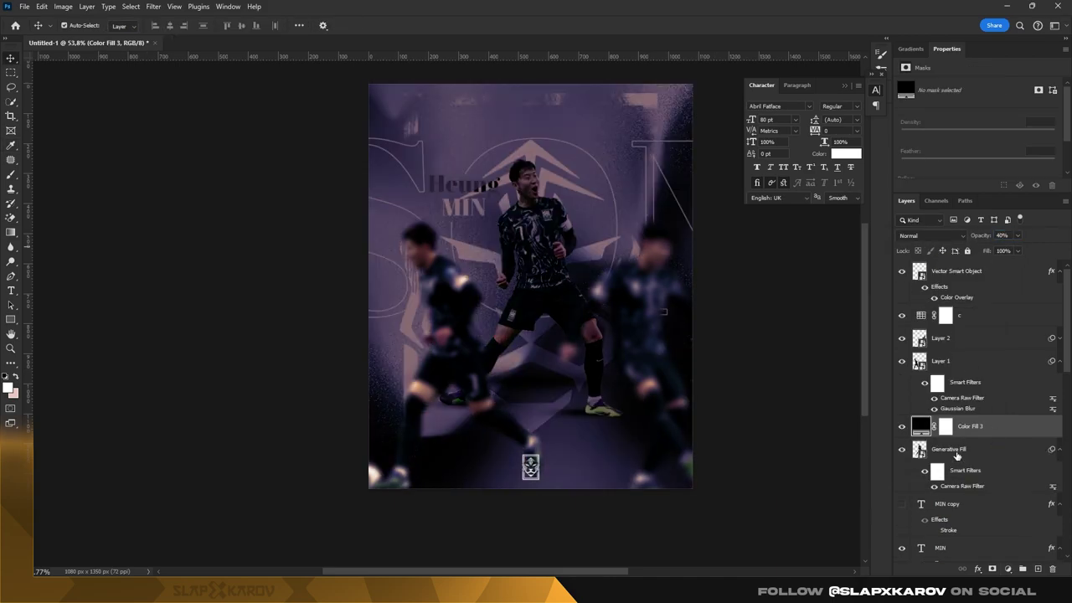
{"action": "left_click", "coordinate": [946, 427]}
{"action": "key", "text": "ctrl+i"}
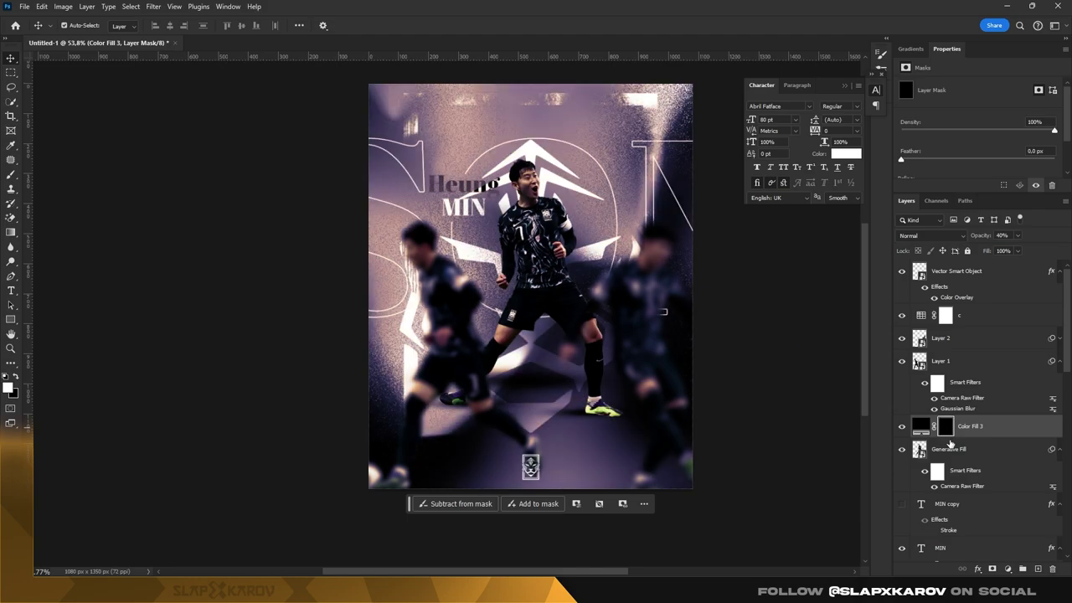
- Auto-select the main player, zoom in on him and set up a black brush
{"action": "left_click", "coordinate": [454, 503]}
{"action": "key", "text": "z"}
{"action": "left_click_drag", "start_coordinate": [565, 250], "coordinate": [637, 250]}
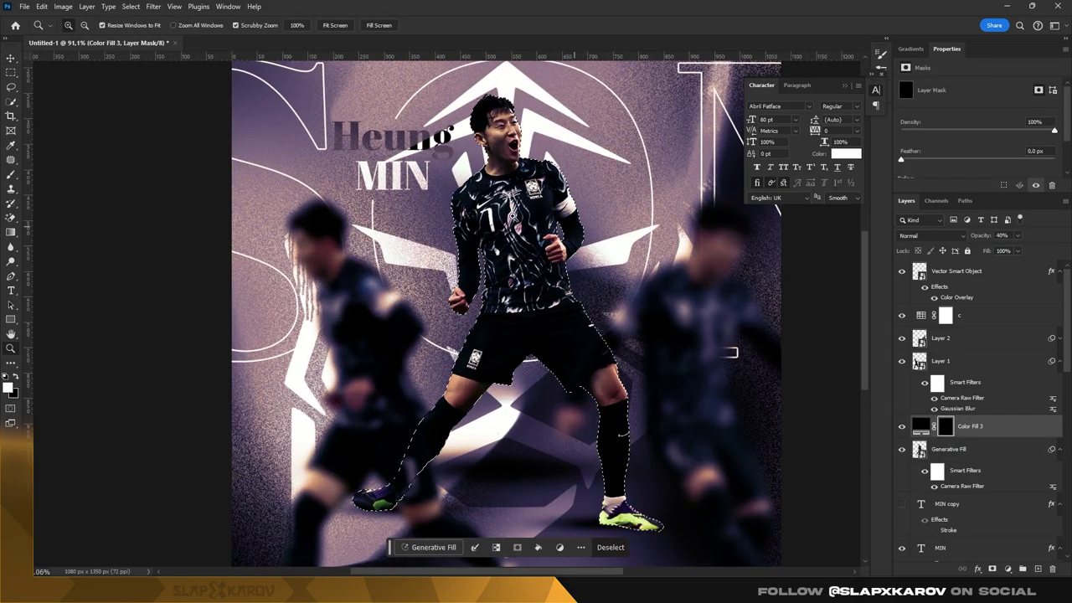
{"action": "key", "text": "b"}
{"action": "right_click", "coordinate": [637, 239]}
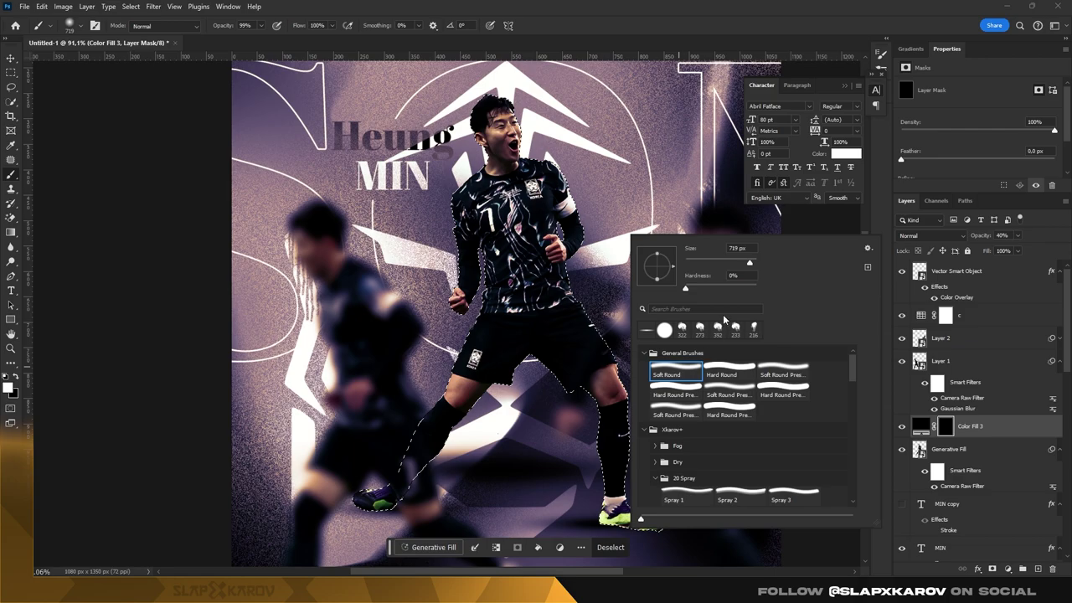
{"action": "left_click", "coordinate": [491, 179]}
{"action": "key", "text": "x"}
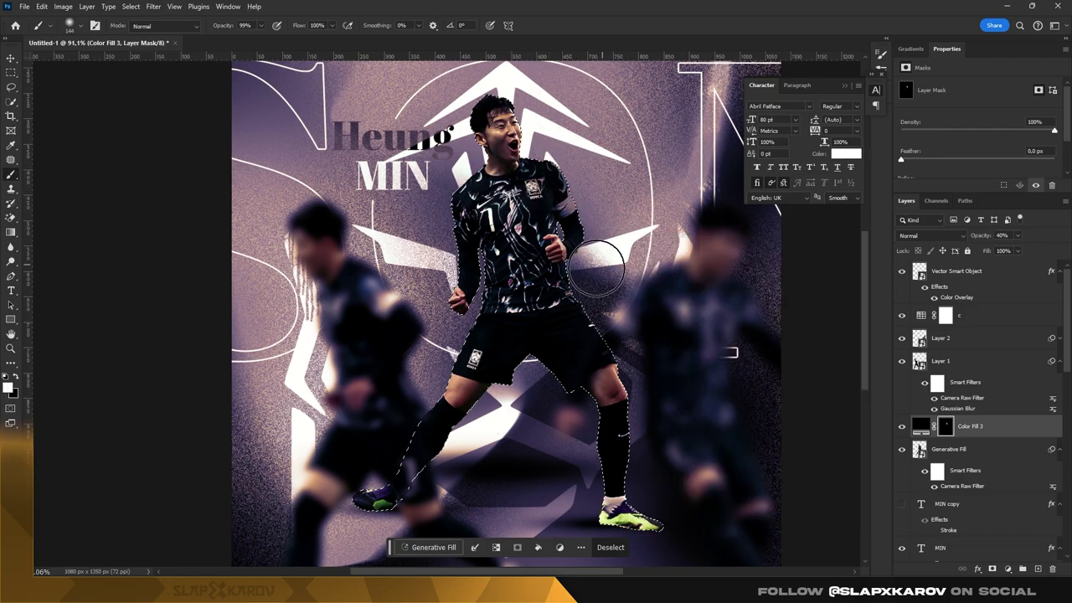
- Check the player selection with a transform, cancel it and clear the selection
{"action": "scroll", "coordinate": [647, 314], "scroll_direction": "down", "scroll_amount": 3}
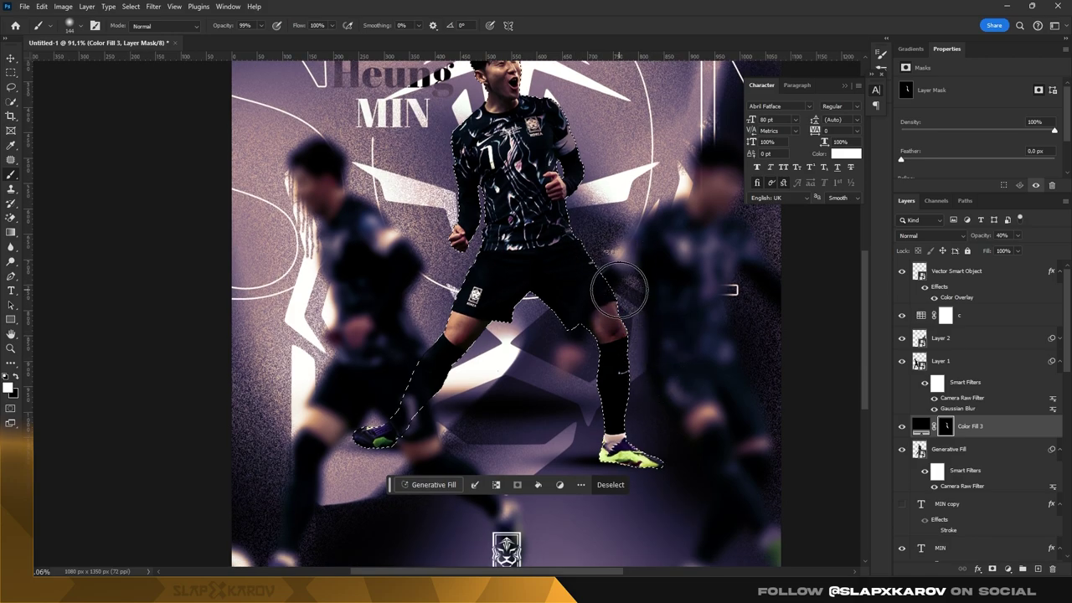
{"action": "scroll", "coordinate": [644, 361], "scroll_direction": "down", "scroll_amount": 3}
{"action": "scroll", "coordinate": [665, 424], "scroll_direction": "down", "scroll_amount": 3}
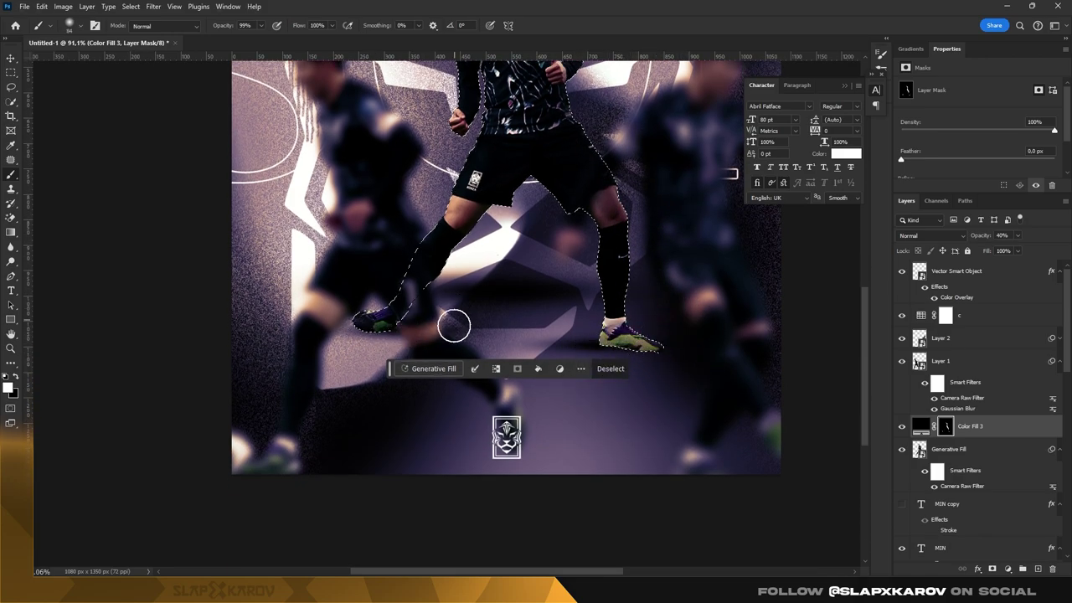
{"action": "scroll", "coordinate": [454, 325], "scroll_direction": "up", "scroll_amount": 2}
{"action": "scroll", "coordinate": [463, 299], "scroll_direction": "up", "scroll_amount": 2}
{"action": "scroll", "coordinate": [433, 224], "scroll_direction": "up", "scroll_amount": 2}
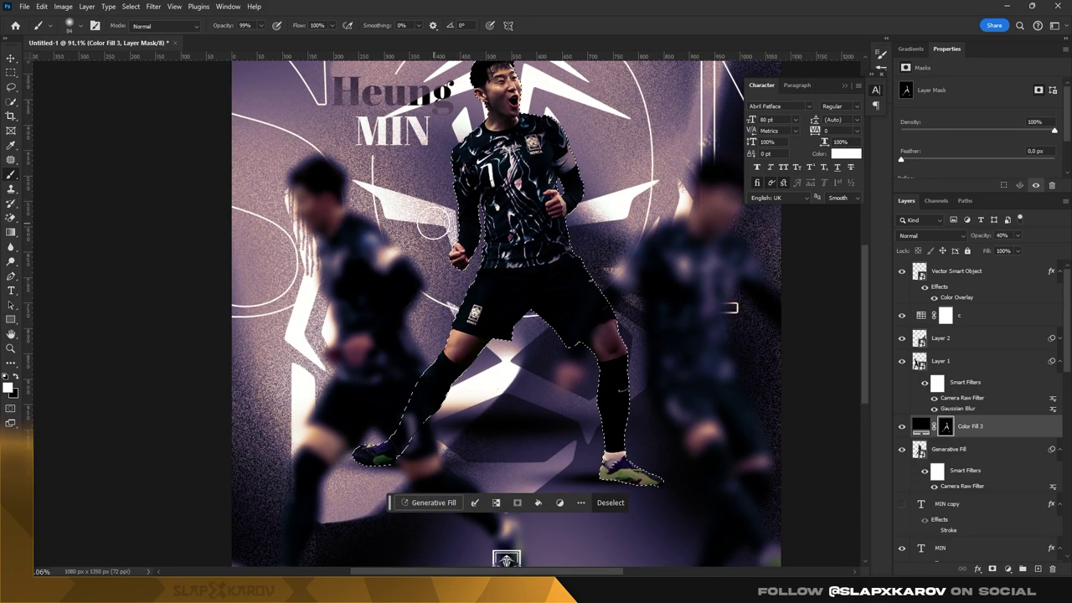
{"action": "scroll", "coordinate": [473, 216], "scroll_direction": "up", "scroll_amount": 2}
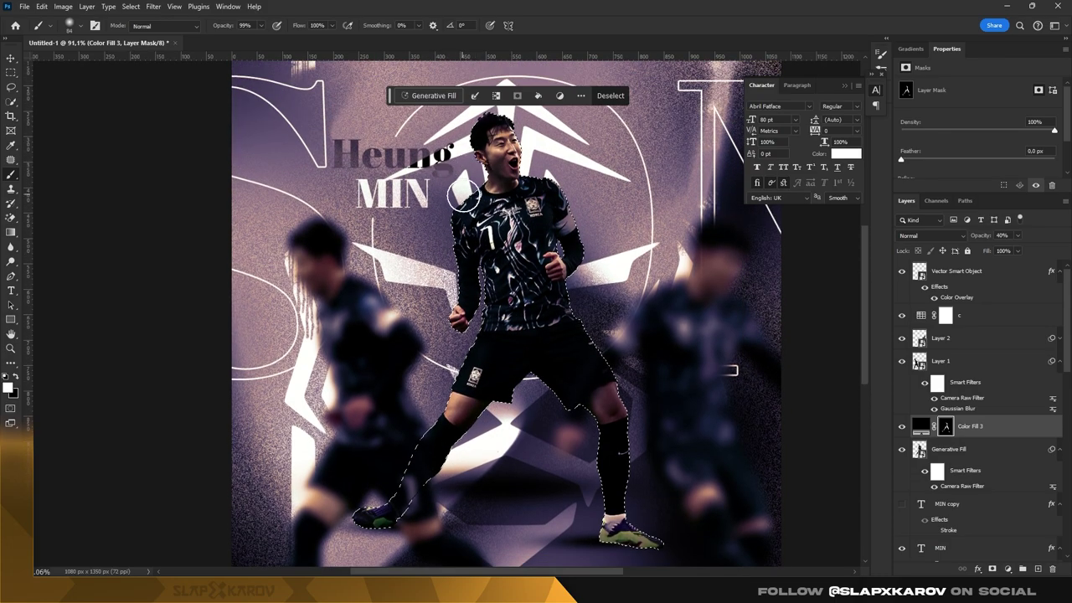
{"action": "scroll", "coordinate": [464, 195], "scroll_direction": "up", "scroll_amount": 2}
{"action": "key", "text": "ctrl+t"}
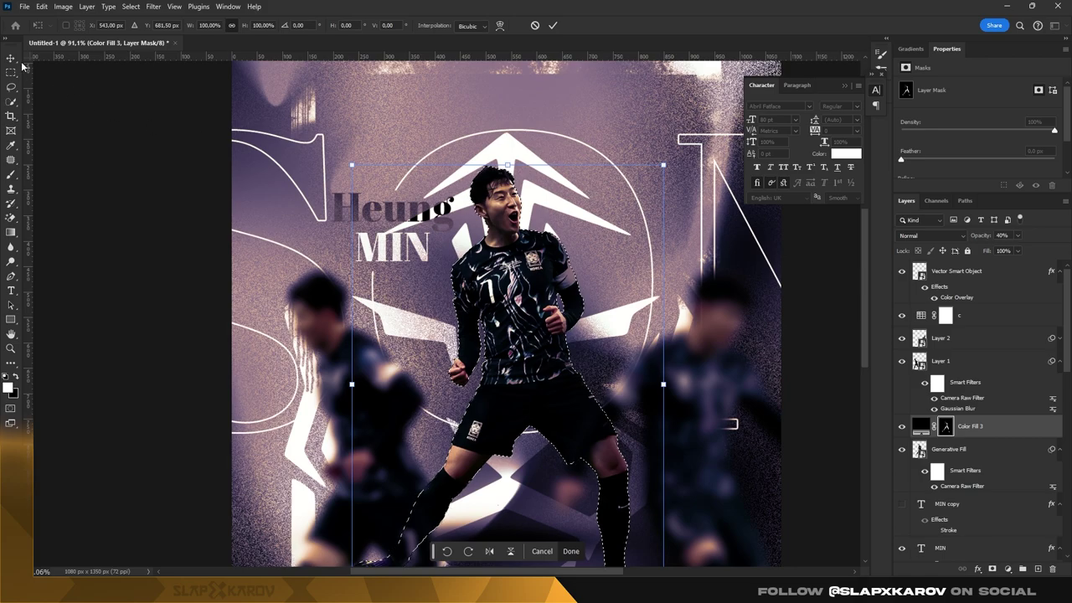
{"action": "key", "text": "Return"}
{"action": "key", "text": "z"}
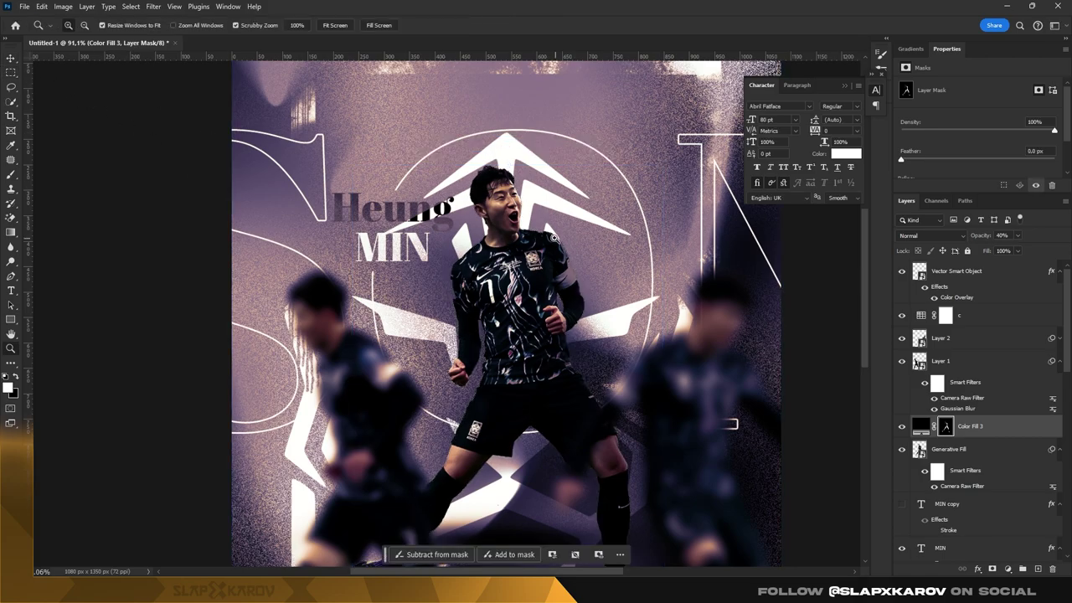
{"action": "scroll", "coordinate": [553, 238], "scroll_direction": "down", "scroll_amount": 2}
- Make the Color Fill 3 layer visible and scroll through the Layers panel
{"action": "left_click", "coordinate": [903, 426]}
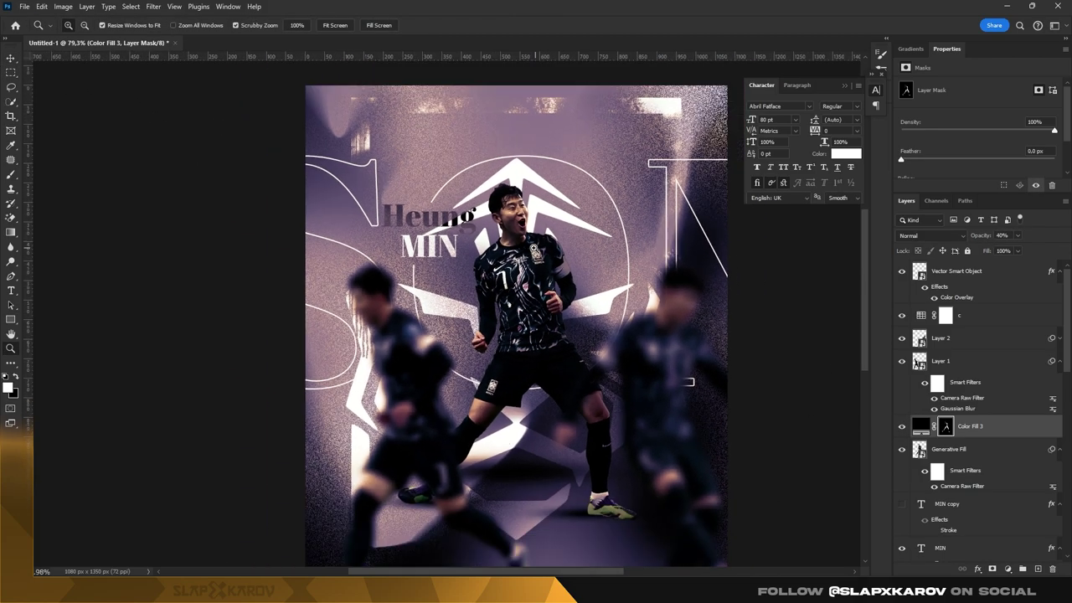
{"action": "scroll", "coordinate": [599, 302], "scroll_direction": "down", "scroll_amount": 3}
{"action": "scroll", "coordinate": [599, 302], "scroll_direction": "up", "scroll_amount": 2}
{"action": "scroll", "coordinate": [599, 303], "scroll_direction": "down", "scroll_amount": 1}
{"action": "scroll", "coordinate": [600, 303], "scroll_direction": "up", "scroll_amount": 3}
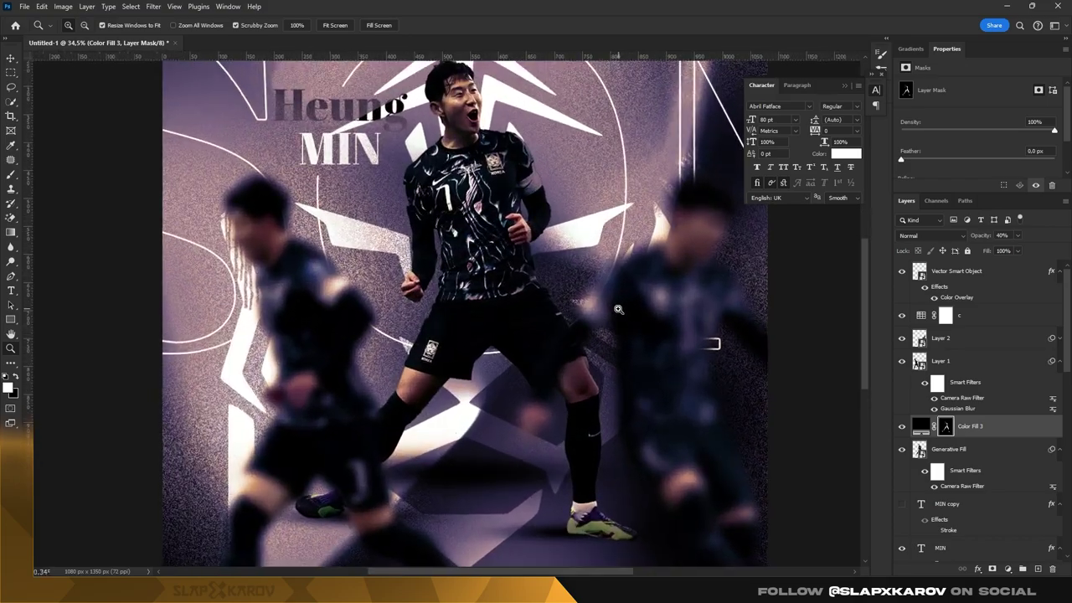
{"action": "scroll", "coordinate": [601, 304], "scroll_direction": "down", "scroll_amount": 2}
{"action": "scroll", "coordinate": [601, 305], "scroll_direction": "down", "scroll_amount": 1}
{"action": "scroll", "coordinate": [602, 305], "scroll_direction": "up", "scroll_amount": 1}
{"action": "scroll", "coordinate": [587, 318], "scroll_direction": "down", "scroll_amount": 2}
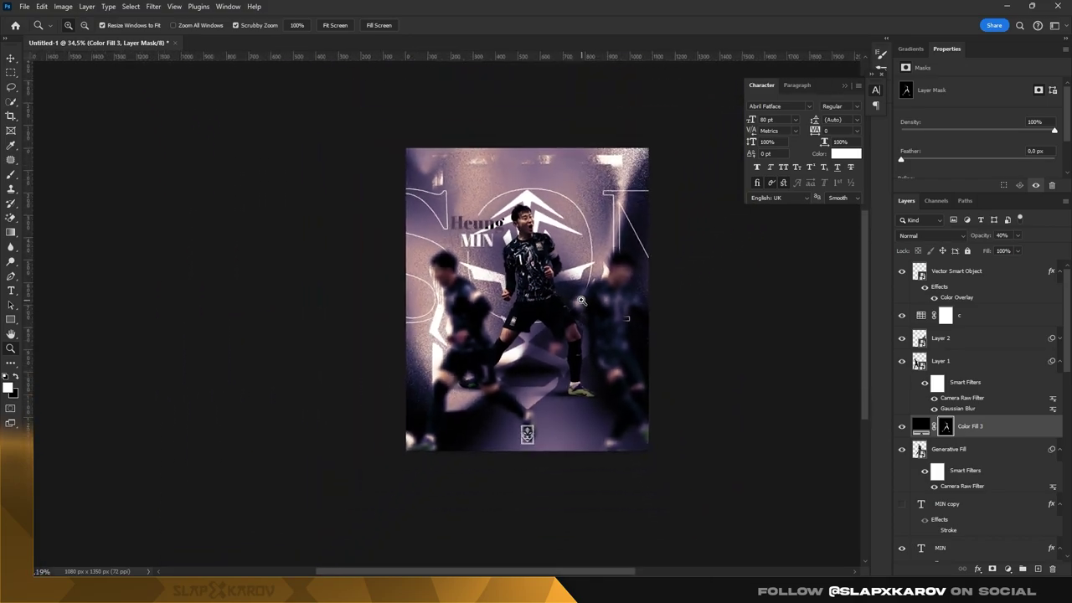
{"action": "scroll", "coordinate": [527, 373], "scroll_direction": "up", "scroll_amount": 5}
{"action": "scroll", "coordinate": [527, 373], "scroll_direction": "up", "scroll_amount": 1}
{"action": "scroll", "coordinate": [586, 276], "scroll_direction": "down", "scroll_amount": 2}
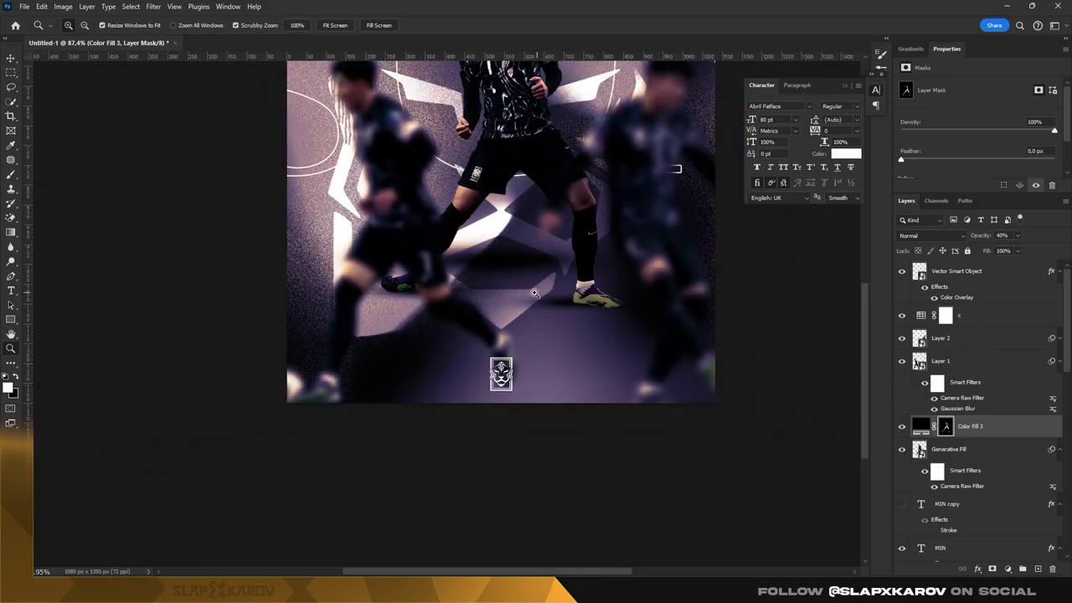
{"action": "scroll", "coordinate": [603, 251], "scroll_direction": "down", "scroll_amount": 2}
{"action": "scroll", "coordinate": [607, 247], "scroll_direction": "down", "scroll_amount": 1}
{"action": "scroll", "coordinate": [519, 252], "scroll_direction": "up", "scroll_amount": 2}
{"action": "scroll", "coordinate": [519, 251], "scroll_direction": "up", "scroll_amount": 2}
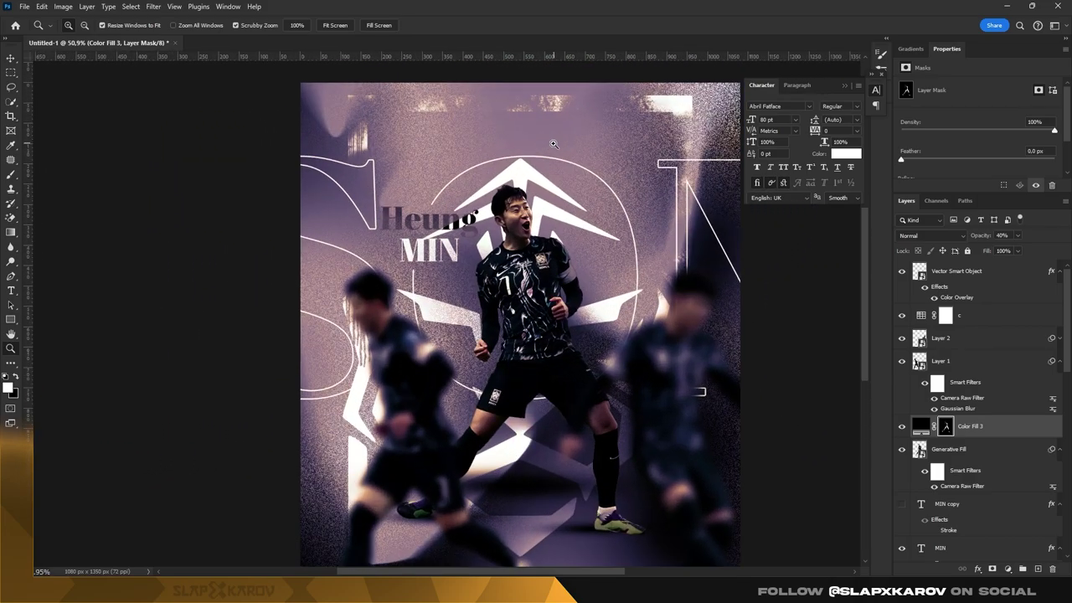
{"action": "scroll", "coordinate": [519, 251], "scroll_direction": "down", "scroll_amount": 1}
{"action": "scroll", "coordinate": [519, 251], "scroll_direction": "down", "scroll_amount": 1}
{"action": "scroll", "coordinate": [945, 379], "scroll_direction": "down", "scroll_amount": 3}
{"action": "scroll", "coordinate": [966, 444], "scroll_direction": "down", "scroll_amount": 3}
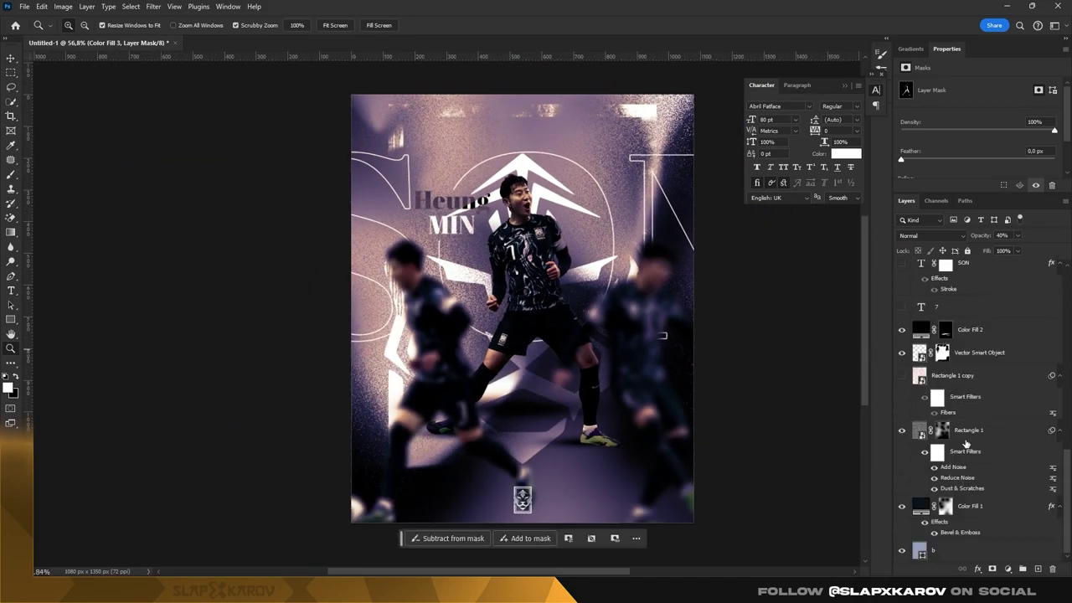
- Show the Vector Smart Object layer, target its mask, pick a black brush and zoom in
{"action": "left_click", "coordinate": [976, 352]}
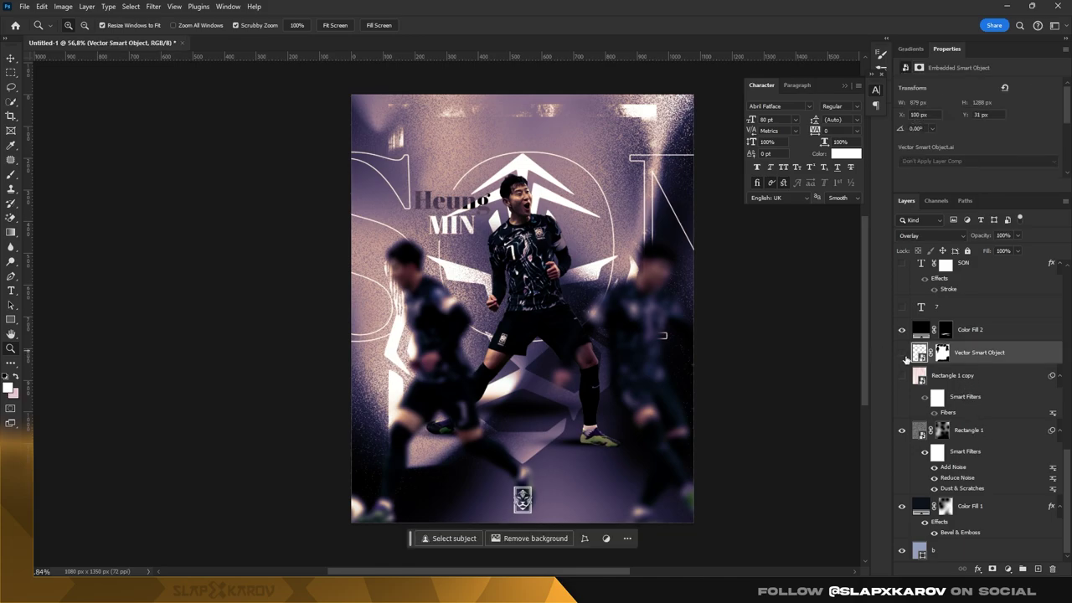
{"action": "left_click", "coordinate": [903, 354]}
{"action": "left_click", "coordinate": [942, 353]}
{"action": "scroll", "coordinate": [363, 239], "scroll_direction": "up", "scroll_amount": 2}
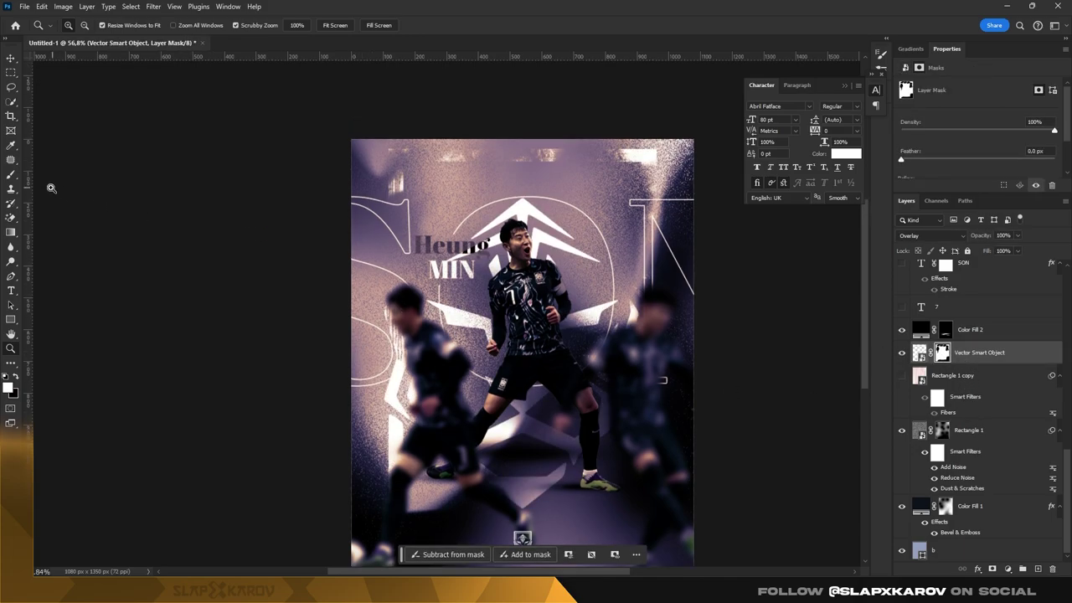
{"action": "left_click", "coordinate": [12, 175]}
{"action": "right_click", "coordinate": [536, 179]}
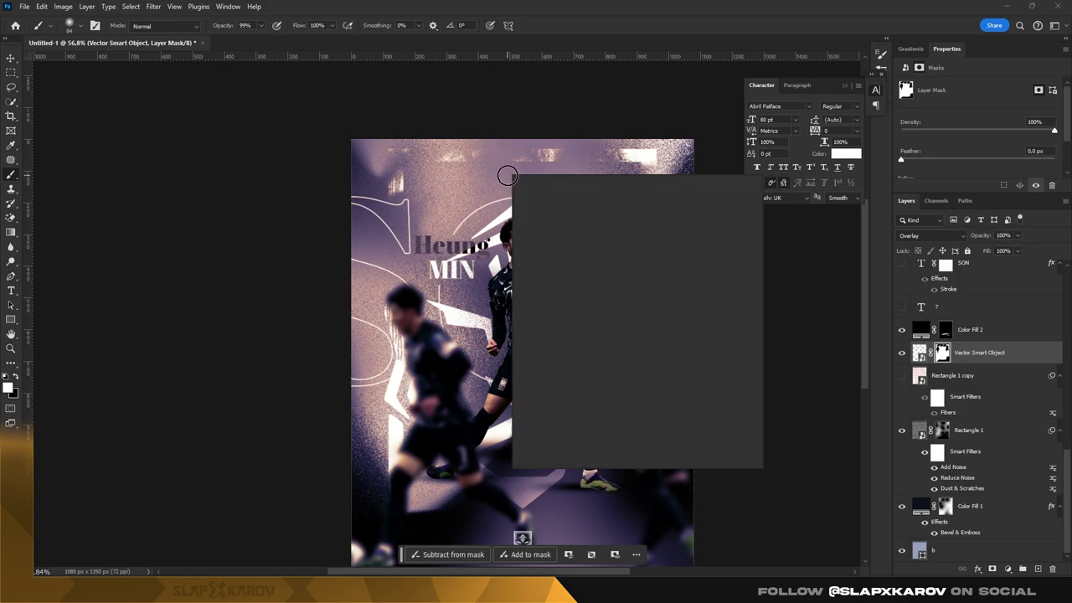
{"action": "key", "text": "Escape"}
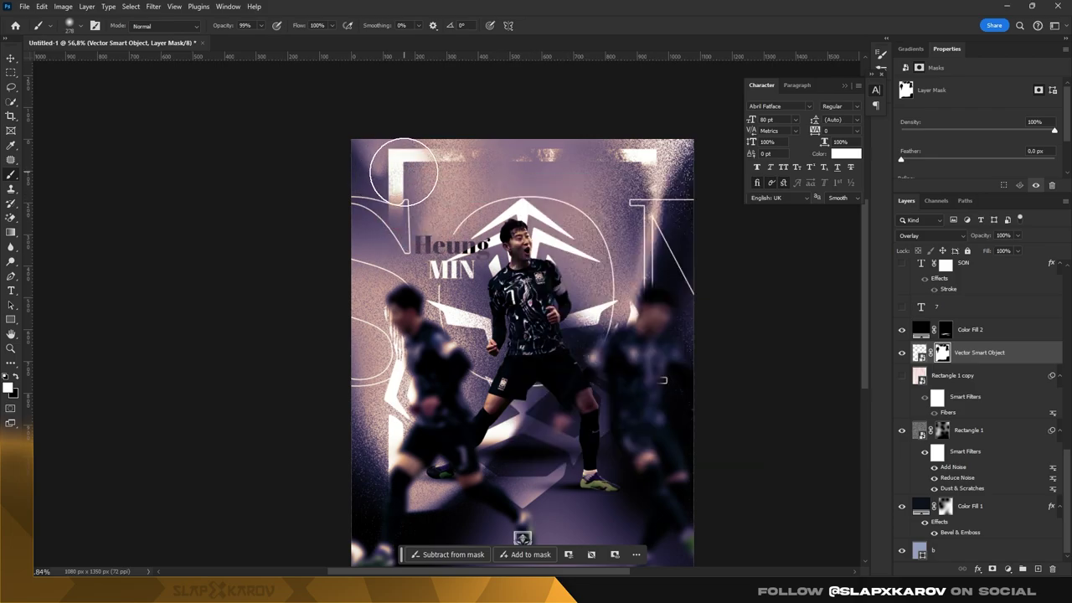
{"action": "key", "text": "x"}
{"action": "key", "text": "z"}
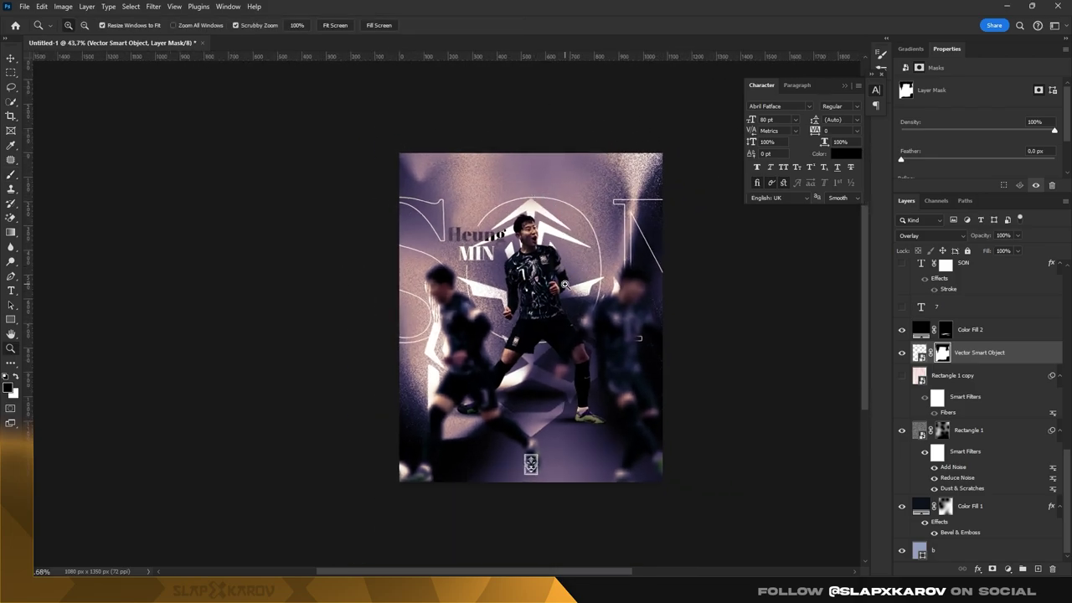
{"action": "mouse_move", "coordinate": [495, 329]}
{"action": "left_mouse_down"}
{"action": "mouse_move", "coordinate": [521, 153]}
{"action": "mouse_move", "coordinate": [502, 159]}
{"action": "left_mouse_up"}
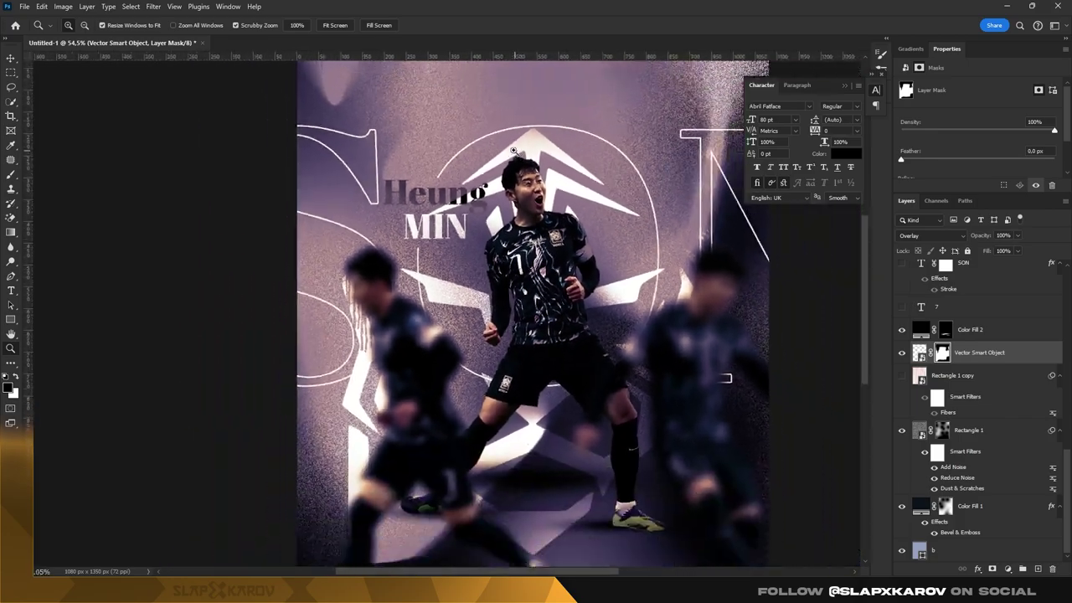
- Duplicate the Vector Smart Object layer and set the copy to Overlay blending, after trying Divide
{"action": "key", "text": "v"}
{"action": "key", "text": "ctrl+j"}
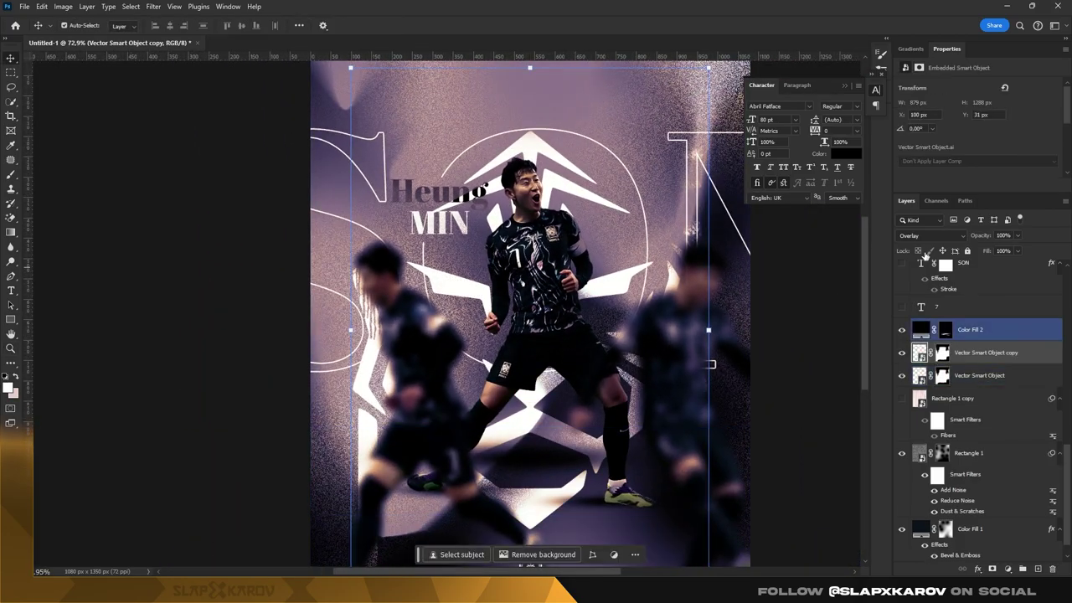
{"action": "left_click", "coordinate": [930, 236]}
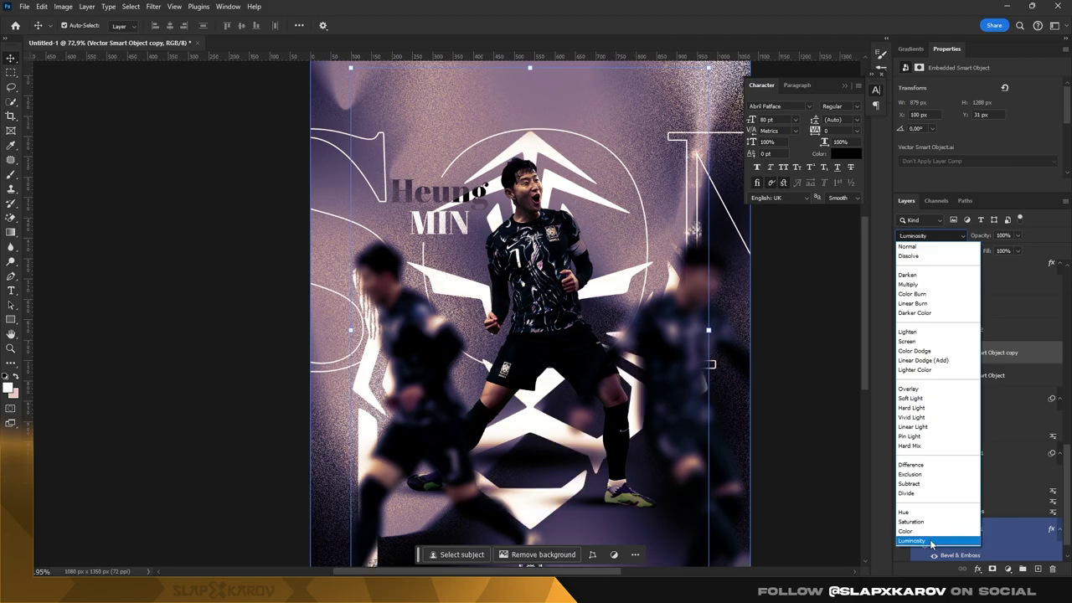
{"action": "left_click", "coordinate": [928, 494]}
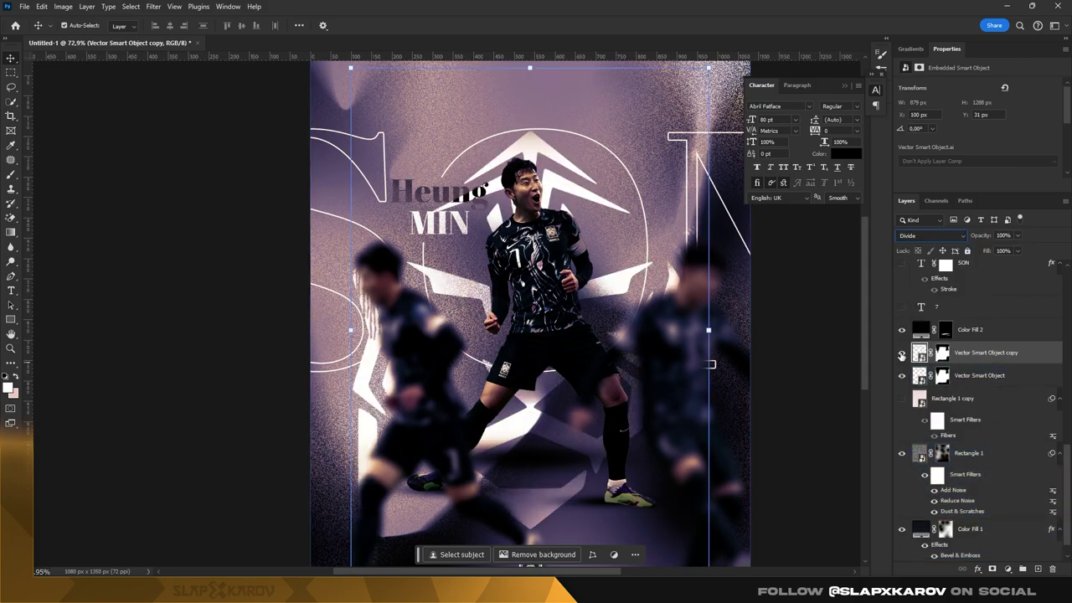
{"action": "left_click", "coordinate": [929, 236]}
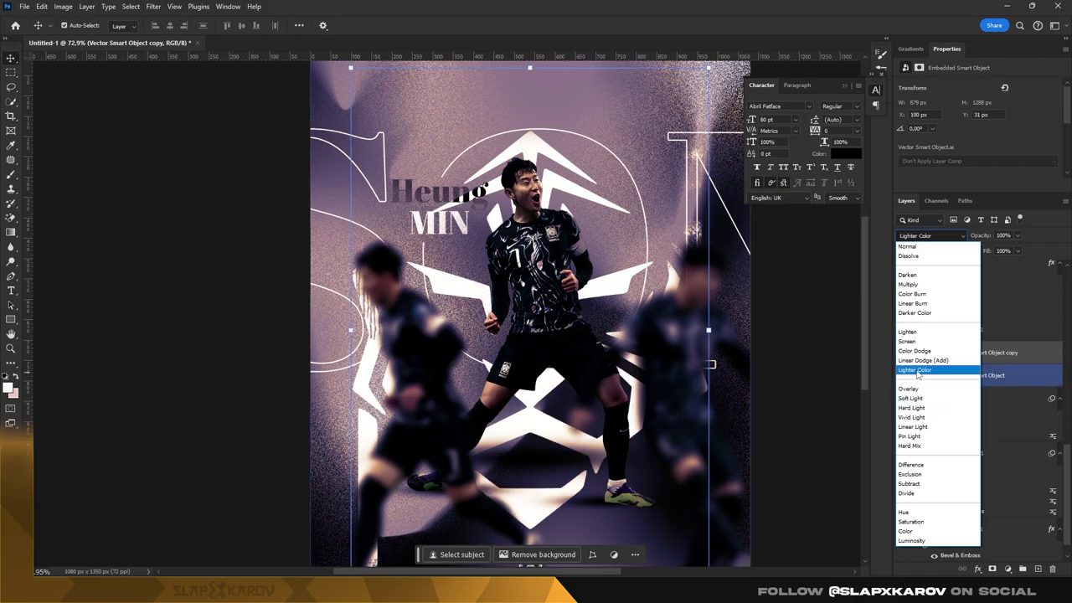
{"action": "left_click", "coordinate": [912, 389]}
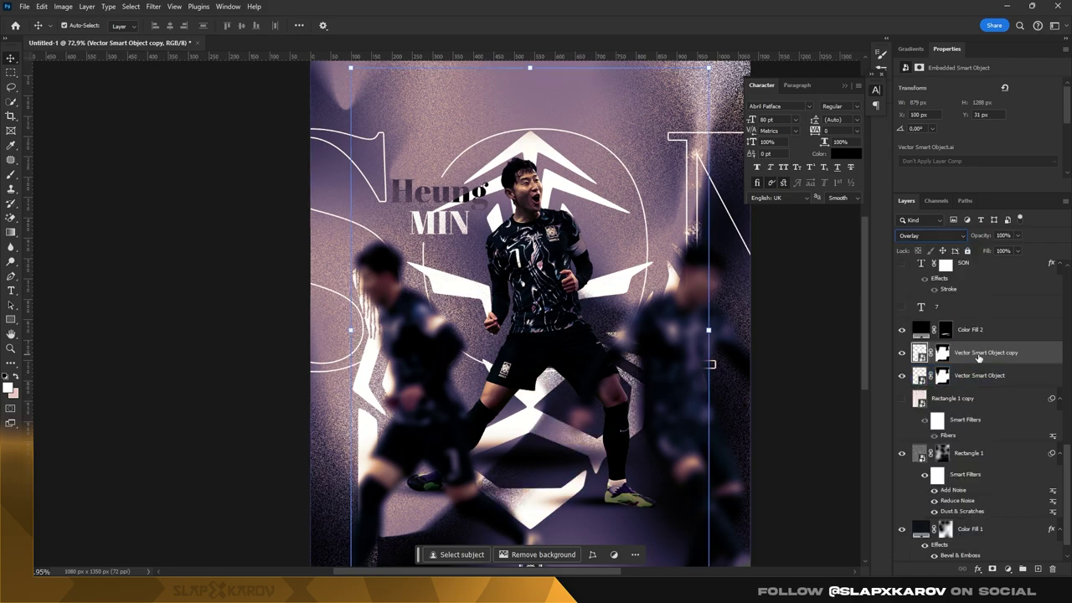
{"action": "left_click", "coordinate": [902, 353]}
{"action": "left_click", "coordinate": [902, 352]}
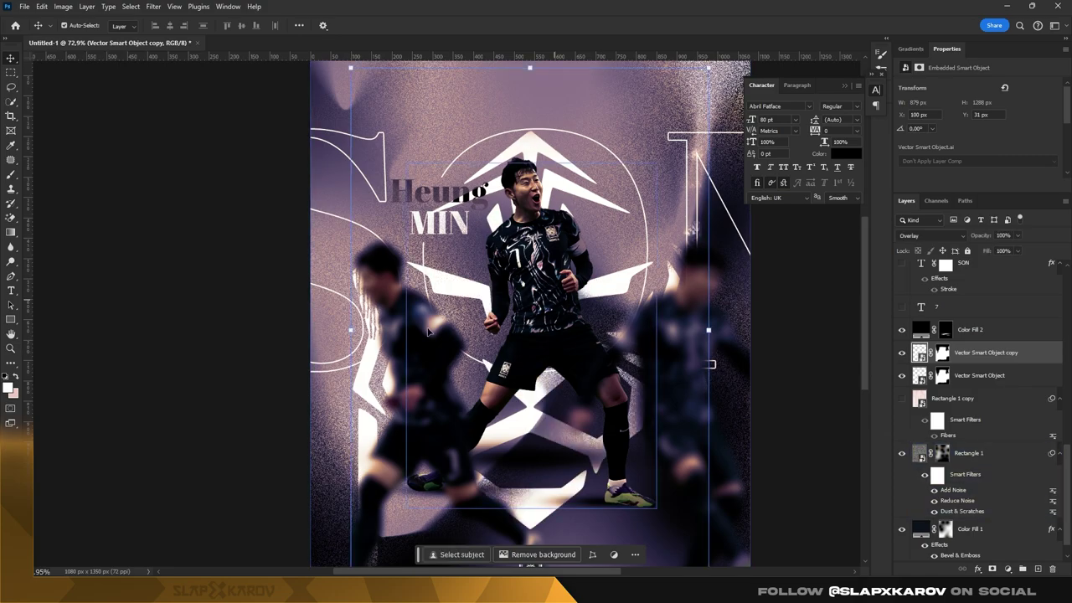
{"action": "key", "text": "z"}
{"action": "left_click_drag", "start_coordinate": [557, 310], "coordinate": [575, 360]}
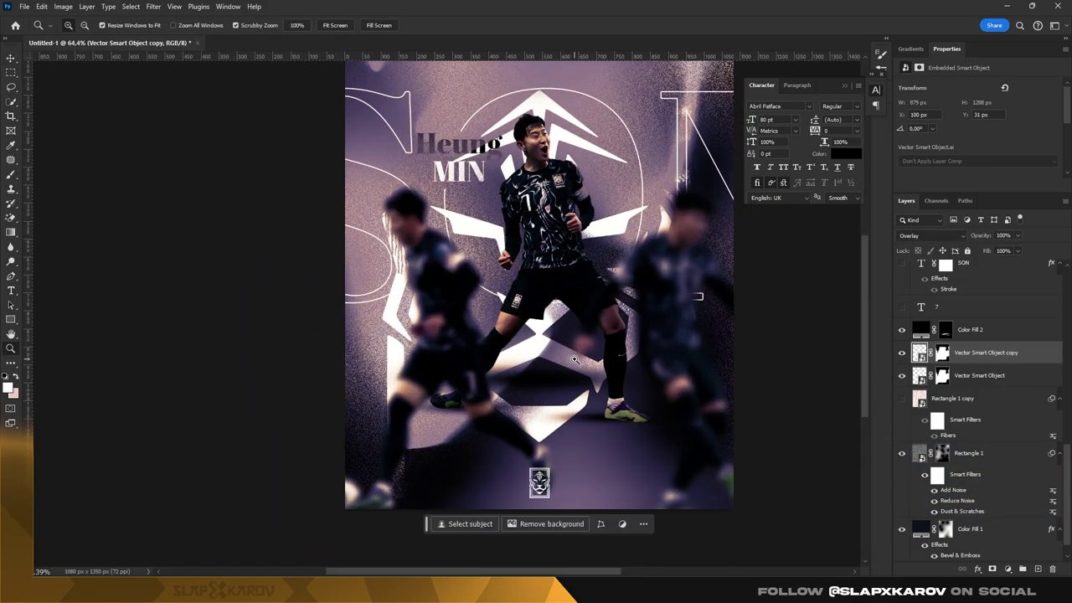
- Compare the copy on and off, then paint black on its mask over the bright bottom-centre area
{"action": "left_click", "coordinate": [902, 353]}
{"action": "left_click", "coordinate": [903, 352]}
{"action": "left_click", "coordinate": [902, 353]}
{"action": "left_click", "coordinate": [903, 353]}
{"action": "left_click", "coordinate": [943, 353]}
{"action": "left_click", "coordinate": [10, 170]}
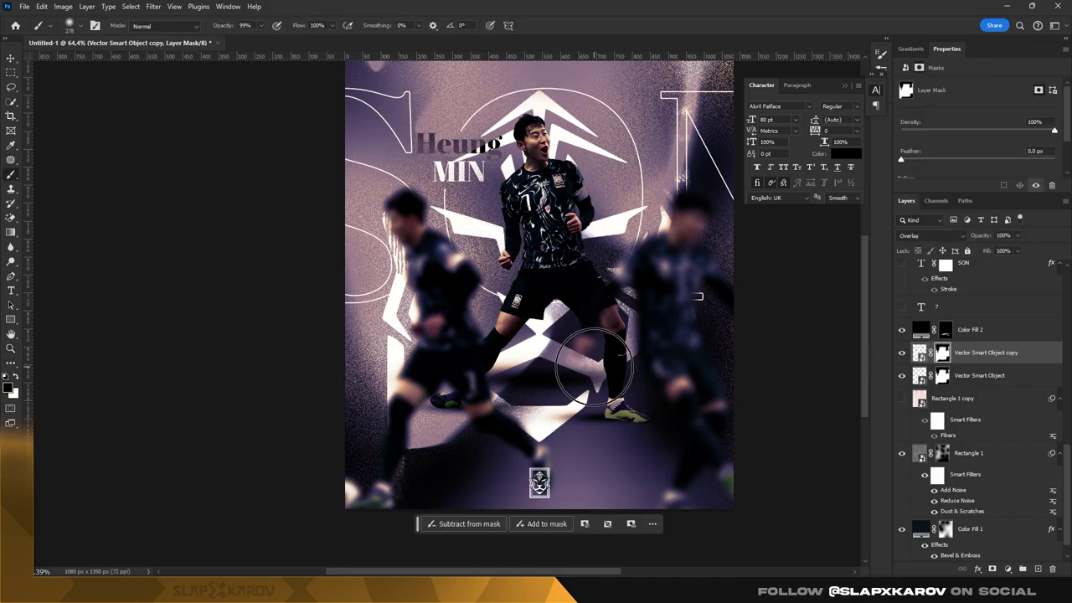
{"action": "key", "text": "v"}
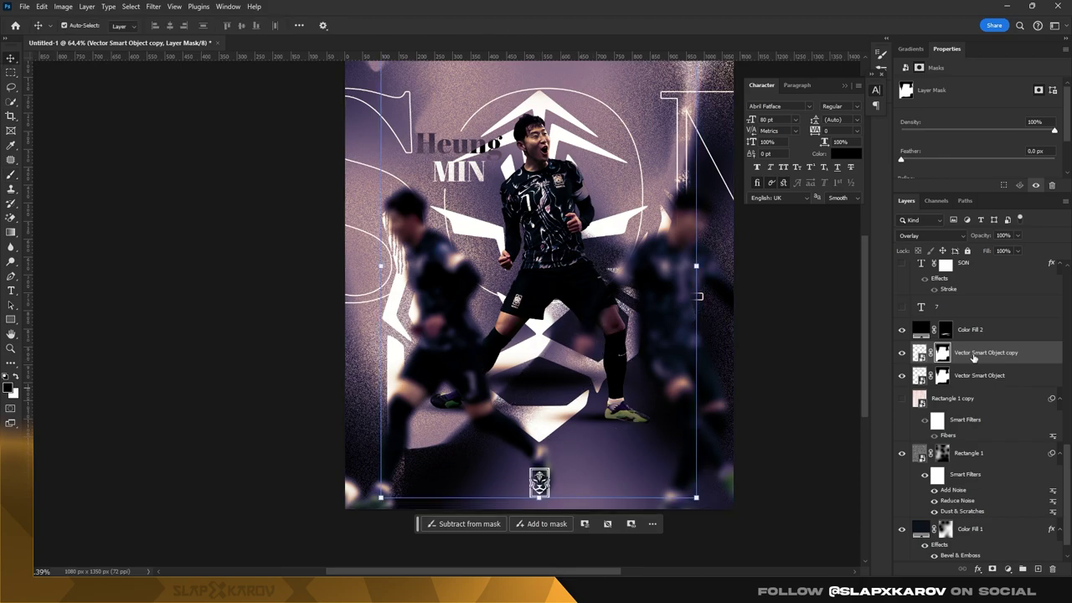
{"action": "key", "text": "b"}
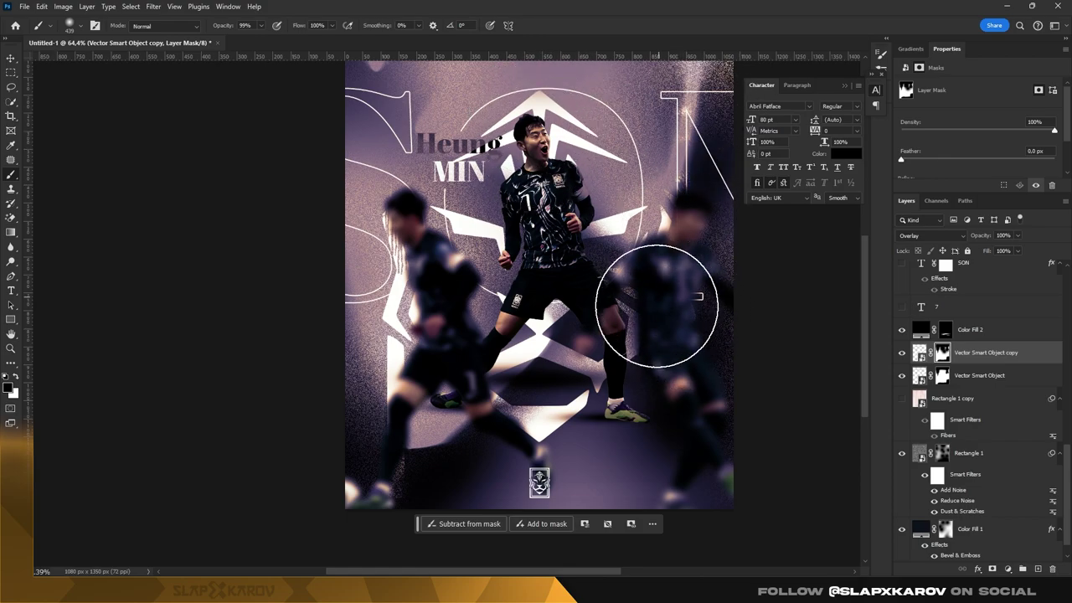
{"action": "scroll", "coordinate": [628, 377], "scroll_direction": "down", "scroll_amount": 3}
{"action": "key", "text": "x"}
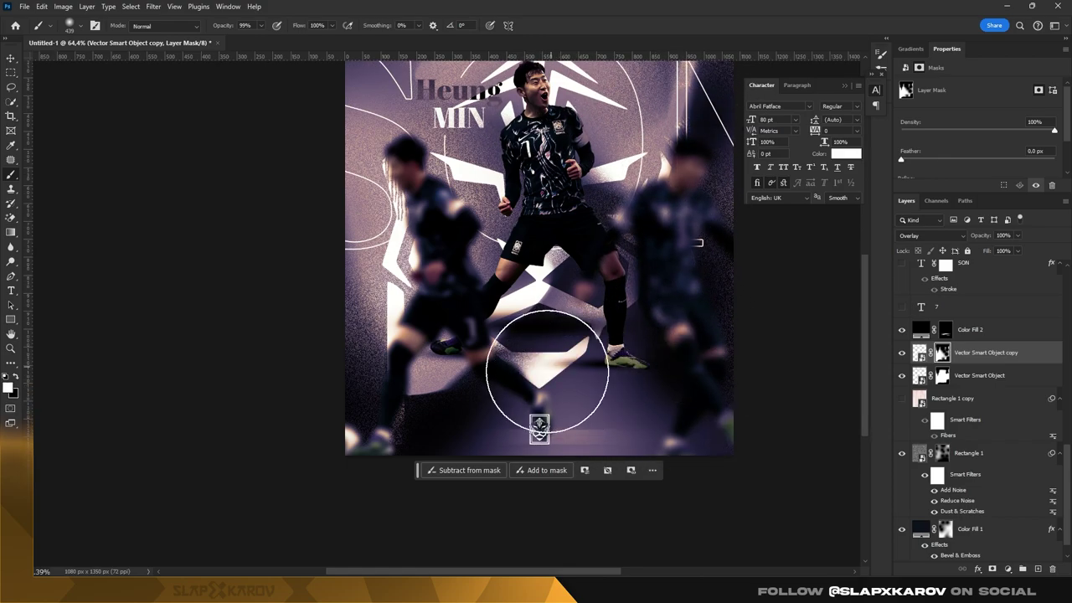
{"action": "key", "text": "x"}
{"action": "left_click_drag", "start_coordinate": [665, 402], "coordinate": [555, 432]}
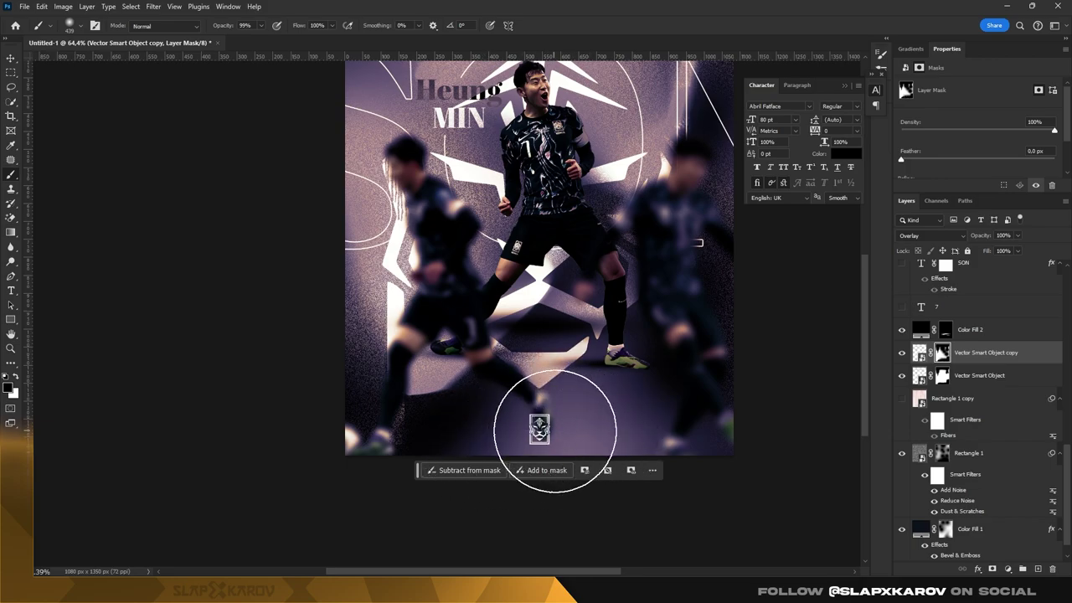
- Zoom in around the player and set a roughly 103 px brush on the Vector Smart Object mask
{"action": "left_click_drag", "start_coordinate": [623, 342], "coordinate": [599, 342]}
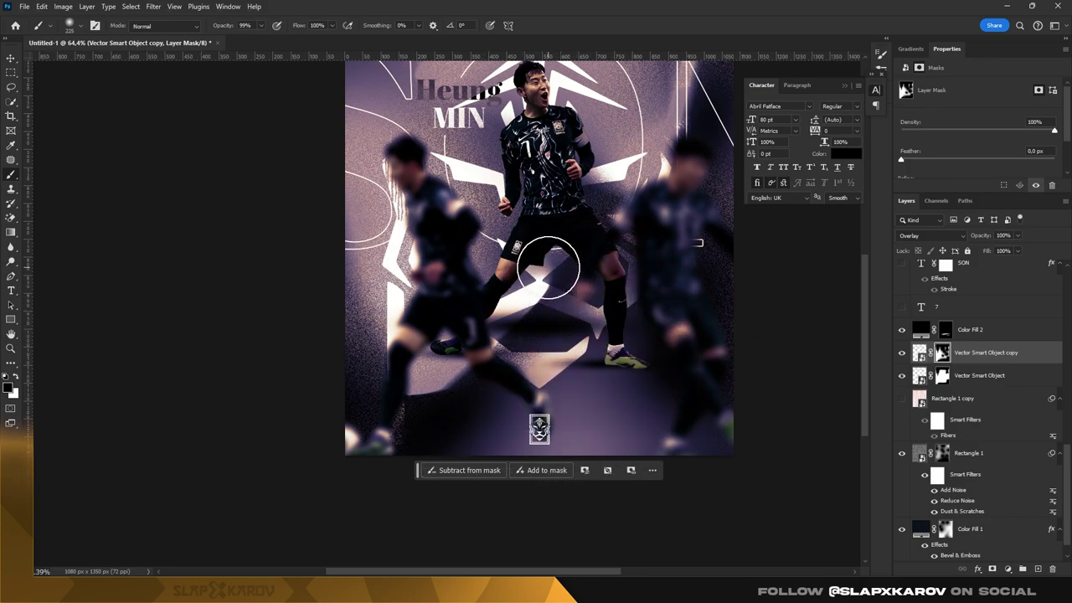
{"action": "key", "text": "x"}
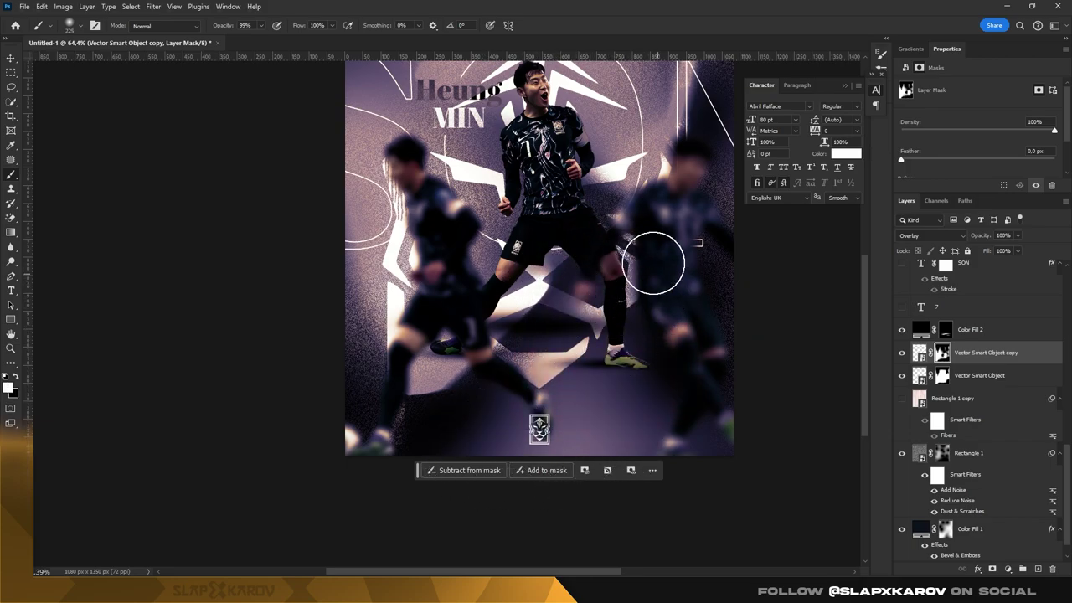
{"action": "key", "text": "x"}
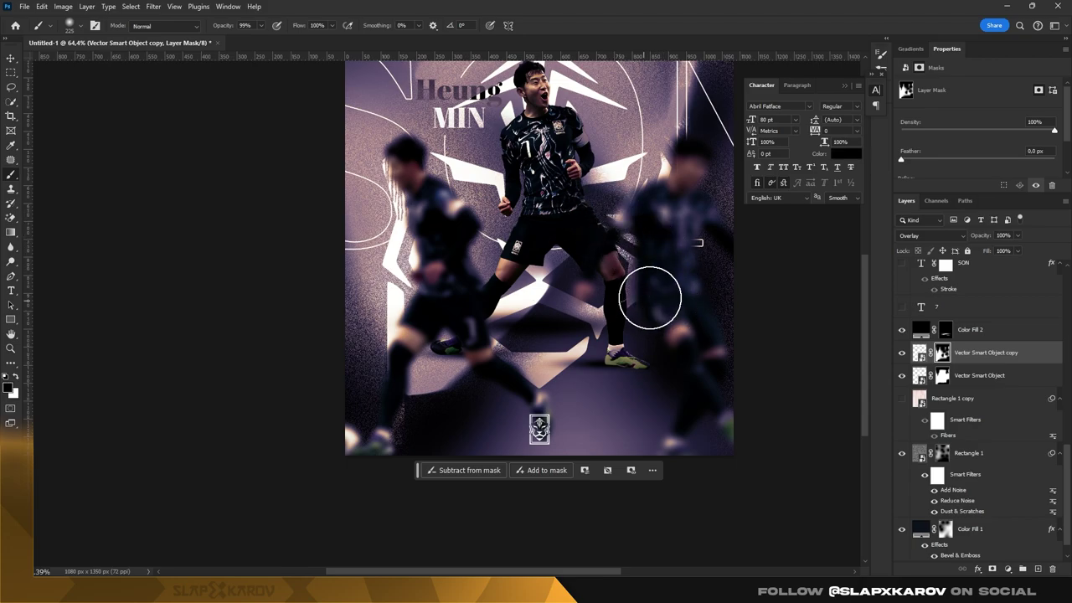
{"action": "scroll", "coordinate": [672, 286], "scroll_direction": "up", "scroll_amount": 1}
{"action": "key", "text": "z"}
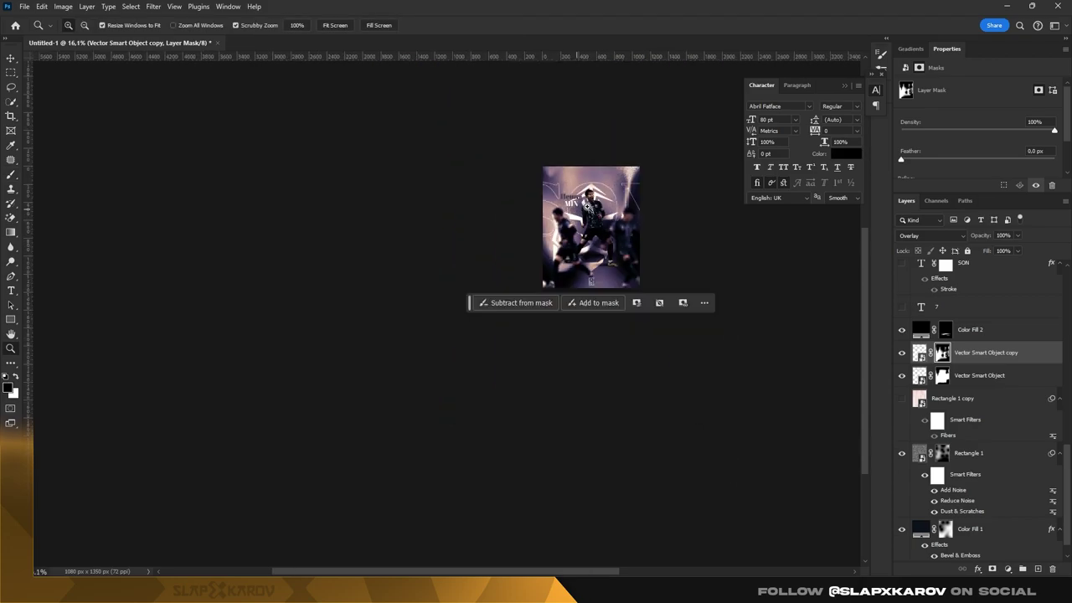
{"action": "mouse_move", "coordinate": [656, 282]}
{"action": "left_mouse_down"}
{"action": "mouse_move", "coordinate": [592, 182]}
{"action": "mouse_move", "coordinate": [323, 267]}
{"action": "left_mouse_up"}
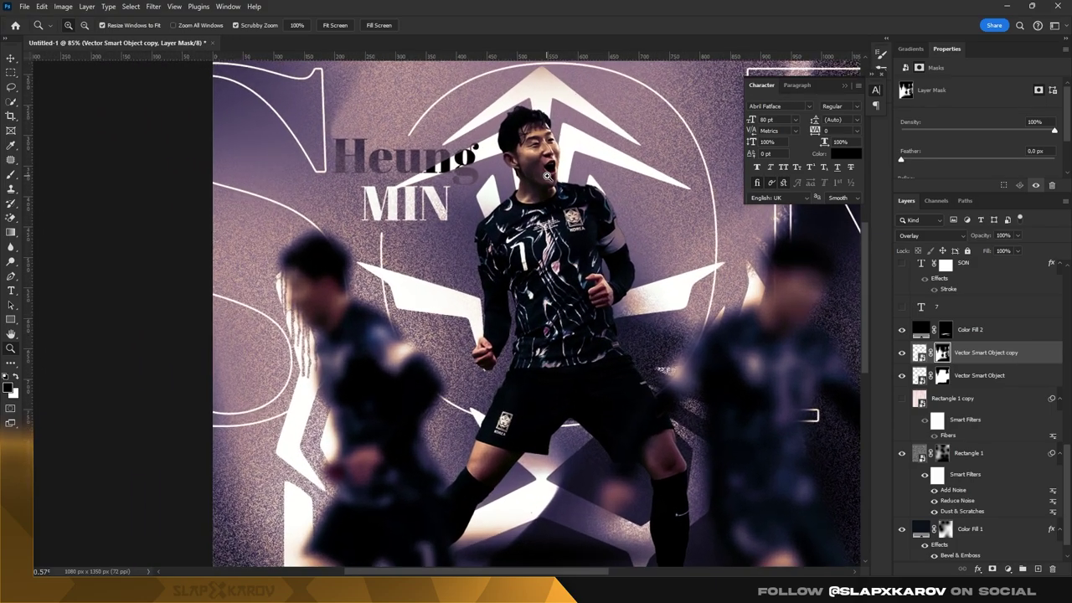
{"action": "left_click", "coordinate": [11, 174]}
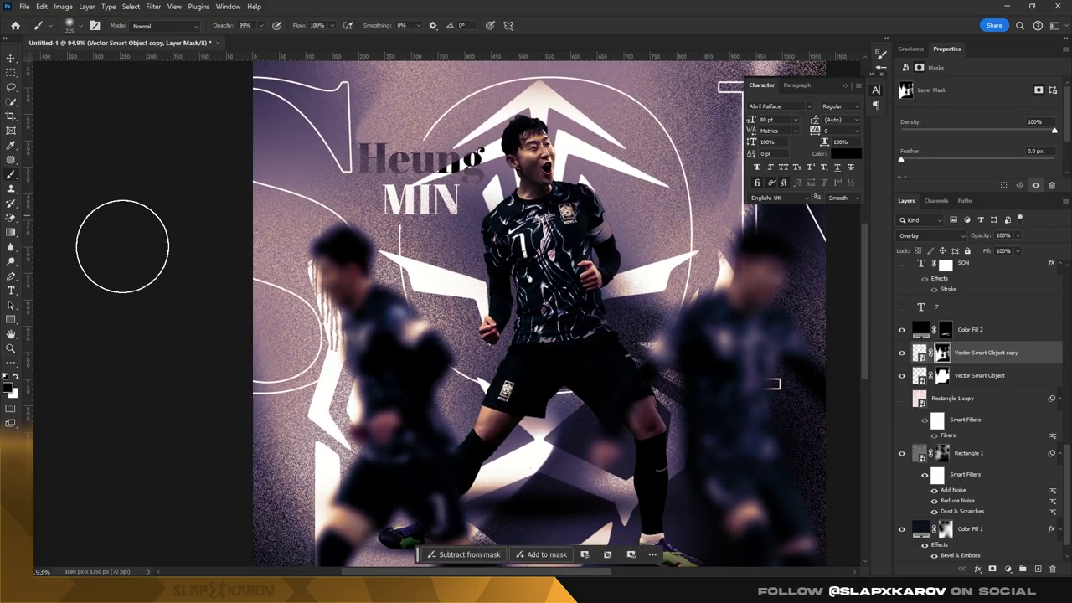
{"action": "left_click", "coordinate": [942, 376]}
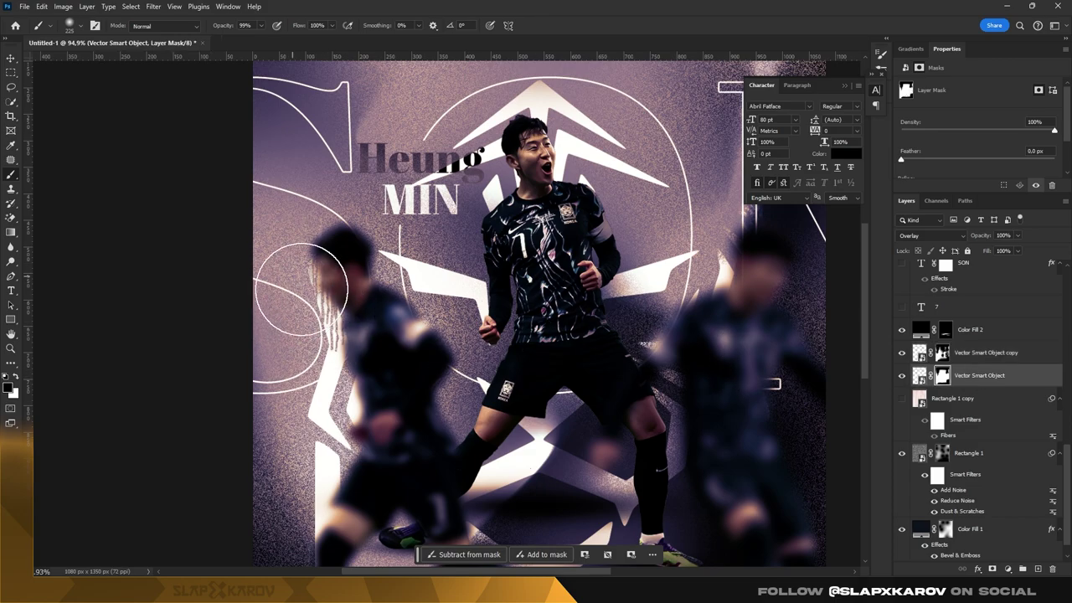
{"action": "scroll", "coordinate": [327, 284], "scroll_direction": "down", "scroll_amount": 2}
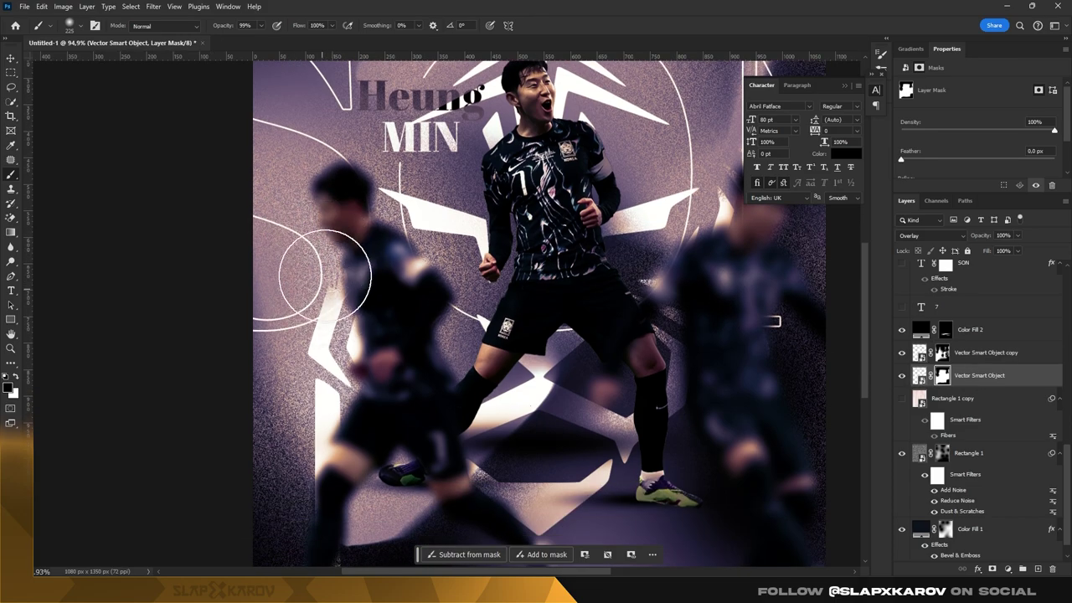
{"action": "left_click_drag", "start_coordinate": [326, 274], "coordinate": [334, 266]}
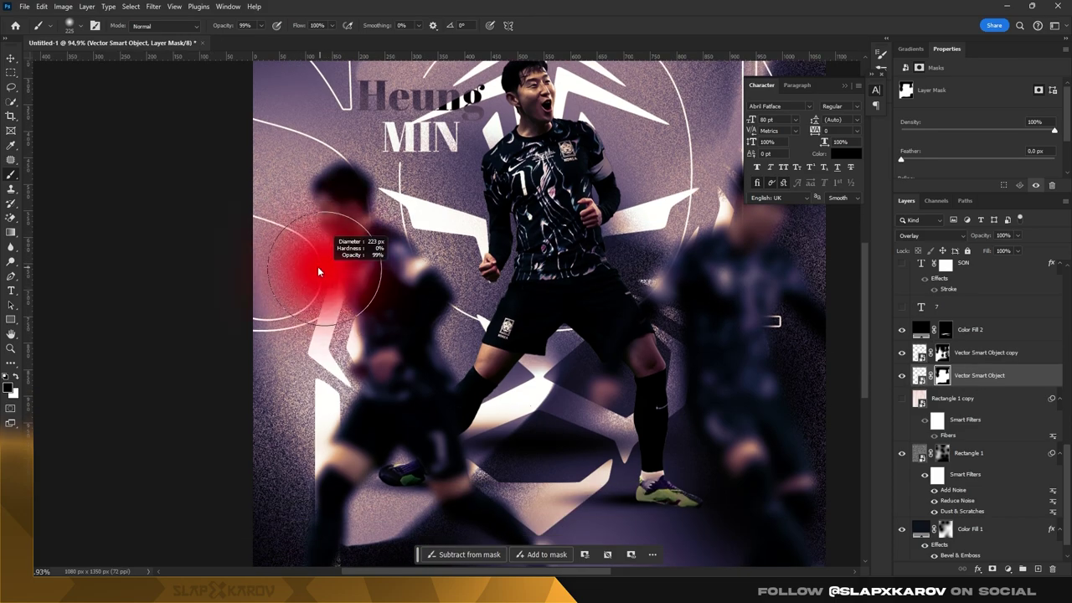
- On the copy's mask, paint a vertical strip on the poster's right side near the N
{"action": "left_click", "coordinate": [944, 353]}
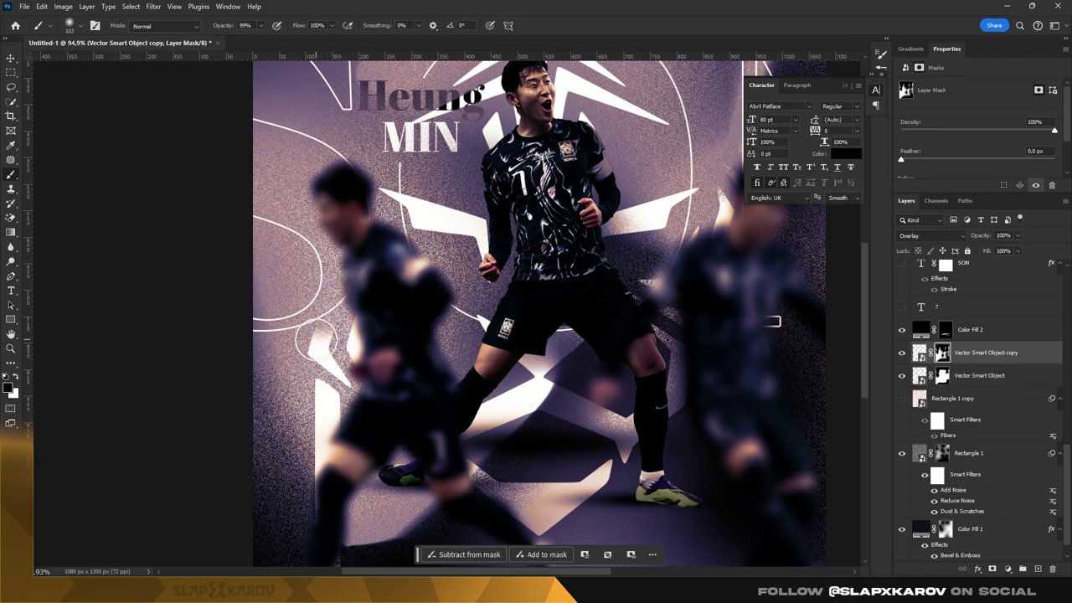
{"action": "right_click", "coordinate": [303, 329]}
{"action": "key", "text": "z"}
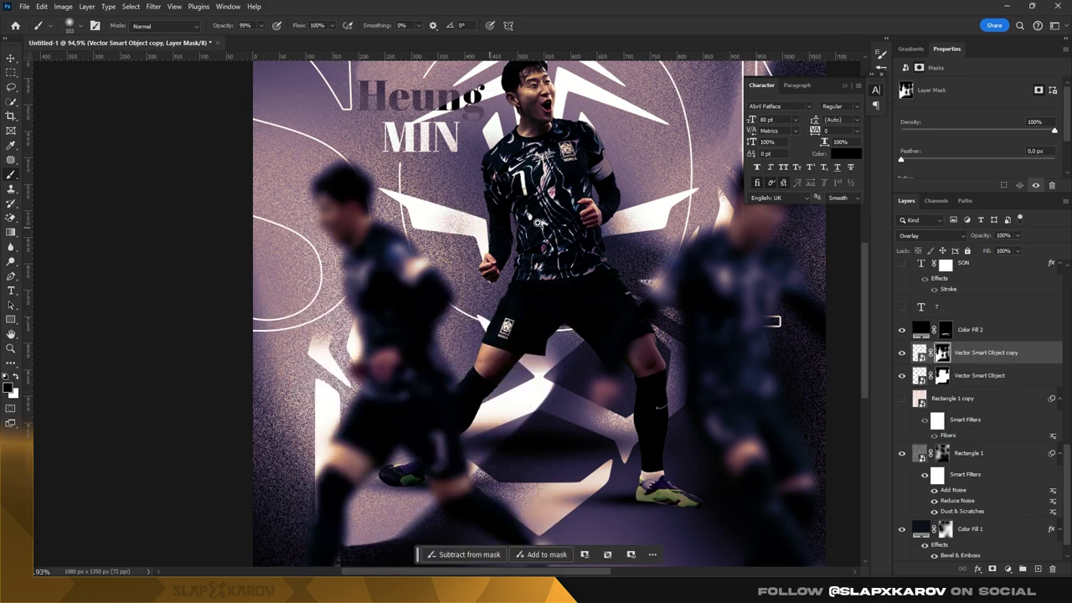
{"action": "left_click", "coordinate": [395, 401], "text": "alt"}
{"action": "left_click_drag", "start_coordinate": [637, 152], "coordinate": [686, 189]}
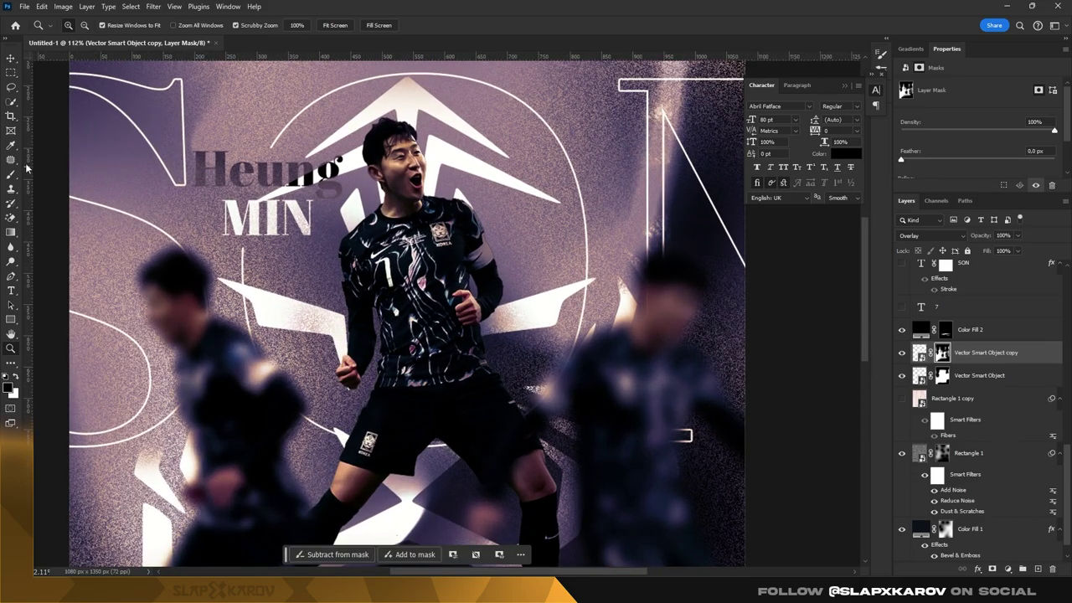
{"action": "left_click", "coordinate": [11, 174]}
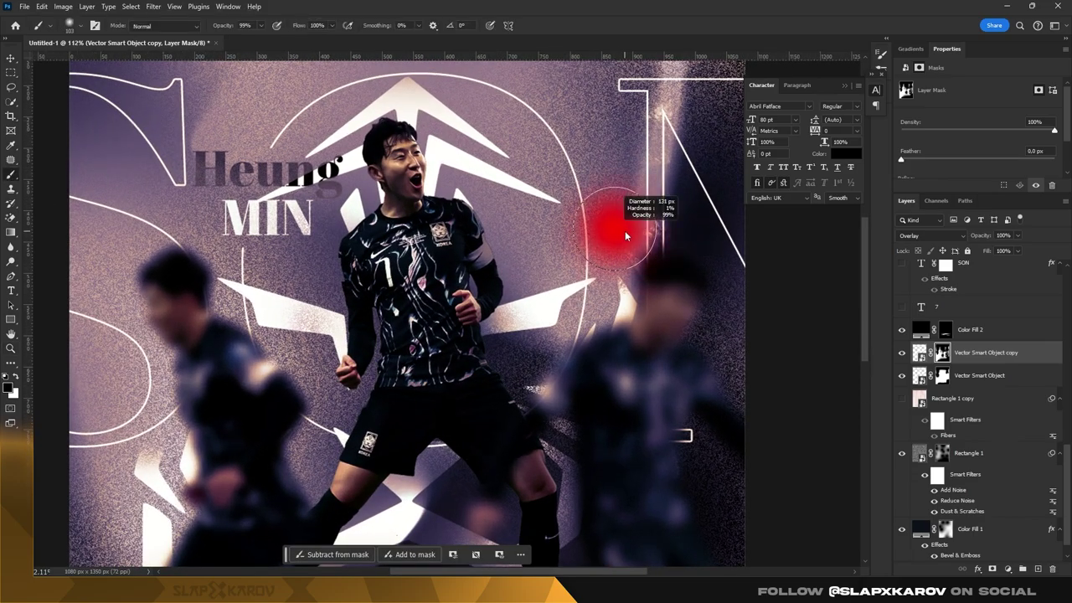
{"action": "key", "text": "x"}
{"action": "mouse_move", "coordinate": [652, 146]}
{"action": "left_mouse_down"}
{"action": "mouse_move", "coordinate": [658, 222]}
{"action": "mouse_move", "coordinate": [638, 226]}
{"action": "left_mouse_up"}
{"action": "key", "text": "x"}
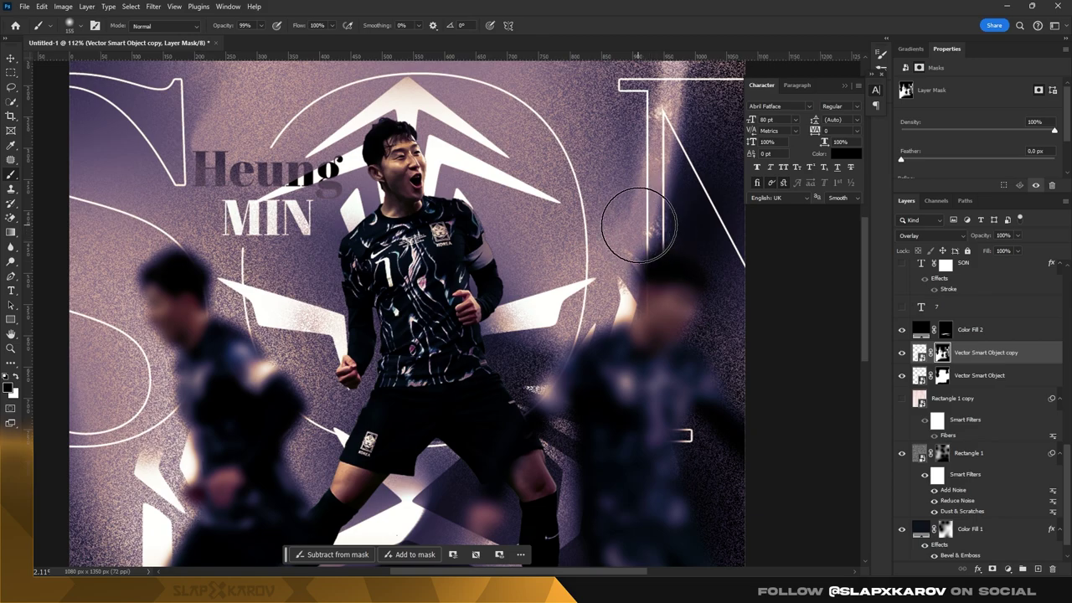
- Target the Vector Smart Object mask and zoom out to review the whole poster
{"action": "left_click", "coordinate": [943, 376]}
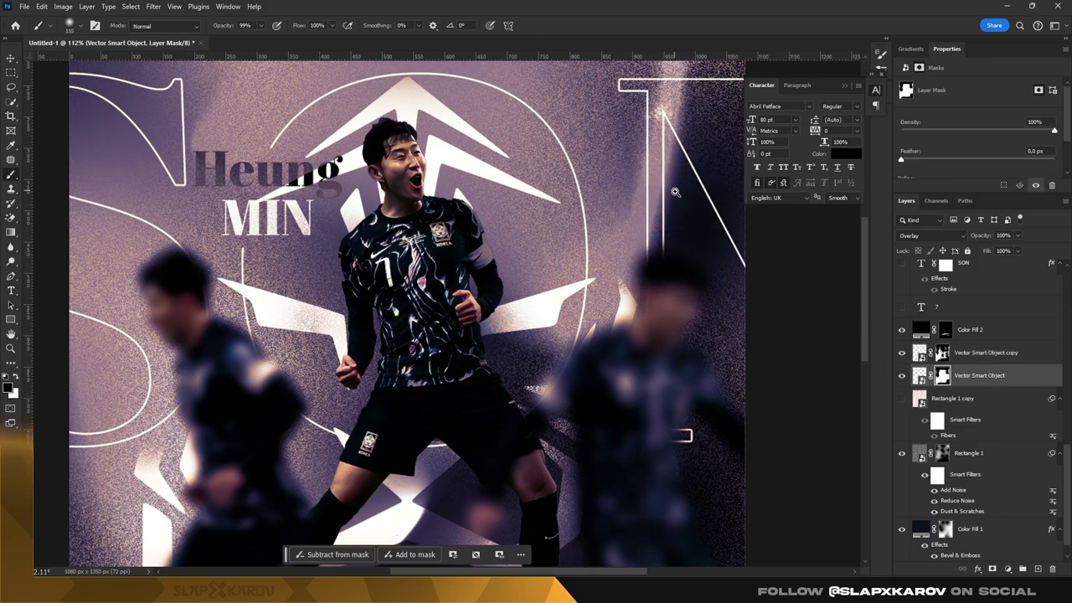
{"action": "key", "text": "z"}
{"action": "mouse_move", "coordinate": [675, 191]}
{"action": "left_mouse_down"}
{"action": "mouse_move", "coordinate": [528, 333]}
{"action": "mouse_move", "coordinate": [589, 313]}
{"action": "mouse_move", "coordinate": [576, 312]}
{"action": "left_mouse_up"}
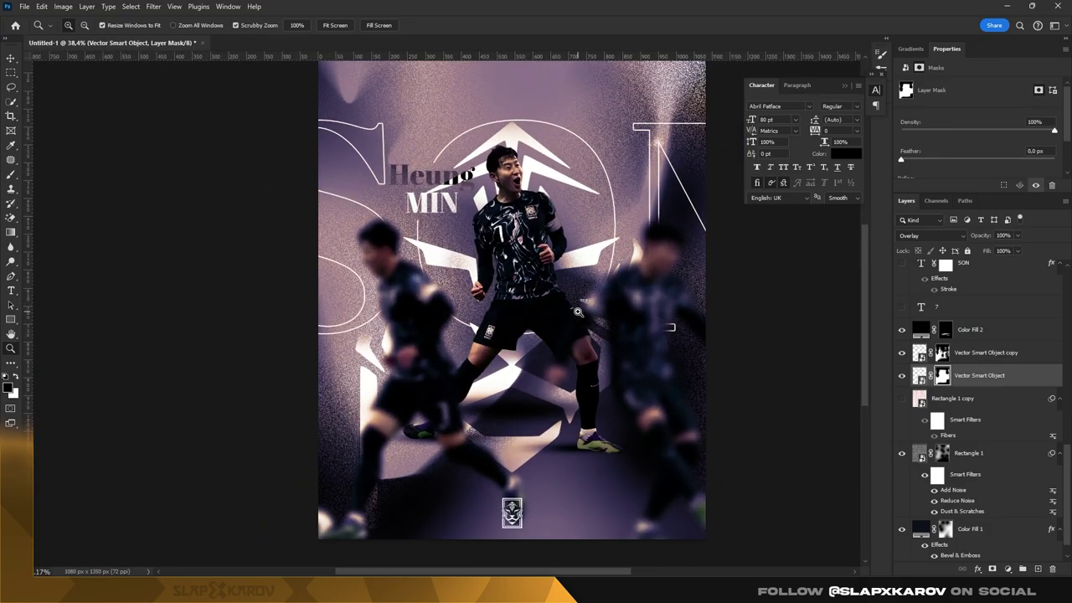
{"action": "left_click_drag", "start_coordinate": [576, 311], "coordinate": [596, 317]}
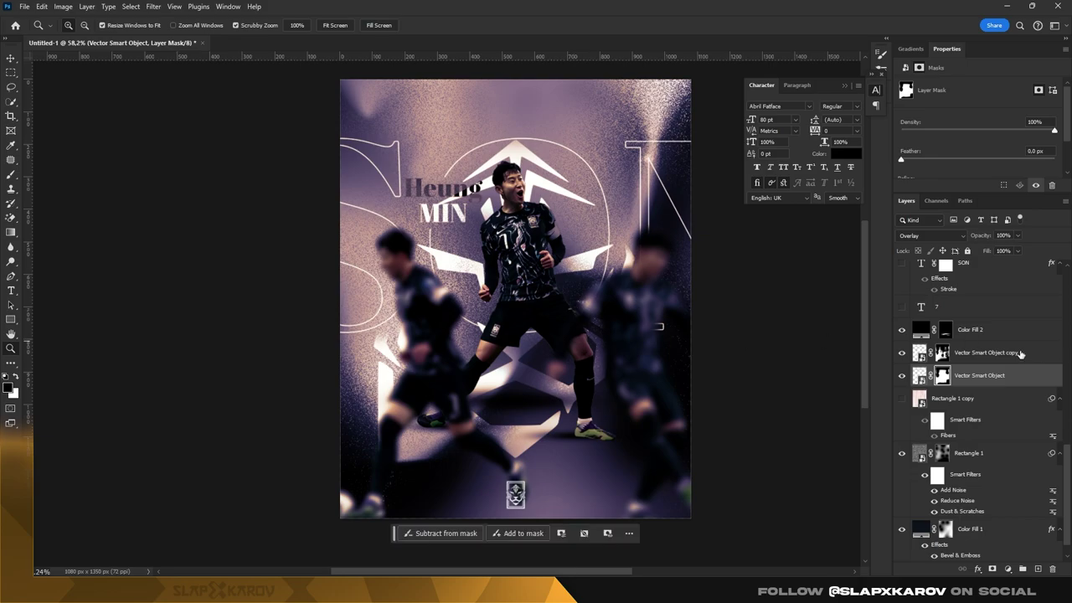
{"action": "scroll", "coordinate": [953, 328], "scroll_direction": "up", "scroll_amount": 5}
{"action": "scroll", "coordinate": [953, 328], "scroll_direction": "up", "scroll_amount": 5}
- Zoom in on the player and select the Generative Fill player layer
{"action": "left_click", "coordinate": [967, 280]}
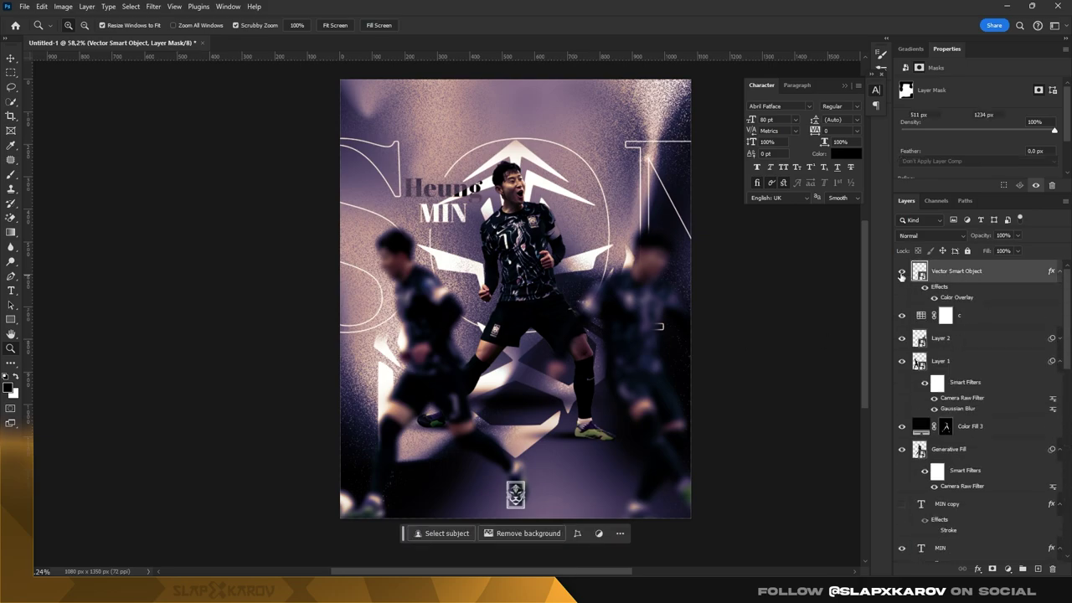
{"action": "left_click_drag", "start_coordinate": [529, 368], "coordinate": [522, 291]}
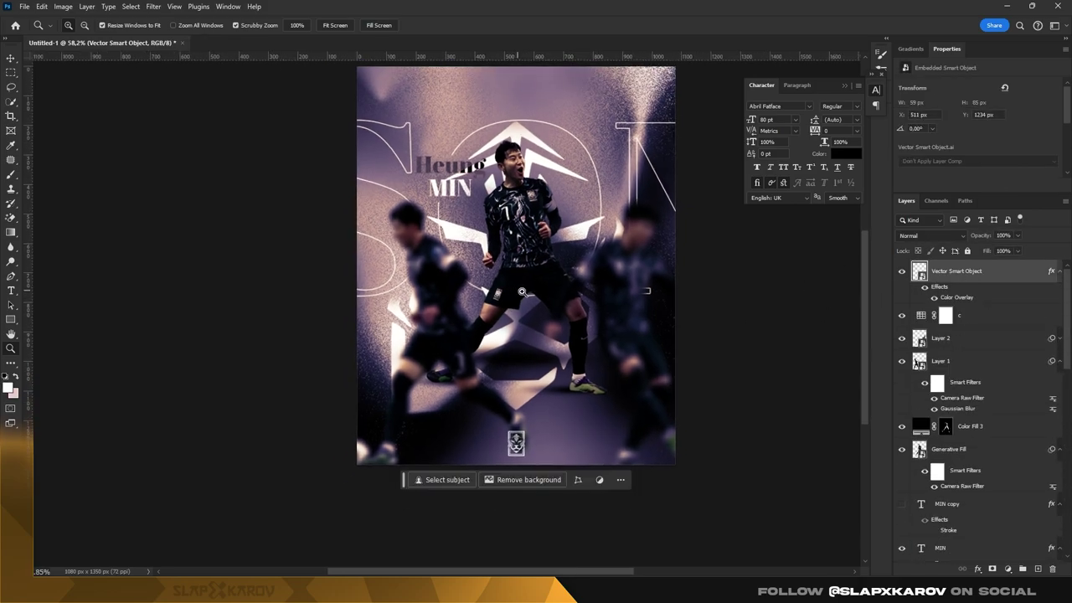
{"action": "left_click", "coordinate": [523, 172]}
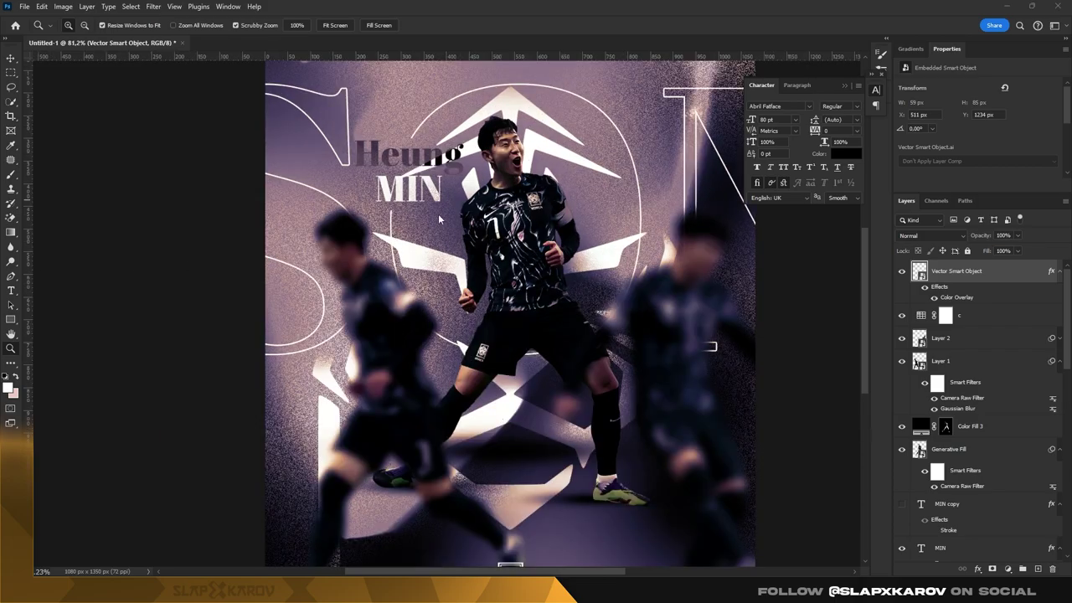
{"action": "left_click", "coordinate": [524, 171]}
{"action": "key", "text": "v"}
{"action": "left_click", "coordinate": [545, 171]}
{"action": "scroll", "coordinate": [981, 402], "scroll_direction": "down", "scroll_amount": 2}
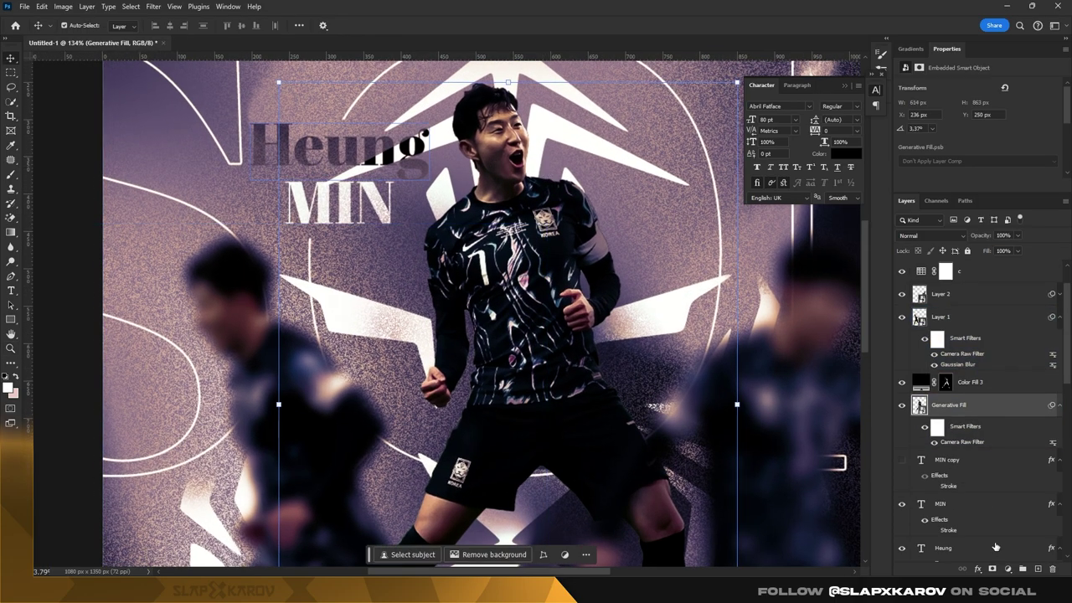
- Add an Exposure adjustment at +0.51, invert its mask to black, and load the player selection
{"action": "left_click", "coordinate": [1009, 569]}
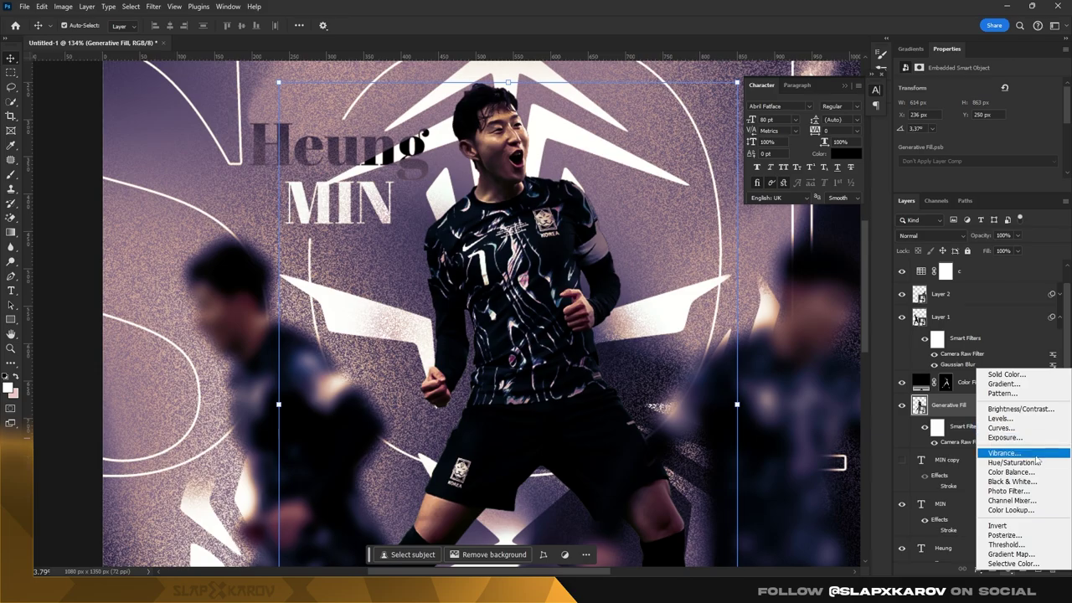
{"action": "left_click", "coordinate": [1005, 437]}
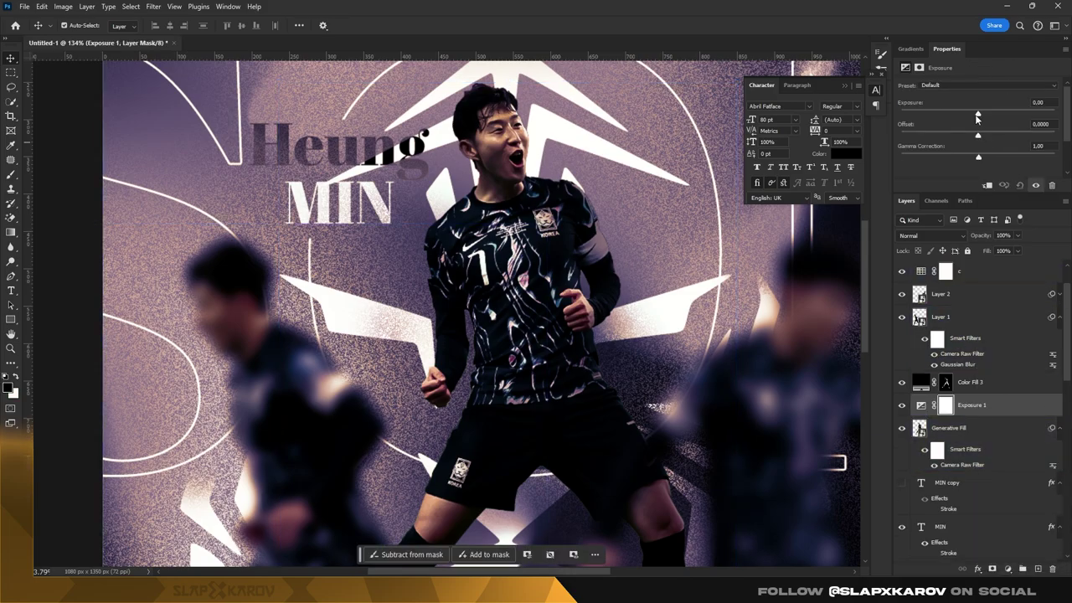
{"action": "left_click_drag", "start_coordinate": [978, 113], "coordinate": [988, 117]}
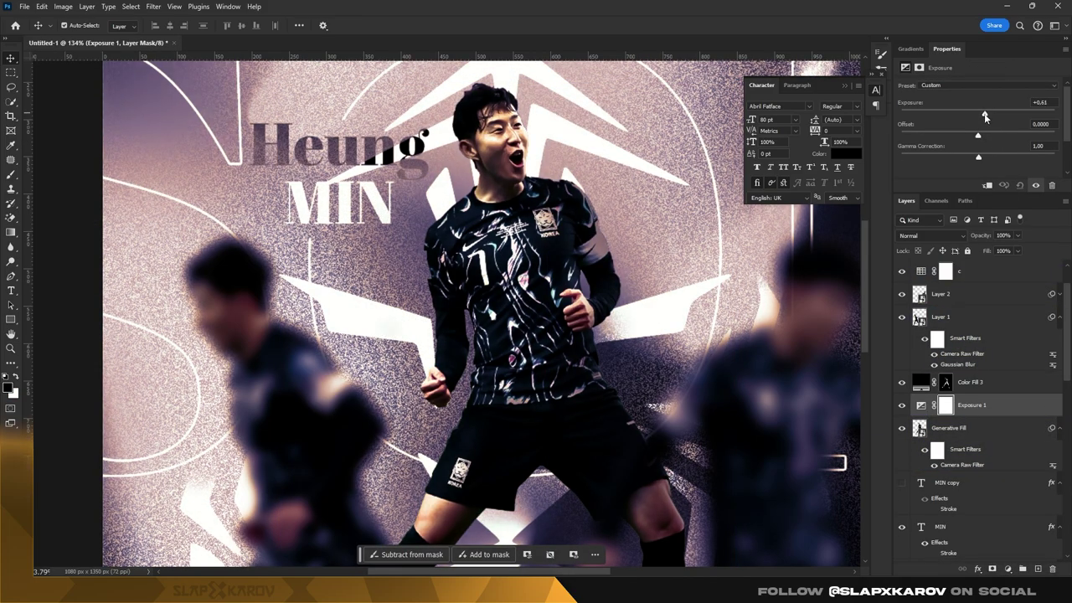
{"action": "left_click", "coordinate": [946, 406]}
{"action": "key", "text": "ctrl+i"}
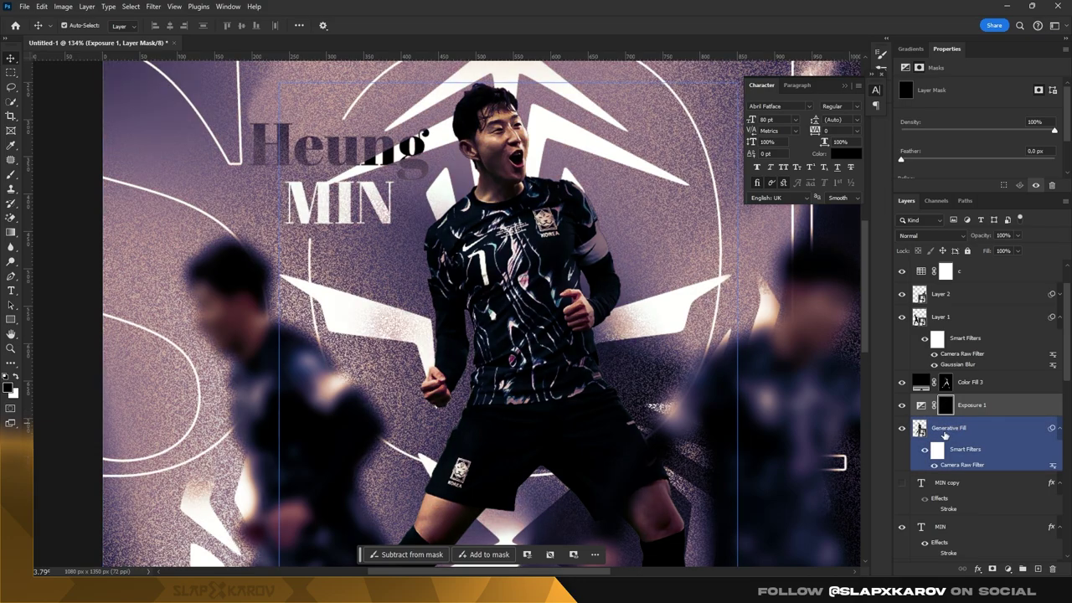
{"action": "left_click", "coordinate": [944, 434]}
{"action": "left_click", "coordinate": [920, 428], "text": "ctrl"}
{"action": "scroll", "coordinate": [543, 181], "scroll_direction": "up", "scroll_amount": 1}
{"action": "key", "text": "b"}
{"action": "scroll", "coordinate": [514, 169], "scroll_direction": "up", "scroll_amount": 3}
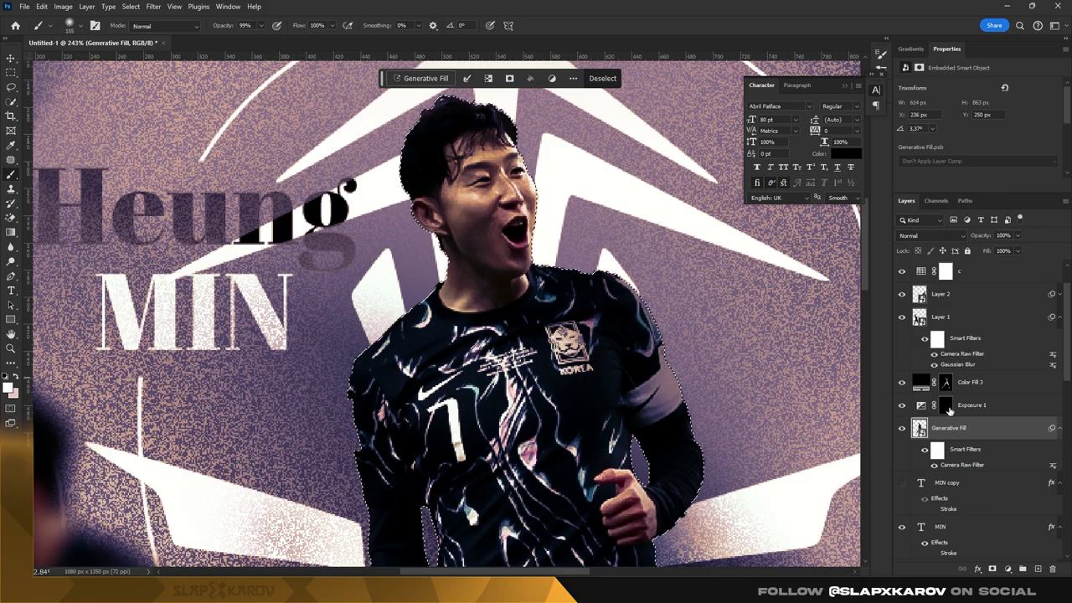
- Paint the Exposure 1 mask over the player's face and body, comparing with it on and off
{"action": "left_click", "coordinate": [945, 406]}
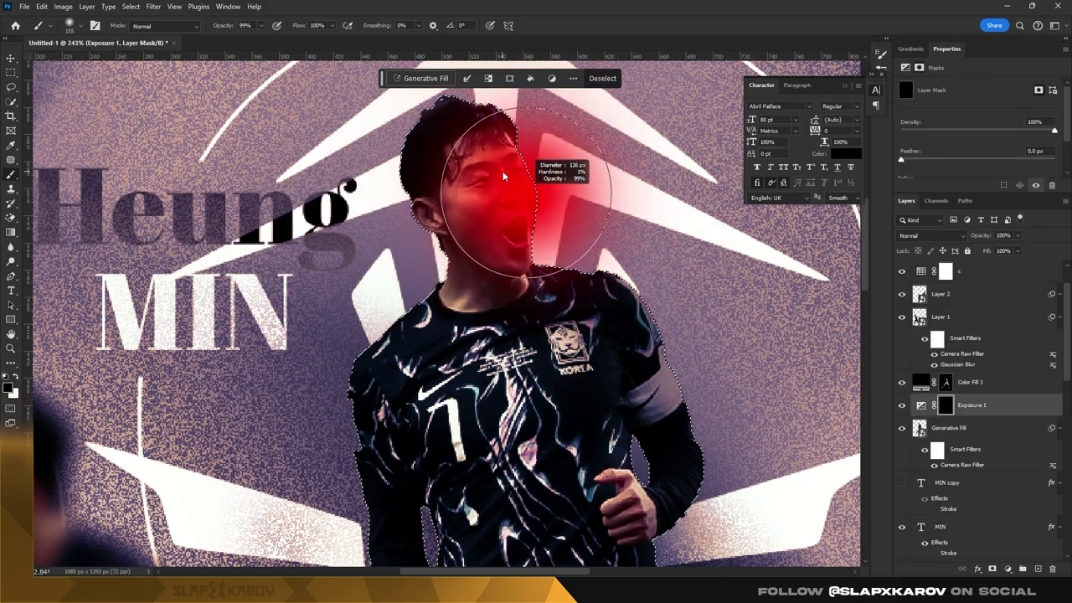
{"action": "scroll", "coordinate": [526, 191], "scroll_direction": "up", "scroll_amount": 1}
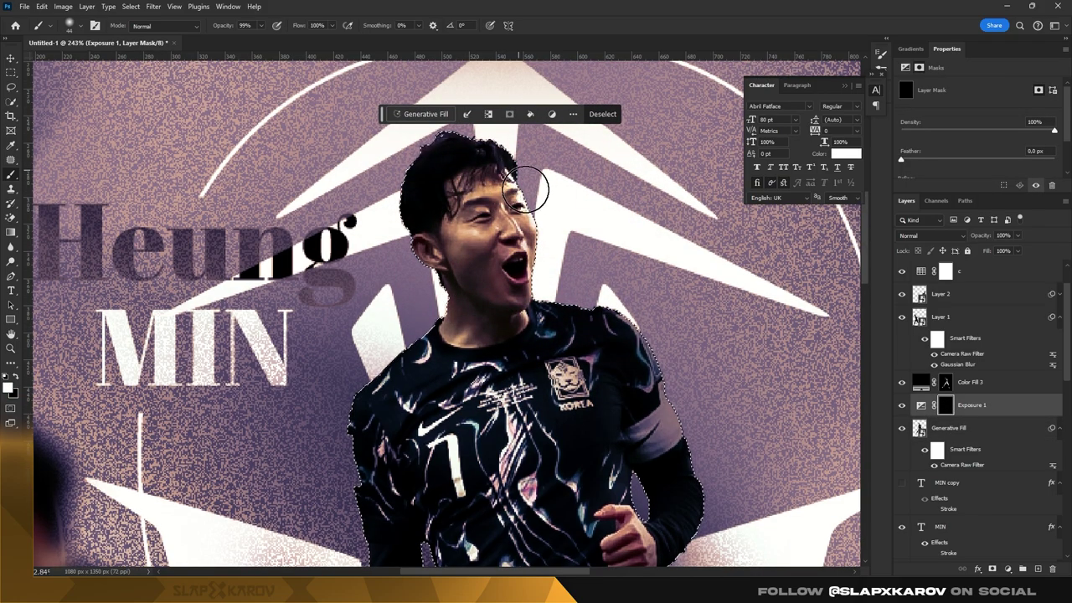
{"action": "mouse_move", "coordinate": [526, 191]}
{"action": "left_mouse_down"}
{"action": "mouse_move", "coordinate": [562, 227]}
{"action": "mouse_move", "coordinate": [483, 214]}
{"action": "mouse_move", "coordinate": [503, 228]}
{"action": "left_mouse_up"}
{"action": "key", "text": "x"}
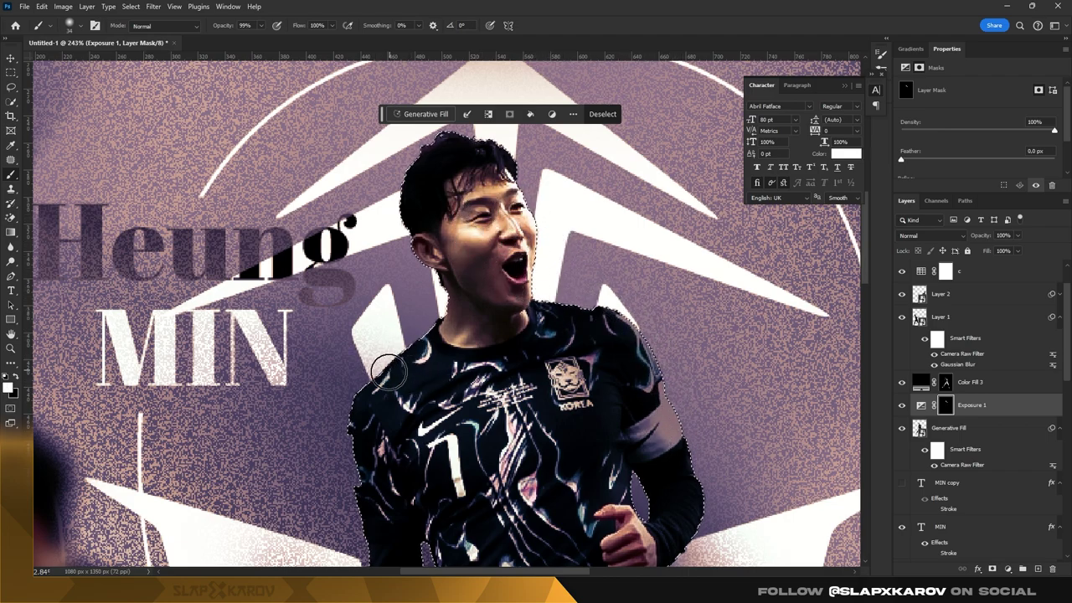
{"action": "mouse_move", "coordinate": [572, 376]}
{"action": "left_mouse_down"}
{"action": "mouse_move", "coordinate": [452, 419]}
{"action": "mouse_move", "coordinate": [545, 360]}
{"action": "mouse_move", "coordinate": [446, 430]}
{"action": "mouse_move", "coordinate": [518, 470]}
{"action": "left_mouse_up"}
{"action": "scroll", "coordinate": [444, 415], "scroll_direction": "down", "scroll_amount": 2}
{"action": "scroll", "coordinate": [545, 361], "scroll_direction": "down", "scroll_amount": 2}
{"action": "scroll", "coordinate": [496, 219], "scroll_direction": "up", "scroll_amount": 2}
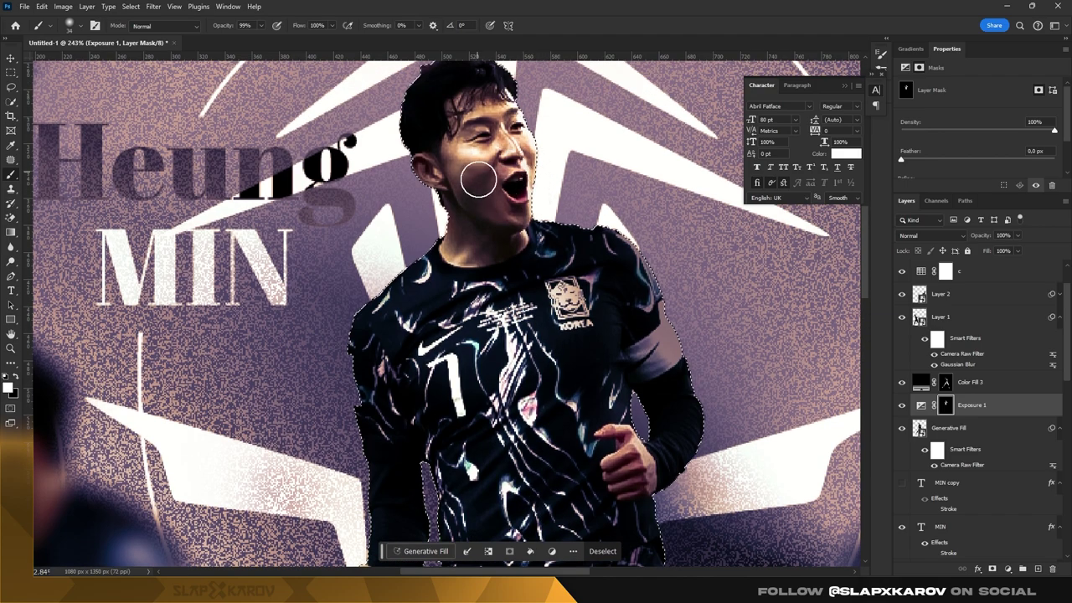
{"action": "scroll", "coordinate": [464, 220], "scroll_direction": "up", "scroll_amount": 2}
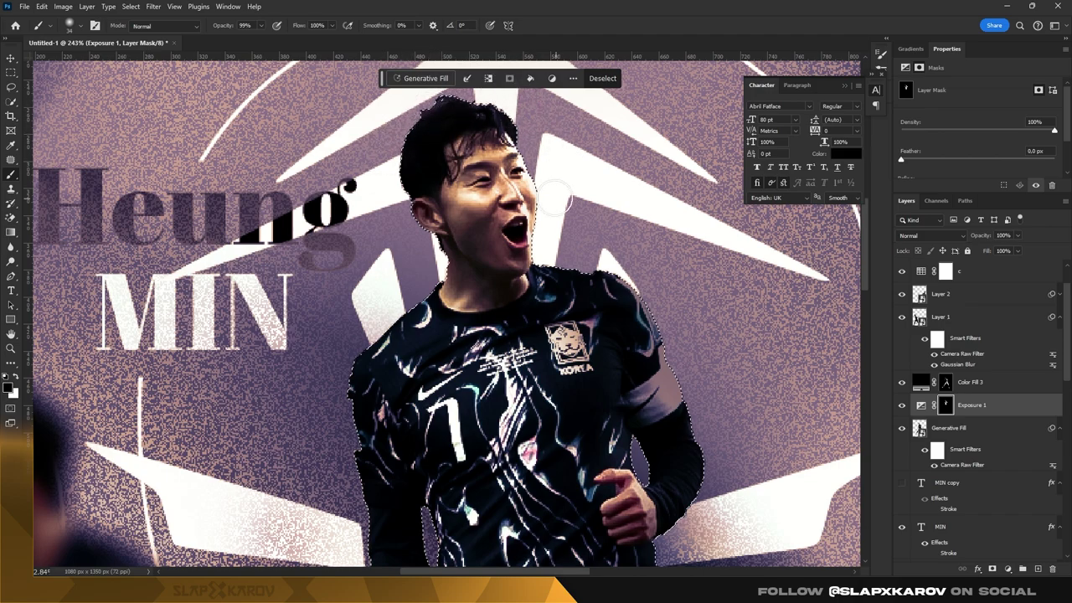
{"action": "left_click", "coordinate": [902, 405]}
{"action": "left_click", "coordinate": [903, 404]}
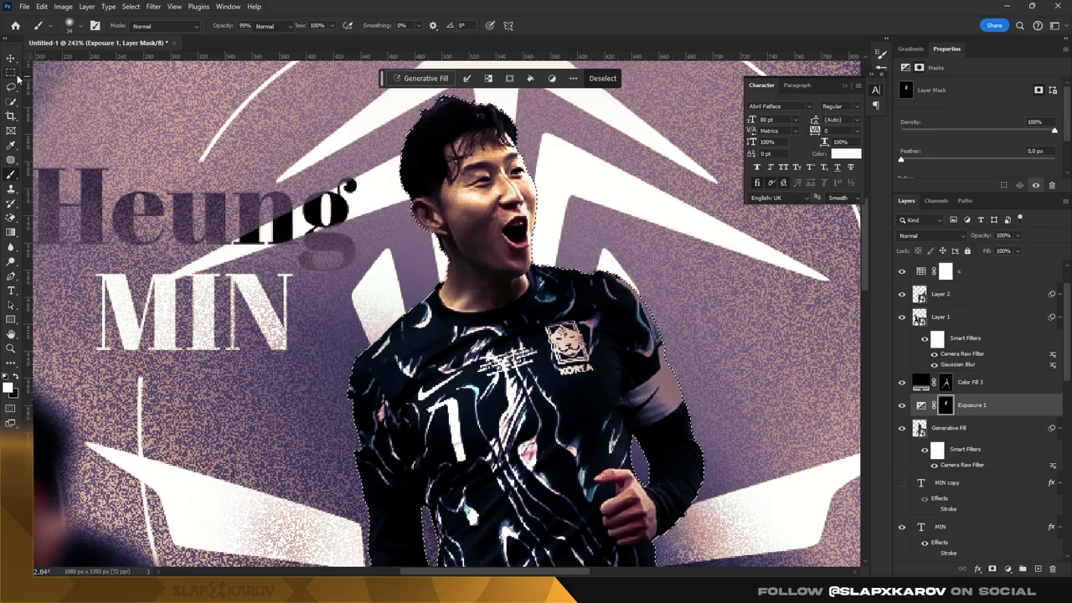
- Zoom to the player's midsection, reload his outline selection, and prepare a black brush on Exposure 1's mask
{"action": "key", "text": "z"}
{"action": "left_click_drag", "start_coordinate": [503, 335], "coordinate": [582, 207]}
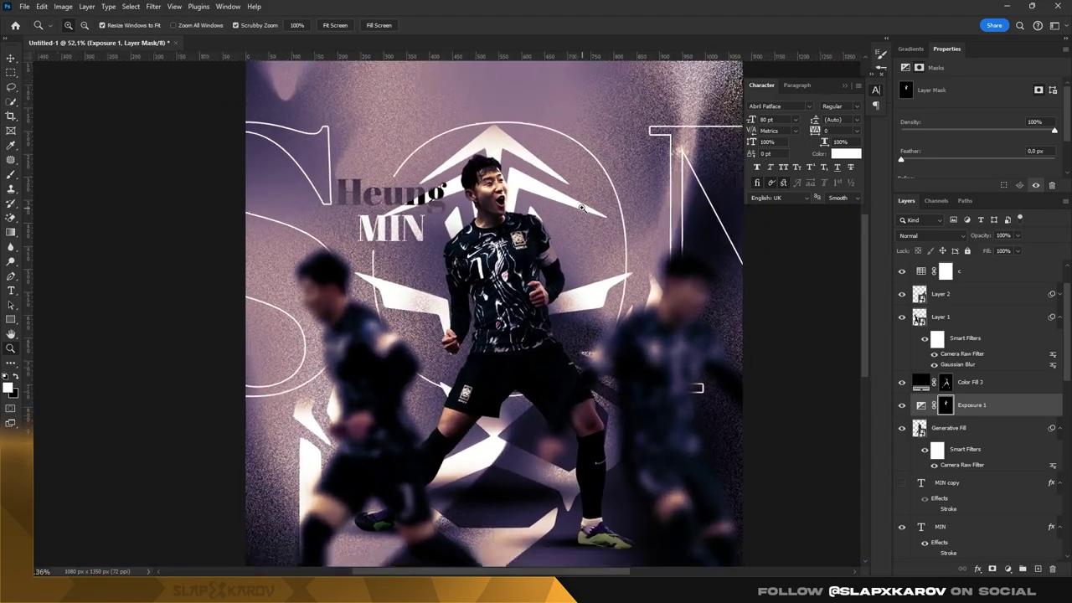
{"action": "left_click_drag", "start_coordinate": [460, 366], "coordinate": [536, 366]}
{"action": "left_click", "coordinate": [920, 429]}
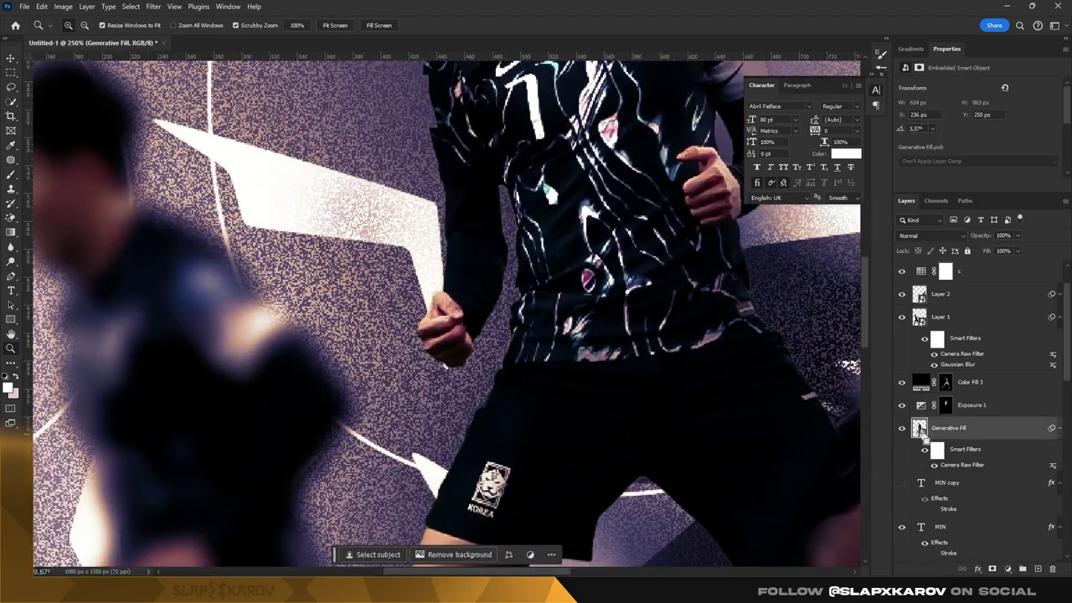
{"action": "left_click", "coordinate": [919, 429], "text": "ctrl"}
{"action": "left_click", "coordinate": [11, 174]}
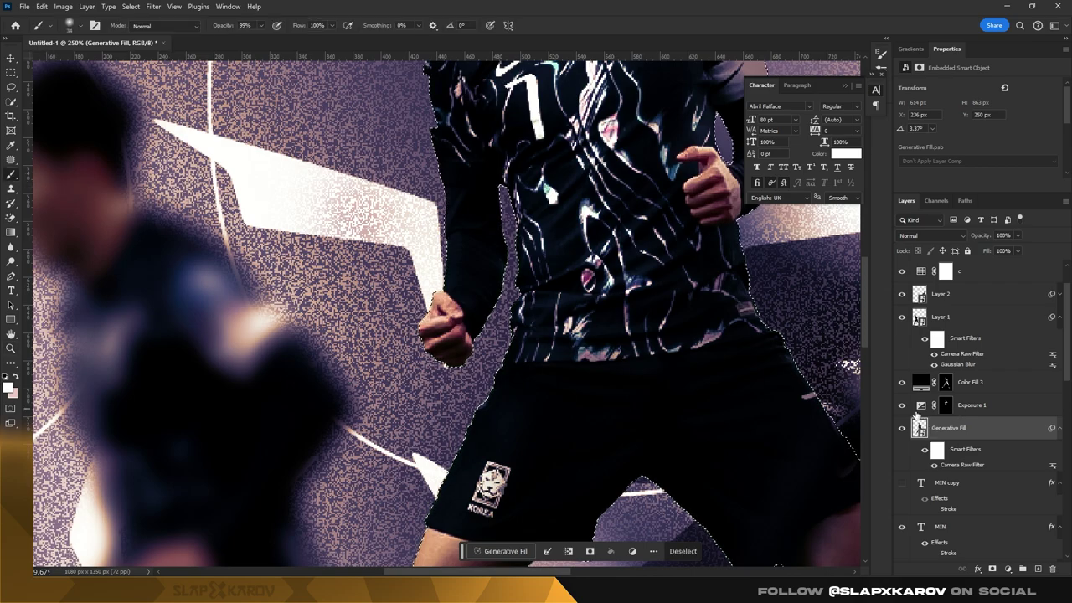
{"action": "left_click", "coordinate": [945, 405]}
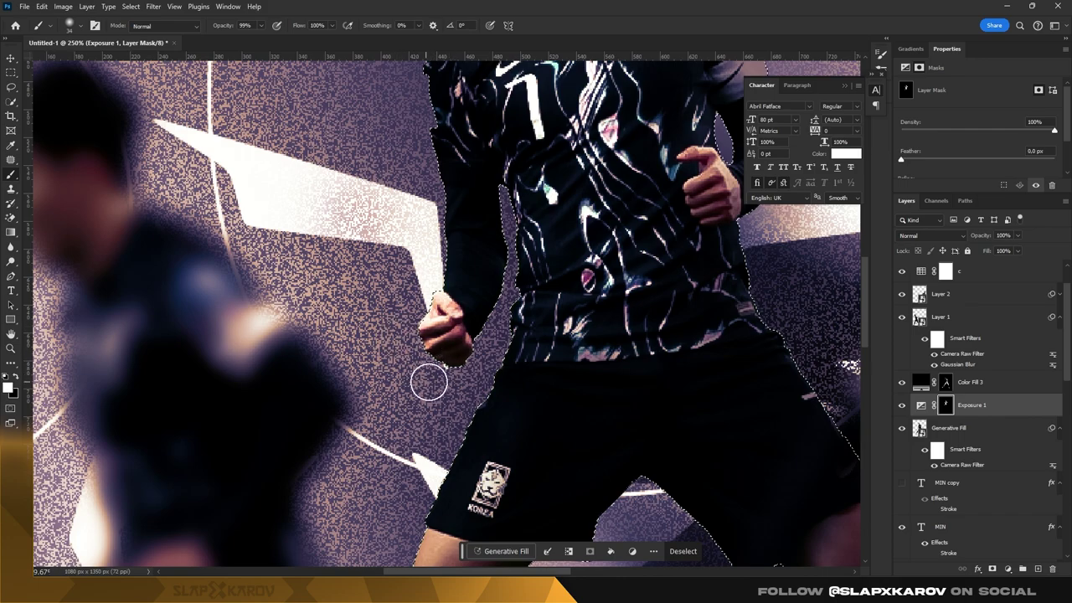
{"action": "scroll", "coordinate": [708, 261], "scroll_direction": "up", "scroll_amount": 3}
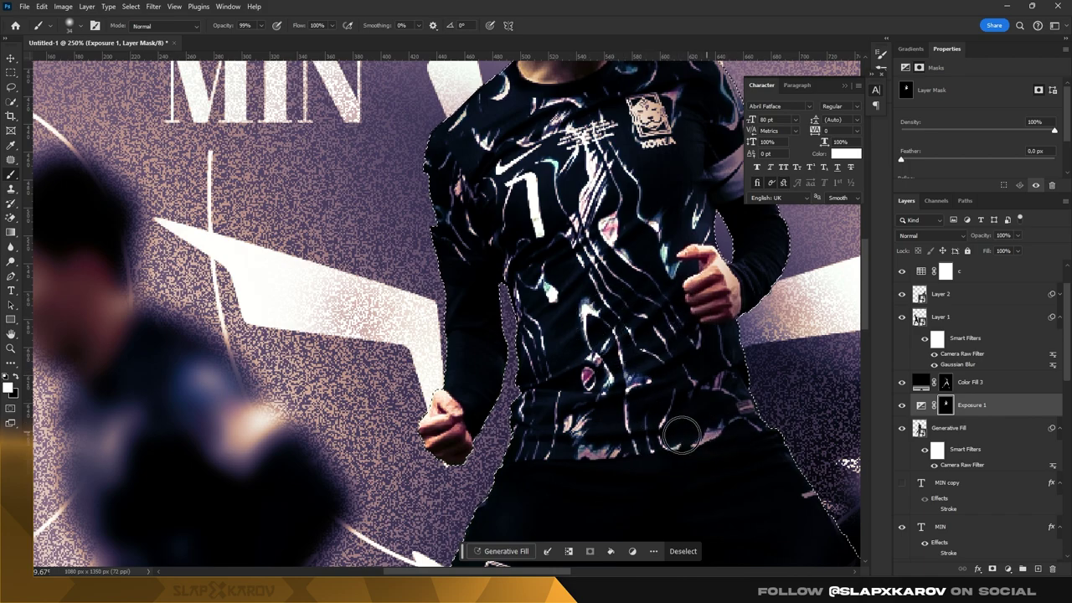
{"action": "key", "text": "x"}
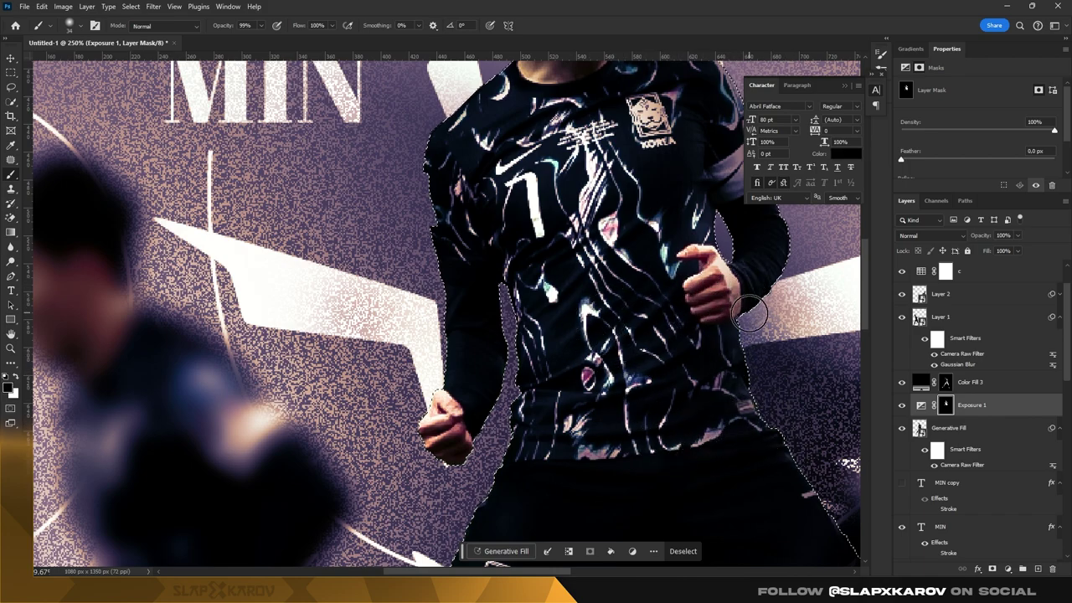
{"action": "key", "text": "z"}
{"action": "scroll", "coordinate": [435, 183], "scroll_direction": "down", "scroll_amount": 5}
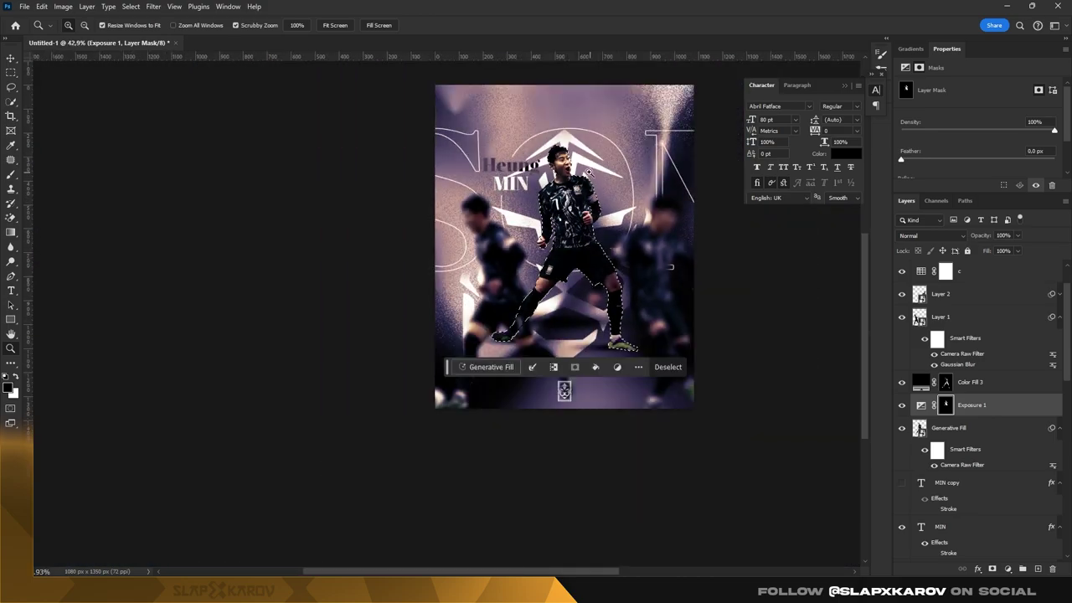
{"action": "scroll", "coordinate": [151, 151], "scroll_direction": "up", "scroll_amount": 2}
{"action": "scroll", "coordinate": [645, 274], "scroll_direction": "down", "scroll_amount": 3}
{"action": "scroll", "coordinate": [523, 186], "scroll_direction": "up", "scroll_amount": 1}
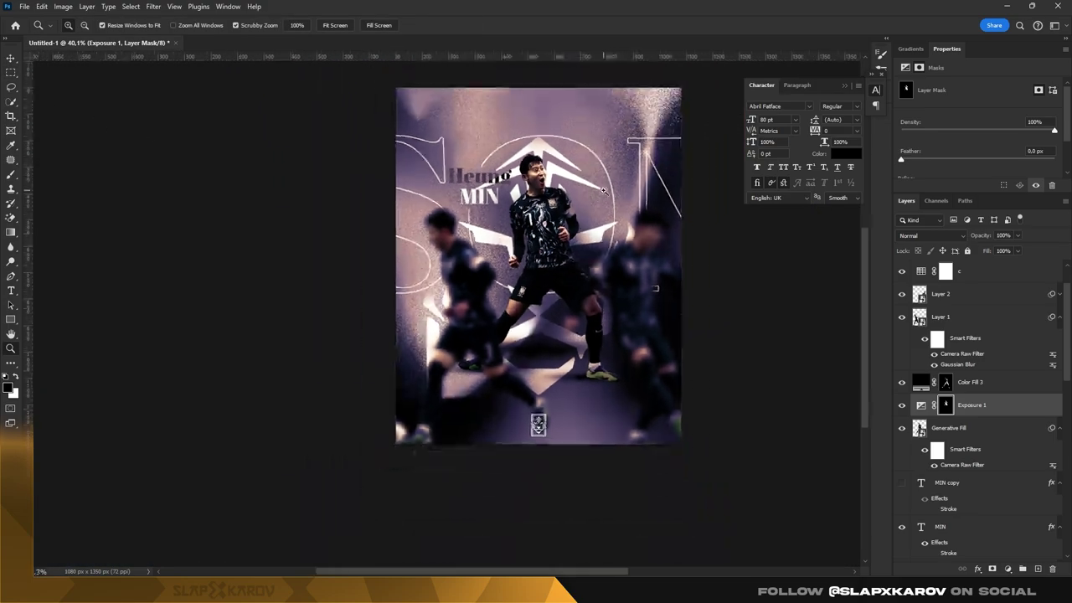
{"action": "scroll", "coordinate": [523, 186], "scroll_direction": "up", "scroll_amount": 2}
{"action": "scroll", "coordinate": [545, 176], "scroll_direction": "down", "scroll_amount": 2}
{"action": "scroll", "coordinate": [572, 160], "scroll_direction": "up", "scroll_amount": 1}
{"action": "scroll", "coordinate": [572, 161], "scroll_direction": "up", "scroll_amount": 1}
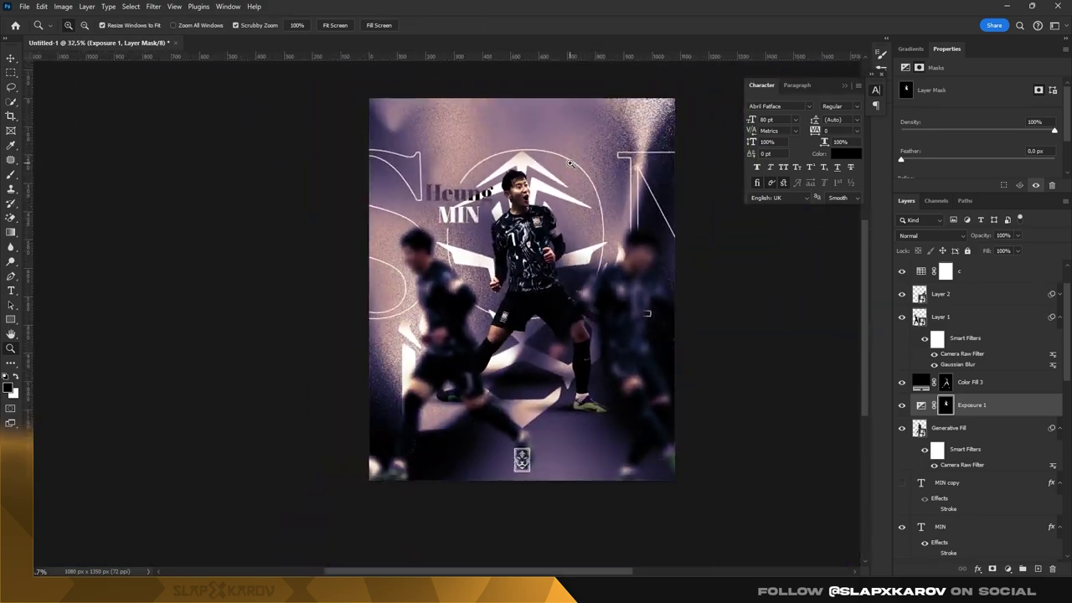
{"action": "scroll", "coordinate": [570, 201], "scroll_direction": "up", "scroll_amount": 1}
{"action": "scroll", "coordinate": [564, 242], "scroll_direction": "down", "scroll_amount": 1}
{"action": "scroll", "coordinate": [594, 438], "scroll_direction": "up", "scroll_amount": 2}
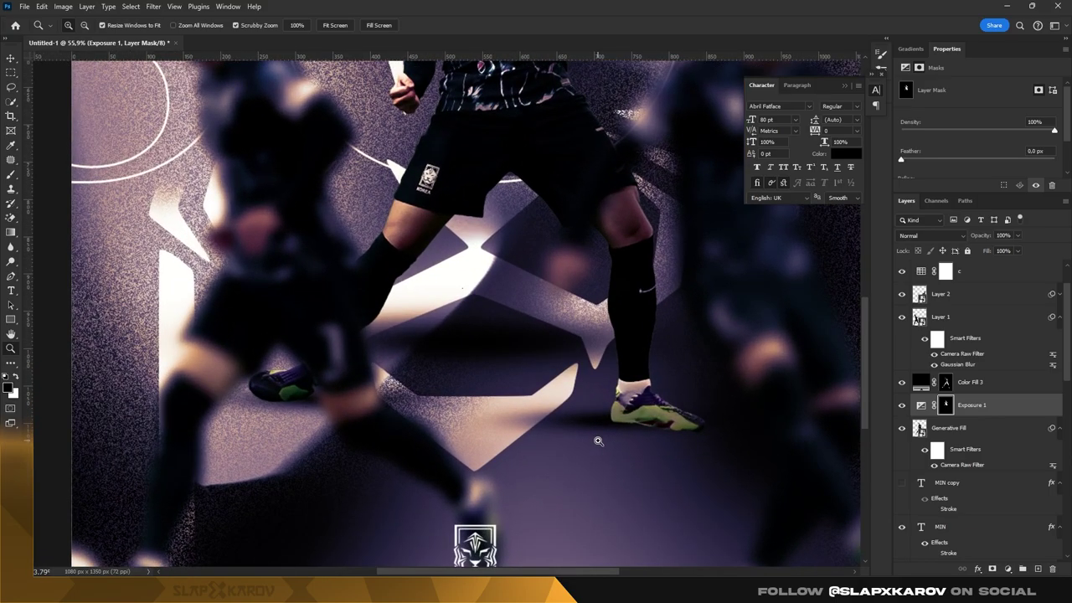
{"action": "scroll", "coordinate": [589, 441], "scroll_direction": "up", "scroll_amount": 1}
{"action": "scroll", "coordinate": [596, 440], "scroll_direction": "up", "scroll_amount": 1}
{"action": "scroll", "coordinate": [590, 440], "scroll_direction": "down", "scroll_amount": 2}
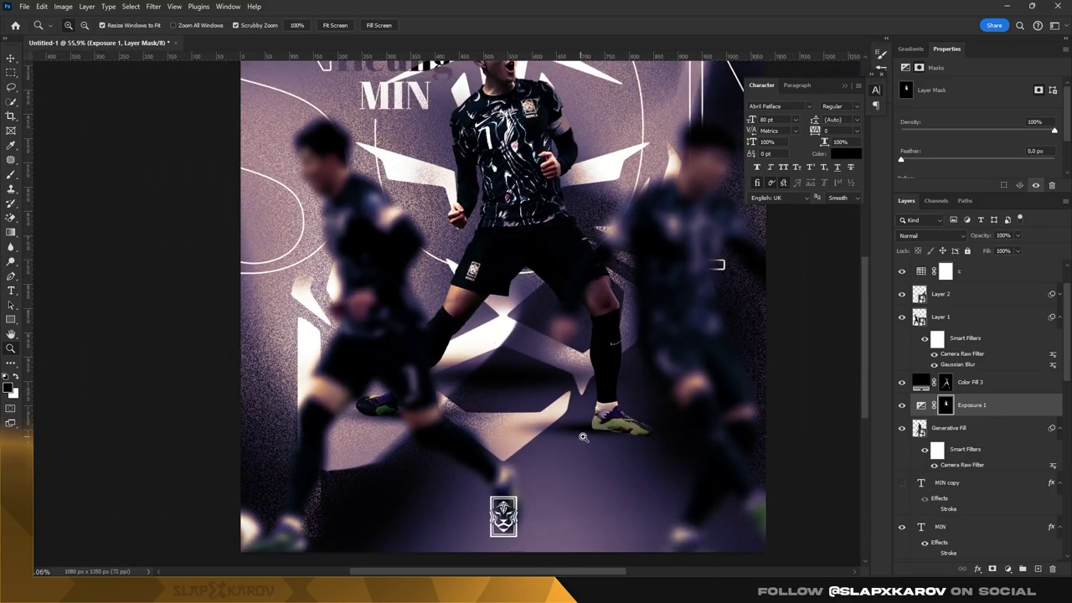
{"action": "scroll", "coordinate": [603, 439], "scroll_direction": "up", "scroll_amount": 2}
{"action": "scroll", "coordinate": [687, 360], "scroll_direction": "up", "scroll_amount": 1}
{"action": "scroll", "coordinate": [666, 290], "scroll_direction": "down", "scroll_amount": 3}
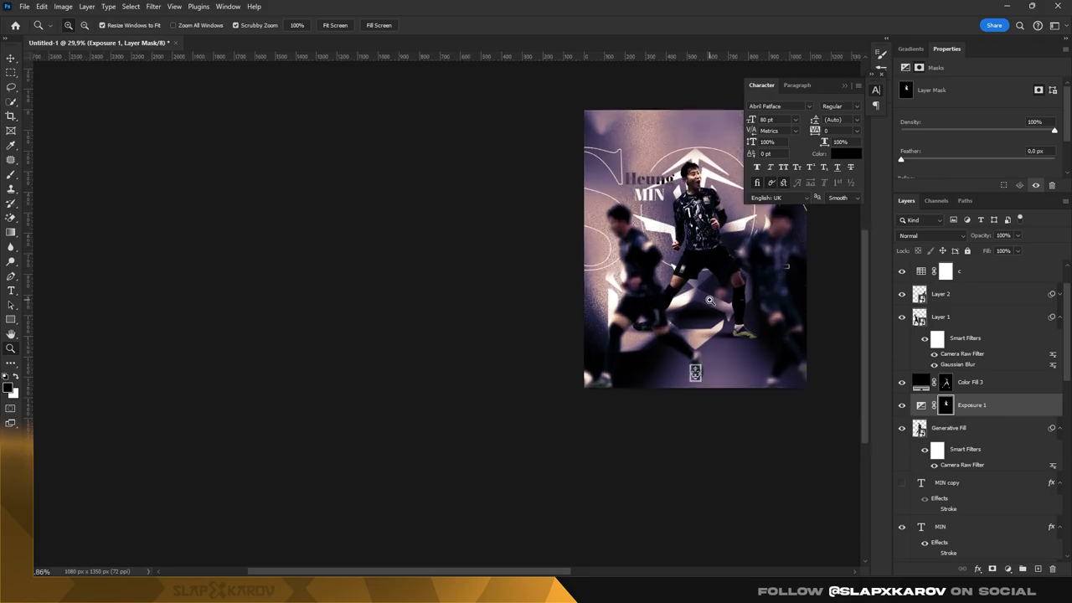
{"action": "scroll", "coordinate": [577, 195], "scroll_direction": "up", "scroll_amount": 1}
{"action": "scroll", "coordinate": [586, 193], "scroll_direction": "up", "scroll_amount": 1}
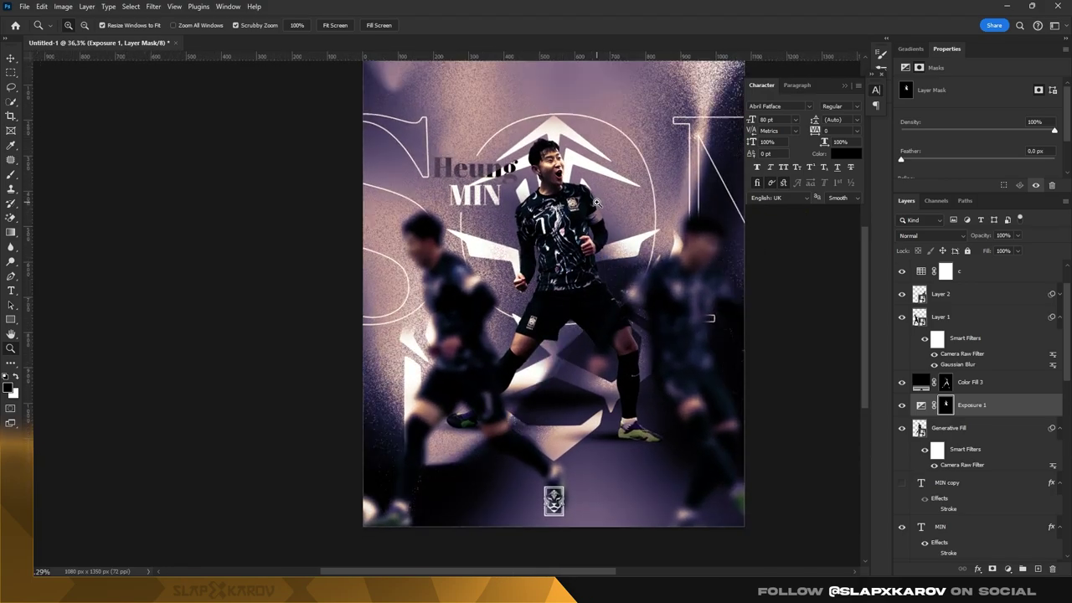
{"action": "scroll", "coordinate": [603, 191], "scroll_direction": "down", "scroll_amount": 1}
{"action": "scroll", "coordinate": [620, 188], "scroll_direction": "up", "scroll_amount": 2}
{"action": "scroll", "coordinate": [639, 185], "scroll_direction": "down", "scroll_amount": 1}
{"action": "scroll", "coordinate": [637, 184], "scroll_direction": "up", "scroll_amount": 1}
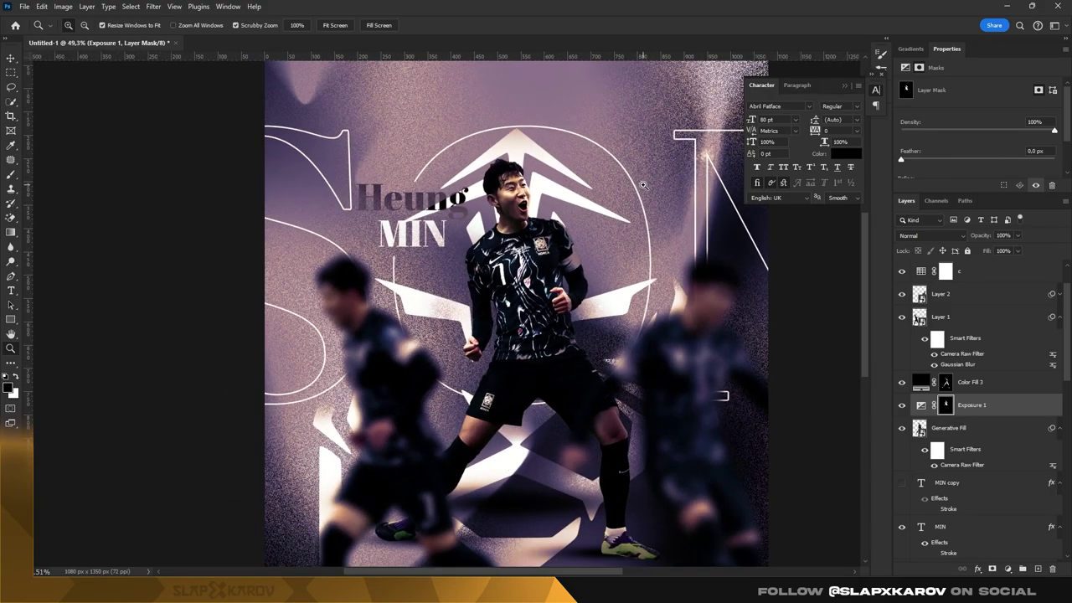
{"action": "scroll", "coordinate": [633, 184], "scroll_direction": "down", "scroll_amount": 2}
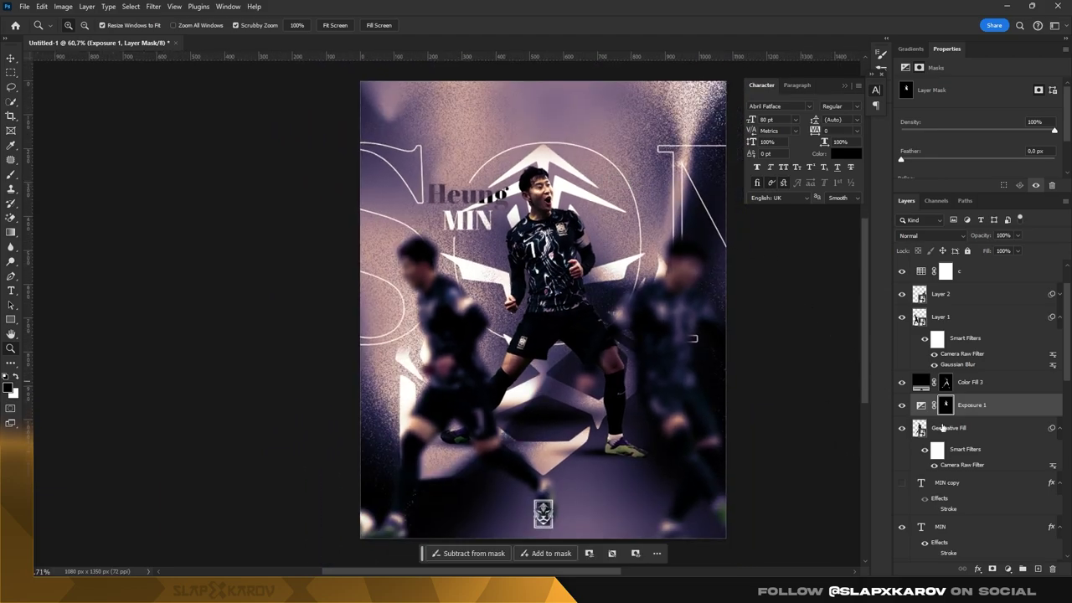
{"action": "scroll", "coordinate": [947, 461], "scroll_direction": "down", "scroll_amount": 5}
- Select and show the big 7 text layer behind the player for editing
{"action": "left_click", "coordinate": [979, 459]}
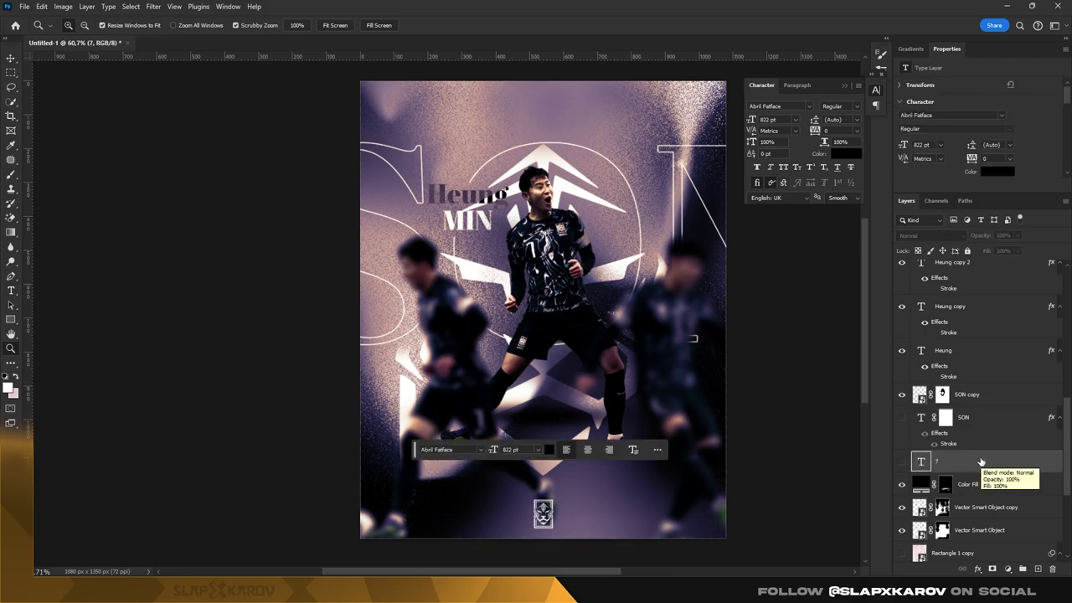
{"action": "left_click", "coordinate": [902, 464]}
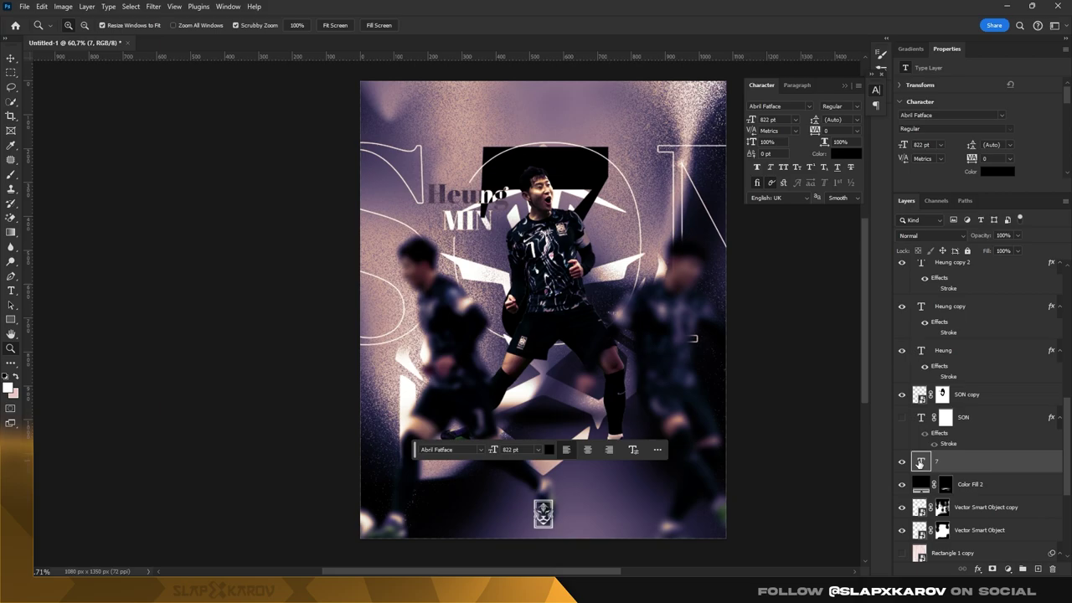
{"action": "double_click", "coordinate": [922, 461]}
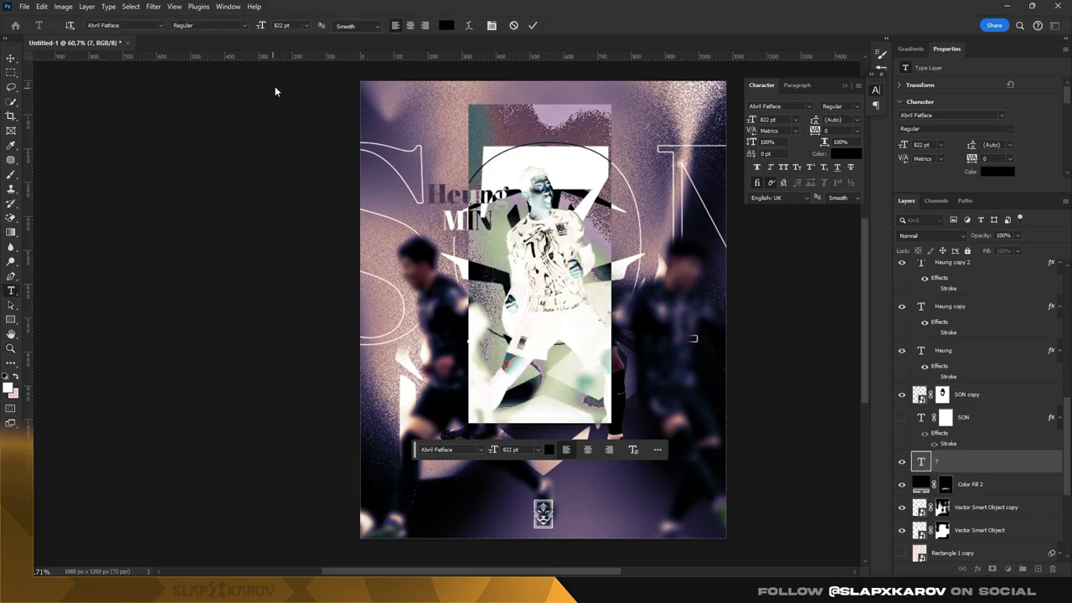
{"action": "left_click", "coordinate": [10, 57]}
{"action": "left_click", "coordinate": [11, 348]}
{"action": "scroll", "coordinate": [643, 325], "scroll_direction": "down", "scroll_amount": 3}
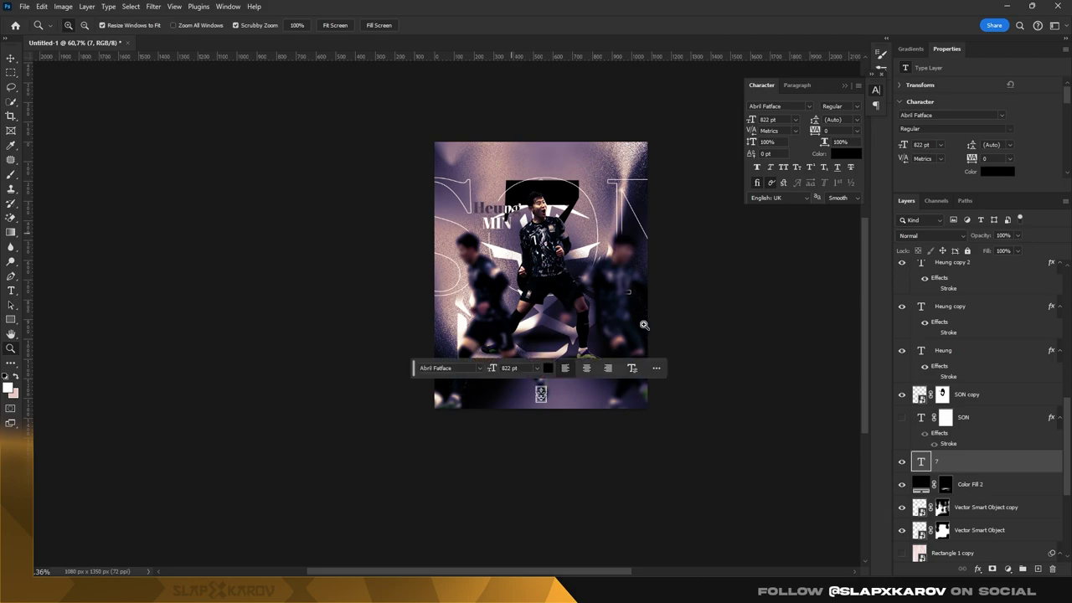
{"action": "double_click", "coordinate": [921, 461]}
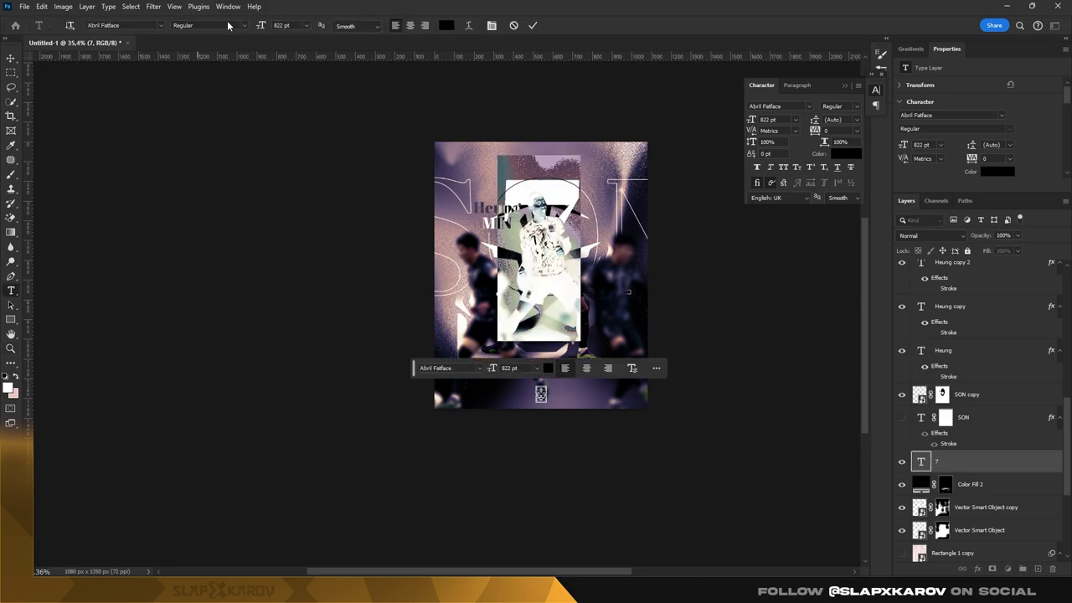
- Enlarge the 7 to 1296 pt, move it down and right, set Normal blending, then hide it
{"action": "left_click_drag", "start_coordinate": [260, 28], "coordinate": [640, 67]}
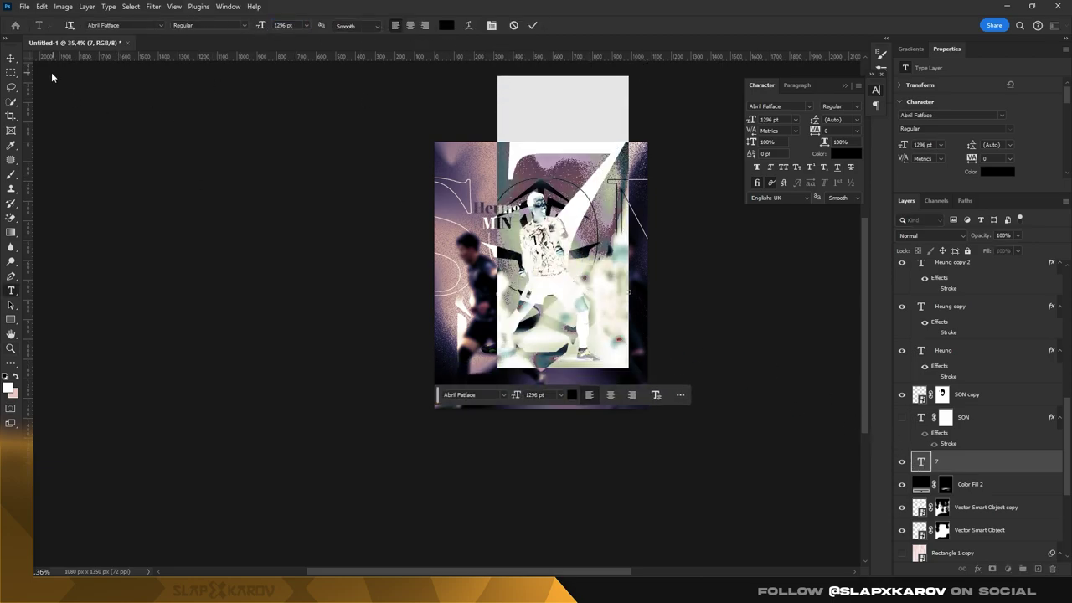
{"action": "mouse_move", "coordinate": [536, 135]}
{"action": "left_mouse_down"}
{"action": "mouse_move", "coordinate": [566, 186]}
{"action": "mouse_move", "coordinate": [567, 281]}
{"action": "mouse_move", "coordinate": [567, 228]}
{"action": "left_mouse_up"}
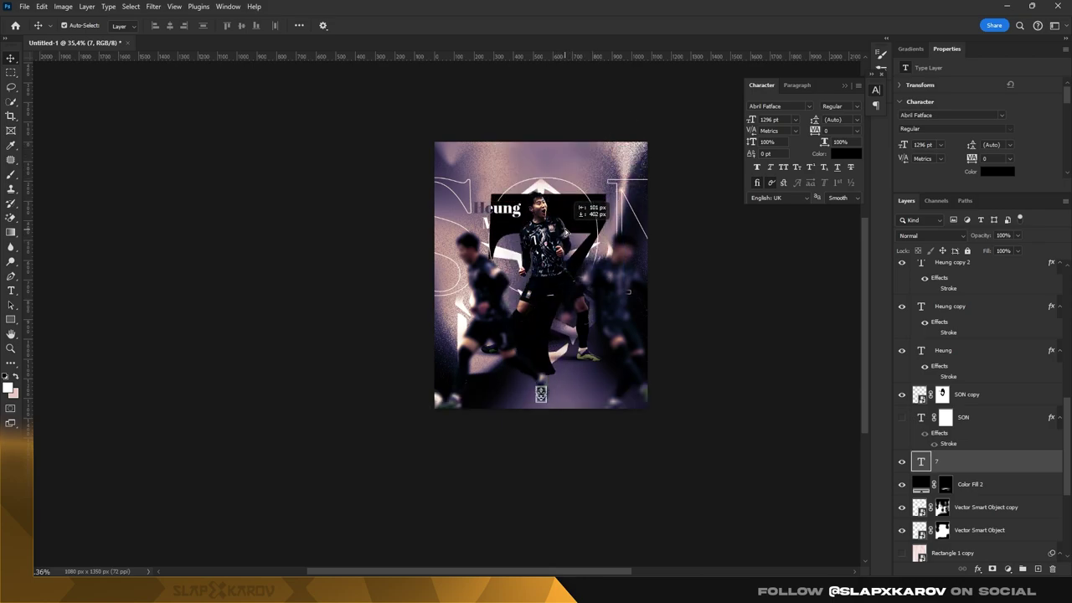
{"action": "left_click_drag", "start_coordinate": [573, 228], "coordinate": [568, 231]}
{"action": "left_click", "coordinate": [913, 237]}
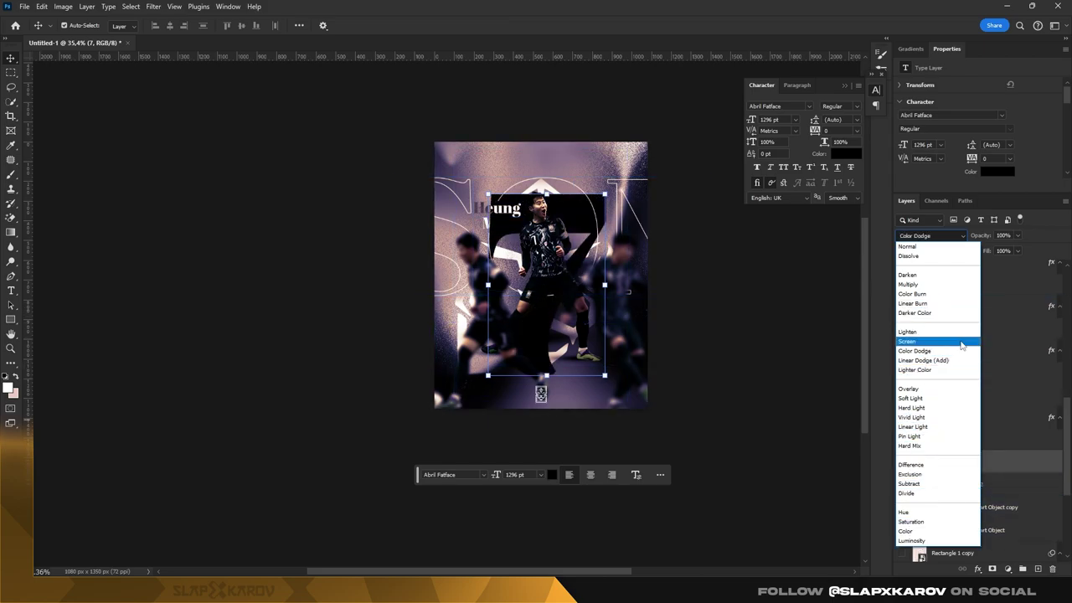
{"action": "left_click", "coordinate": [907, 246]}
{"action": "left_click", "coordinate": [902, 465]}
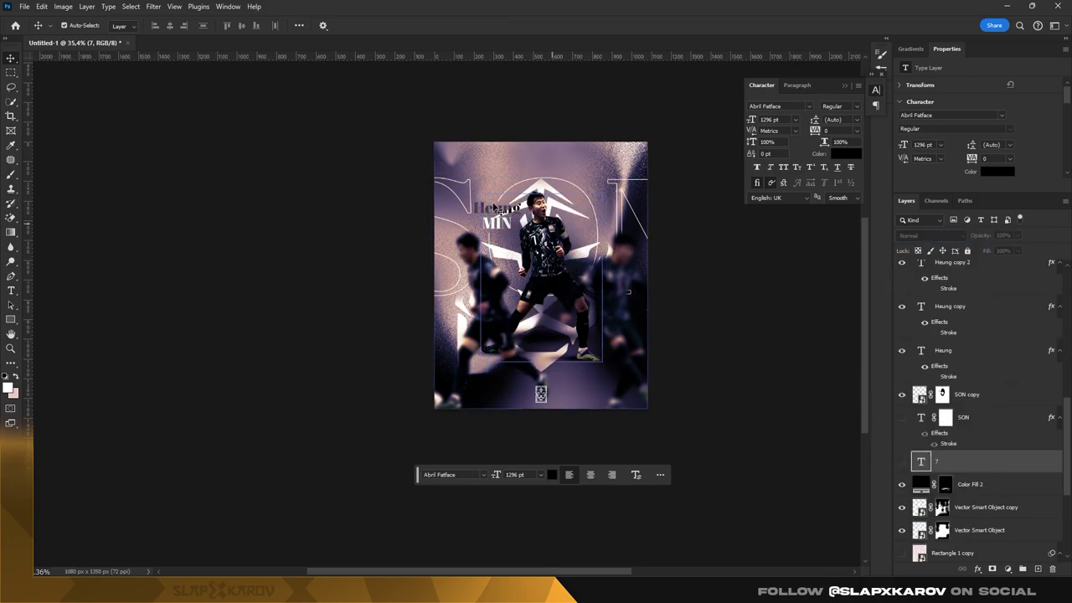
{"action": "key", "text": "z"}
{"action": "left_click", "coordinate": [549, 170]}
- Delete the SON layer's mask and duplicate the SON text layer
{"action": "left_click", "coordinate": [945, 418]}
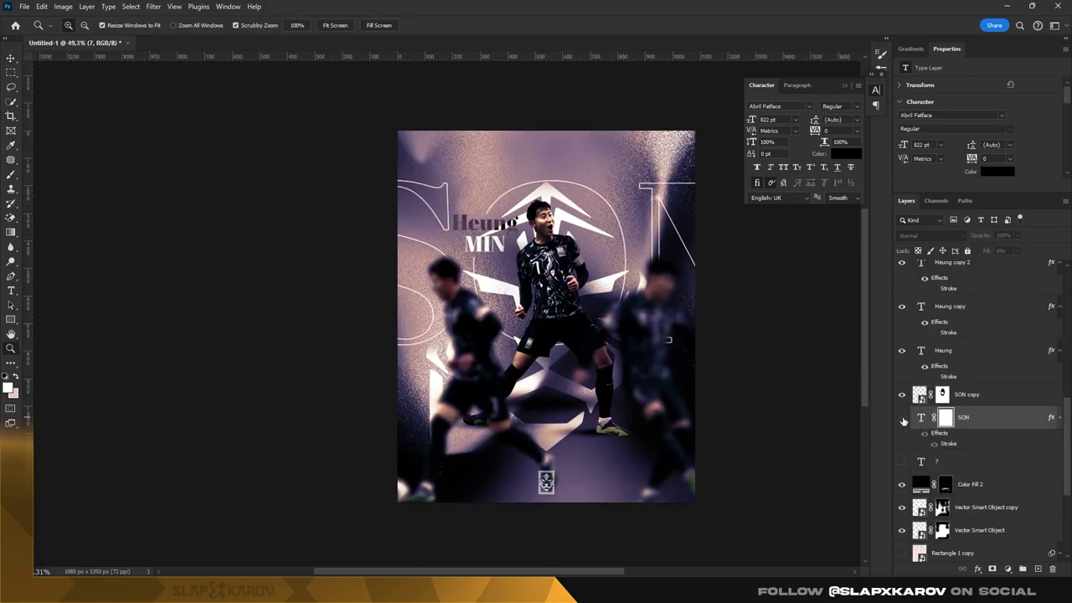
{"action": "right_click", "coordinate": [949, 421]}
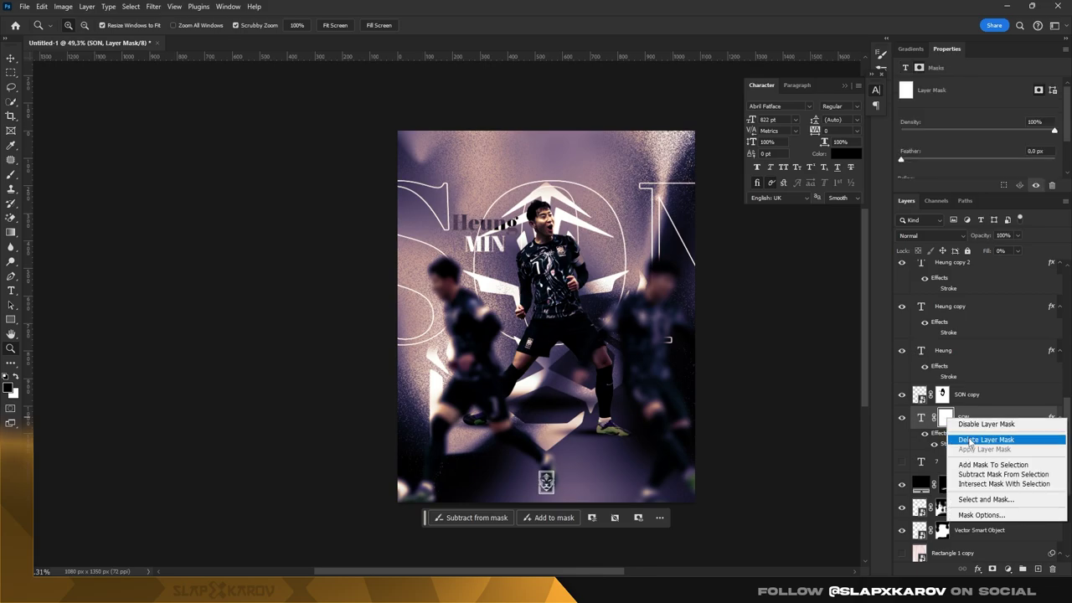
{"action": "left_click", "coordinate": [959, 439]}
{"action": "key", "text": "ctrl+j"}
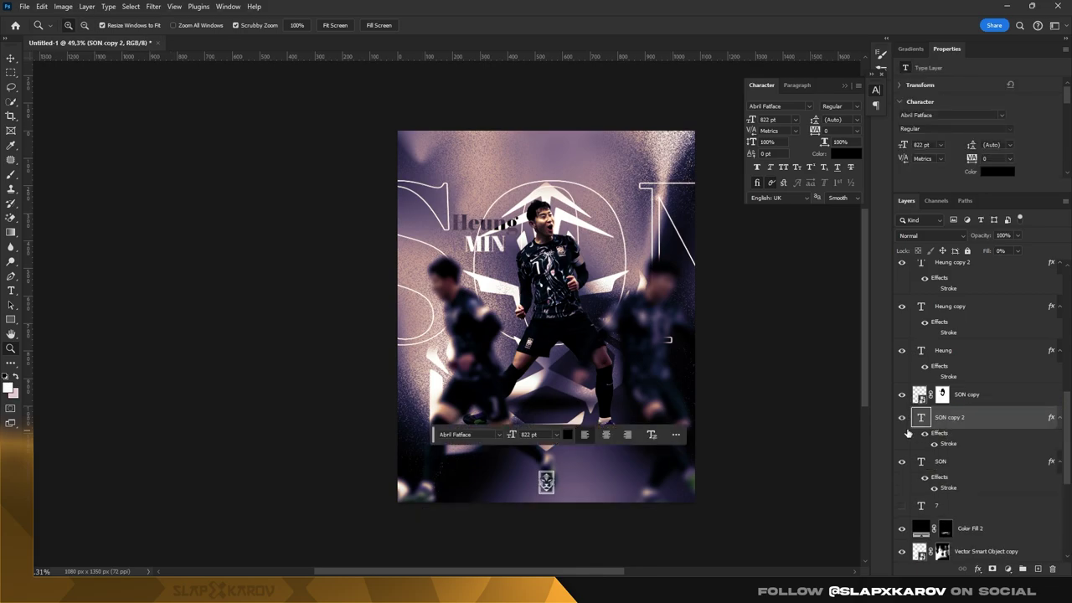
- Shrink the SON copy 2 text from 822 pt to 267 pt and commit
{"action": "double_click", "coordinate": [922, 419]}
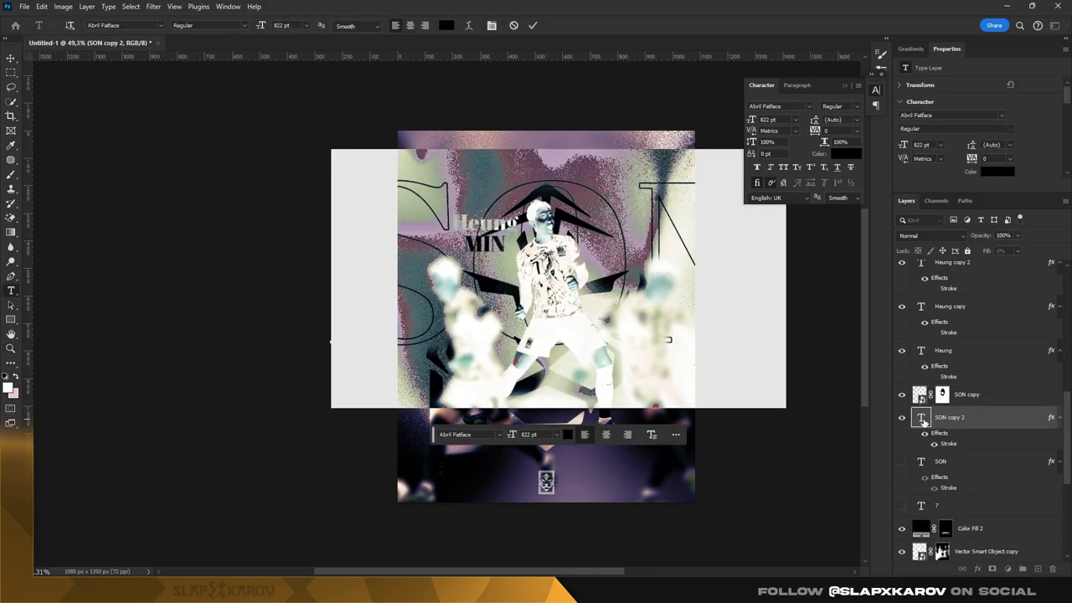
{"action": "key", "text": "ctrl+h"}
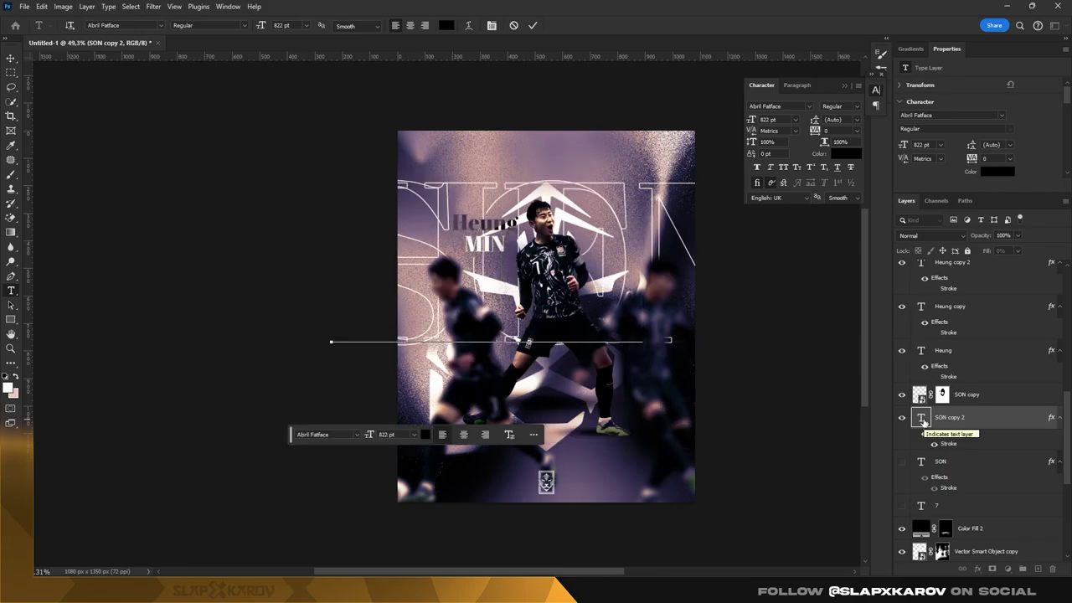
{"action": "key", "text": "ctrl+h"}
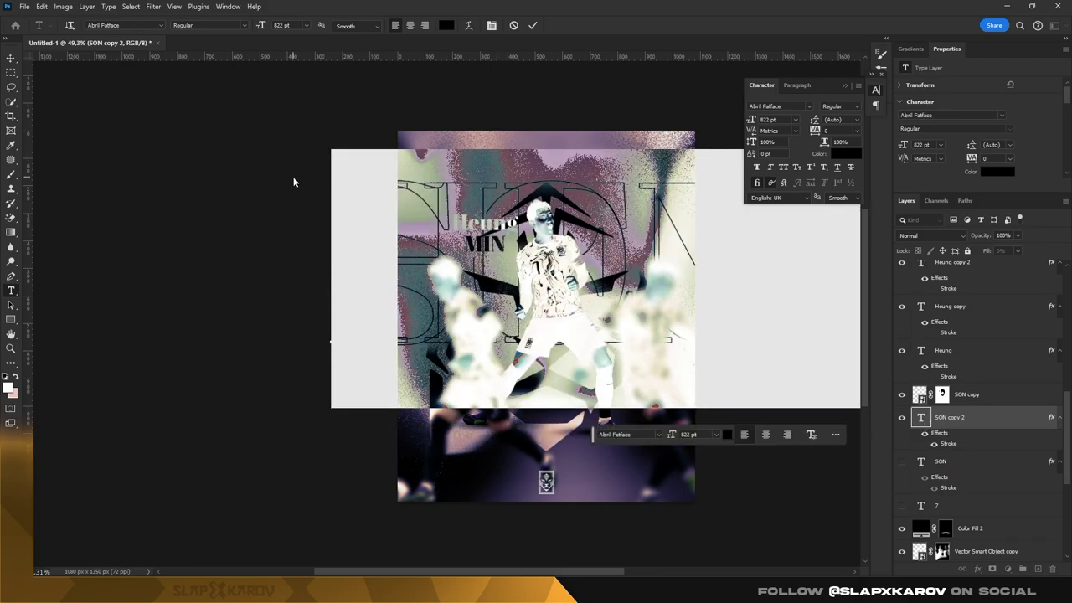
{"action": "left_click_drag", "start_coordinate": [261, 27], "coordinate": [208, 28]}
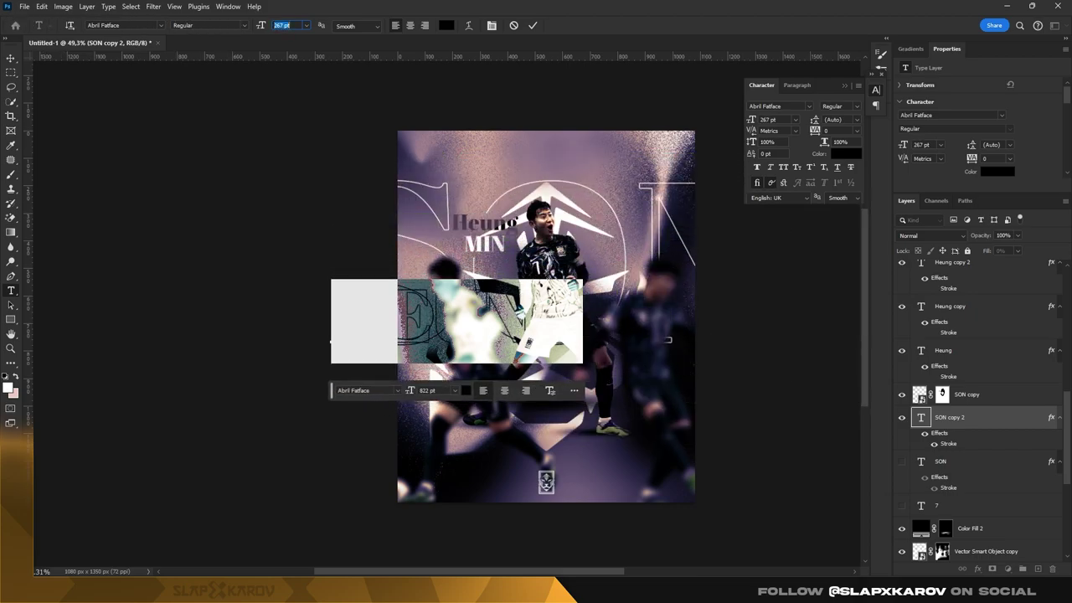
{"action": "left_click", "coordinate": [18, 58]}
- Select the HEUNG text and nudge it up toward the poster's top edge
{"action": "left_click_drag", "start_coordinate": [365, 310], "coordinate": [365, 312]}
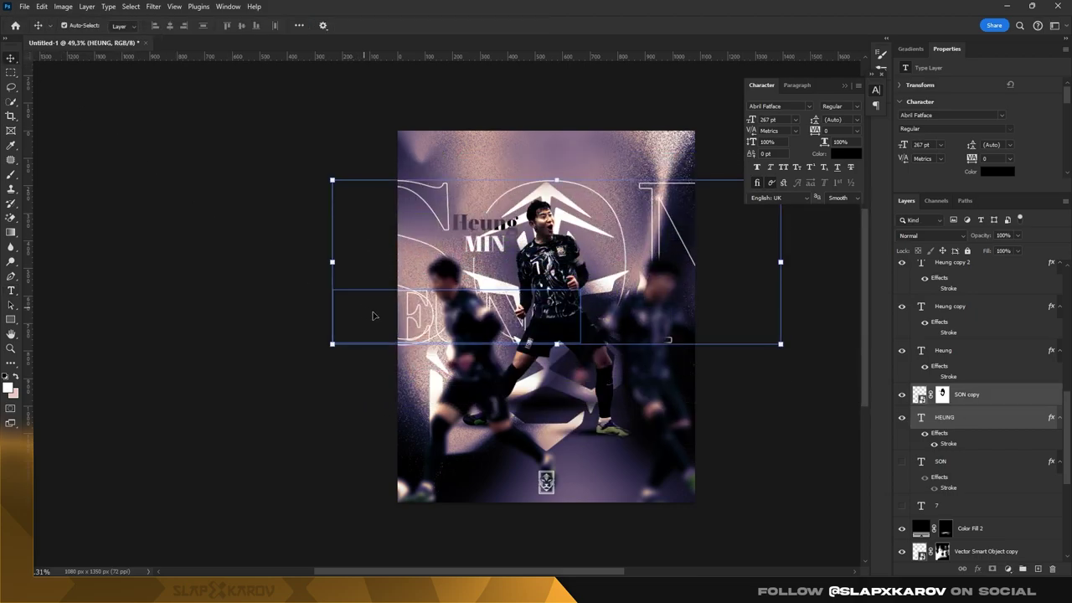
{"action": "left_click", "coordinate": [373, 315]}
{"action": "key", "text": "ctrl+t"}
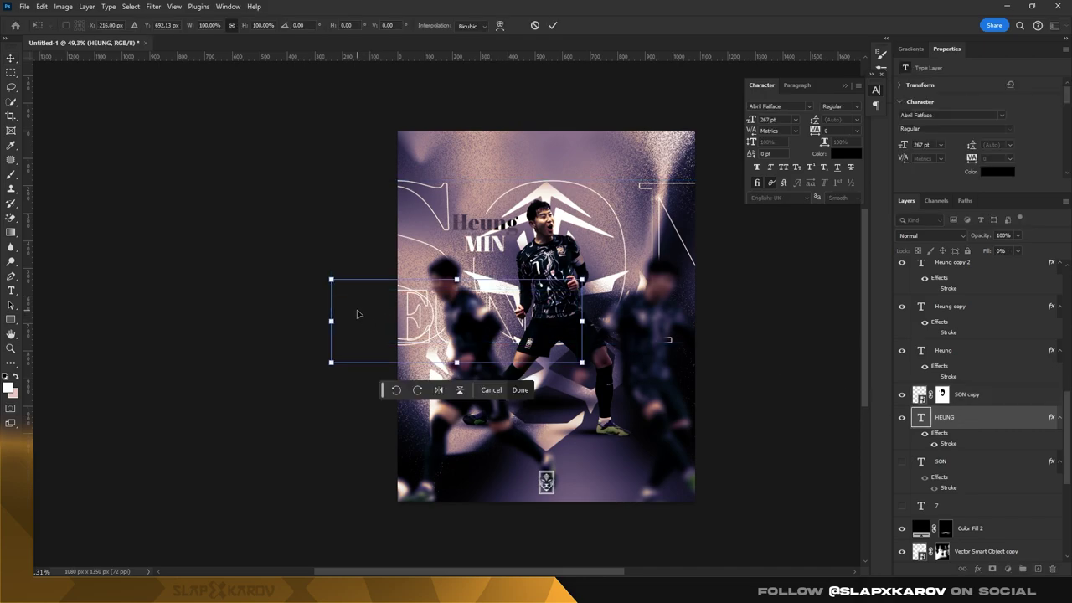
{"action": "key", "text": "shift+Up"}
{"action": "key", "text": "shift+Up"}
{"action": "key", "text": "shift+Up"}
{"action": "key", "text": "shift+Up"}
{"action": "key", "text": "shift+Up"}
{"action": "key", "text": "shift+Up"}
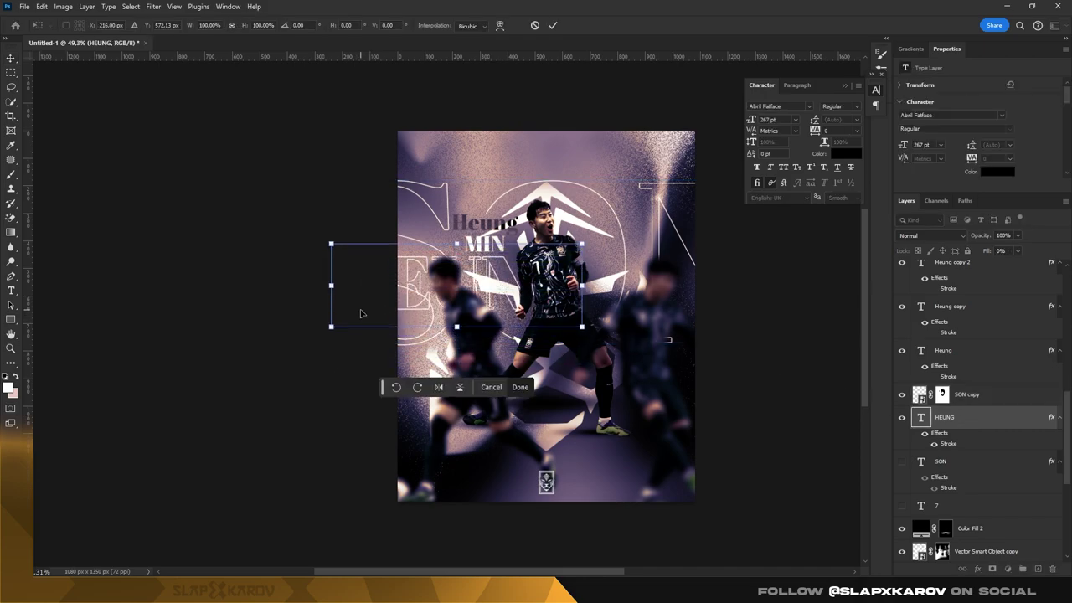
{"action": "key", "text": "shift+Up"}
{"action": "key", "text": "shift+Up"}
{"action": "key", "text": "shift+Up"}
{"action": "key", "text": "shift+Up"}
{"action": "key", "text": "shift+Up"}
{"action": "key", "text": "shift+Up"}
{"action": "key", "text": "shift+Up"}
{"action": "key", "text": "shift+Up"}
{"action": "key", "text": "shift+Up"}
{"action": "key", "text": "shift+Up"}
{"action": "key", "text": "shift+Up"}
{"action": "key", "text": "shift+Up"}
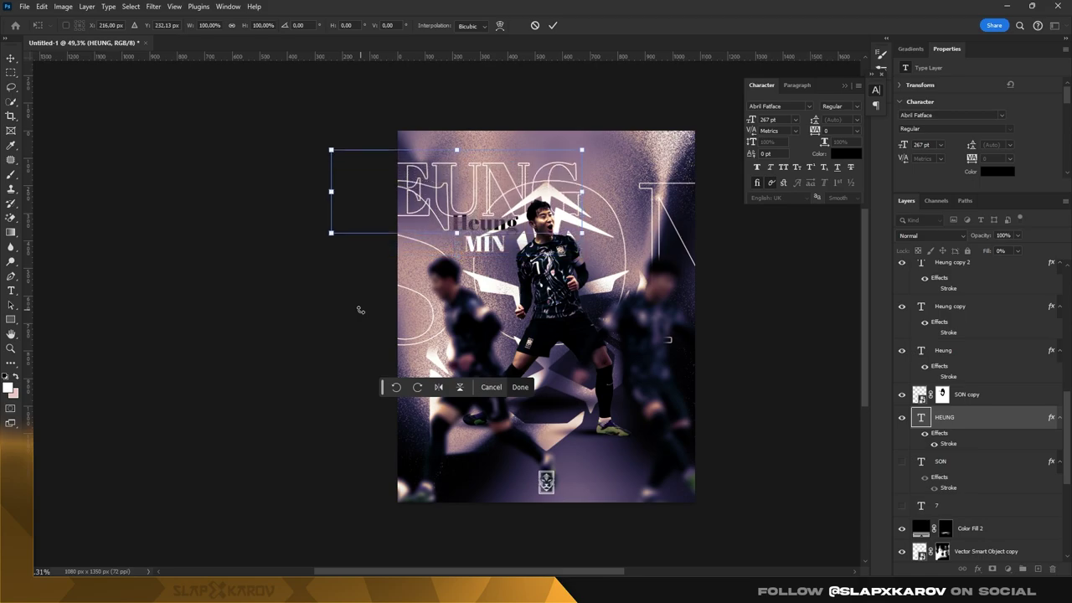
{"action": "key", "text": "shift+Up"}
{"action": "key", "text": "shift+Up"}
{"action": "key", "text": "shift+Up"}
{"action": "key", "text": "shift+Up"}
{"action": "key", "text": "shift+Up"}
{"action": "key", "text": "shift+Up"}
{"action": "key", "text": "shift+Up"}
{"action": "key", "text": "shift+Up"}
{"action": "key", "text": "shift+Right"}
{"action": "key", "text": "shift+Right"}
{"action": "key", "text": "shift+Right"}
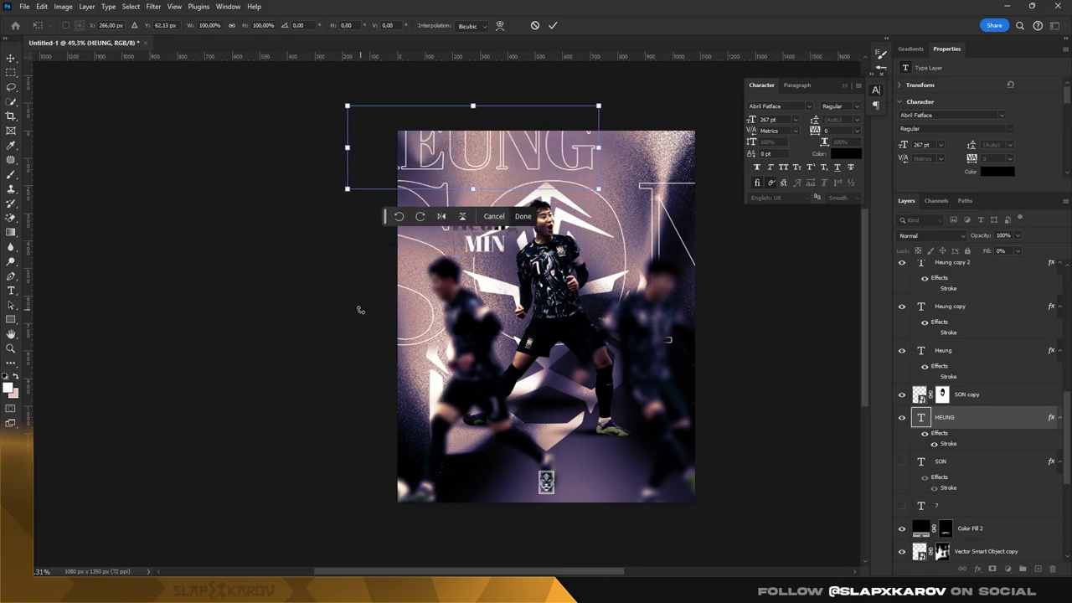
{"action": "key", "text": "shift+Right"}
{"action": "key", "text": "shift+Right"}
{"action": "key", "text": "shift+Right"}
{"action": "key", "text": "shift+Right"}
{"action": "key", "text": "shift+Right"}
{"action": "key", "text": "shift+Right"}
{"action": "key", "text": "shift+Right"}
{"action": "key", "text": "shift+Right"}
{"action": "key", "text": "shift+Right"}
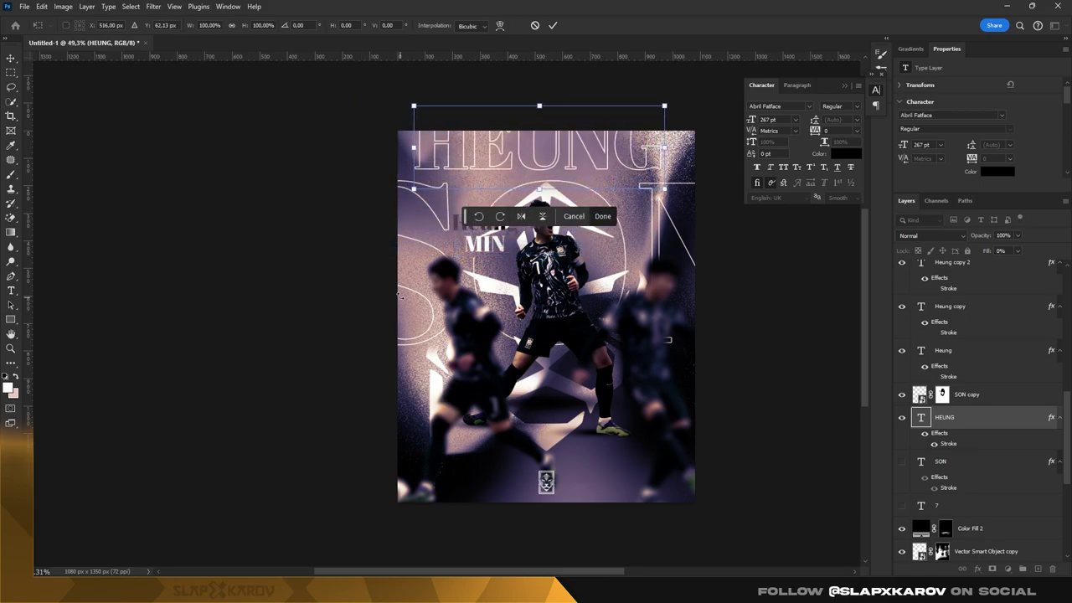
{"action": "key", "text": "Return"}
- Scale HEUNG up to about 349 pt and position it across the top
{"action": "key", "text": "z"}
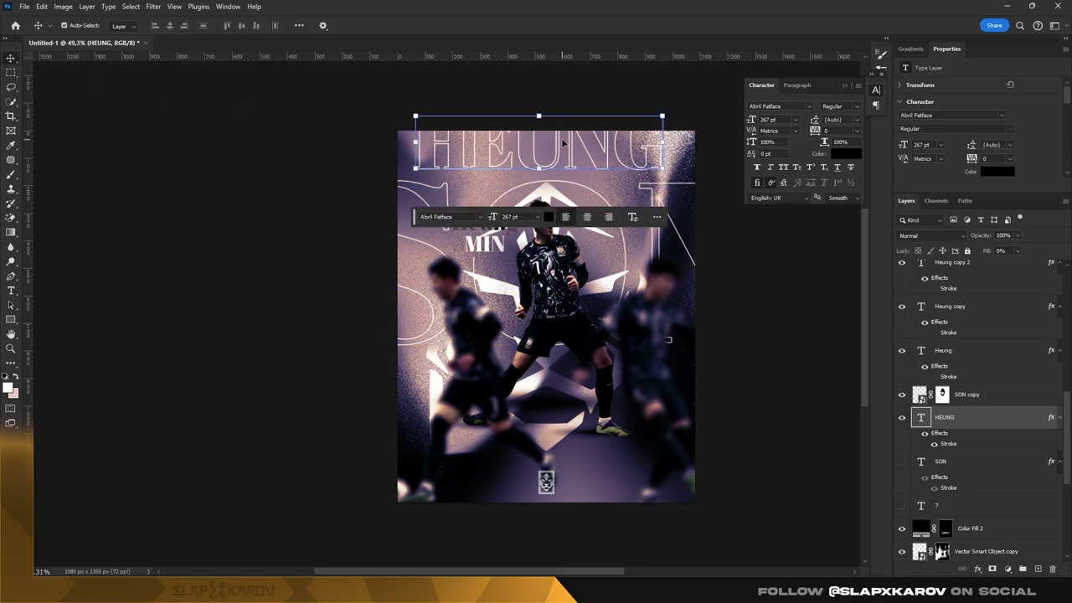
{"action": "mouse_move", "coordinate": [575, 144]}
{"action": "left_mouse_down"}
{"action": "mouse_move", "coordinate": [641, 149]}
{"action": "mouse_move", "coordinate": [639, 165]}
{"action": "left_mouse_up"}
{"action": "key", "text": "ctrl+t"}
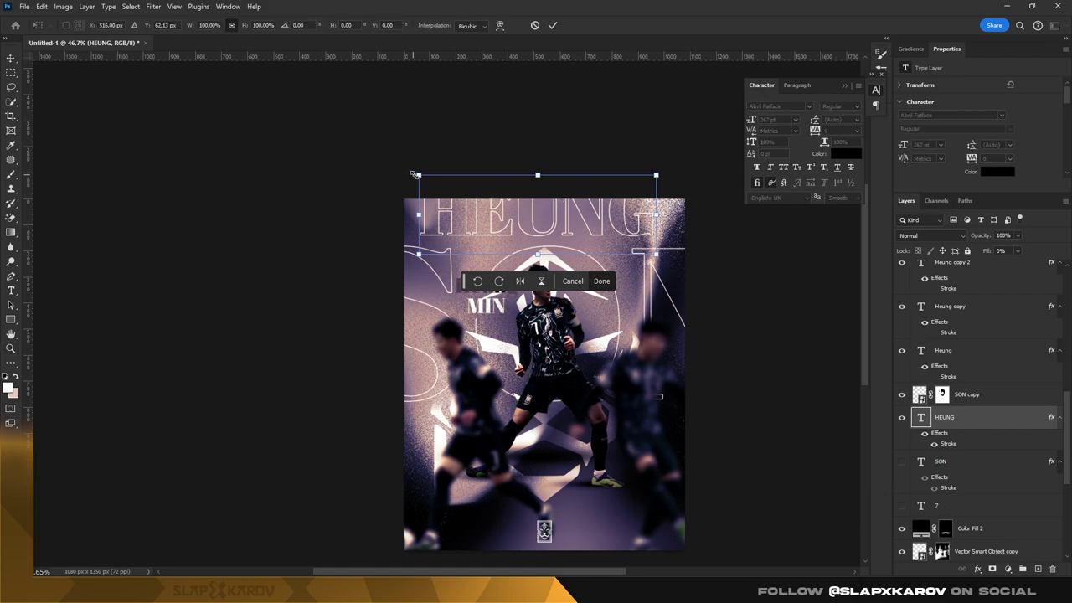
{"action": "mouse_move", "coordinate": [415, 172]}
{"action": "left_mouse_down"}
{"action": "mouse_move", "coordinate": [390, 146]}
{"action": "mouse_move", "coordinate": [384, 154]}
{"action": "left_mouse_up"}
{"action": "left_click_drag", "start_coordinate": [510, 173], "coordinate": [514, 184]}
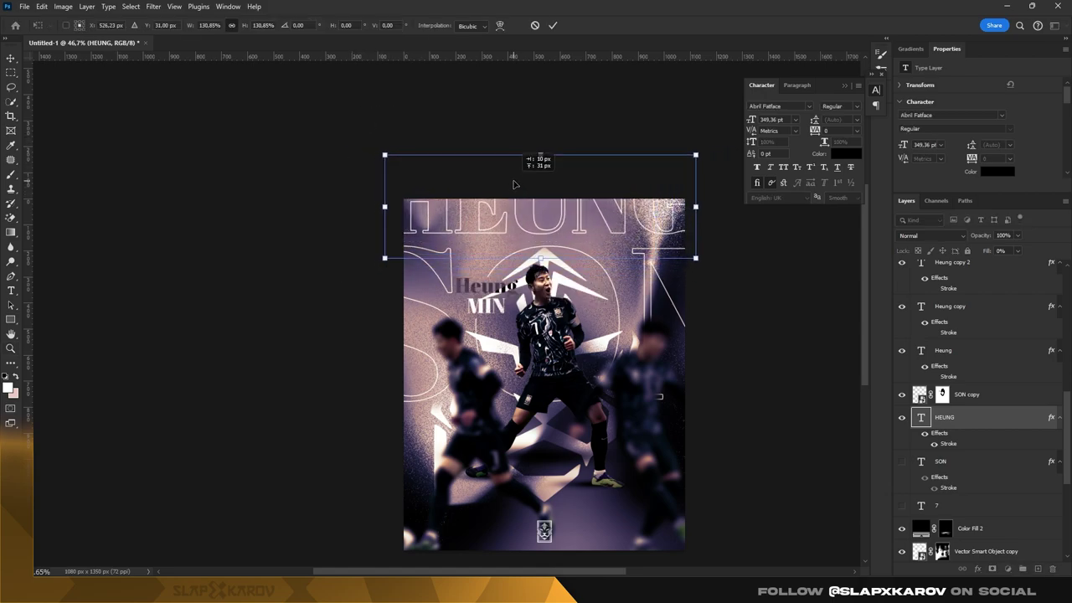
- Apply the HEUNG resize and raise its Fill to 100% so the text is solid
{"action": "left_click", "coordinate": [11, 58]}
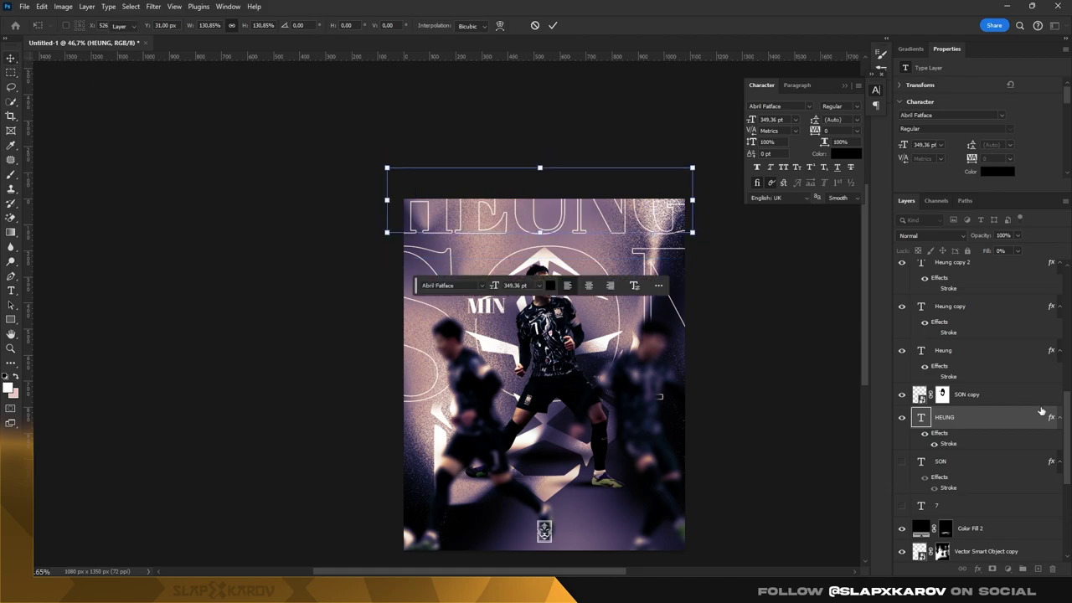
{"action": "left_click", "coordinate": [1024, 260]}
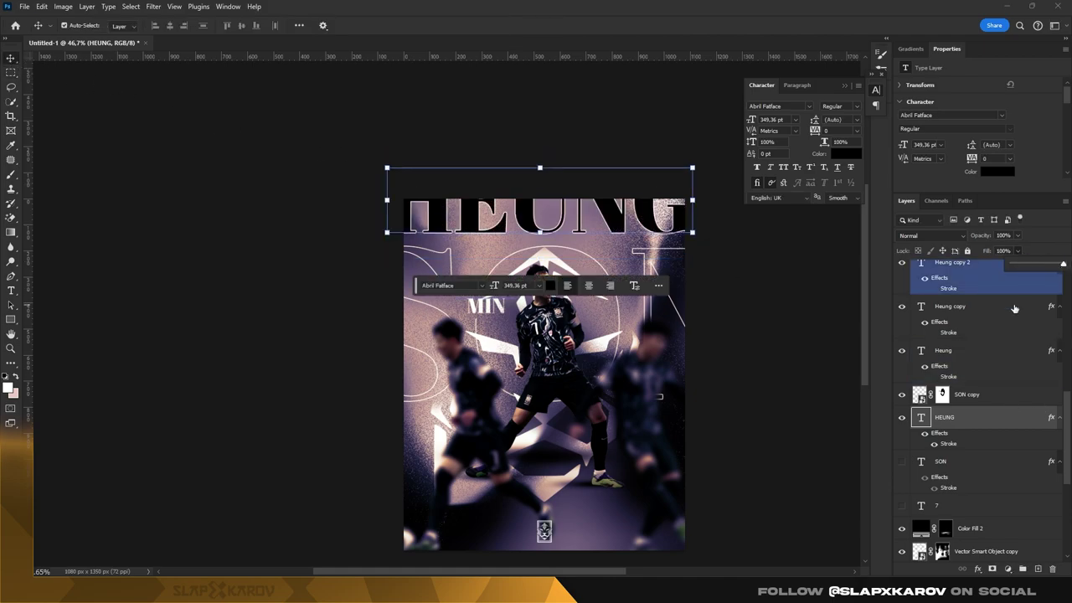
{"action": "left_click_drag", "start_coordinate": [1024, 264], "coordinate": [932, 490]}
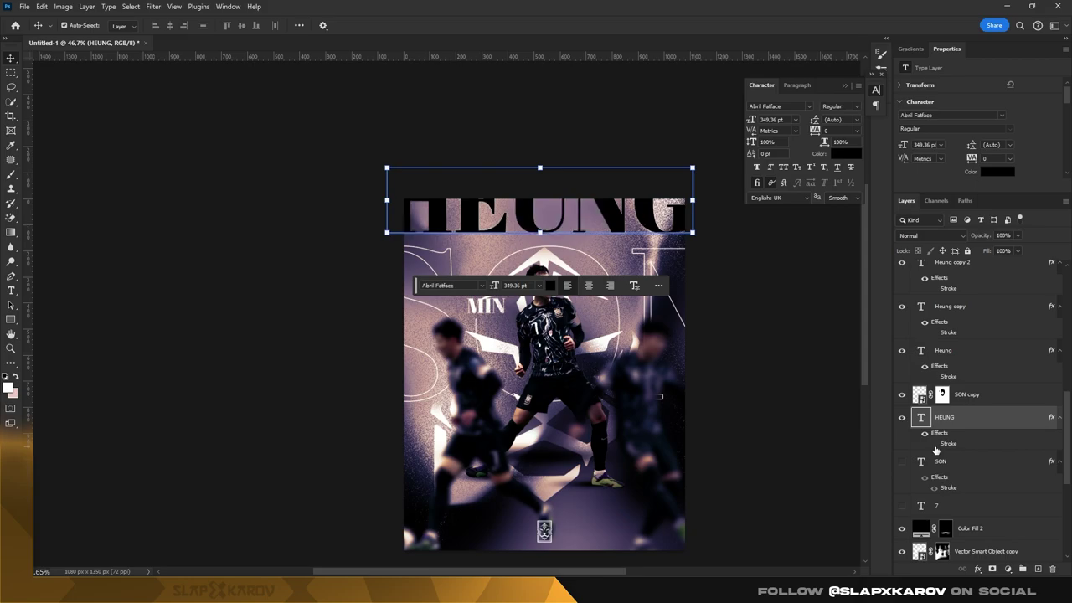
{"action": "key", "text": "z"}
{"action": "left_click_drag", "start_coordinate": [566, 218], "coordinate": [834, 371]}
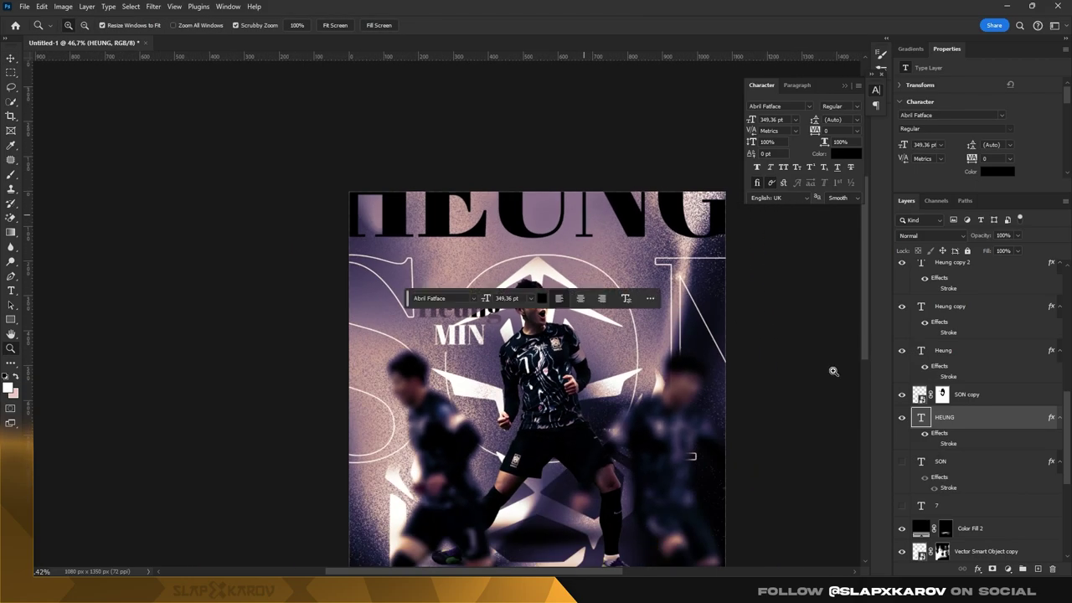
{"action": "left_click", "coordinate": [928, 236]}
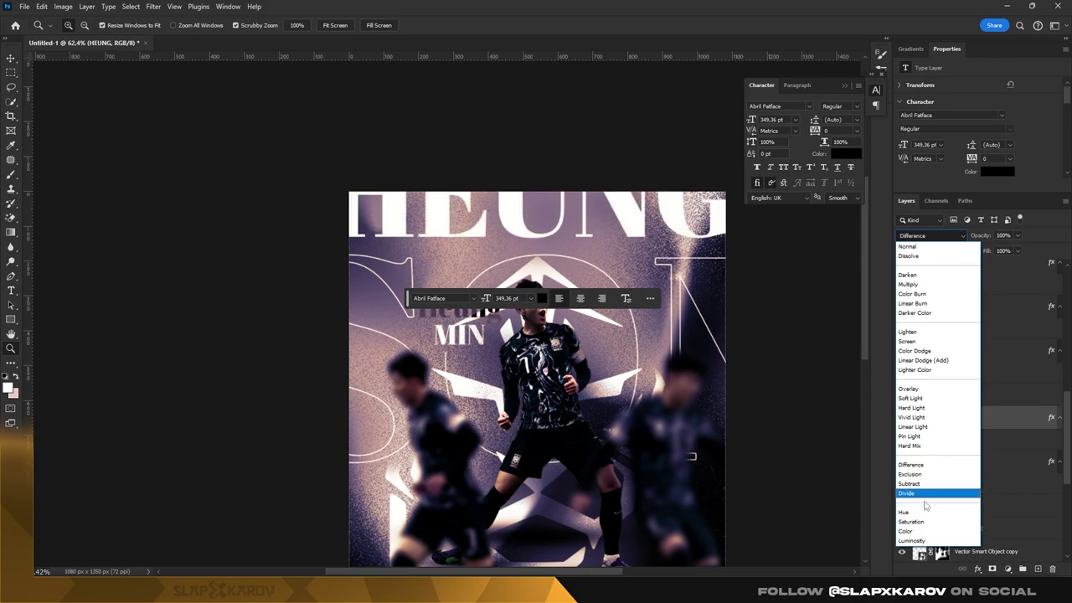
{"action": "key", "text": "Escape"}
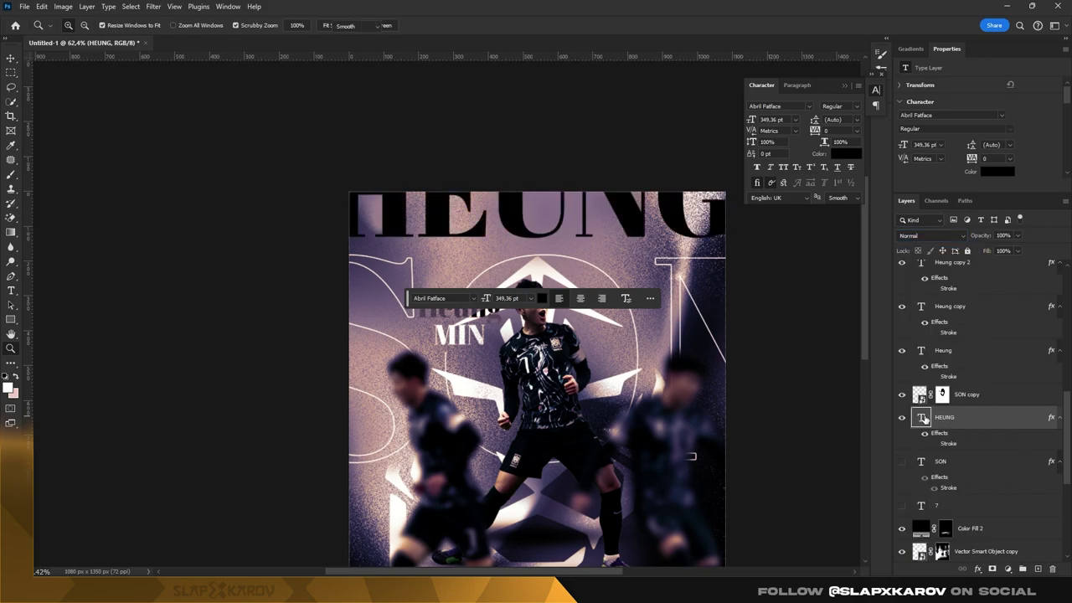
- Make the HEUNG text white (#ffffff) and set its blend mode to Overlay
{"action": "double_click", "coordinate": [923, 419]}
{"action": "left_click", "coordinate": [447, 25]}
{"action": "left_click_drag", "start_coordinate": [708, 281], "coordinate": [627, 227]}
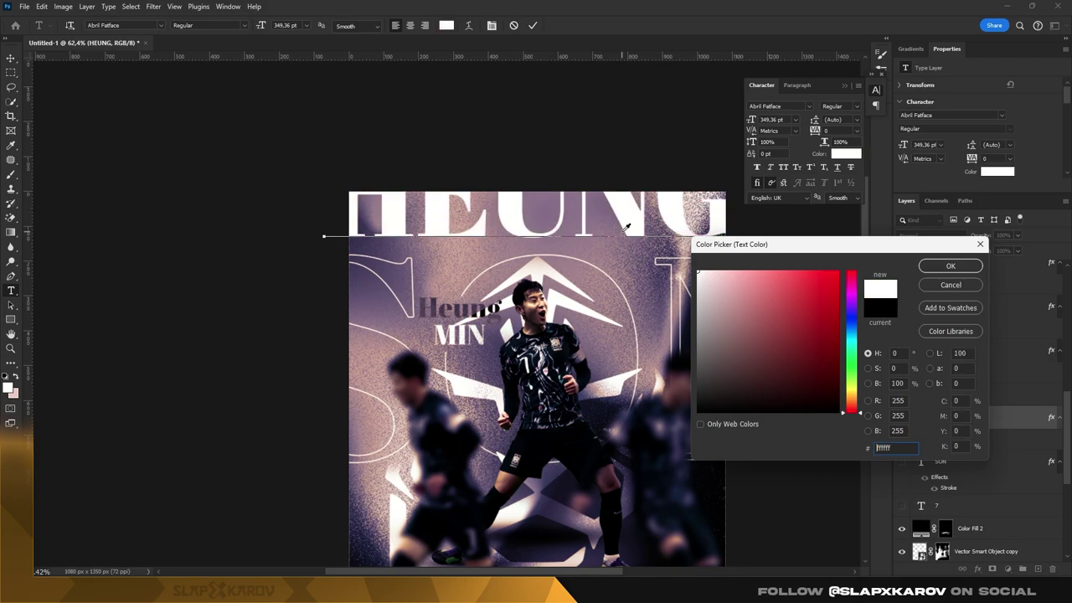
{"action": "left_click", "coordinate": [970, 284]}
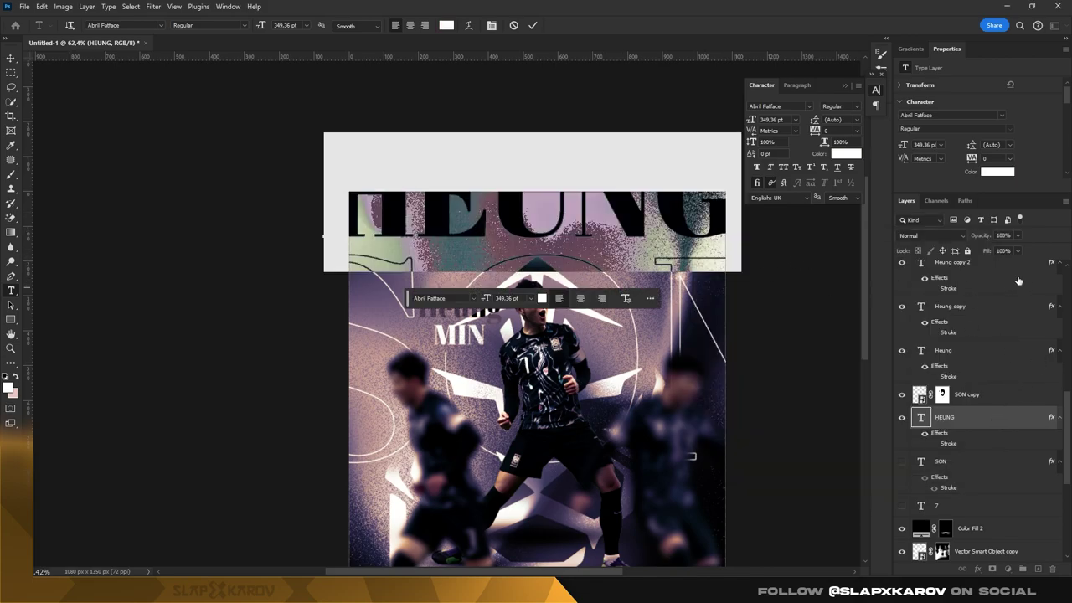
{"action": "left_click", "coordinate": [926, 236]}
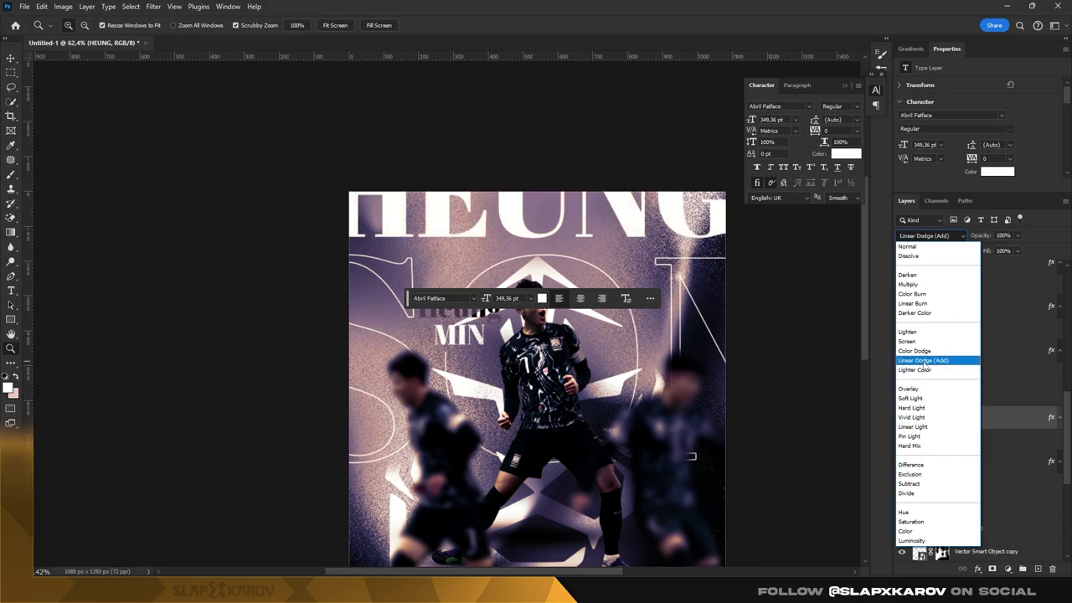
{"action": "left_click", "coordinate": [926, 390]}
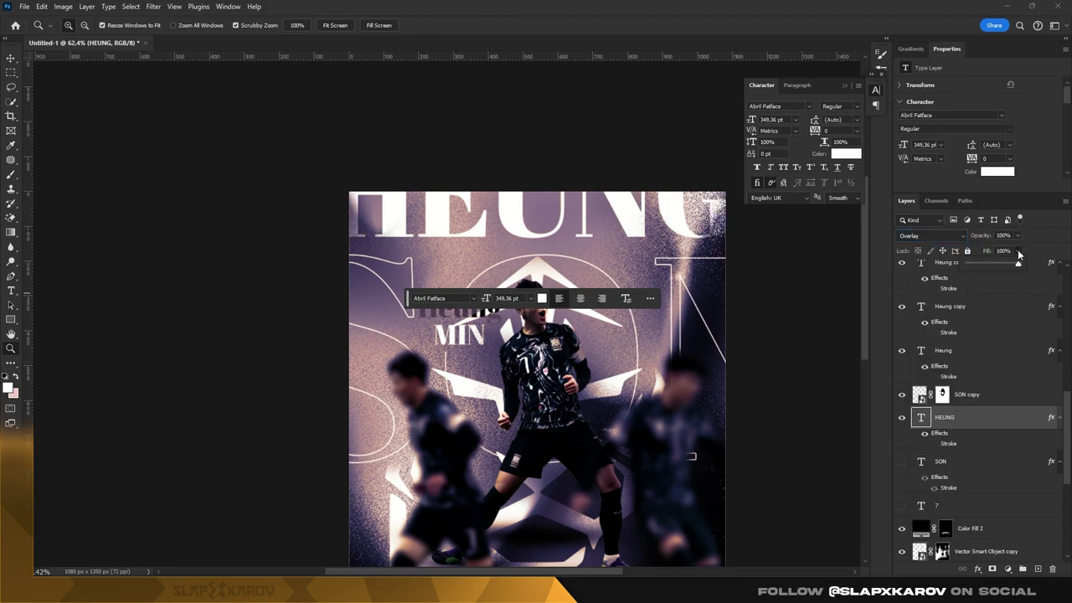
{"action": "left_click_drag", "start_coordinate": [1004, 266], "coordinate": [980, 266]}
{"action": "mouse_move", "coordinate": [511, 229]}
{"action": "left_mouse_down"}
{"action": "mouse_move", "coordinate": [590, 201]}
{"action": "mouse_move", "coordinate": [543, 208]}
{"action": "left_mouse_up"}
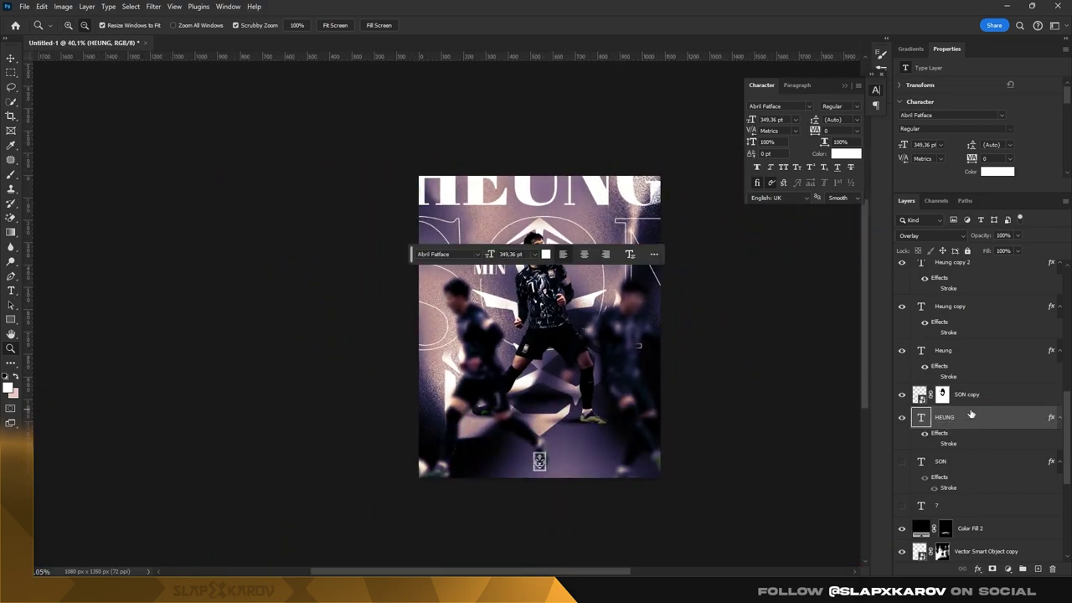
- Duplicate the HEUNG text layer and retype the copy as SON
{"action": "key", "text": "ctrl+j"}
{"action": "scroll", "coordinate": [559, 310], "scroll_direction": "up", "scroll_amount": 1}
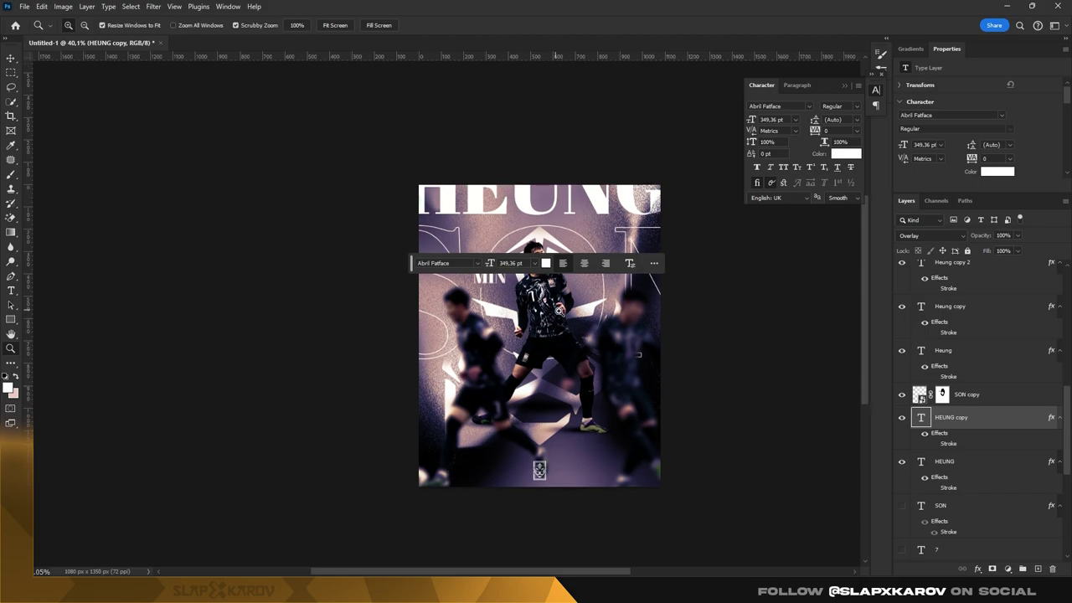
{"action": "double_click", "coordinate": [922, 419]}
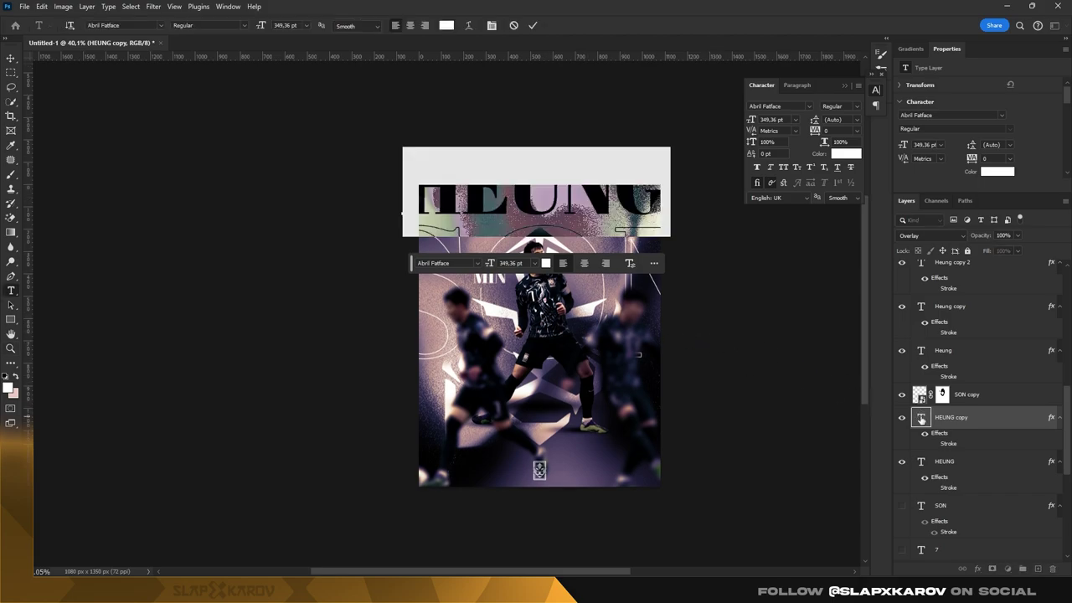
{"action": "key", "text": "Left"}
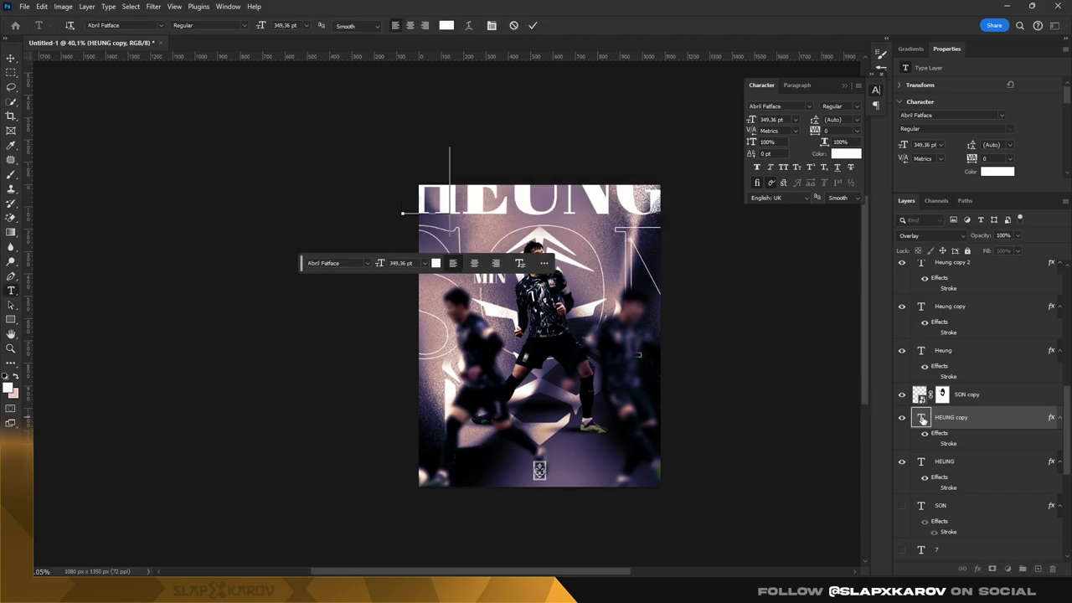
{"action": "key", "text": "shift+Home"}
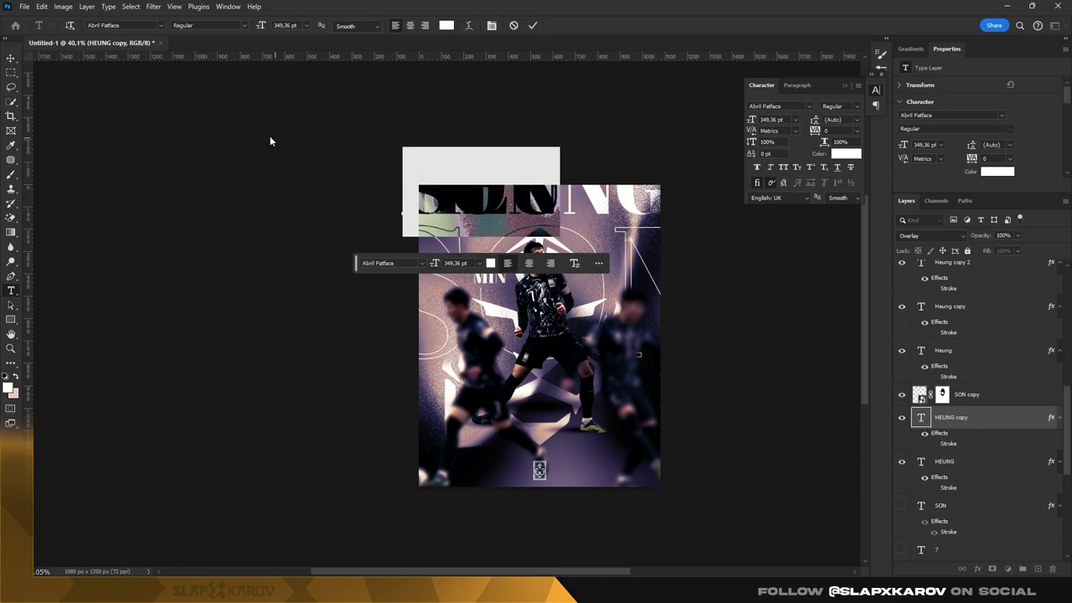
{"action": "left_click", "coordinate": [11, 59]}
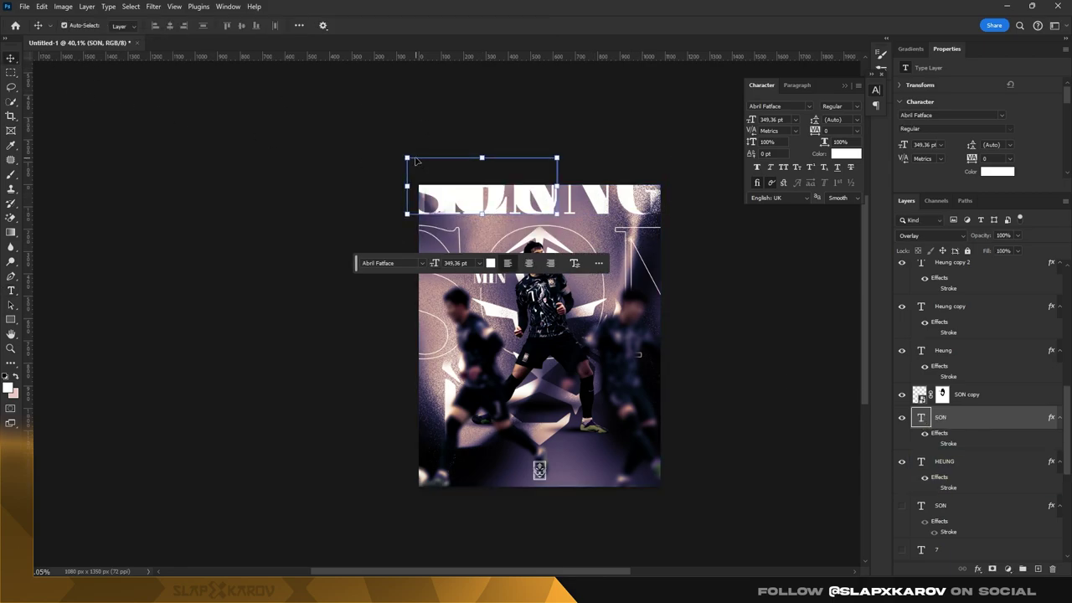
- Enlarge the SON text and move it down to the poster's bottom
{"action": "left_click_drag", "start_coordinate": [408, 156], "coordinate": [299, 79]}
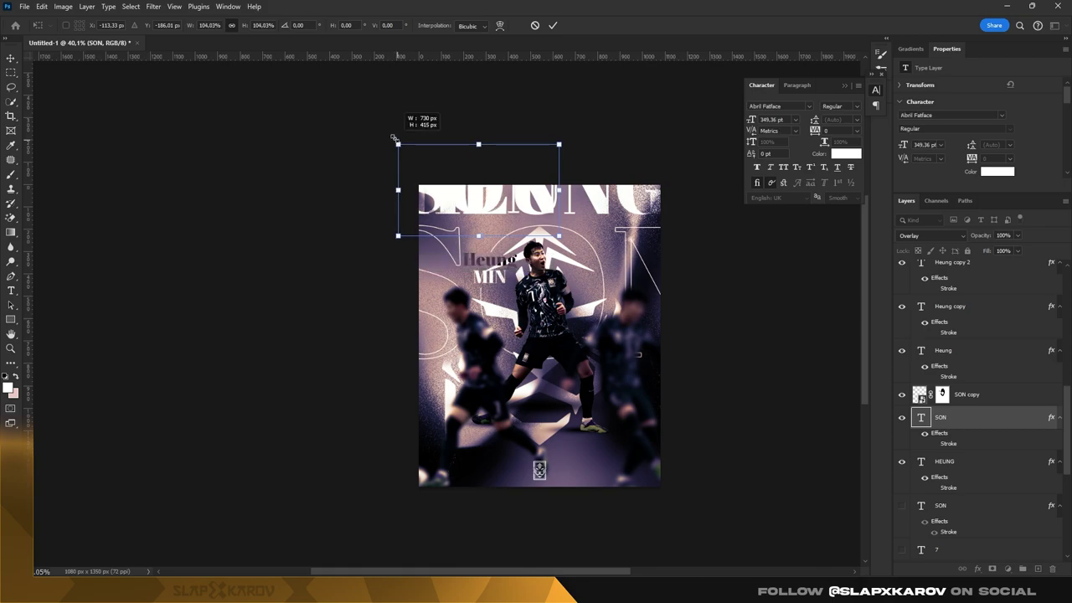
{"action": "left_click_drag", "start_coordinate": [478, 120], "coordinate": [549, 377]}
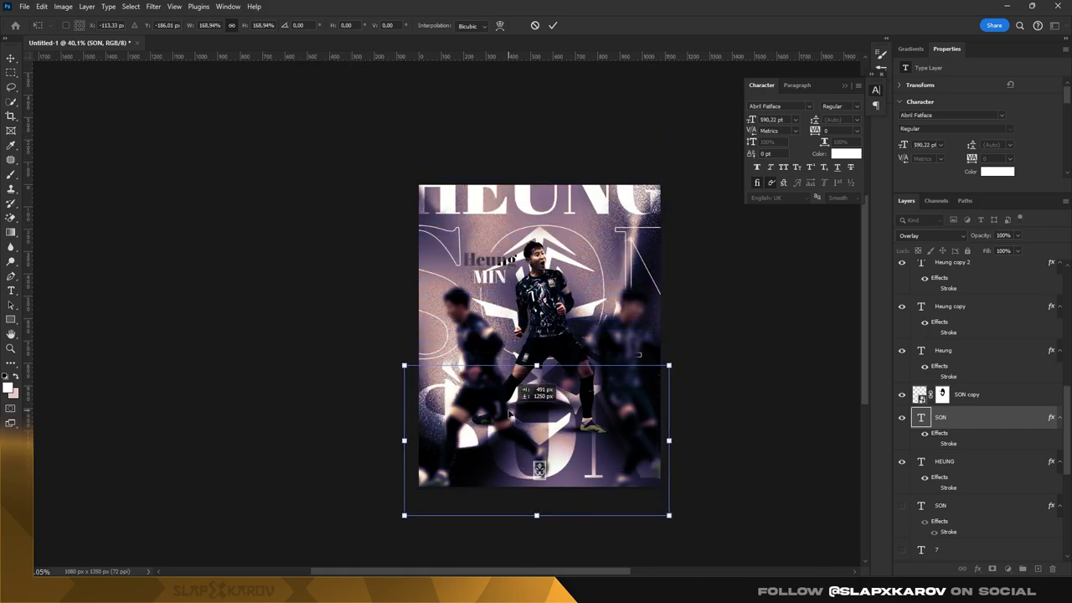
{"action": "scroll", "coordinate": [566, 435], "scroll_direction": "down", "scroll_amount": 4}
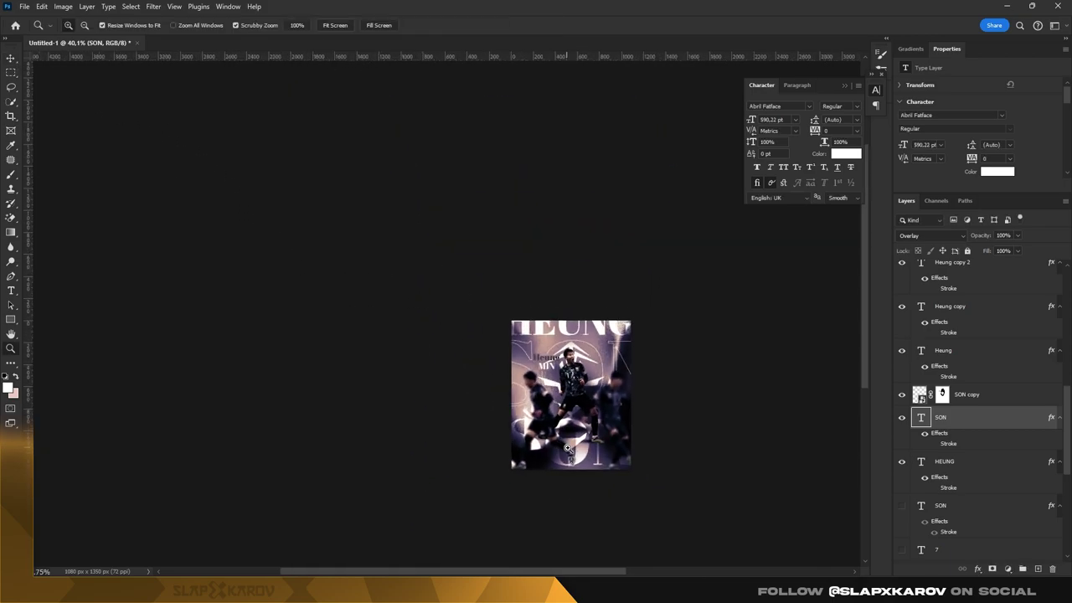
{"action": "scroll", "coordinate": [566, 436], "scroll_direction": "up", "scroll_amount": 5}
{"action": "scroll", "coordinate": [562, 452], "scroll_direction": "down", "scroll_amount": 2}
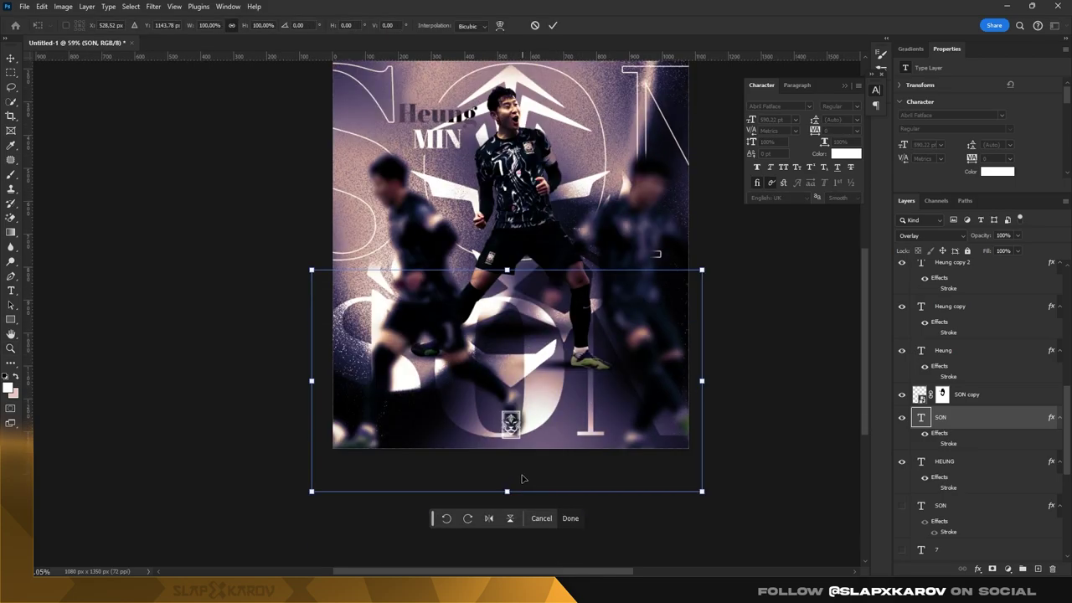
{"action": "left_click_drag", "start_coordinate": [510, 491], "coordinate": [421, 472]}
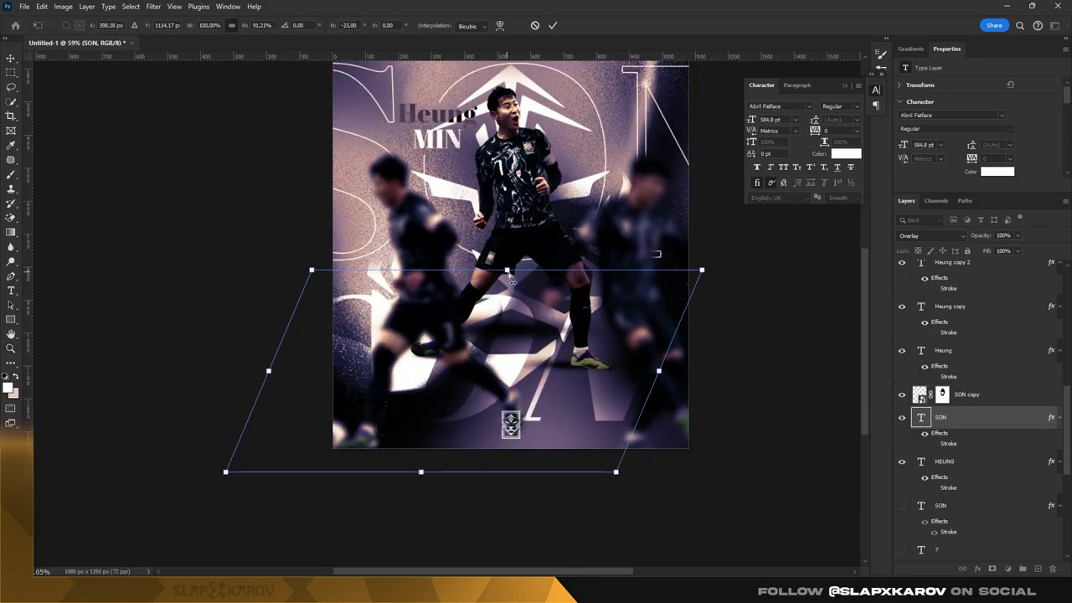
- Squash the SON text into a flatter, shorter, narrower strip, undoing an accidental rotation
{"action": "left_click_drag", "start_coordinate": [508, 270], "coordinate": [542, 353]}
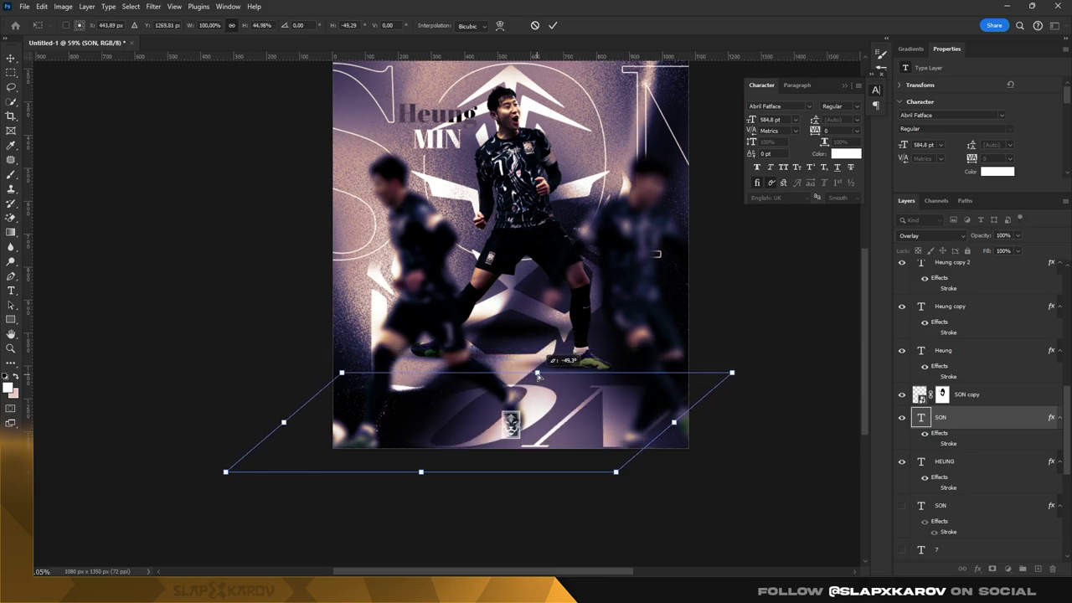
{"action": "left_click_drag", "start_coordinate": [542, 354], "coordinate": [540, 370]}
{"action": "left_click_drag", "start_coordinate": [243, 478], "coordinate": [277, 453]}
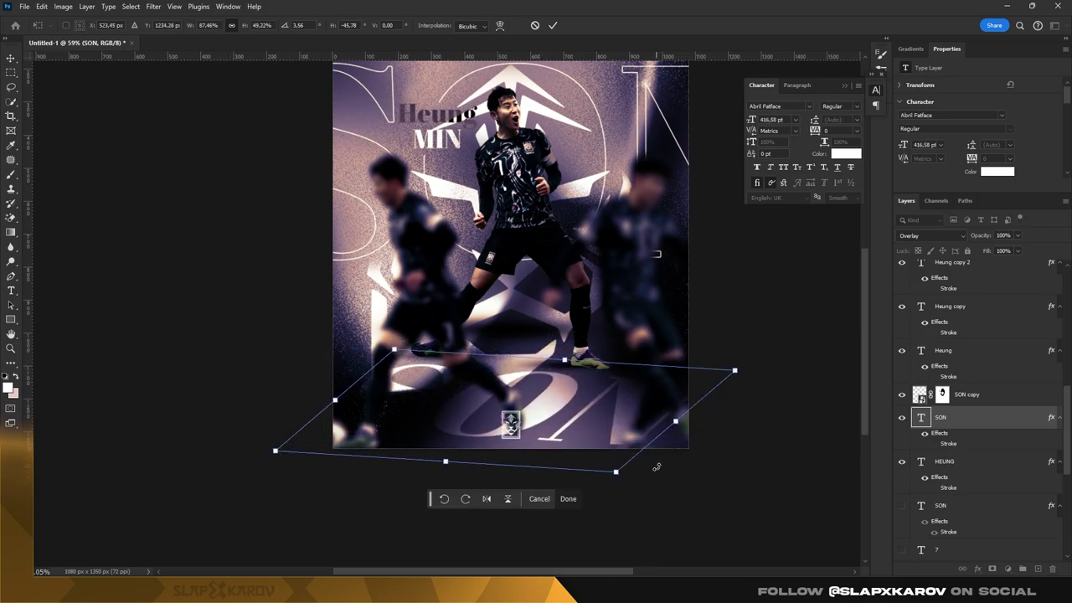
{"action": "key", "text": "ctrl+z"}
{"action": "left_click_drag", "start_coordinate": [541, 372], "coordinate": [519, 402]}
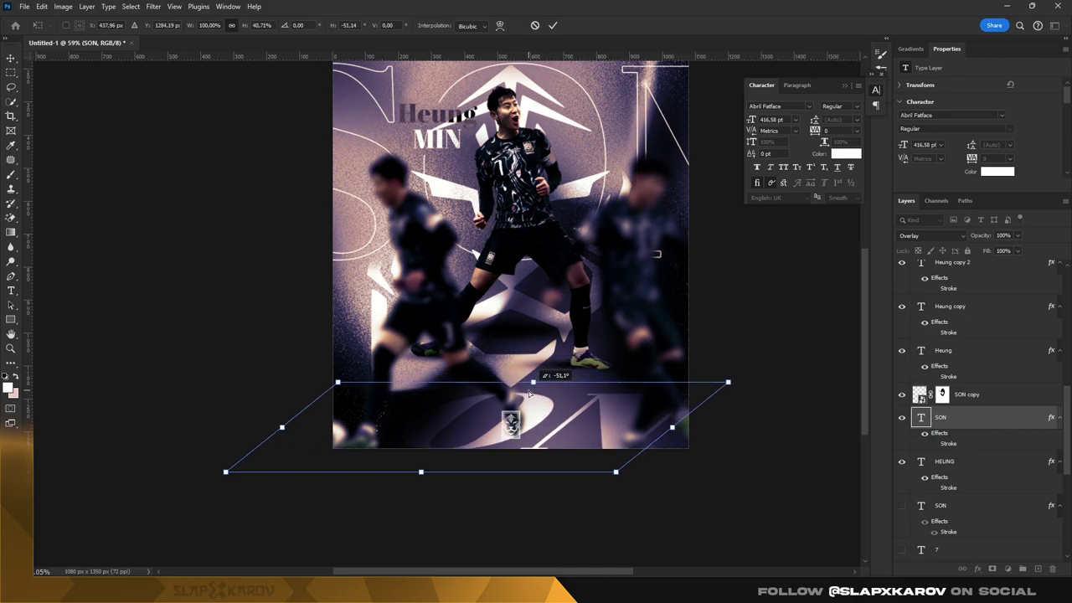
{"action": "left_click_drag", "start_coordinate": [416, 477], "coordinate": [488, 411]}
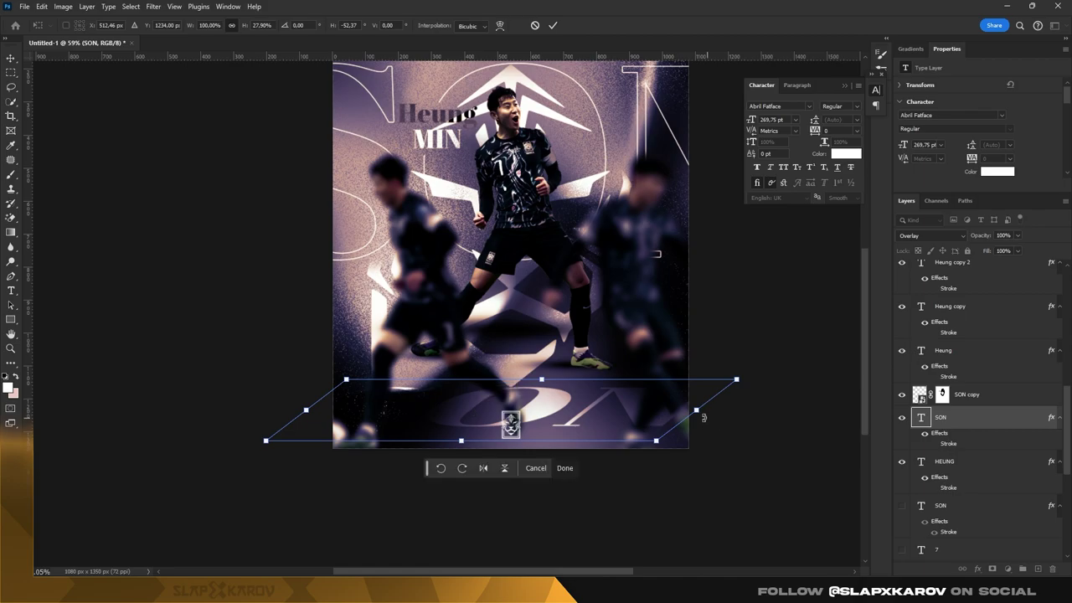
{"action": "mouse_move", "coordinate": [698, 412]}
{"action": "left_mouse_down"}
{"action": "mouse_move", "coordinate": [648, 406]}
{"action": "mouse_move", "coordinate": [669, 401]}
{"action": "mouse_move", "coordinate": [663, 388]}
{"action": "left_mouse_up"}
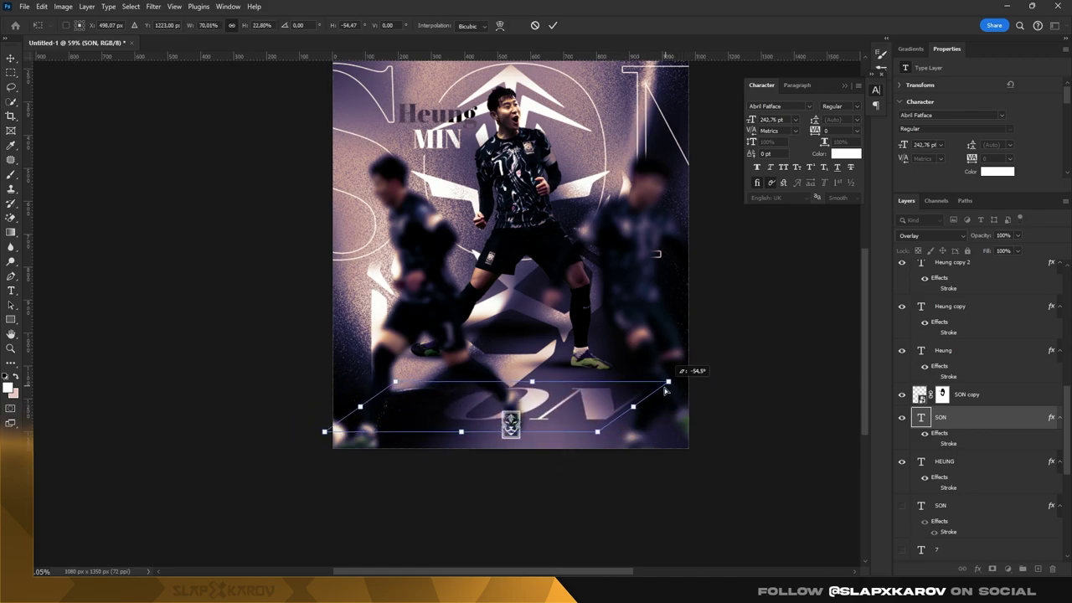
- Skew the SON text sideways, place it just above the badge, and commit the transform
{"action": "left_click_drag", "start_coordinate": [600, 437], "coordinate": [621, 436]}
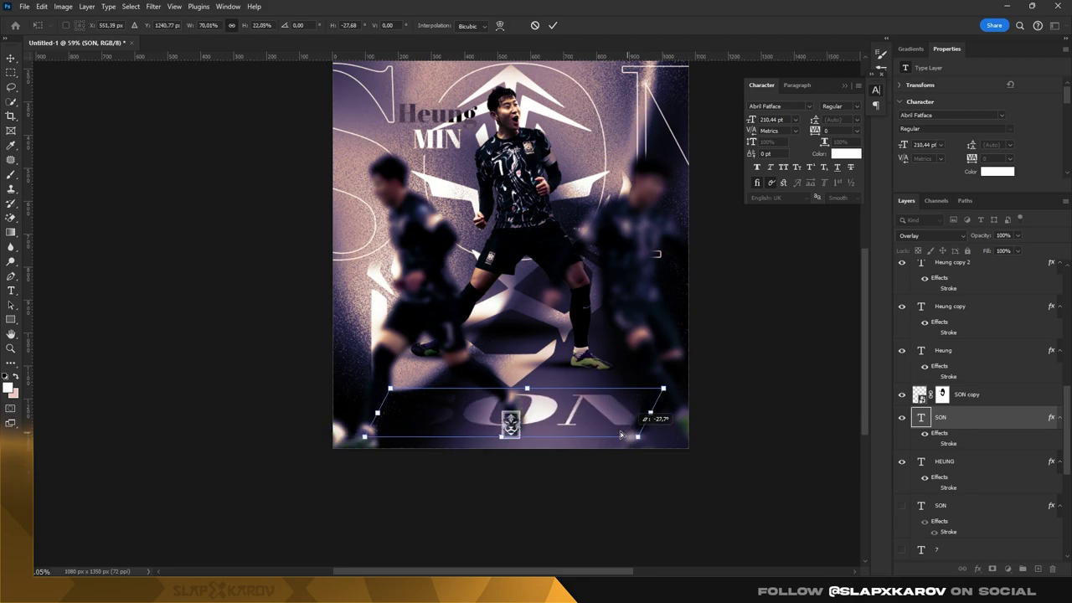
{"action": "left_click_drag", "start_coordinate": [349, 432], "coordinate": [378, 428]}
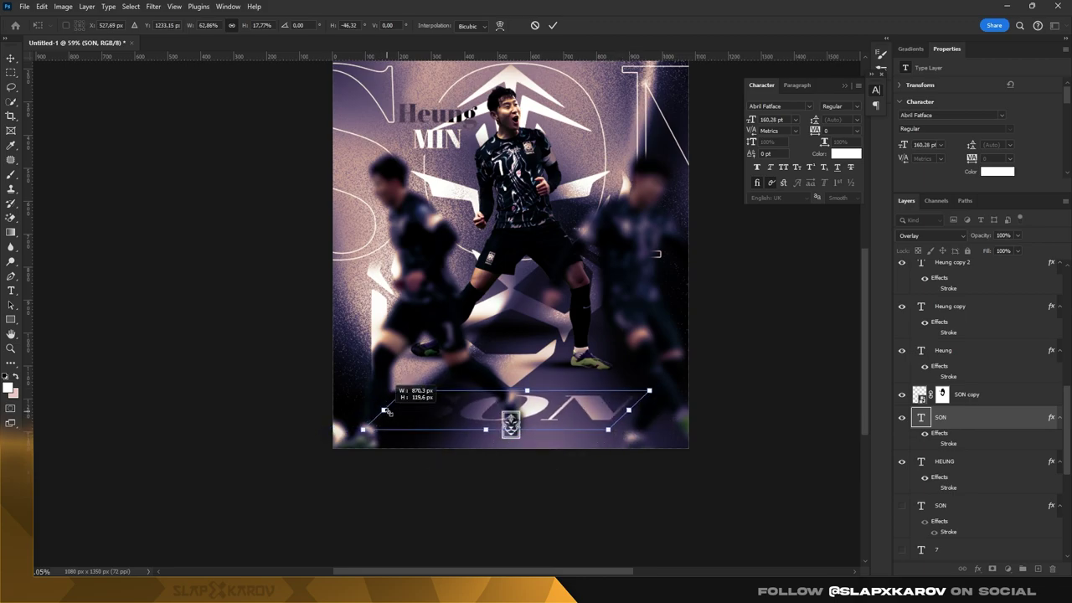
{"action": "left_click_drag", "start_coordinate": [470, 408], "coordinate": [473, 409]}
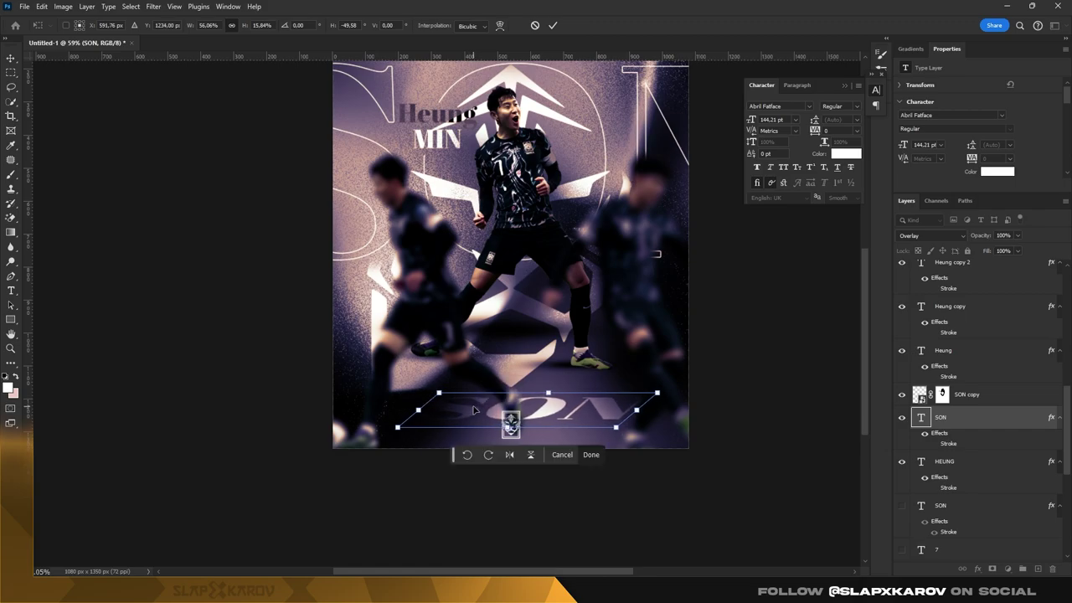
{"action": "left_click_drag", "start_coordinate": [658, 392], "coordinate": [653, 393]}
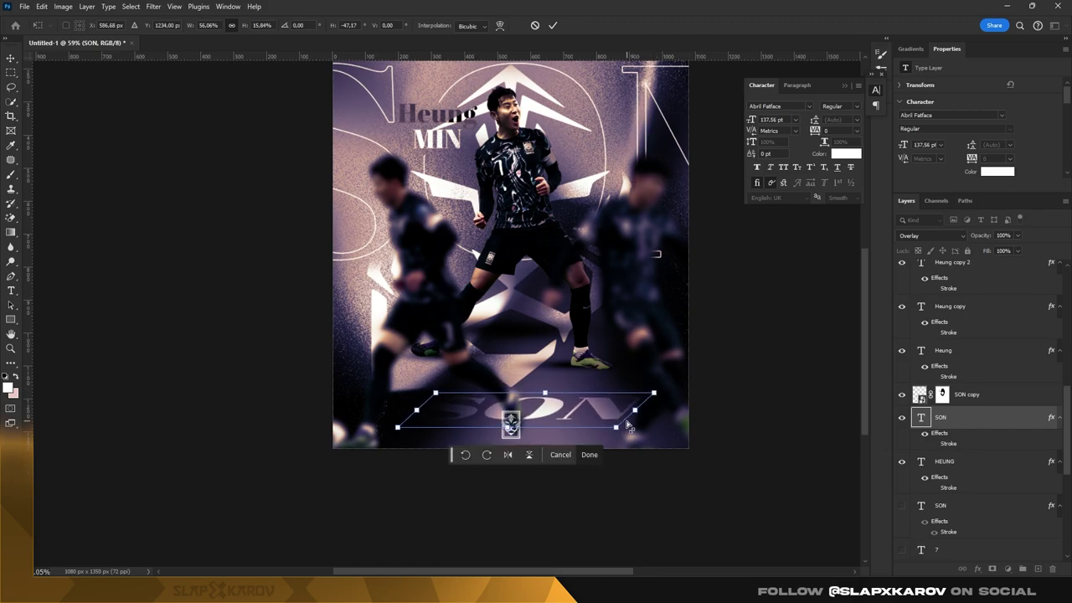
{"action": "left_click_drag", "start_coordinate": [615, 429], "coordinate": [613, 427]}
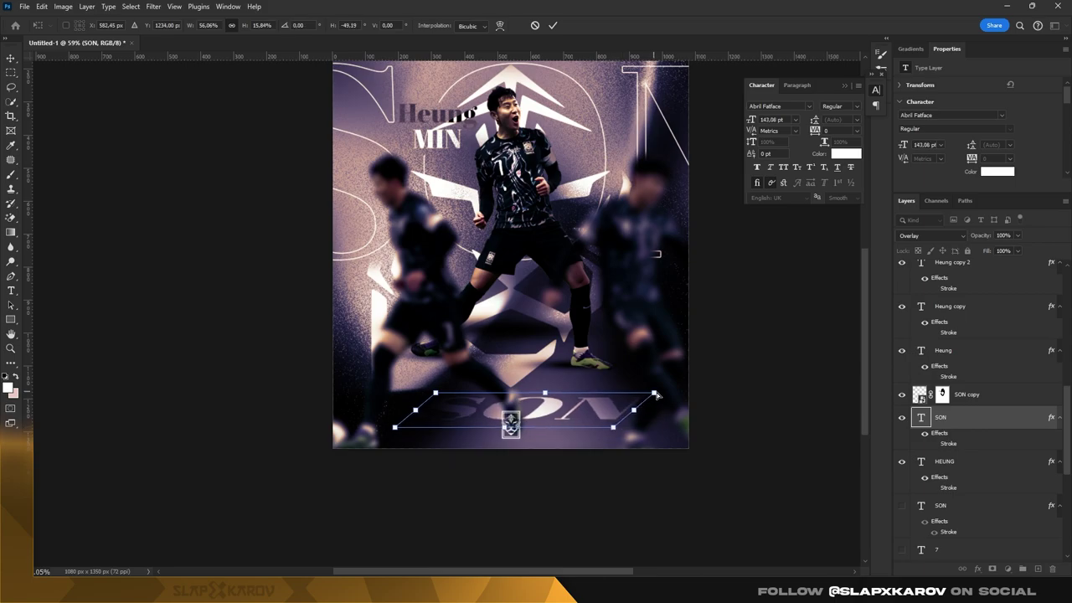
{"action": "left_click_drag", "start_coordinate": [654, 395], "coordinate": [654, 394]}
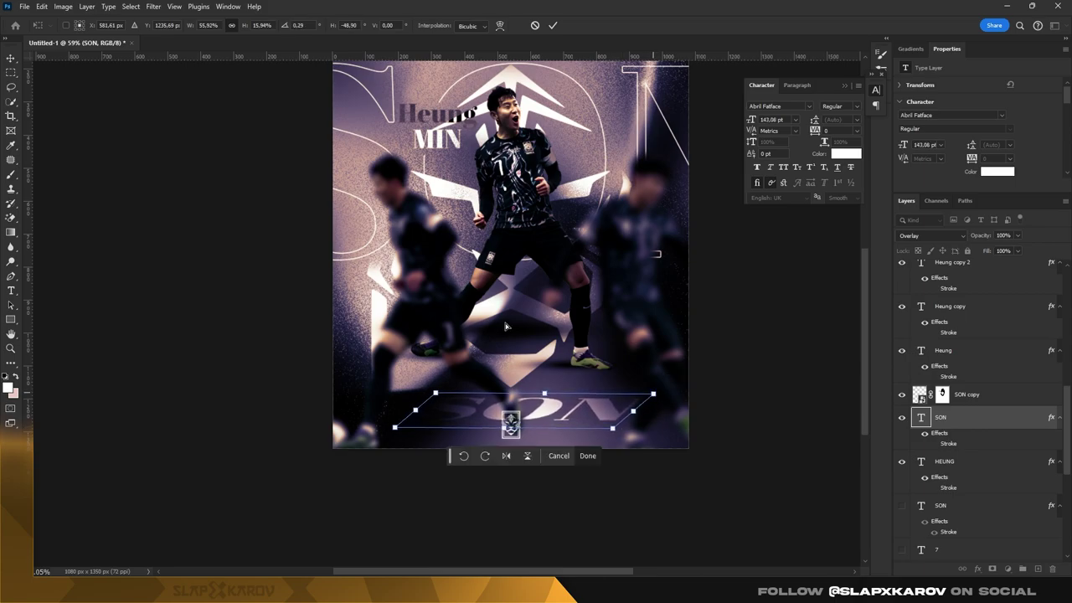
{"action": "left_click", "coordinate": [11, 58]}
- Keep the SON layer's blend mode at Overlay and zoom into the poster's lower middle
{"action": "left_click", "coordinate": [945, 238]}
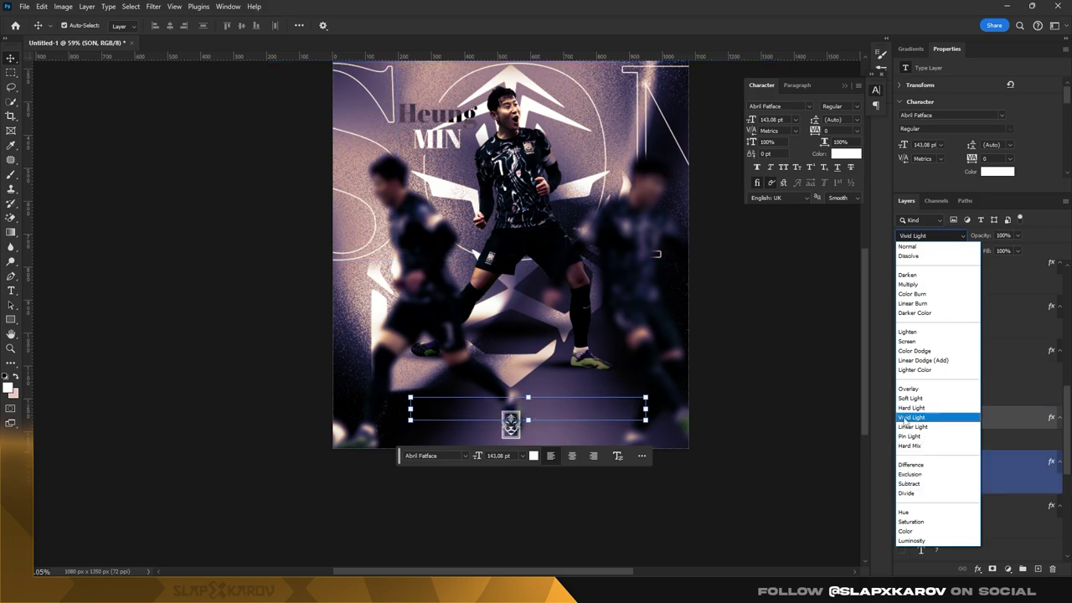
{"action": "key", "text": "Escape"}
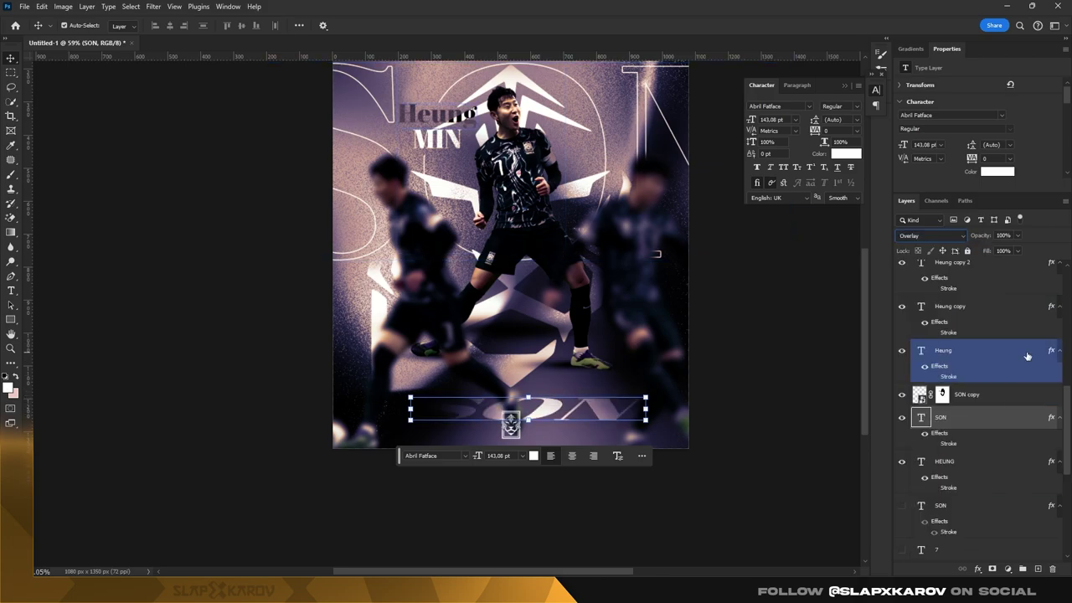
{"action": "left_click", "coordinate": [48, 84]}
{"action": "key", "text": "z"}
{"action": "mouse_move", "coordinate": [503, 352]}
{"action": "left_mouse_down"}
{"action": "mouse_move", "coordinate": [537, 357]}
{"action": "mouse_move", "coordinate": [503, 356]}
{"action": "mouse_move", "coordinate": [530, 367]}
{"action": "left_mouse_up"}
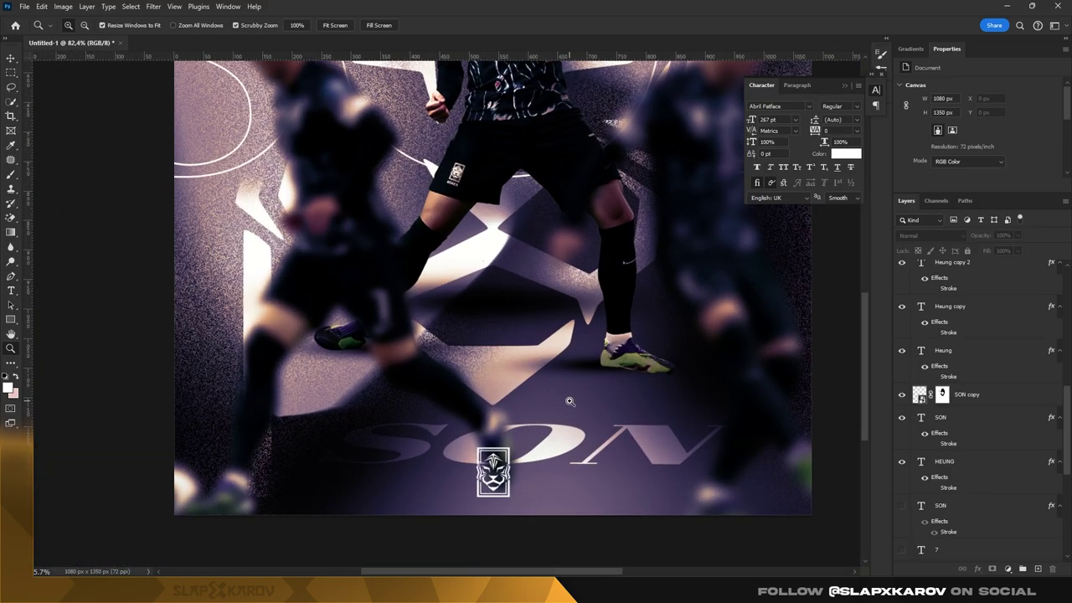
- Paint on the blurred player duplicate's mask with the brush at 55% opacity
{"action": "left_click_drag", "start_coordinate": [542, 388], "coordinate": [564, 403]}
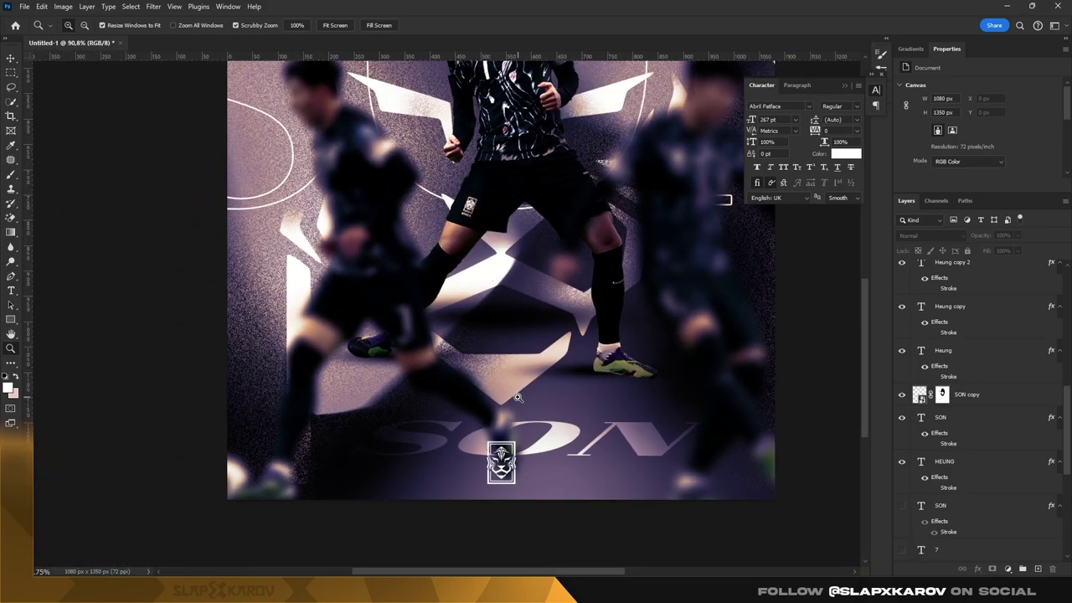
{"action": "key", "text": "v"}
{"action": "left_click", "coordinate": [565, 403]}
{"action": "left_click", "coordinate": [942, 330]}
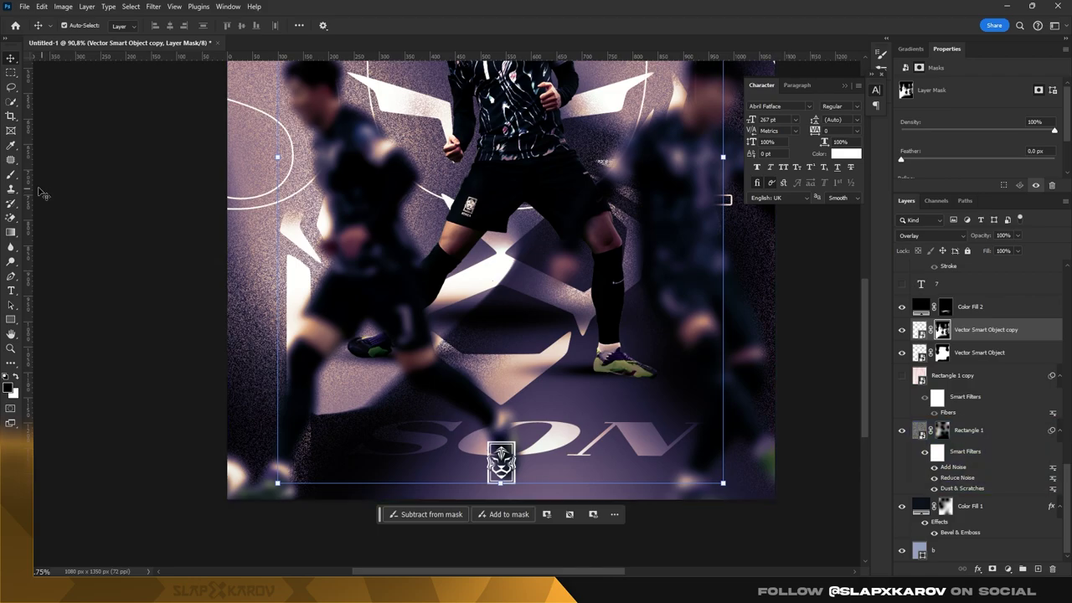
{"action": "key", "text": "b"}
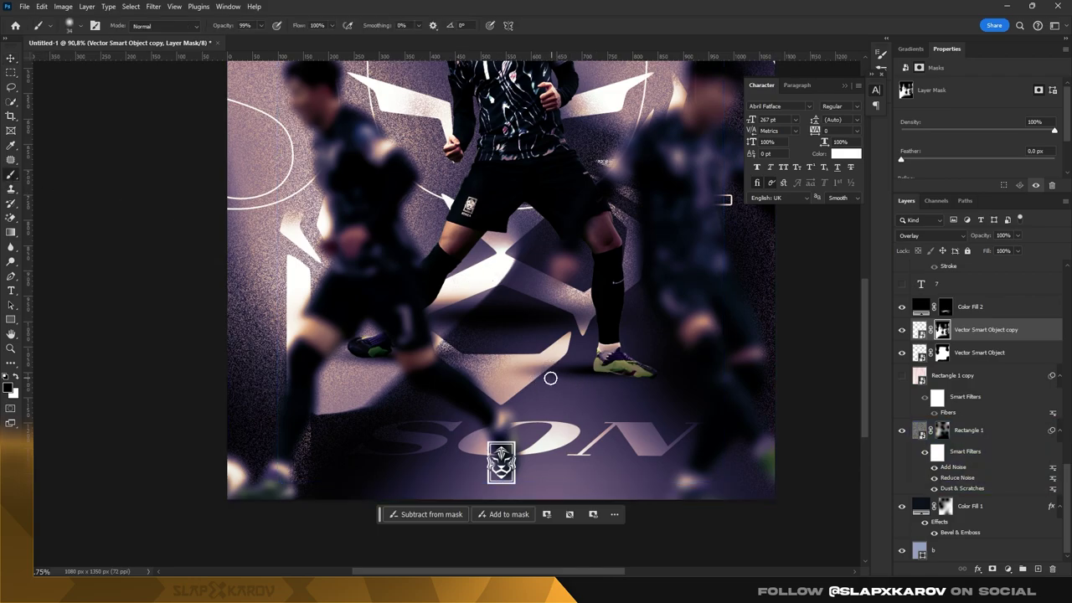
{"action": "right_click", "coordinate": [507, 388]}
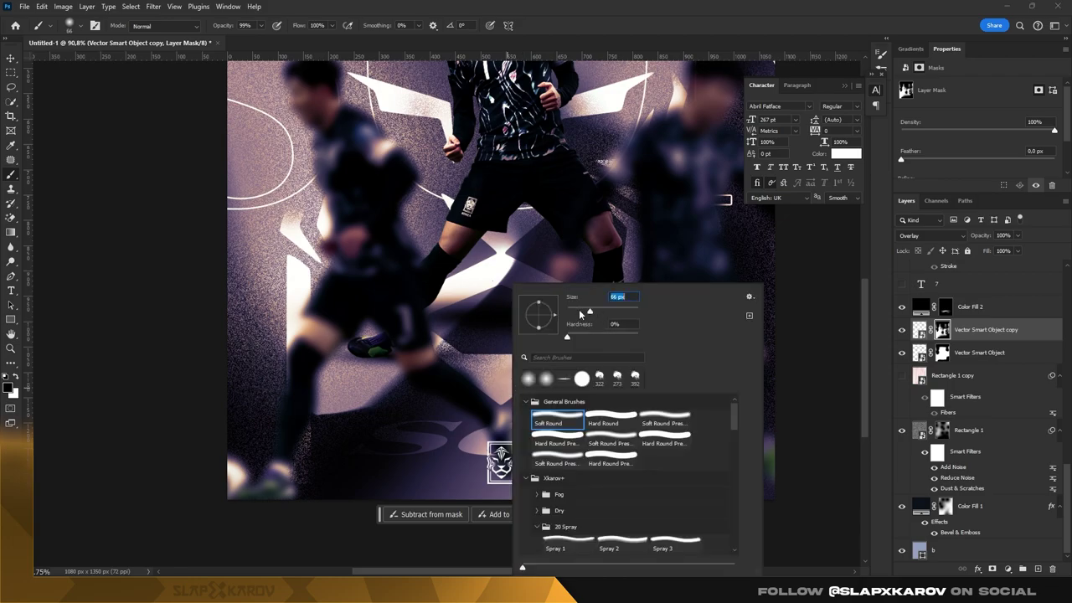
{"action": "left_click", "coordinate": [261, 25]}
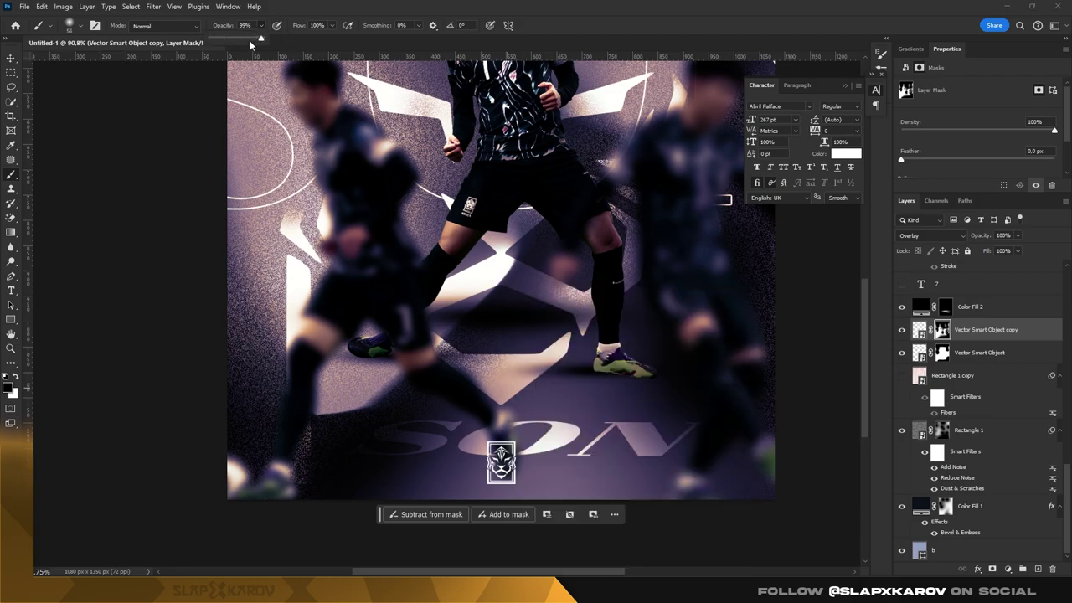
{"action": "mouse_move", "coordinate": [503, 396]}
{"action": "left_mouse_down"}
{"action": "mouse_move", "coordinate": [489, 394]}
{"action": "mouse_move", "coordinate": [554, 382]}
{"action": "left_mouse_up"}
- Undo two mask strokes, switch between the Vector Smart Object masks, and zoom out
{"action": "key", "text": "ctrl+z"}
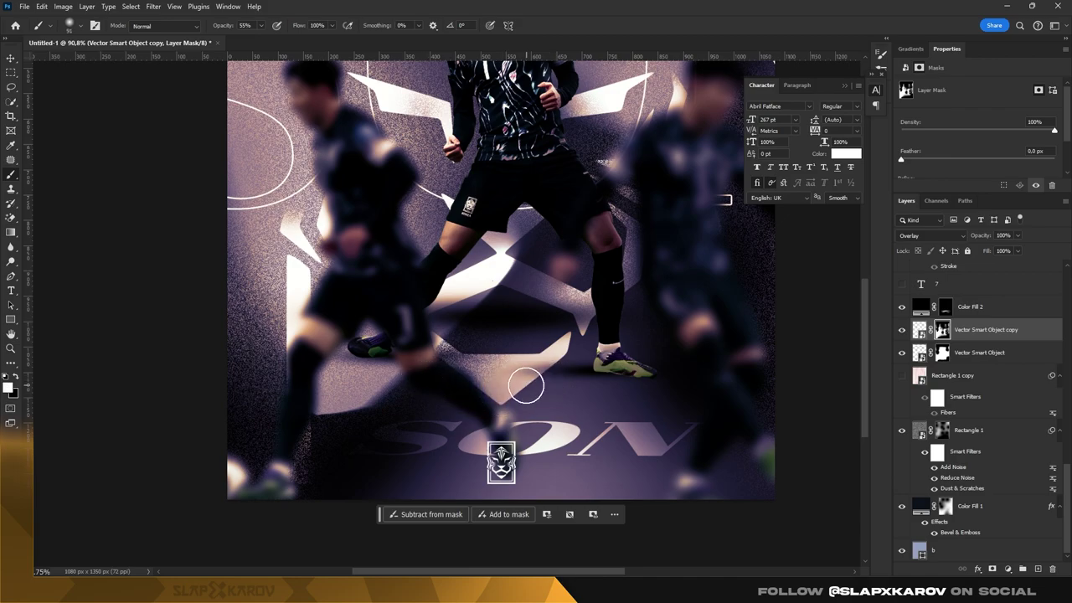
{"action": "key", "text": "ctrl+z"}
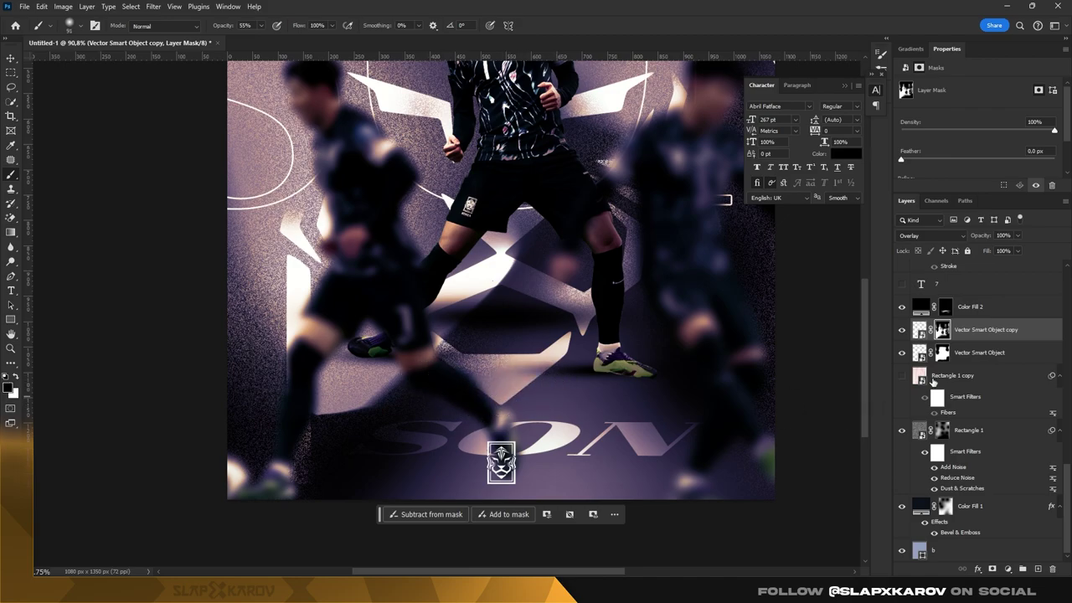
{"action": "left_click", "coordinate": [942, 355]}
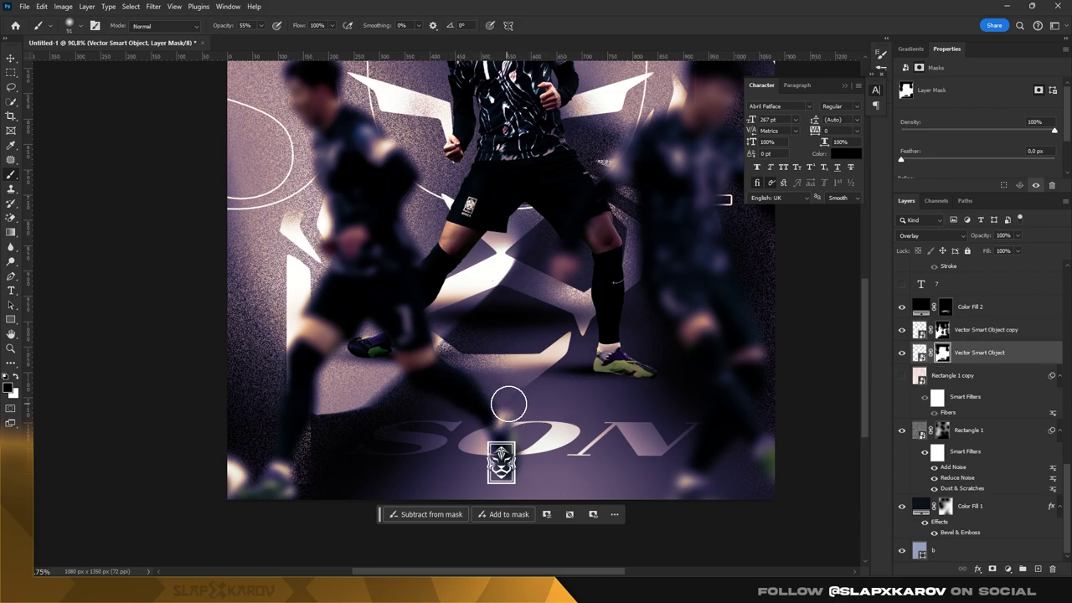
{"action": "key", "text": "alt+bracketright"}
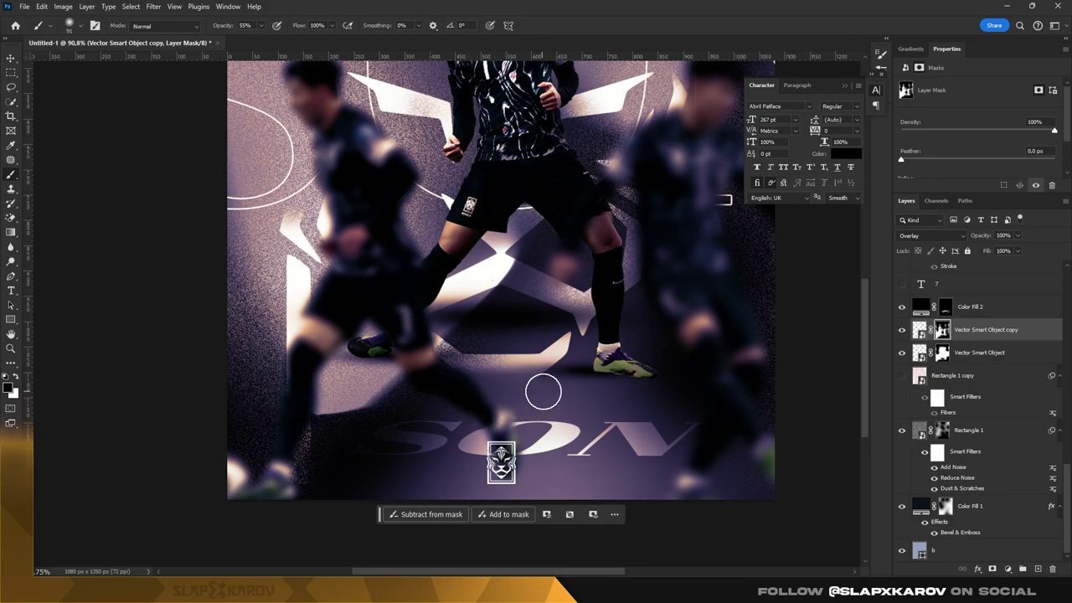
{"action": "key", "text": "alt+bracketleft"}
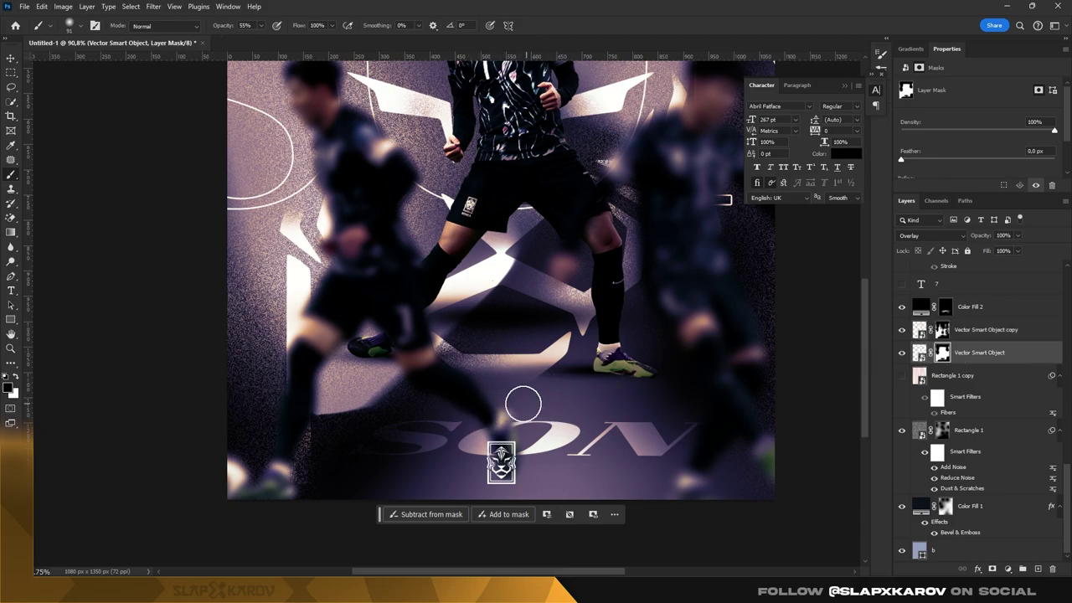
{"action": "mouse_move", "coordinate": [564, 412]}
{"action": "left_mouse_down"}
{"action": "mouse_move", "coordinate": [605, 227]}
{"action": "mouse_move", "coordinate": [531, 203]}
{"action": "mouse_move", "coordinate": [589, 186]}
{"action": "mouse_move", "coordinate": [578, 195]}
{"action": "left_mouse_up"}
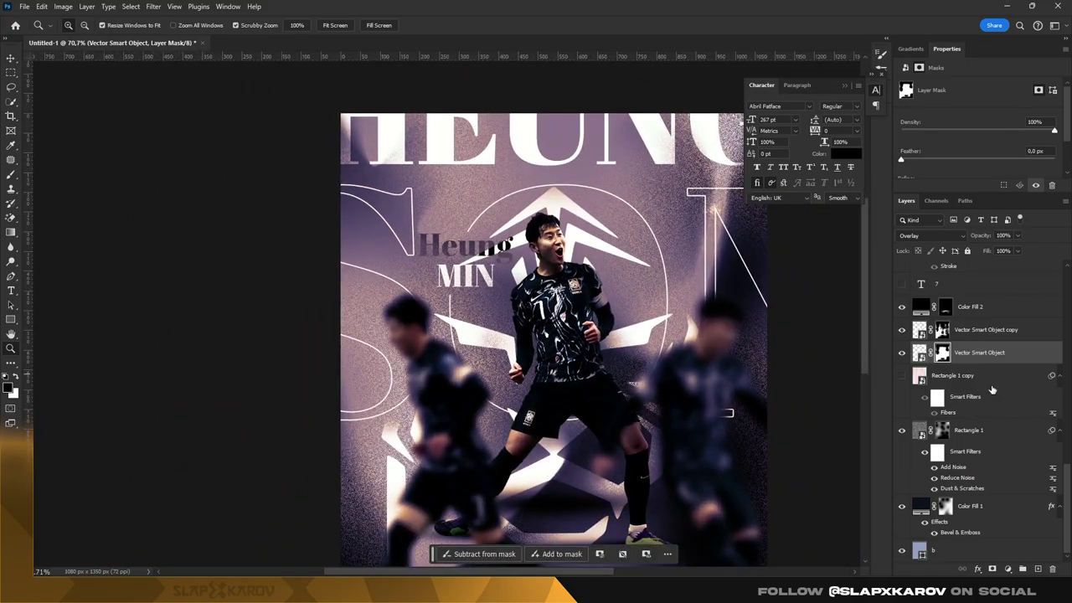
- Paint the SON copy layer mask with a smaller Hard Round brush, then zoom to check
{"action": "scroll", "coordinate": [1011, 392], "scroll_direction": "up", "scroll_amount": 3}
{"action": "scroll", "coordinate": [963, 340], "scroll_direction": "up", "scroll_amount": 3}
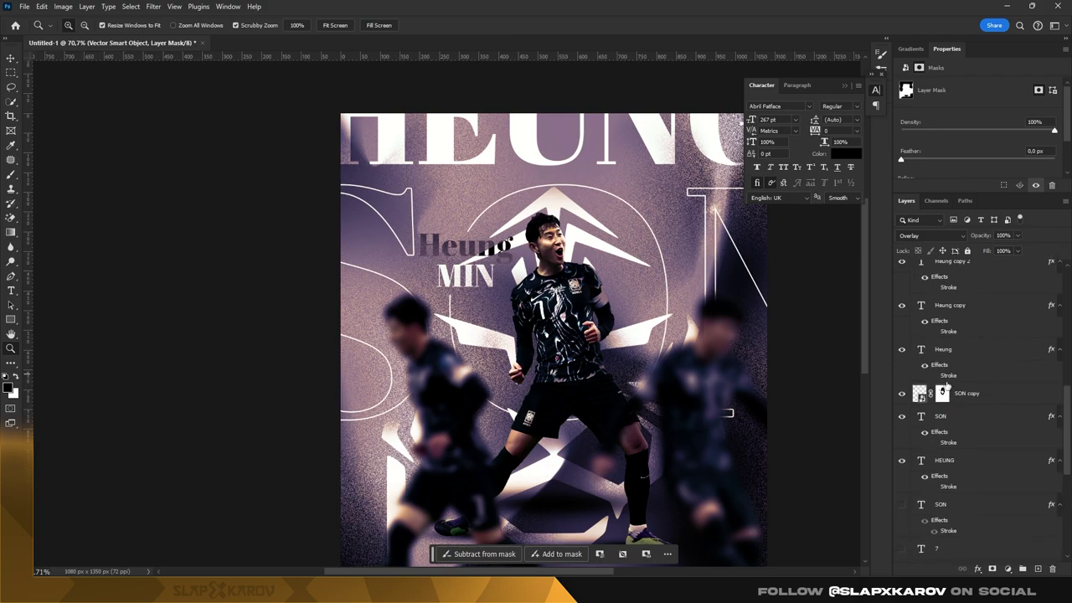
{"action": "left_click", "coordinate": [944, 393]}
{"action": "left_click", "coordinate": [11, 175]}
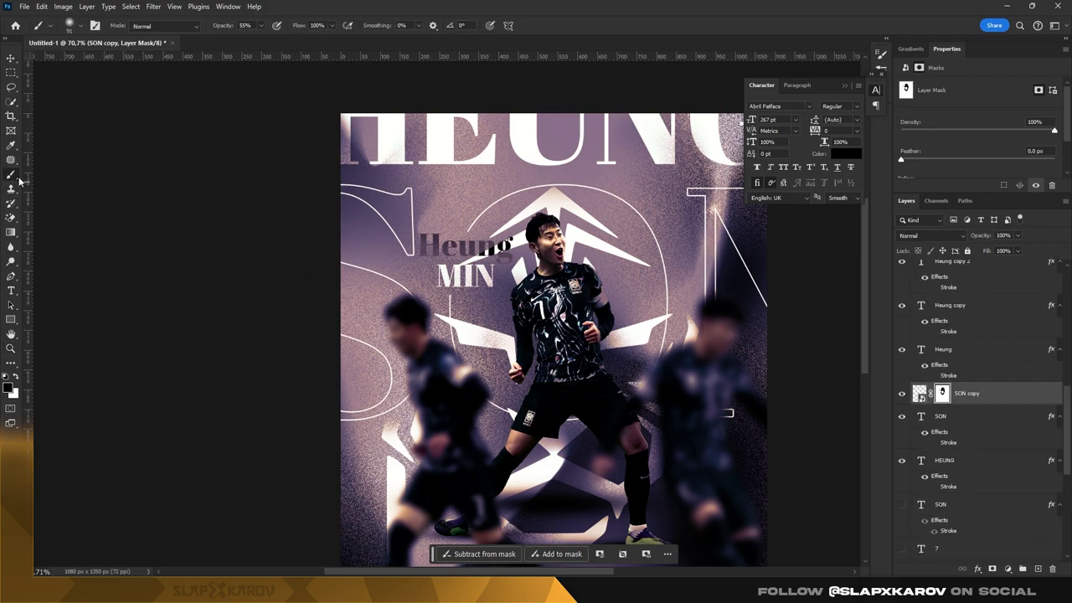
{"action": "right_click", "coordinate": [539, 297]}
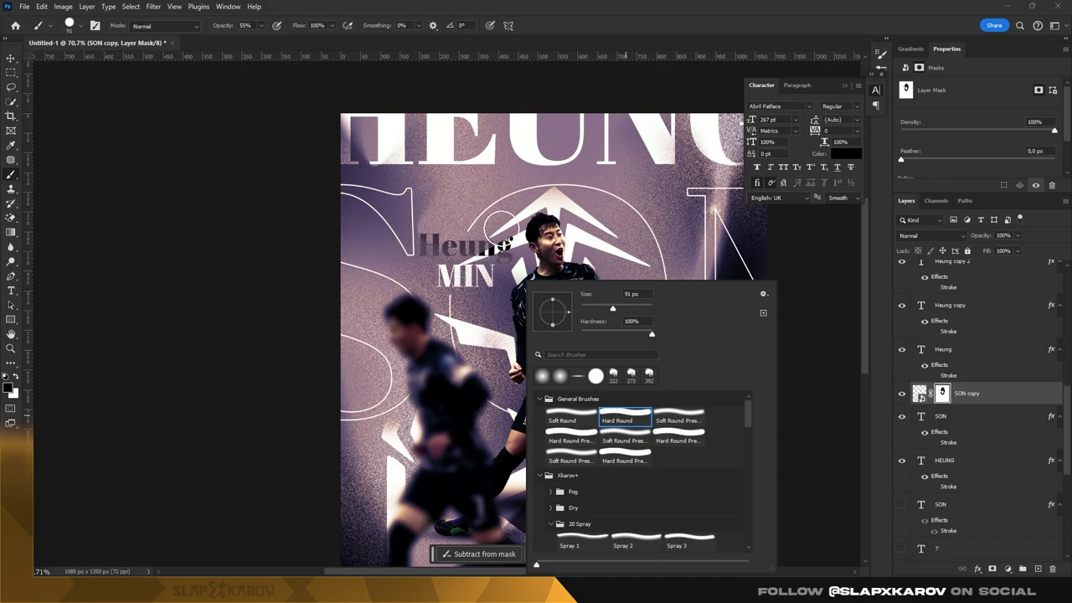
{"action": "left_click", "coordinate": [501, 224]}
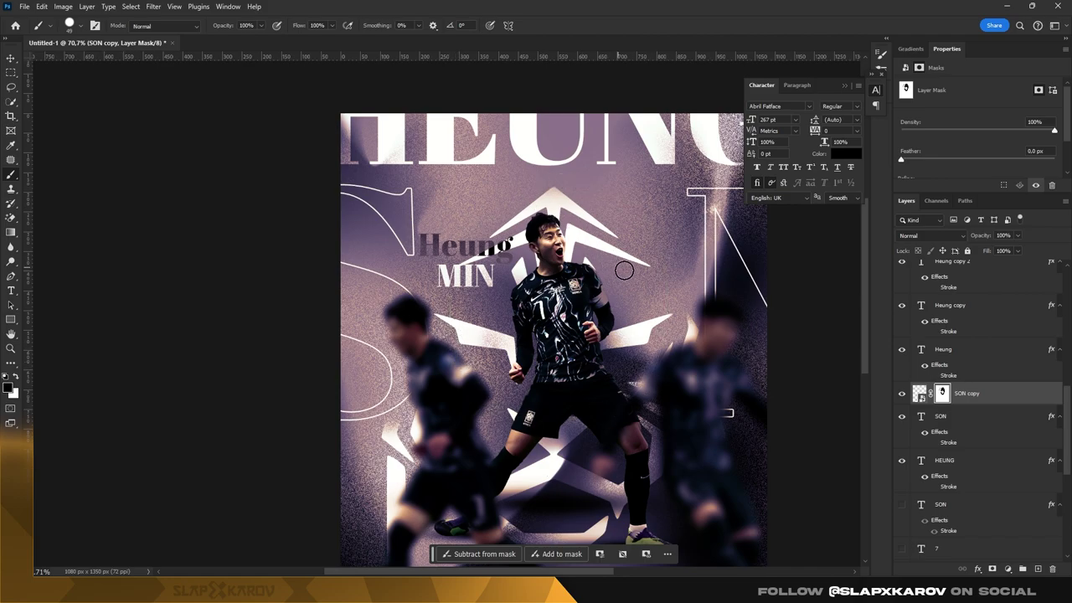
{"action": "key", "text": "z"}
{"action": "left_click_drag", "start_coordinate": [554, 283], "coordinate": [632, 293]}
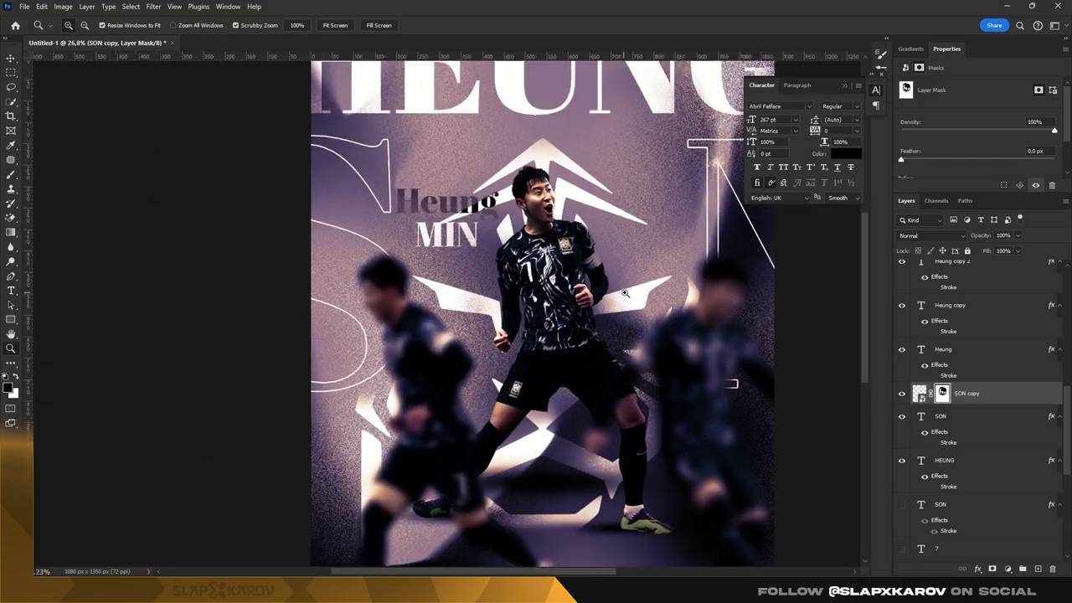
{"action": "left_click_drag", "start_coordinate": [625, 293], "coordinate": [601, 286]}
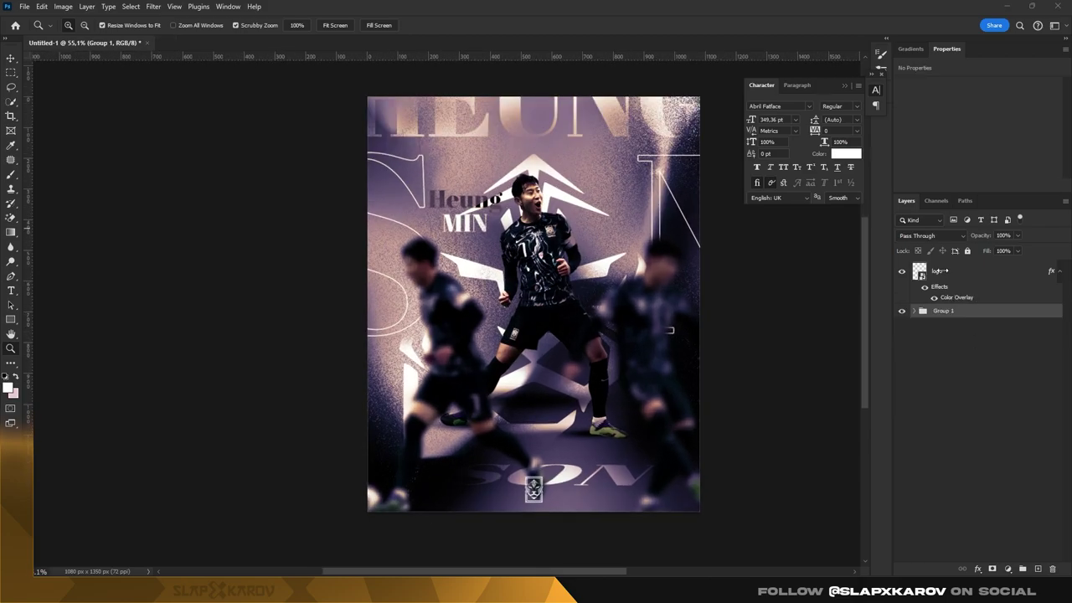
- Duplicate Group 1, convert Group 1 copy to a smart object, and launch Camera Raw Filter
{"action": "left_click_drag", "start_coordinate": [940, 270], "coordinate": [963, 312]}
{"action": "right_click", "coordinate": [966, 314]}
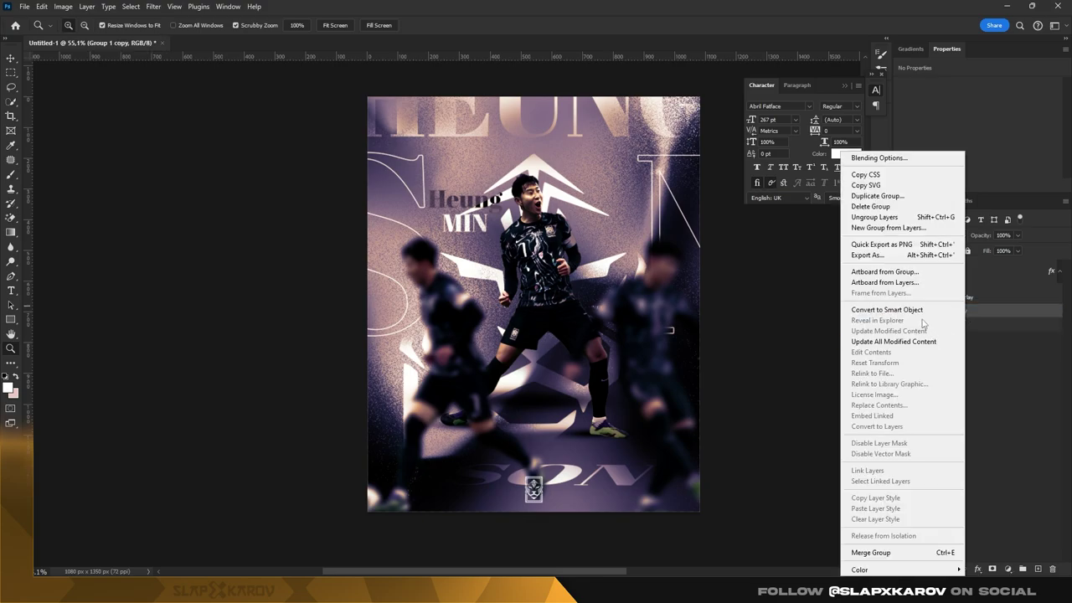
{"action": "left_click", "coordinate": [922, 310]}
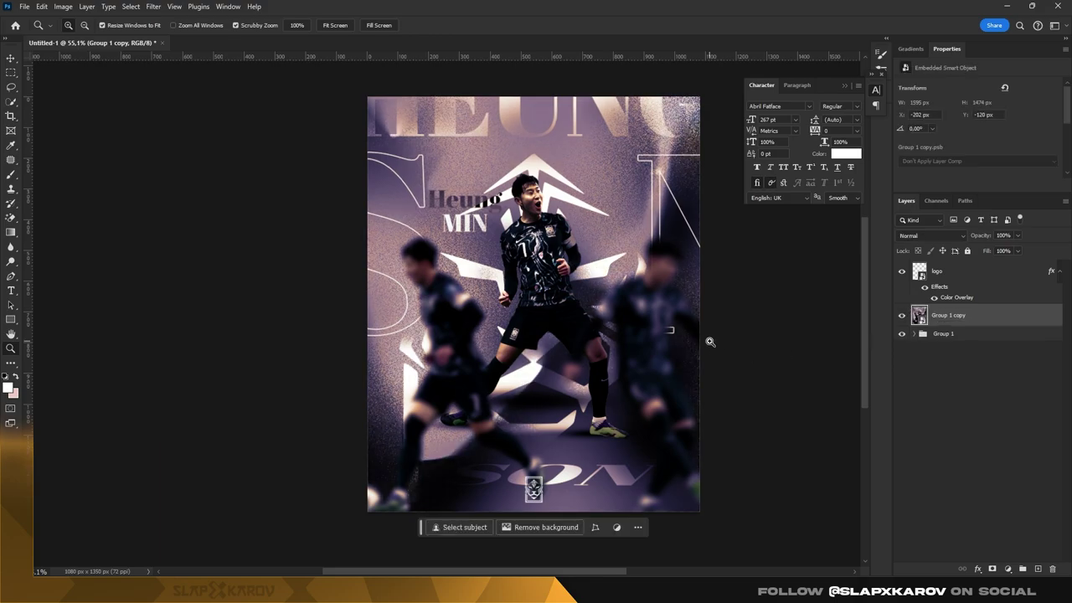
{"action": "left_click", "coordinate": [154, 7]}
{"action": "left_click", "coordinate": [213, 135]}
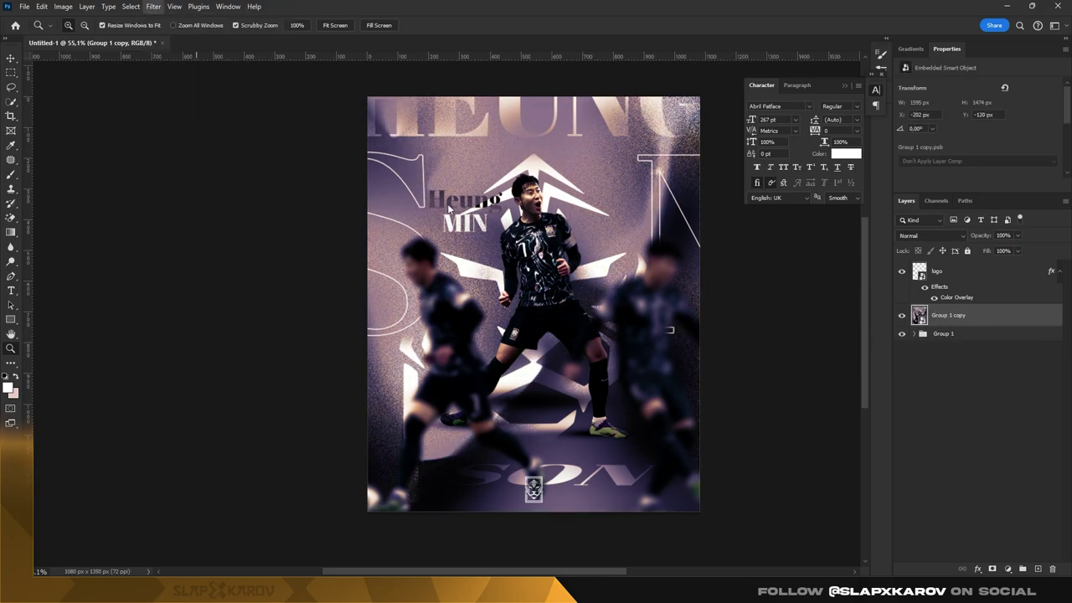
- Reset Exposure and Contrast in Camera Raw and lower Highlights slightly
{"action": "scroll", "coordinate": [373, 277], "scroll_direction": "up", "scroll_amount": 1}
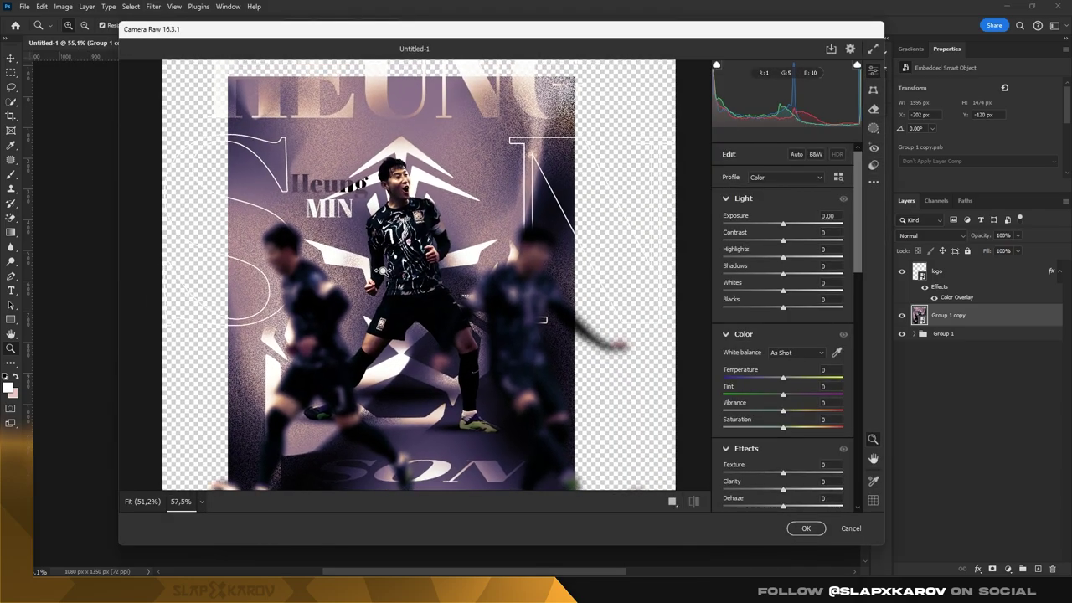
{"action": "left_click_drag", "start_coordinate": [783, 225], "coordinate": [809, 246]}
{"action": "double_click", "coordinate": [783, 225]}
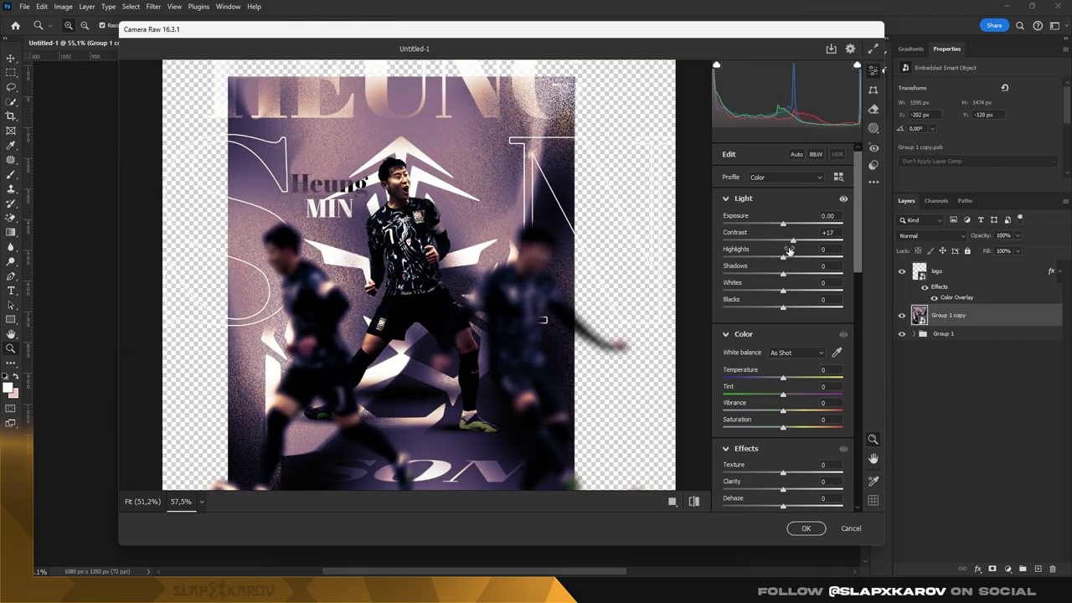
{"action": "double_click", "coordinate": [783, 242]}
{"action": "left_click_drag", "start_coordinate": [783, 257], "coordinate": [777, 277]}
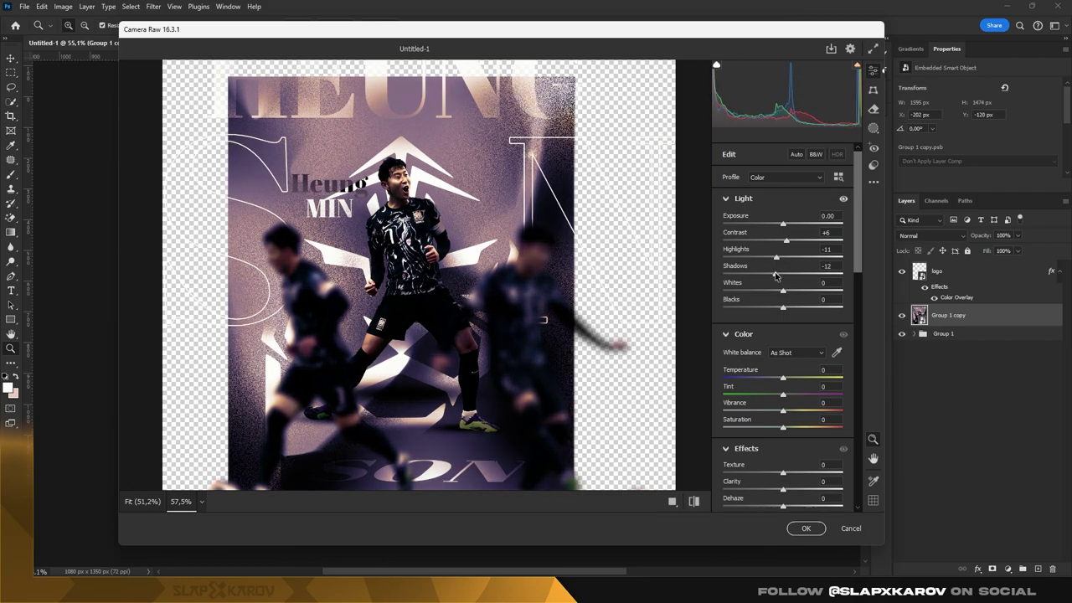
- Adjust the Texture value in Camera Raw and reset the vignette to 0
{"action": "scroll", "coordinate": [762, 345], "scroll_direction": "down", "scroll_amount": 3}
{"action": "left_click", "coordinate": [786, 362]}
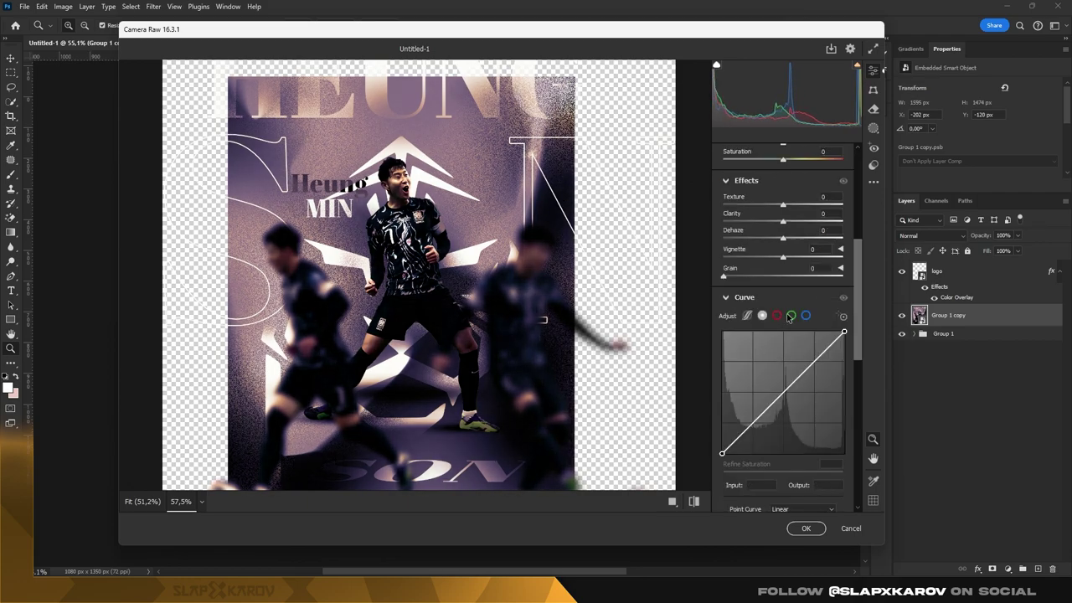
{"action": "scroll", "coordinate": [796, 255], "scroll_direction": "down", "scroll_amount": 1}
{"action": "left_click", "coordinate": [785, 207]}
{"action": "mouse_move", "coordinate": [819, 213]}
{"action": "left_mouse_down"}
{"action": "mouse_move", "coordinate": [796, 209]}
{"action": "mouse_move", "coordinate": [820, 214]}
{"action": "mouse_move", "coordinate": [777, 238]}
{"action": "mouse_move", "coordinate": [794, 258]}
{"action": "left_mouse_up"}
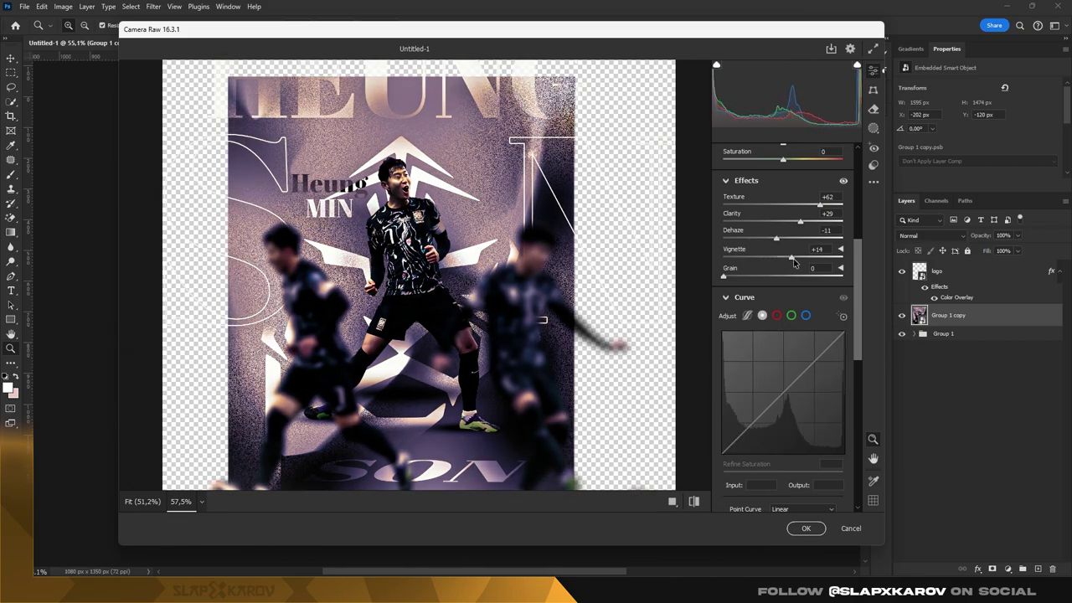
{"action": "double_click", "coordinate": [794, 259]}
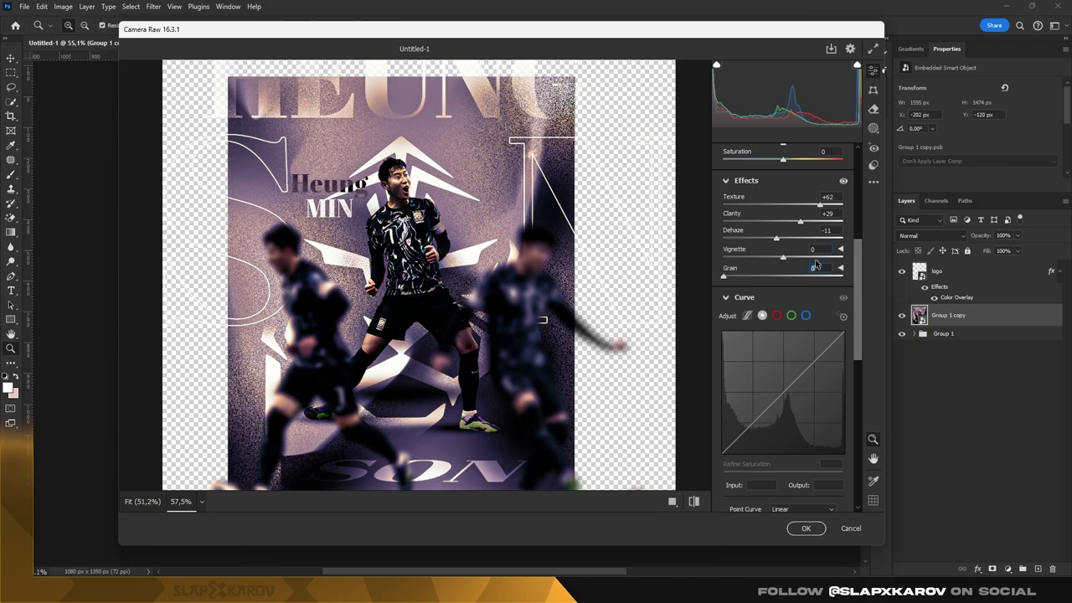
- Darken Blacks to -9 and reset the white balance tint
{"action": "scroll", "coordinate": [837, 294], "scroll_direction": "up", "scroll_amount": 3}
{"action": "scroll", "coordinate": [821, 268], "scroll_direction": "up", "scroll_amount": 1}
{"action": "scroll", "coordinate": [804, 243], "scroll_direction": "up", "scroll_amount": 2}
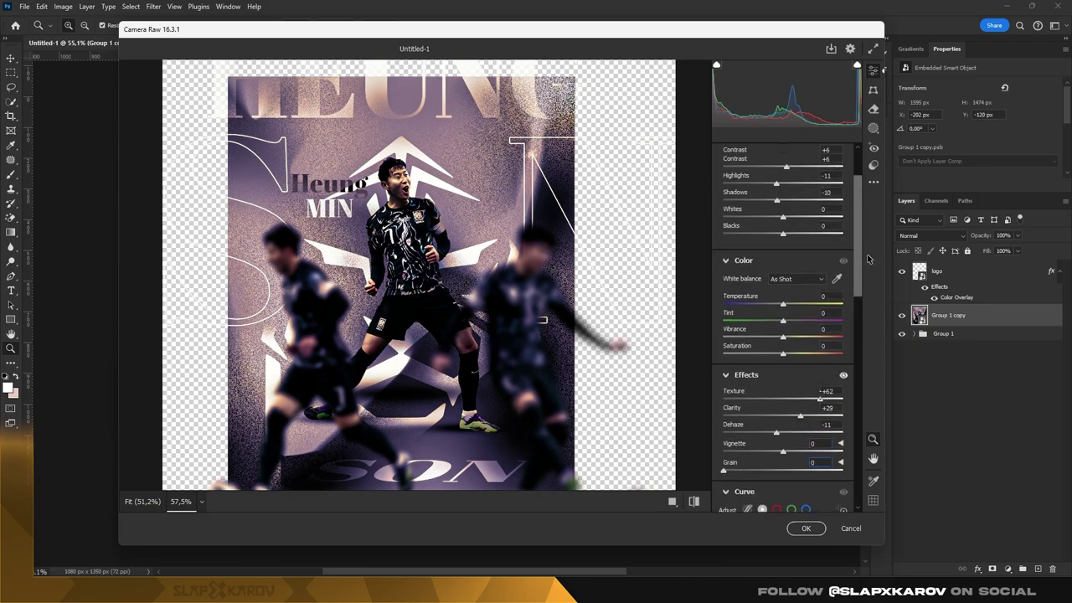
{"action": "scroll", "coordinate": [791, 216], "scroll_direction": "up", "scroll_amount": 1}
{"action": "left_click_drag", "start_coordinate": [783, 236], "coordinate": [779, 236]}
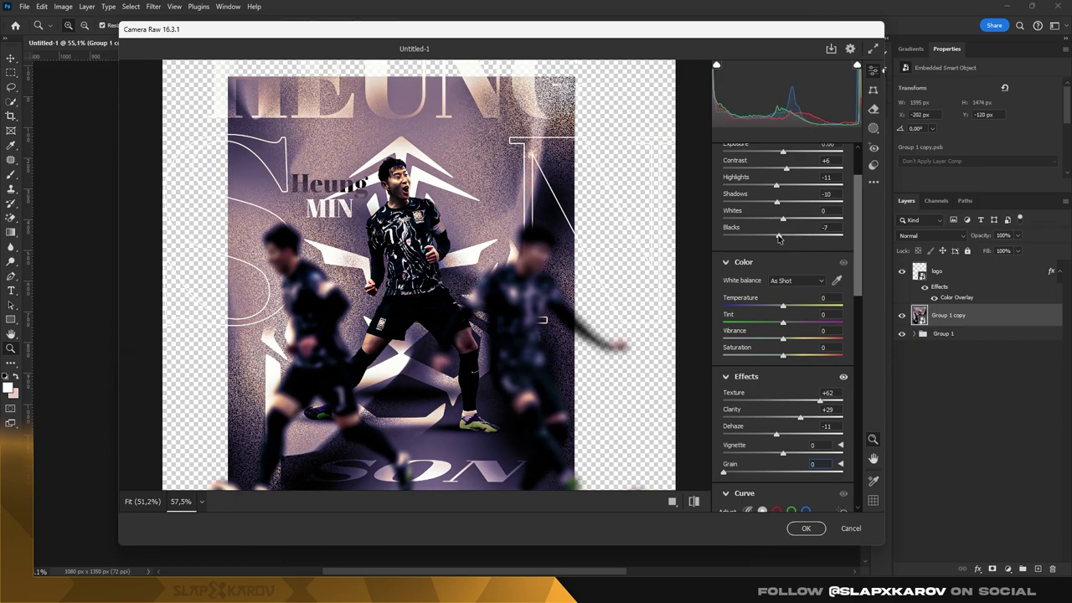
{"action": "left_click", "coordinate": [782, 307]}
- Add light sharpening, set noise reduction to 0 and colour noise reduction to 5
{"action": "scroll", "coordinate": [844, 268], "scroll_direction": "down", "scroll_amount": 2}
{"action": "scroll", "coordinate": [844, 302], "scroll_direction": "down", "scroll_amount": 2}
{"action": "scroll", "coordinate": [847, 335], "scroll_direction": "down", "scroll_amount": 4}
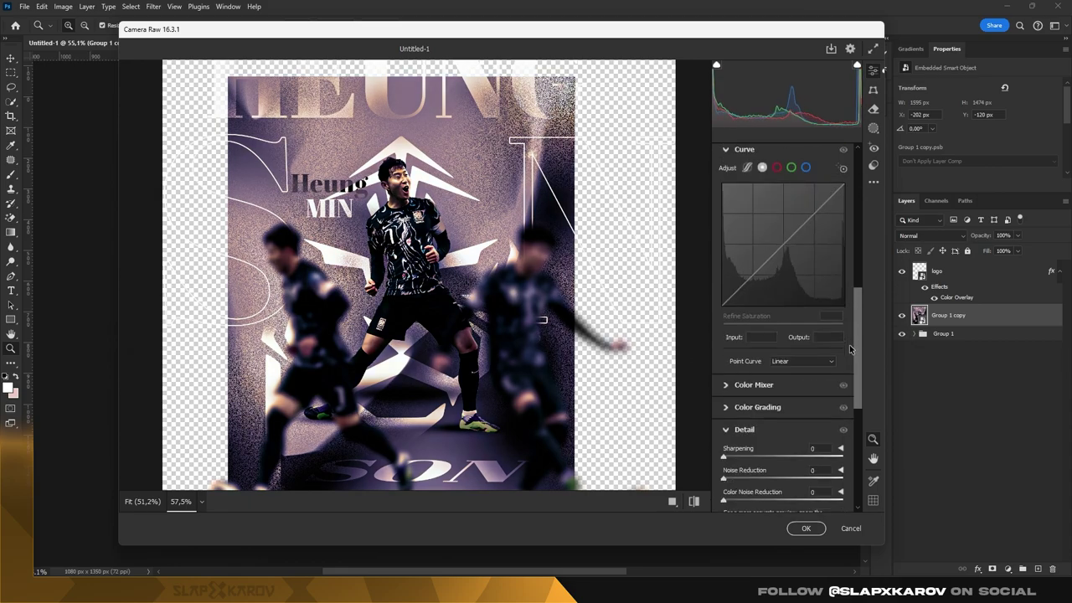
{"action": "scroll", "coordinate": [848, 374], "scroll_direction": "down", "scroll_amount": 2}
{"action": "left_click", "coordinate": [728, 379]}
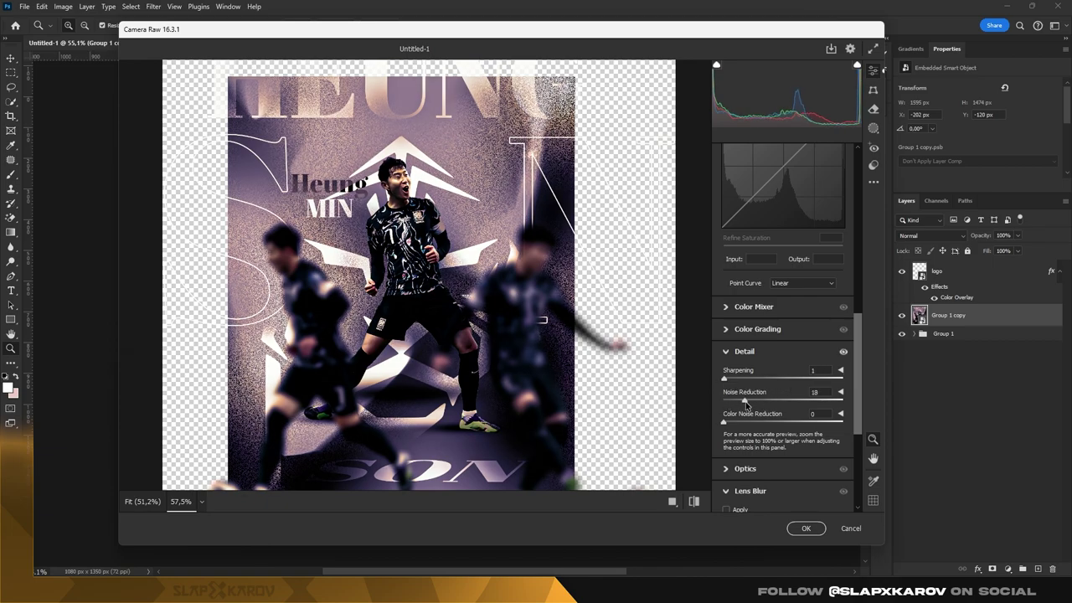
{"action": "left_click_drag", "start_coordinate": [744, 404], "coordinate": [725, 385]}
{"action": "left_click_drag", "start_coordinate": [725, 424], "coordinate": [729, 424]}
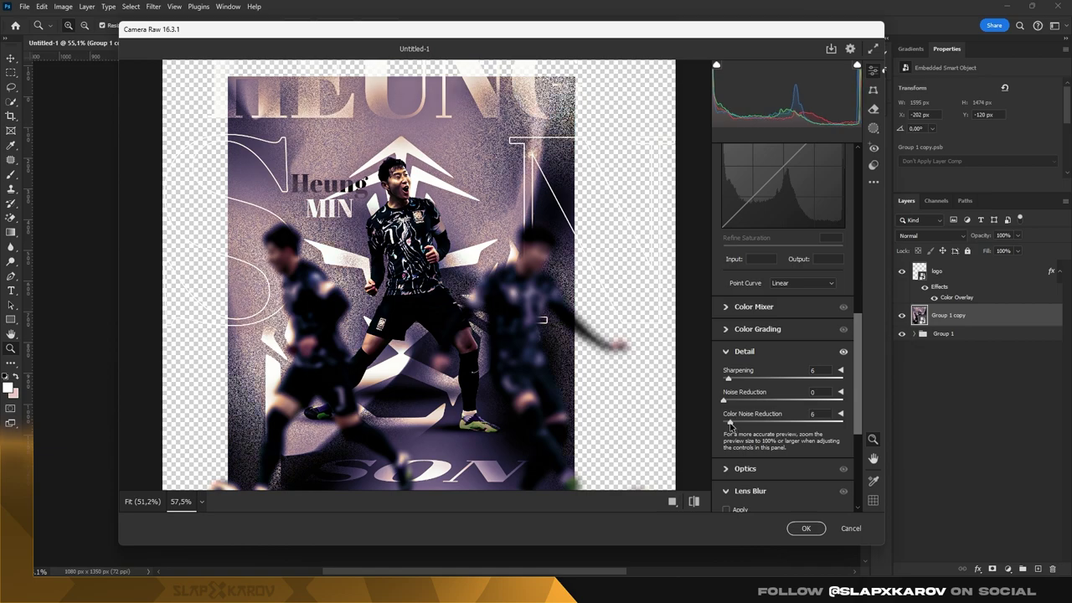
- Keep white balance at As Shot and apply the Camera Raw adjustments with OK
{"action": "left_click_drag", "start_coordinate": [855, 355], "coordinate": [858, 183]}
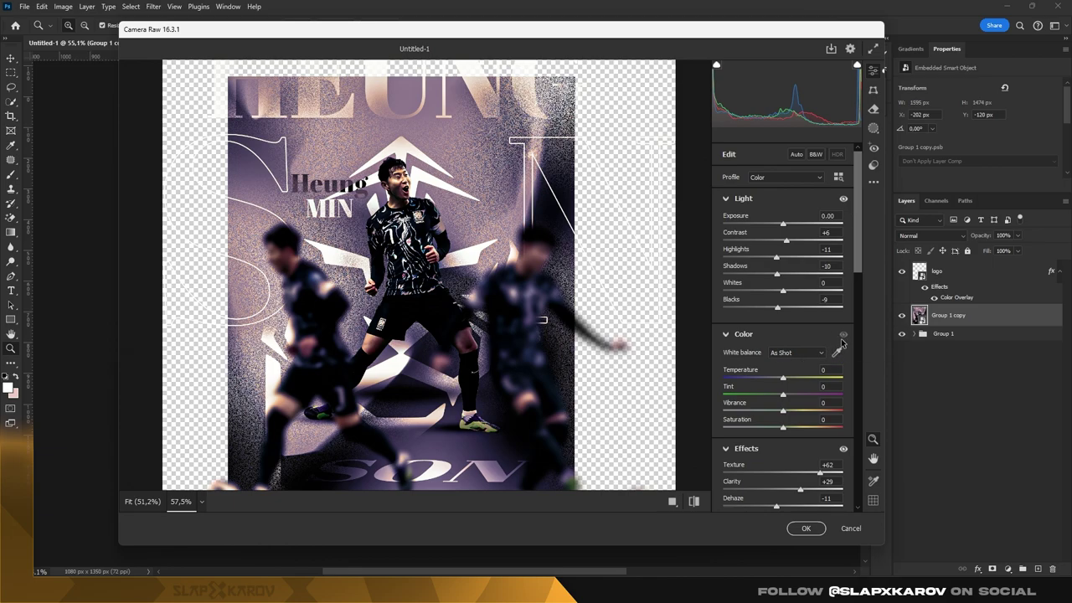
{"action": "left_click", "coordinate": [798, 352]}
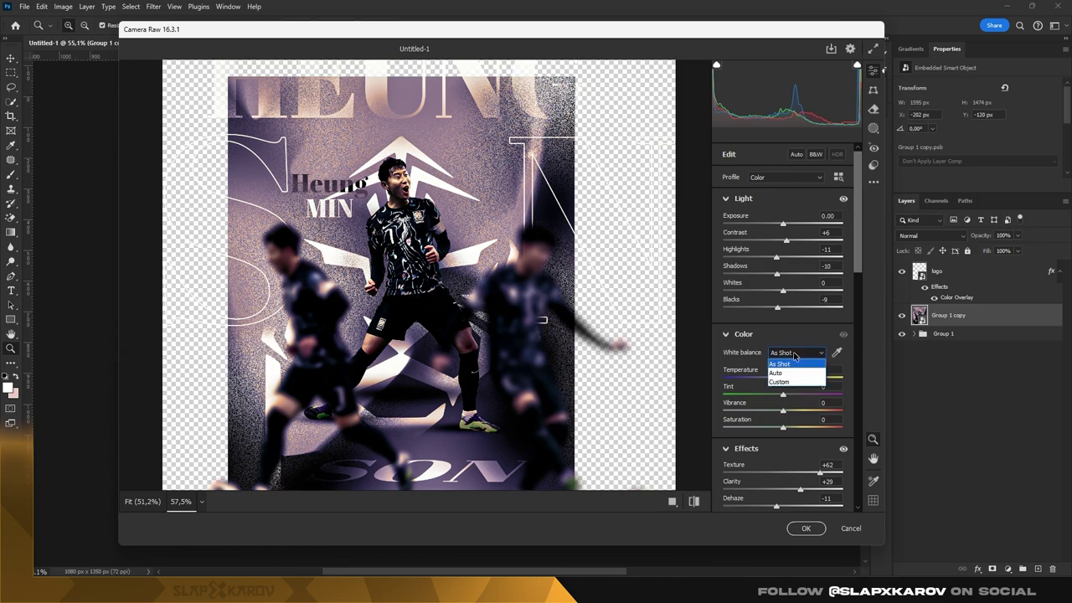
{"action": "left_click", "coordinate": [795, 355]}
{"action": "mouse_move", "coordinate": [858, 242]}
{"action": "left_mouse_down"}
{"action": "mouse_move", "coordinate": [859, 349]}
{"action": "mouse_move", "coordinate": [832, 383]}
{"action": "left_mouse_up"}
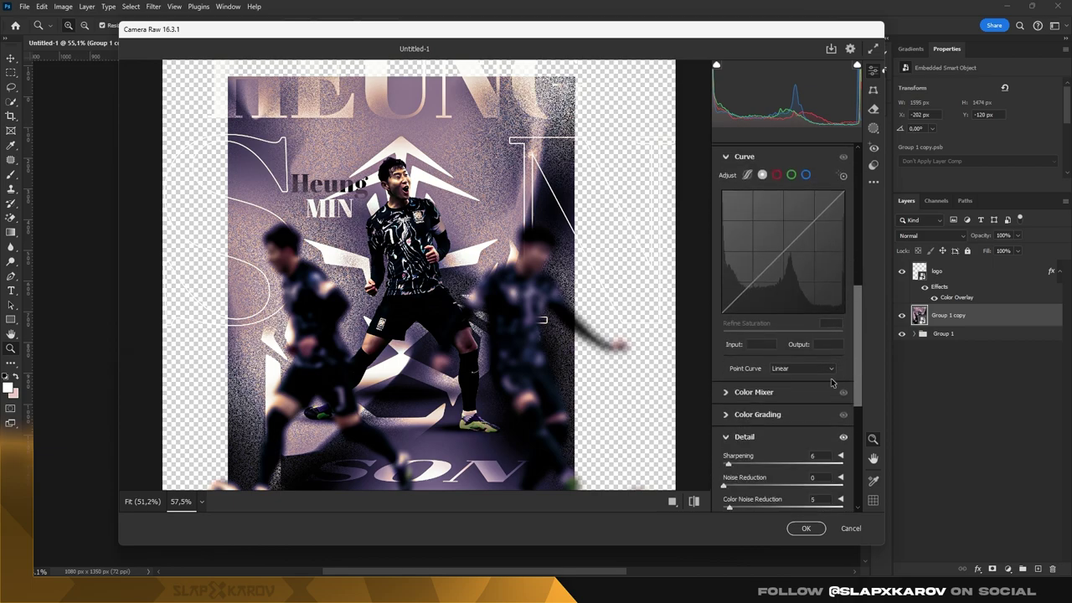
{"action": "left_click", "coordinate": [805, 528]}
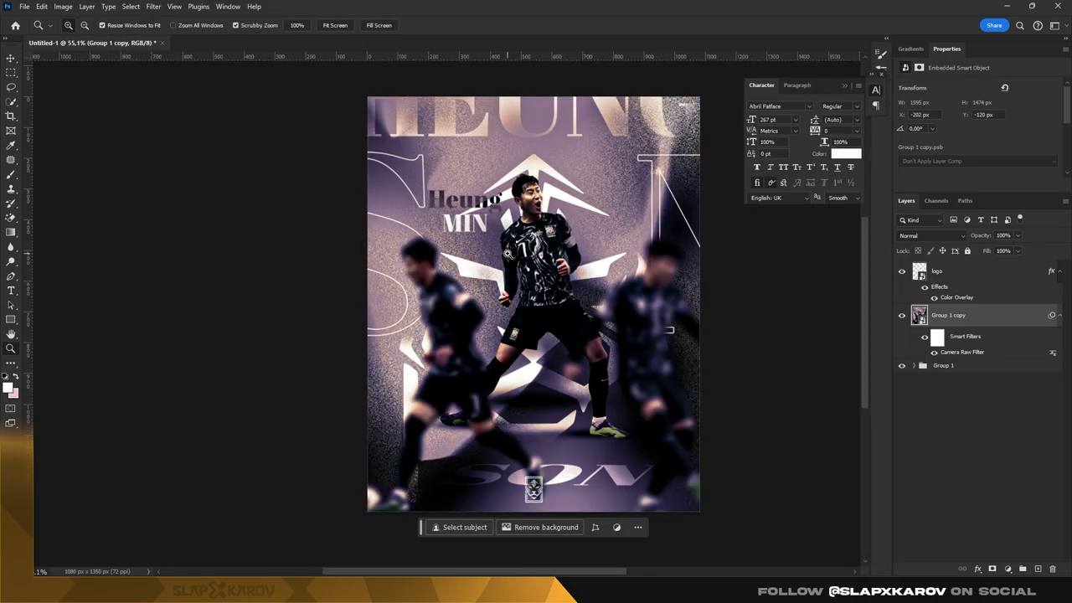
{"action": "left_click_drag", "start_coordinate": [528, 263], "coordinate": [514, 181]}
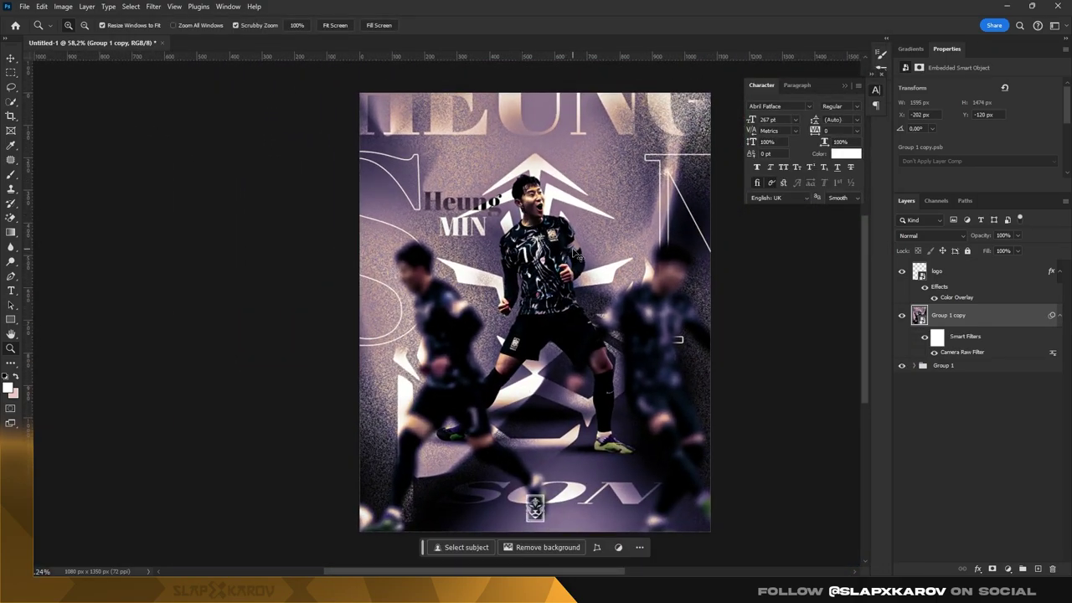
{"action": "left_click_drag", "start_coordinate": [506, 221], "coordinate": [513, 219]}
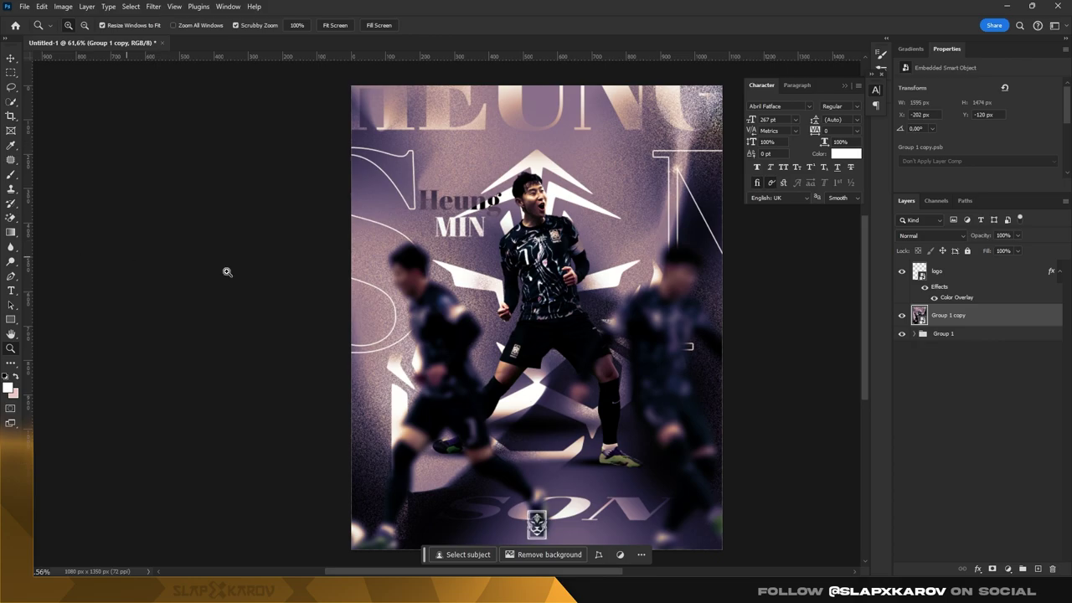
{"action": "left_click_drag", "start_coordinate": [600, 241], "coordinate": [589, 240]}
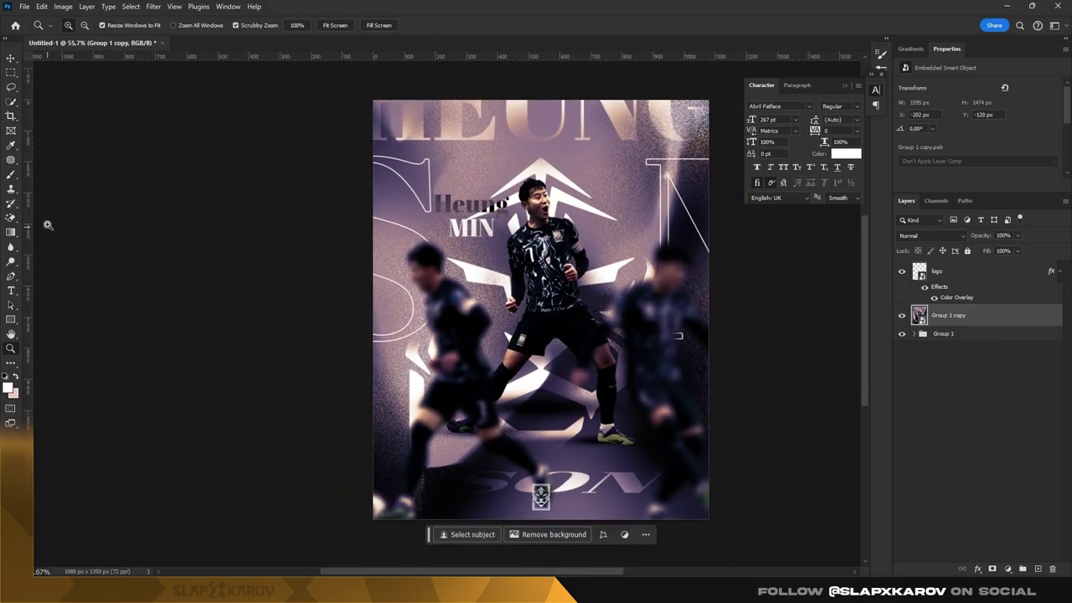